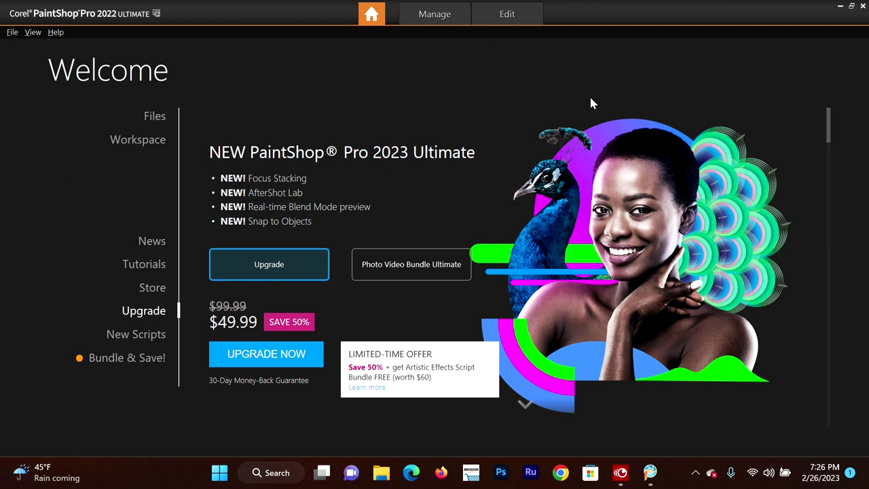
Apply the Complete workspace, switch to the Edit workspace, and move the Tool Options palette up beneath the toolbar
left_click(139, 144)
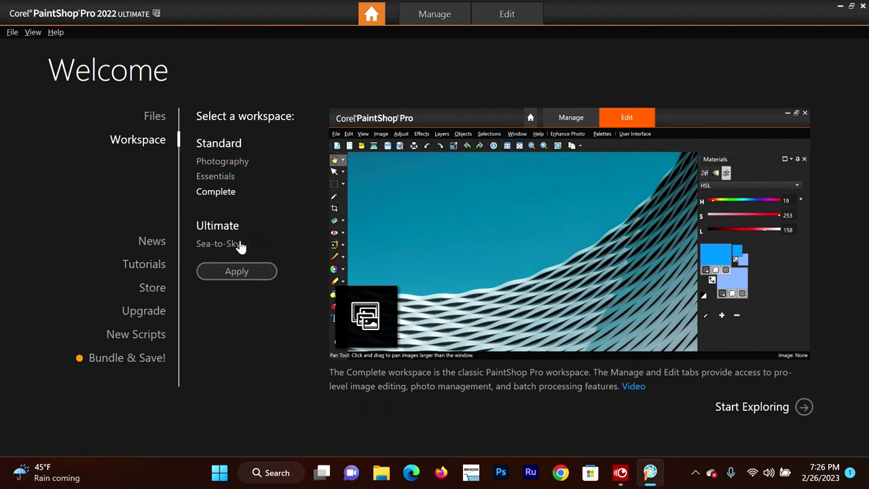
left_click(240, 272)
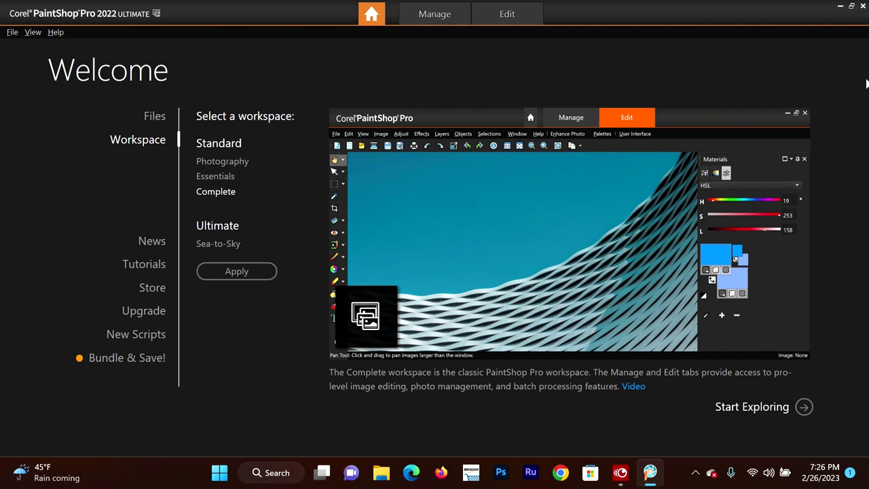
left_click(507, 15)
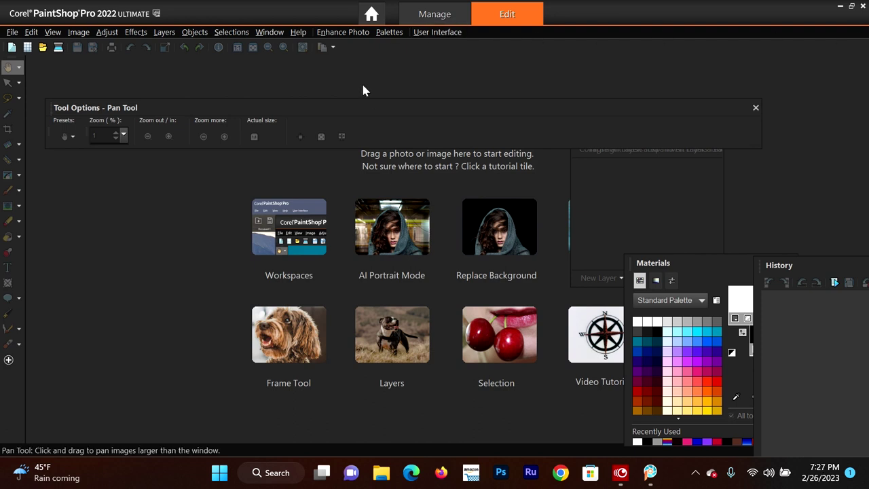
left_click_drag(381, 107, 461, 71)
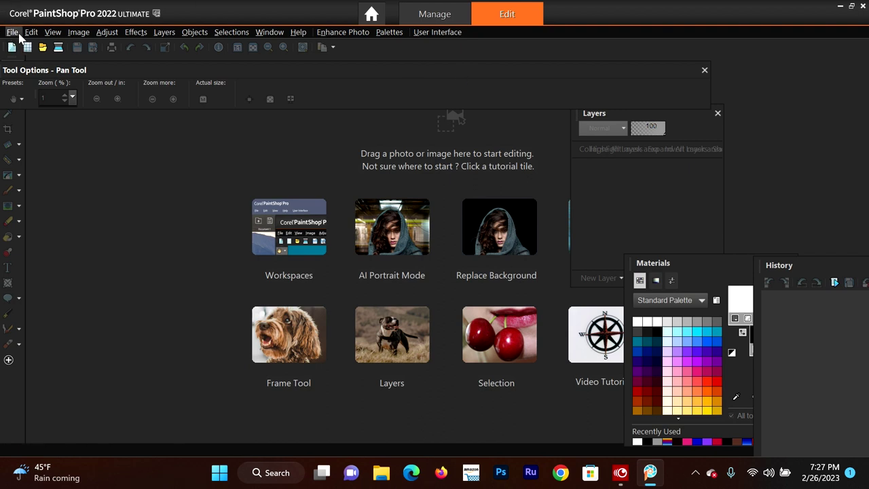
Choose the horse photo DSC_6831.JPG from the Desktop thumbnails in Manage and open it for editing
left_click(424, 14)
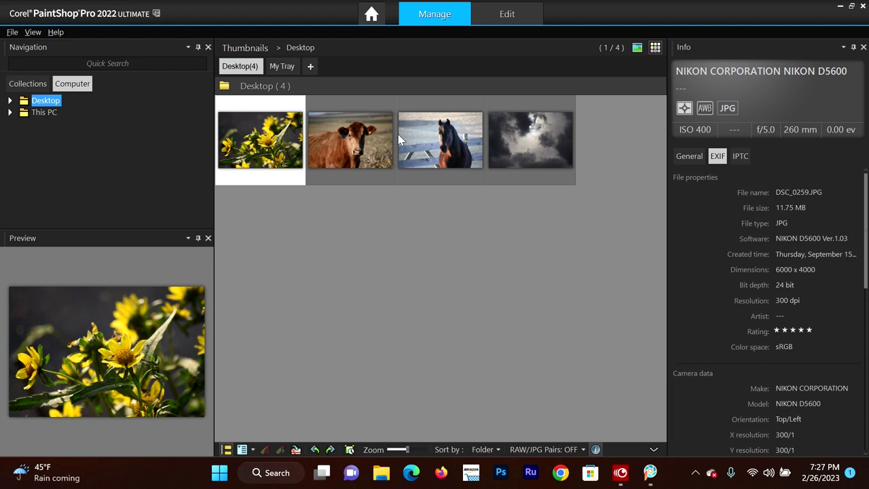
left_click(466, 148)
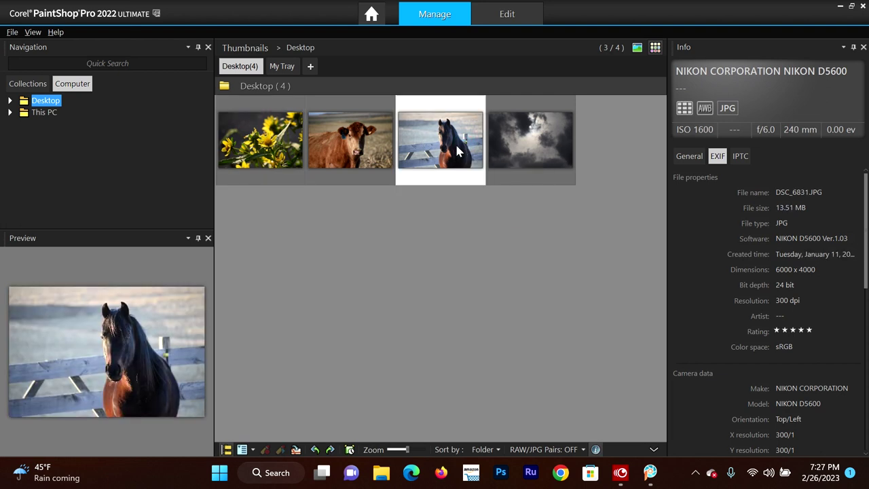
left_click(507, 17)
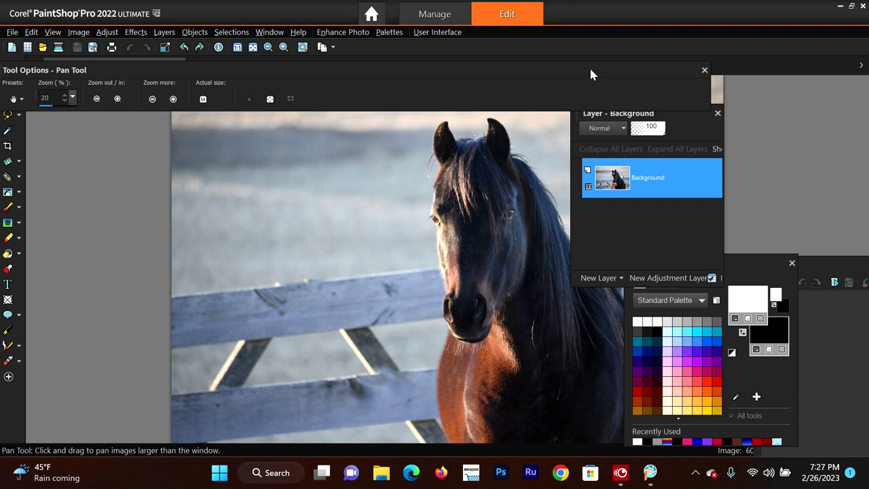
Rearrange the floating Tool Options, Layers, Materials and History palettes so the horse is uncovered and the menus stay reachable
left_click_drag(409, 71, 442, 45)
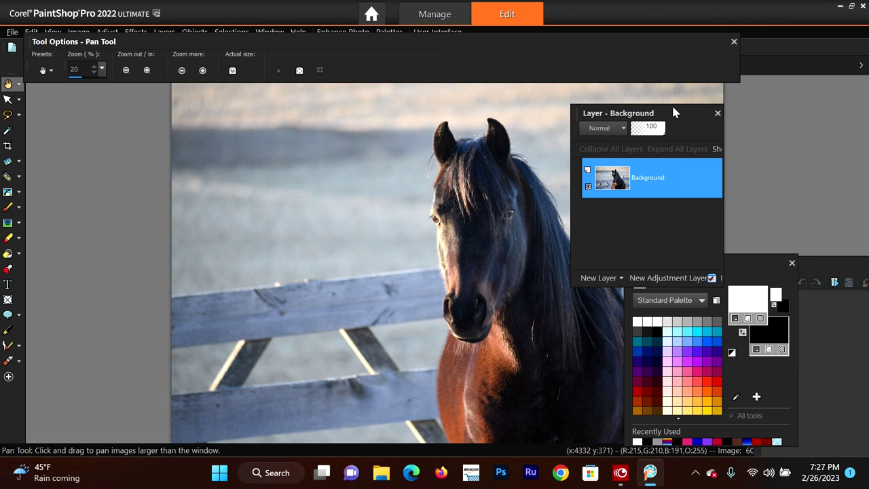
left_click_drag(678, 113, 800, 73)
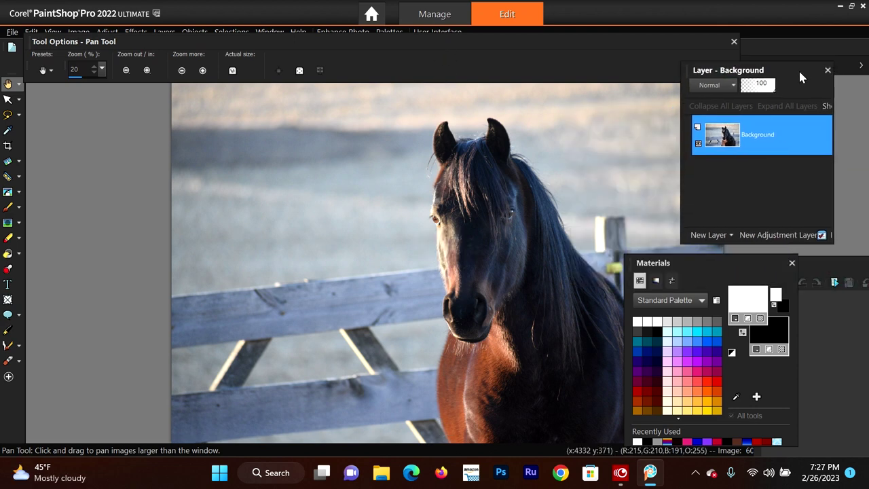
left_click_drag(799, 71, 777, 85)
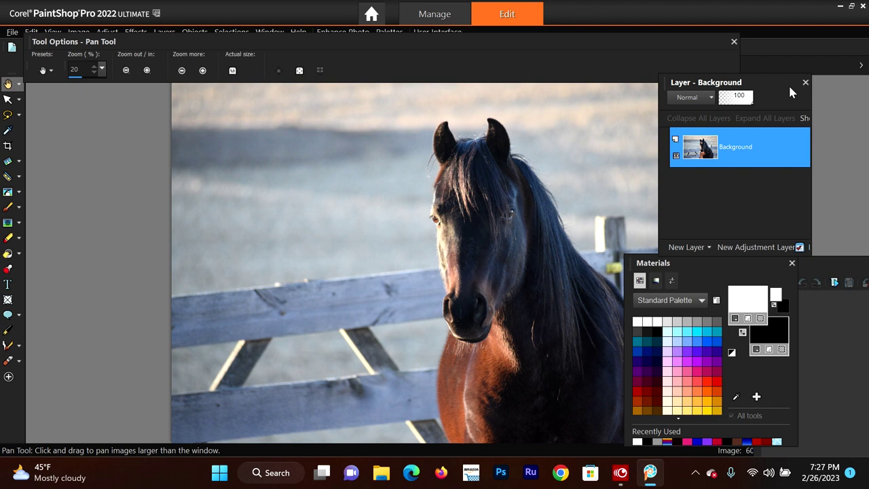
left_click_drag(728, 271, 819, 327)
left_click_drag(832, 261, 774, 252)
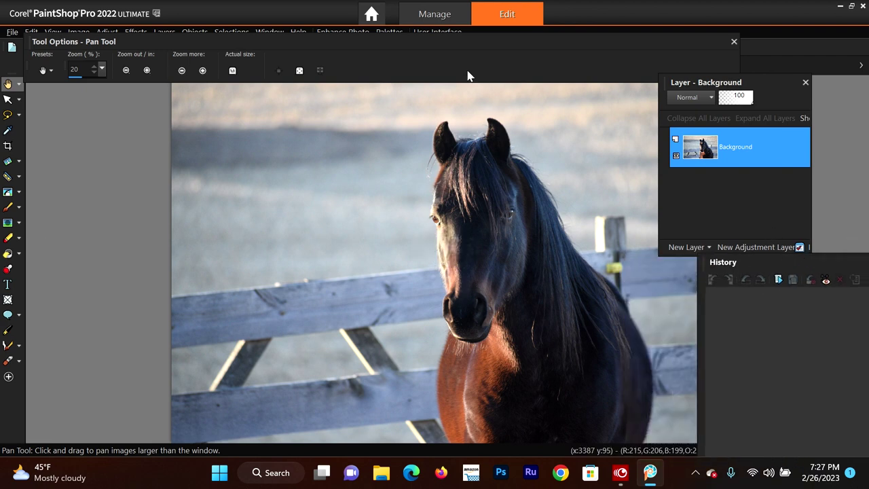
left_click_drag(459, 42, 506, 80)
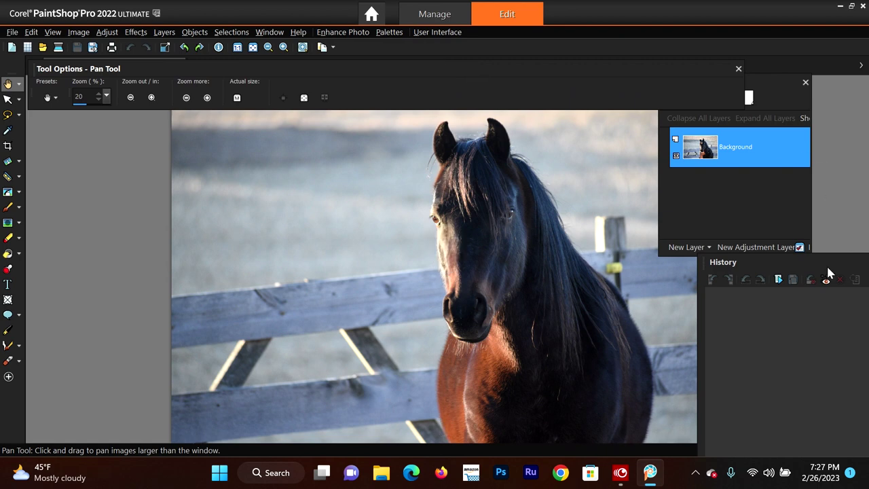
left_click_drag(826, 266, 790, 212)
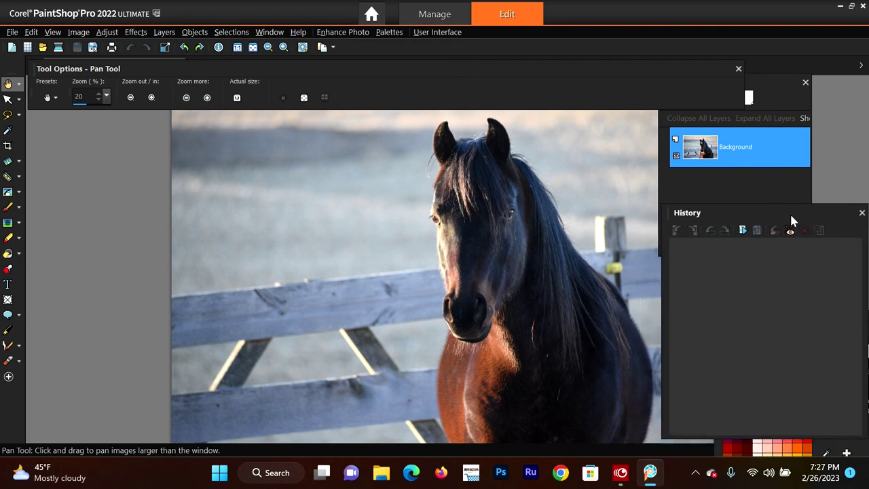
Review which palettes are enabled, then reposition the Tool Options palette and bring the whole Layers palette into view
left_click(397, 33)
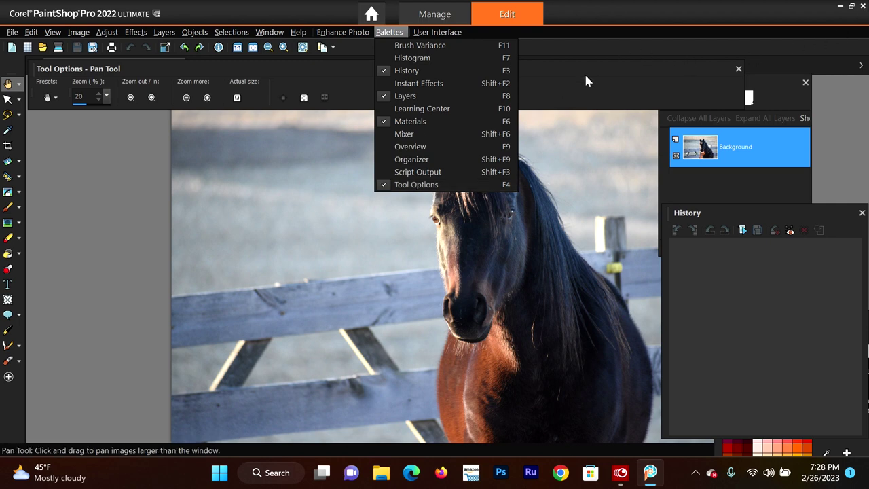
left_click_drag(632, 72, 577, 57)
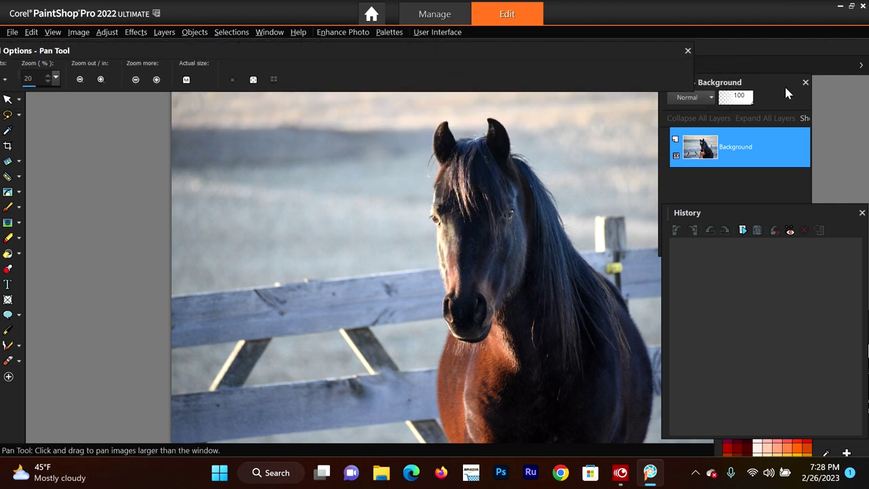
left_click_drag(777, 88, 718, 83)
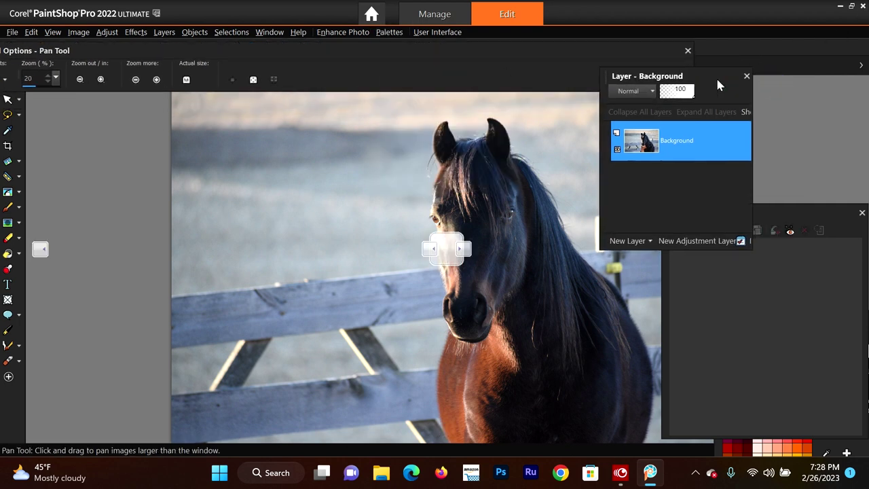
Rename the Background layer to Background1 to make it an editable layer
mouse_move(686, 144)
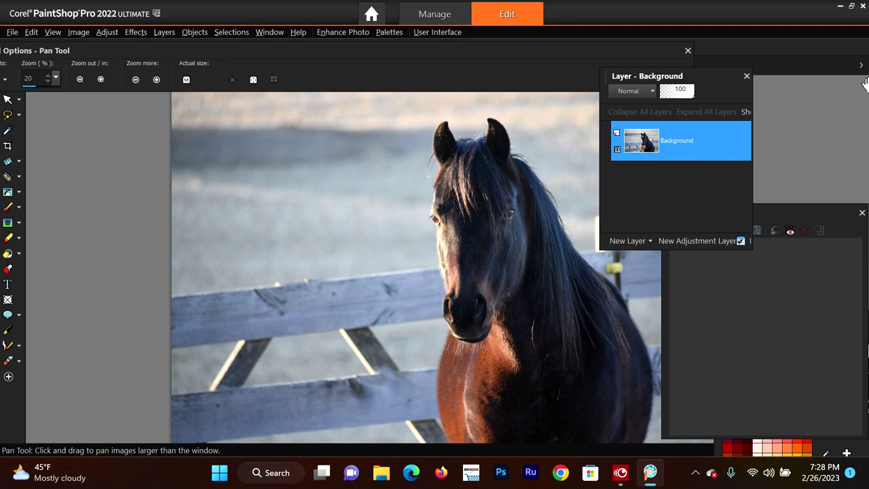
double_click(677, 141)
key("End")
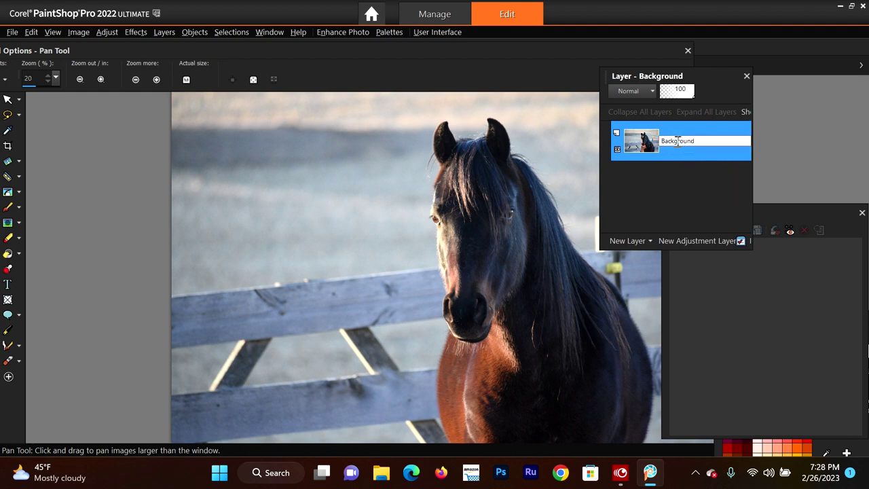
type("1")
key("Return")
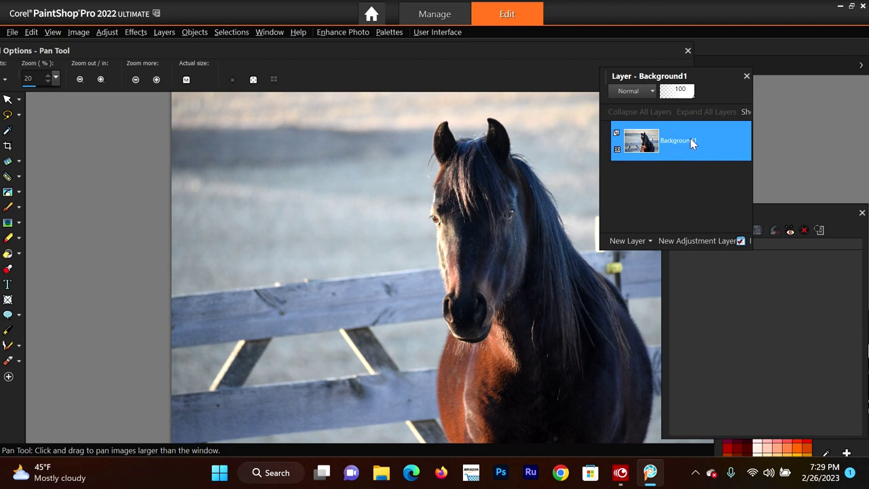
Duplicate the Background1 layer
mouse_move(684, 153)
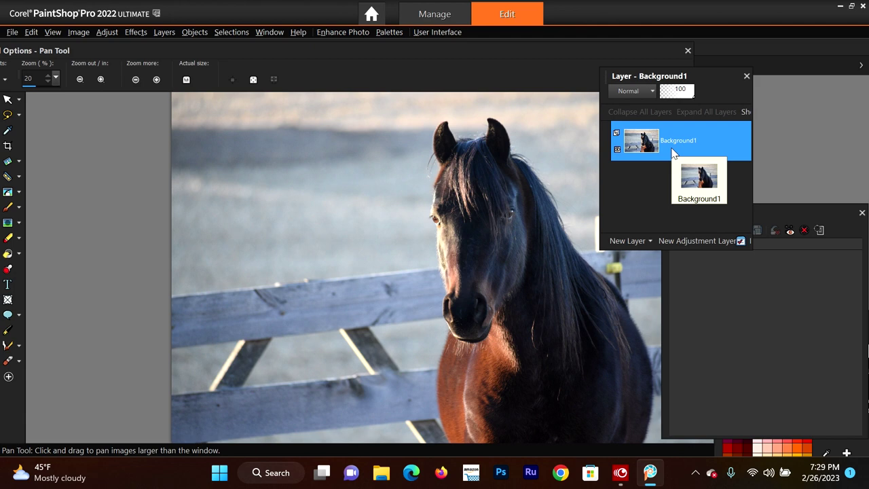
left_click(164, 33)
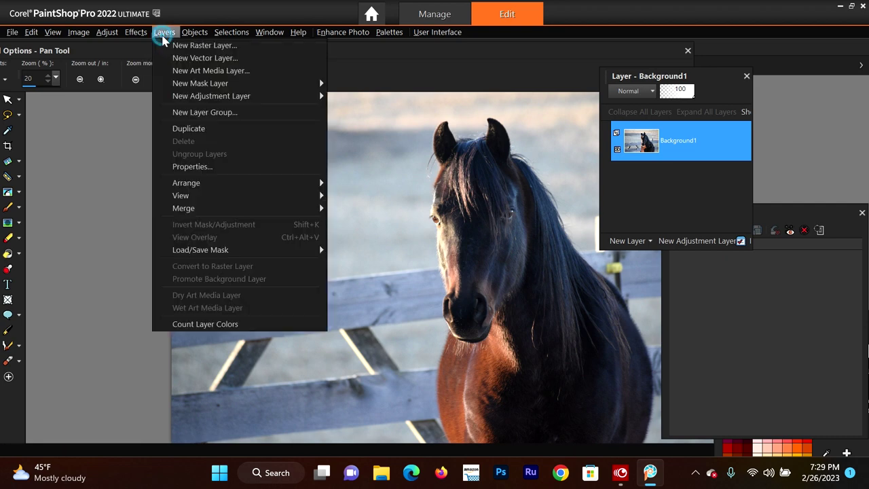
left_click(197, 130)
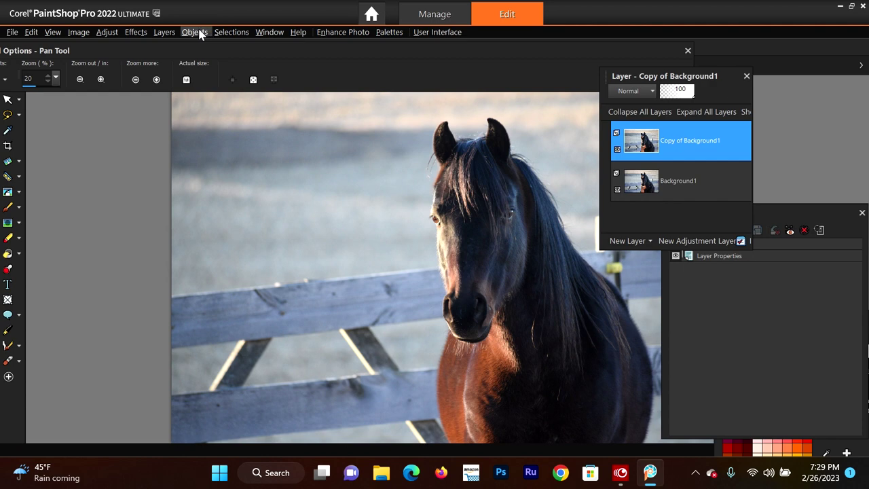
Add a new raster layer named Raster 1 with Normal blend mode and 100 opacity
left_click(165, 34)
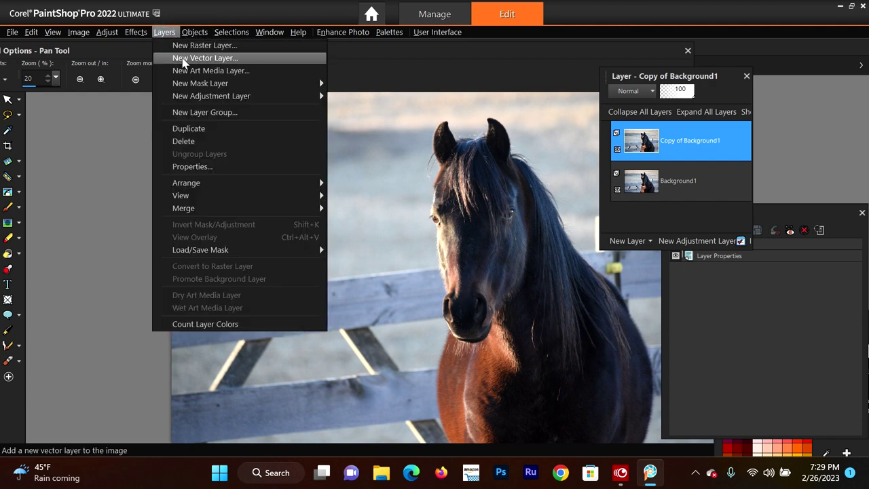
left_click(197, 45)
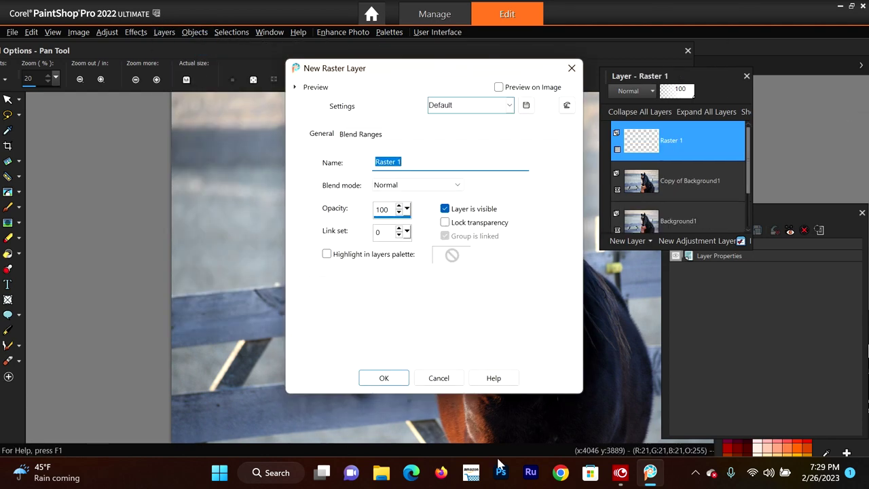
left_click(383, 376)
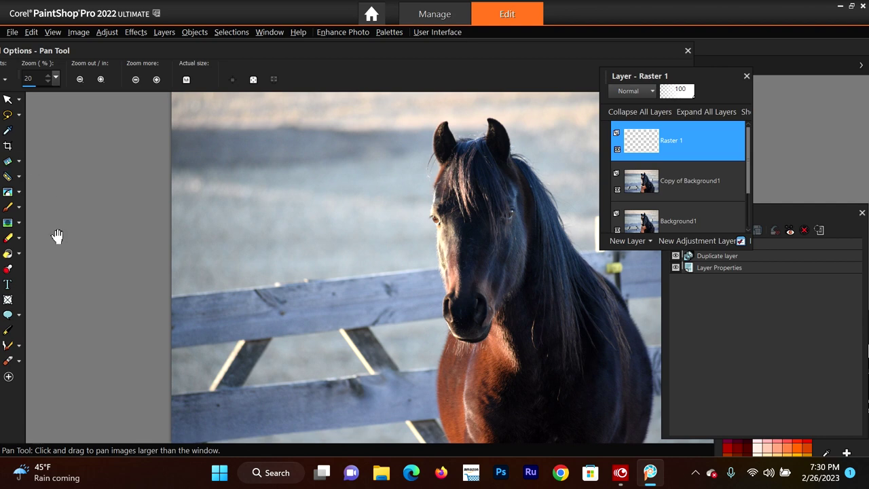
Activate the Flood Fill tool and rearrange the Tool Options, History and Materials palettes so the colour swatches are accessible
left_click(17, 255)
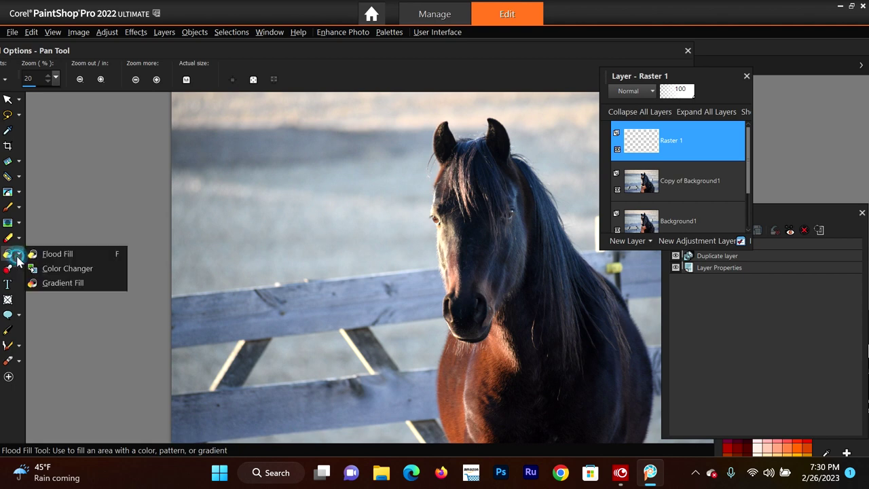
left_click(58, 253)
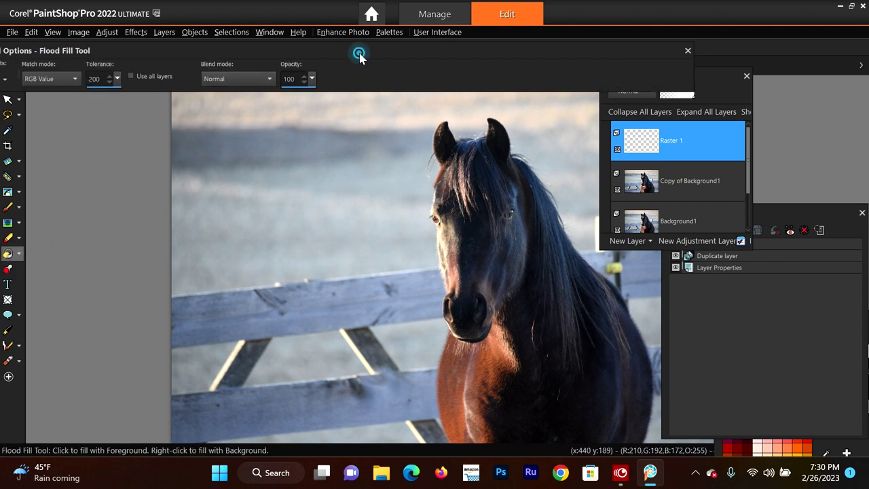
double_click(411, 52)
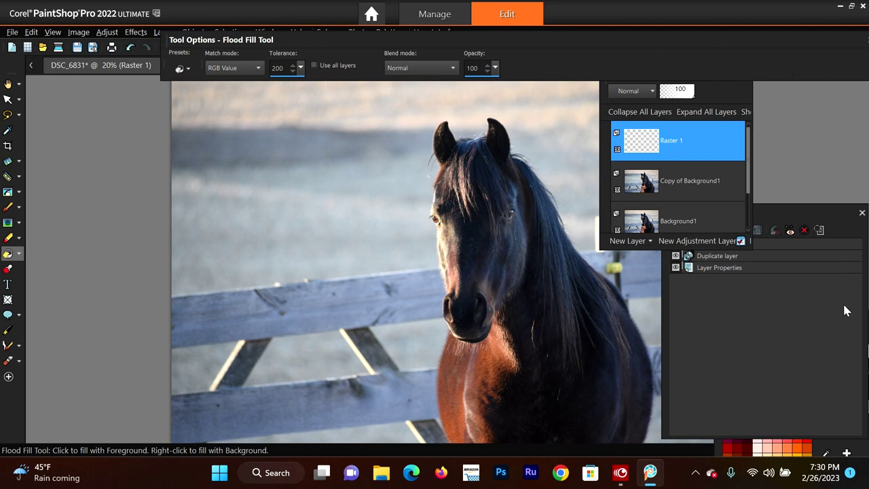
left_click_drag(814, 212, 786, 153)
left_click_drag(847, 330, 798, 110)
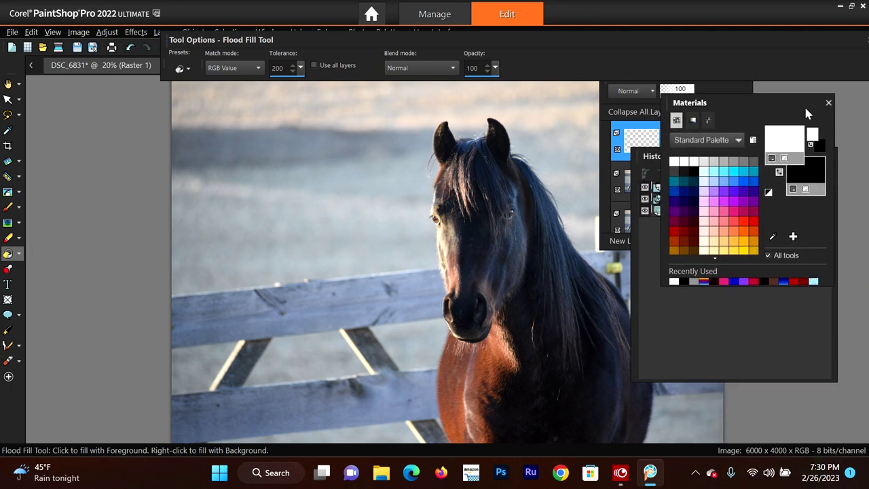
Set the foreground colour to light grey and flood-fill the Raster 1 layer with it
left_click(715, 161)
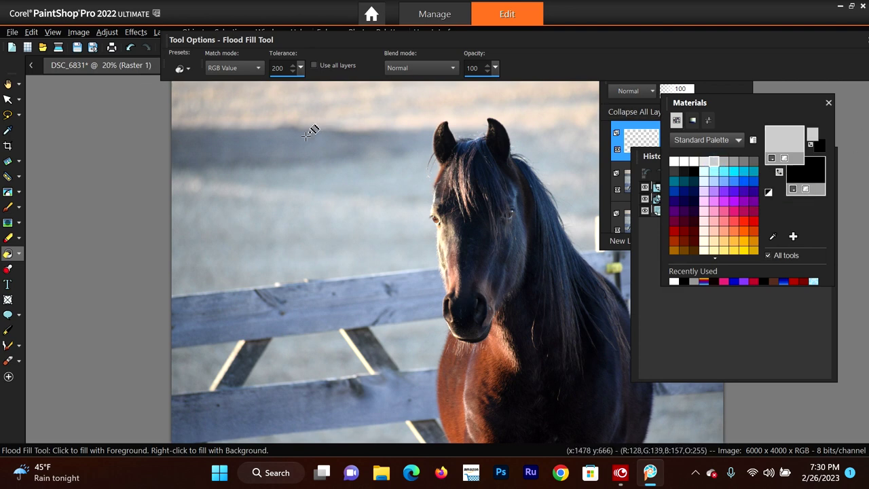
left_click_drag(786, 107, 820, 202)
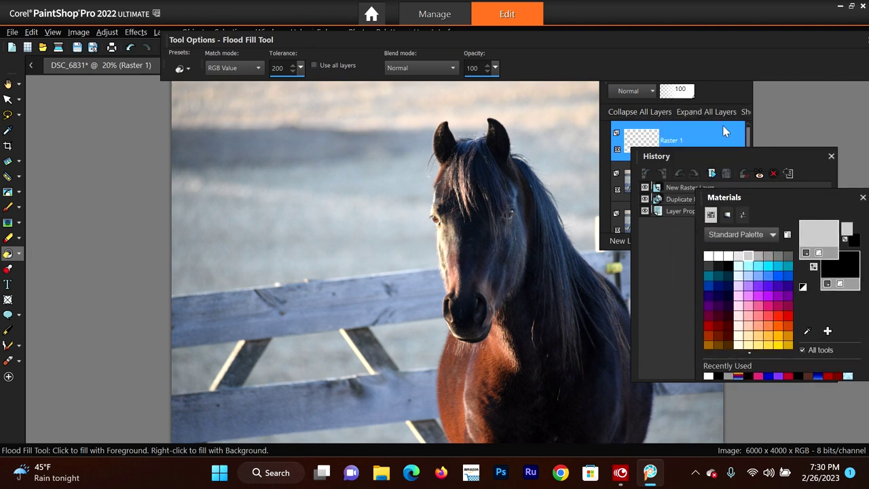
left_click(728, 88)
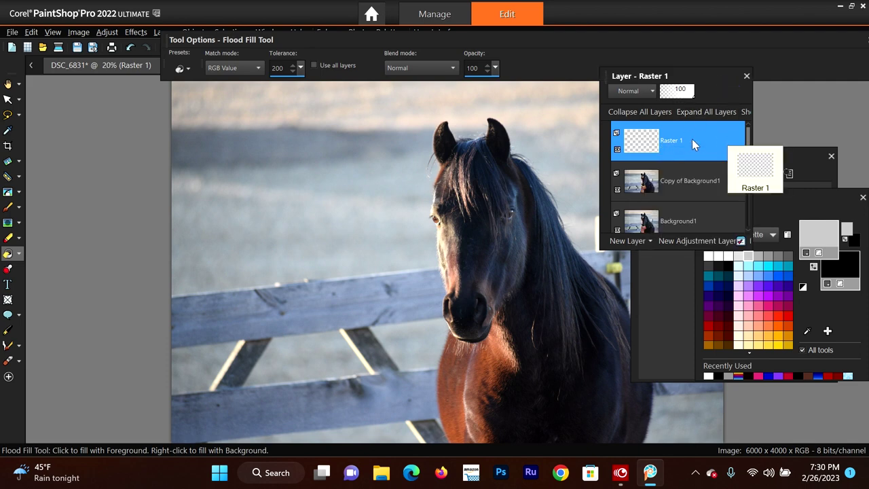
left_click(270, 134)
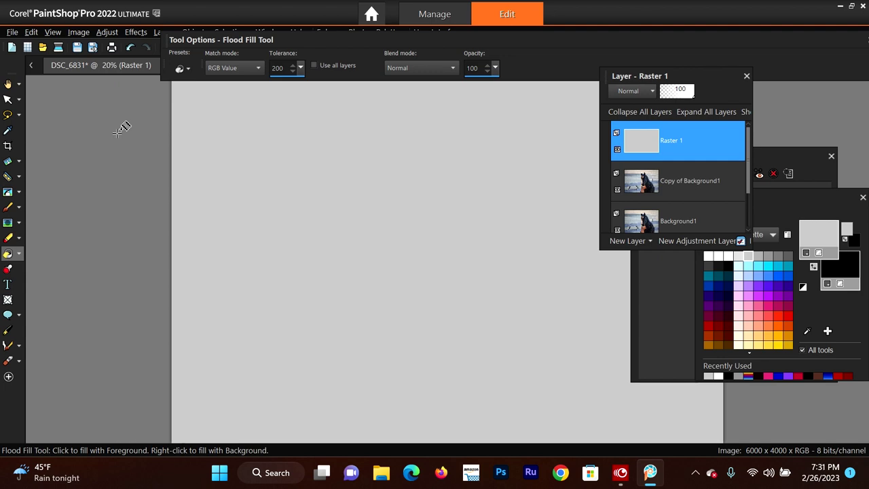
Move the Copy of Background1 layer above Raster 1 in the layer stack
left_click(693, 187)
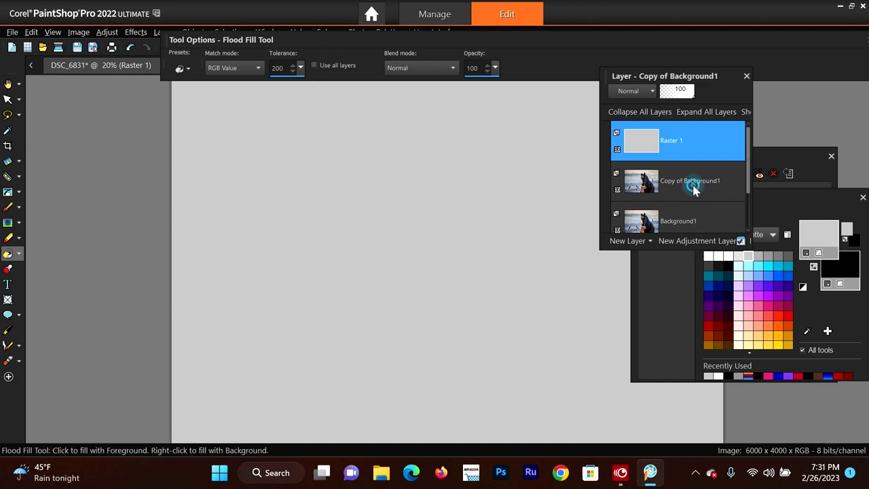
left_click_drag(711, 131, 709, 129)
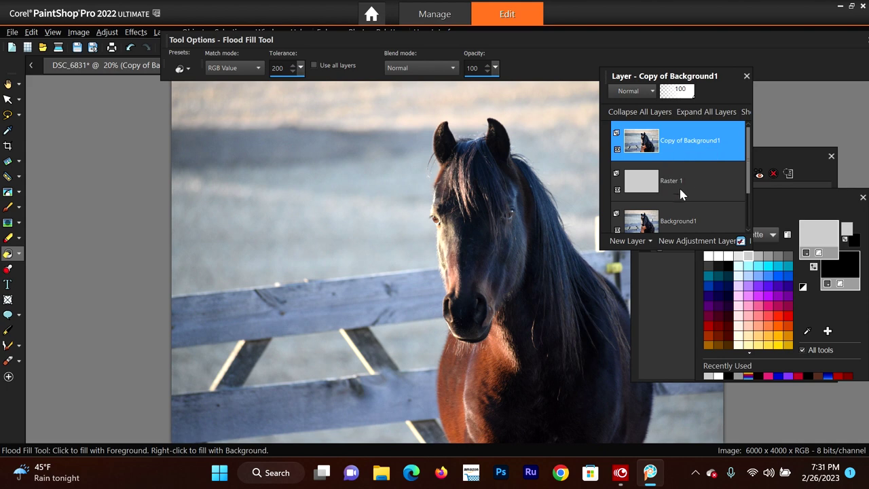
mouse_move(671, 182)
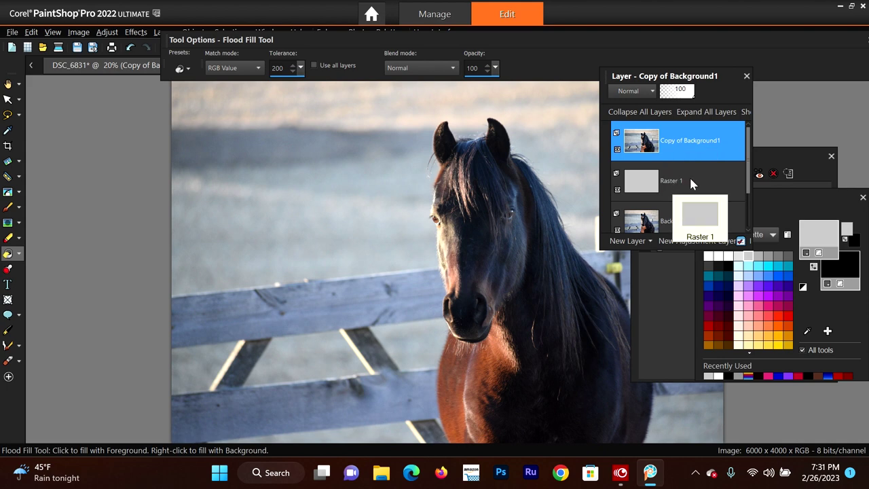
scroll(691, 182, "down", 1)
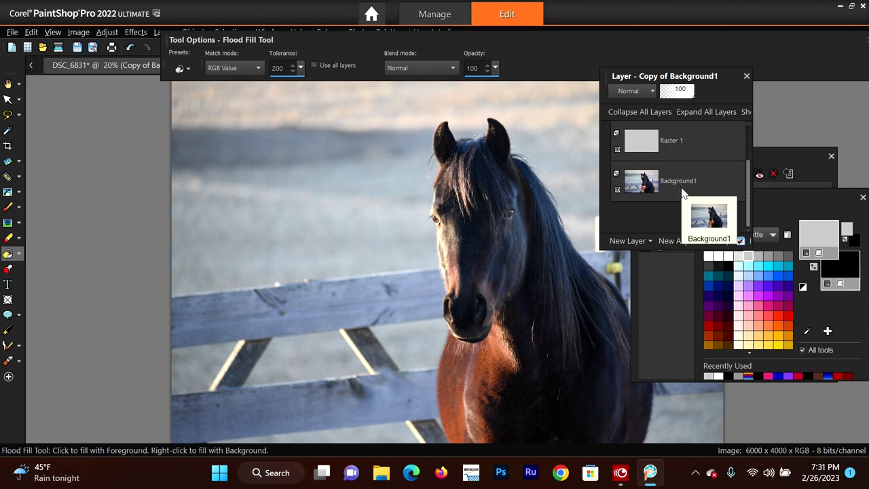
scroll(681, 186, "up", 1)
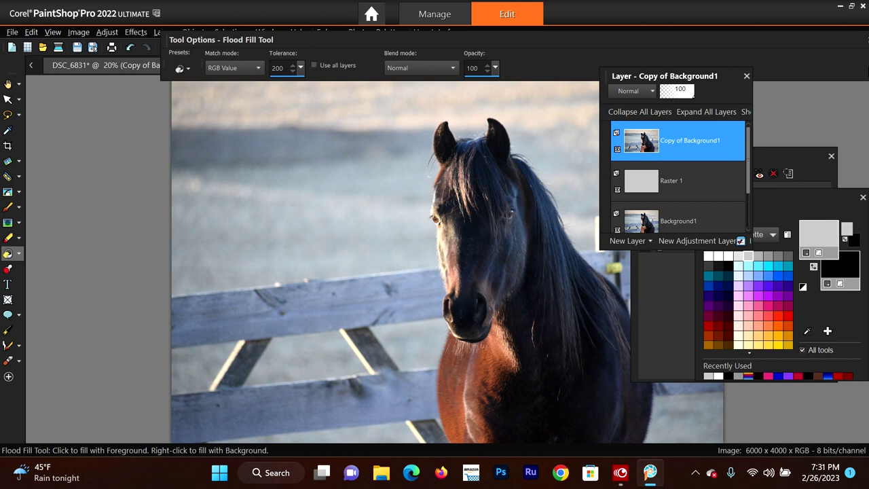
Rearrange the Layers, History and Tool Options palettes so the photo and the main commands are uncovered
left_click_drag(715, 76, 839, 72)
left_click_drag(720, 153, 784, 291)
left_click_drag(819, 76, 771, 53)
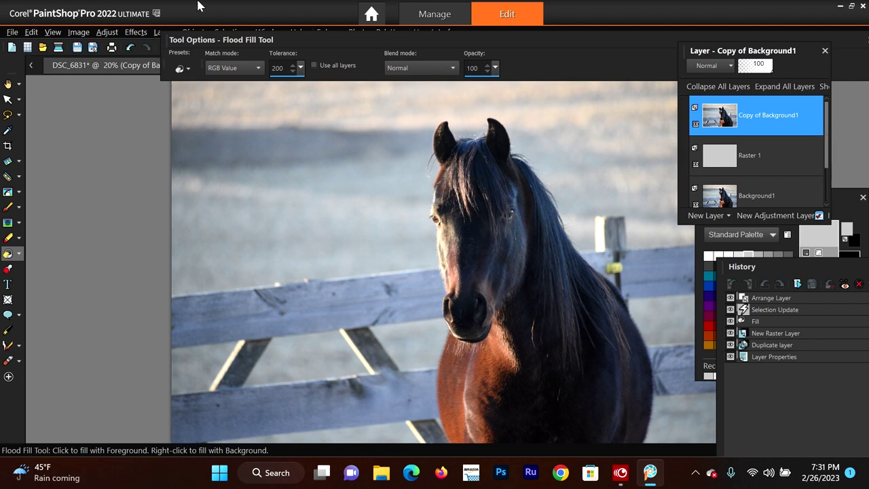
left_click_drag(336, 41, 393, 7)
Open the Object Extractor for the Copy of Background1 layer, test the edge brush, set its size to 61 and reset the mask
left_click(79, 32)
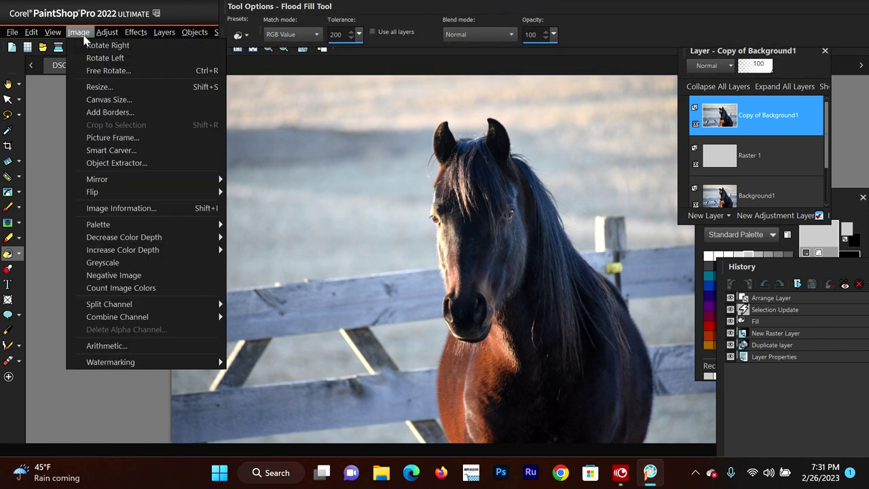
left_click(126, 165)
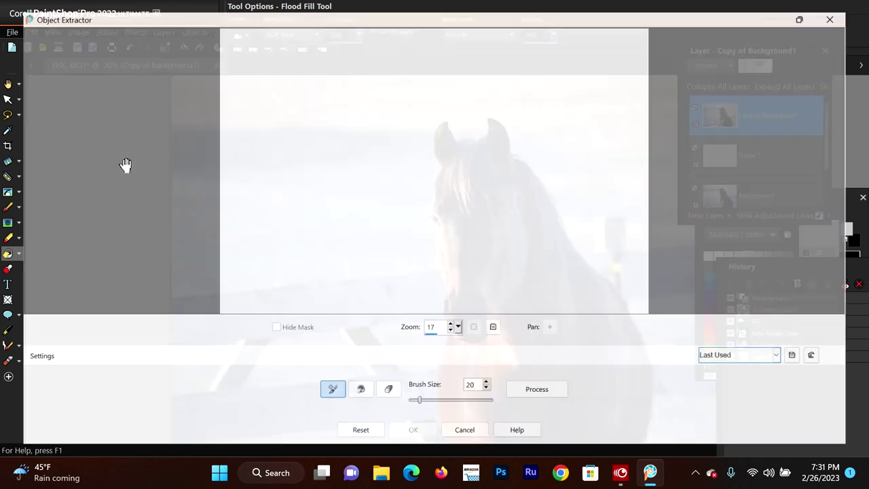
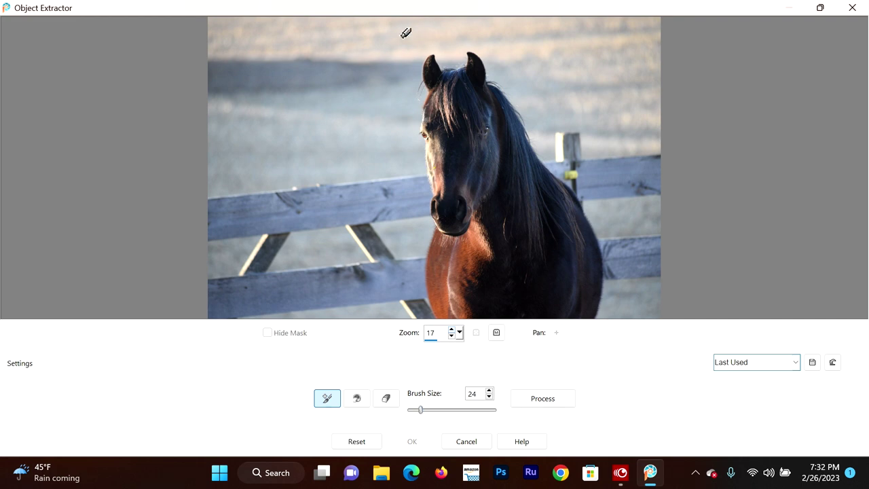
left_click(417, 100)
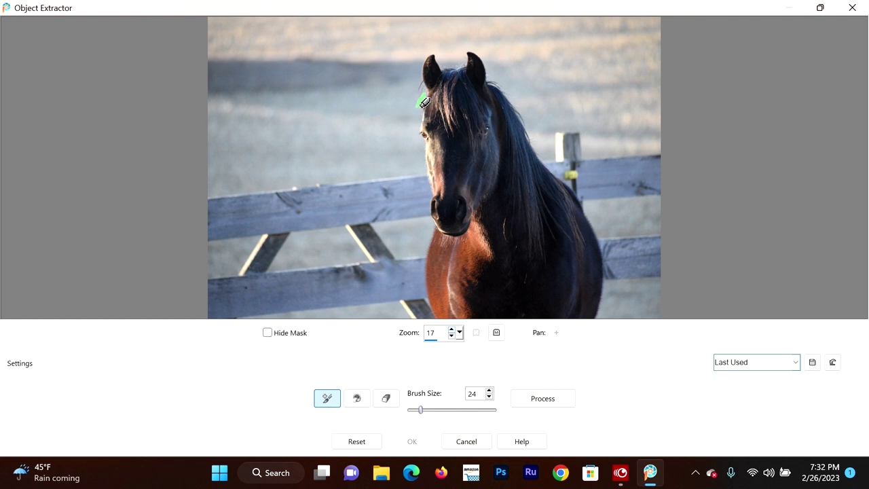
left_click_drag(424, 100, 422, 104)
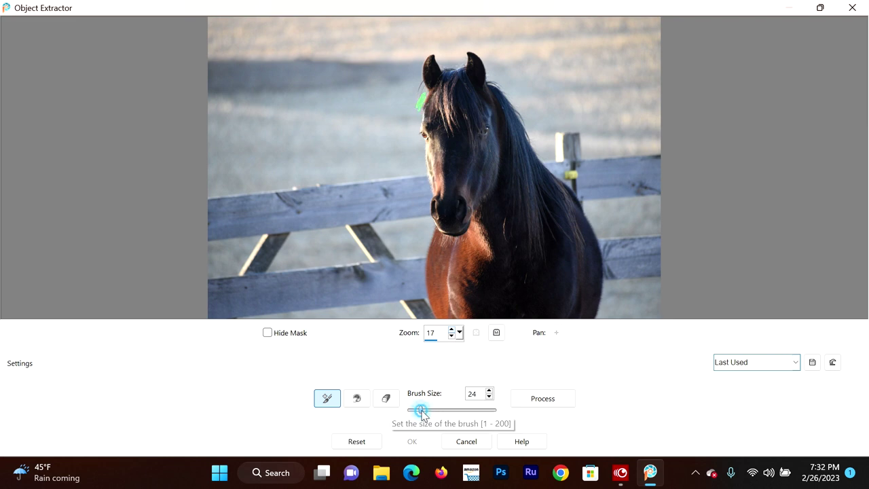
left_click_drag(419, 411, 436, 411)
left_click(361, 443)
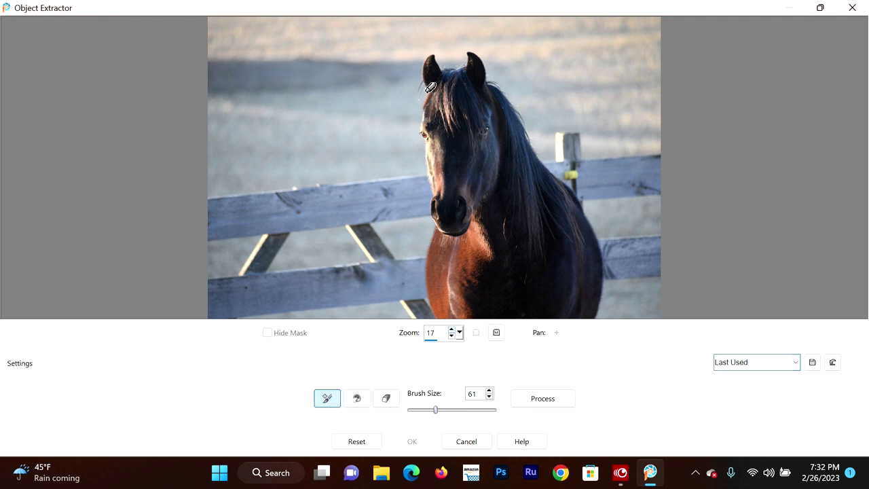
Trace a closed outline around the whole horse with the edge brush, including the image's bottom edge and both ears
mouse_move(431, 90)
left_mouse_down()
mouse_move(422, 172)
mouse_move(436, 229)
mouse_move(425, 254)
mouse_move(433, 270)
mouse_move(424, 263)
mouse_move(422, 276)
mouse_move(427, 314)
mouse_move(484, 312)
mouse_move(489, 323)
mouse_move(501, 312)
mouse_move(520, 313)
mouse_move(522, 322)
mouse_move(529, 312)
mouse_move(603, 314)
left_mouse_up()
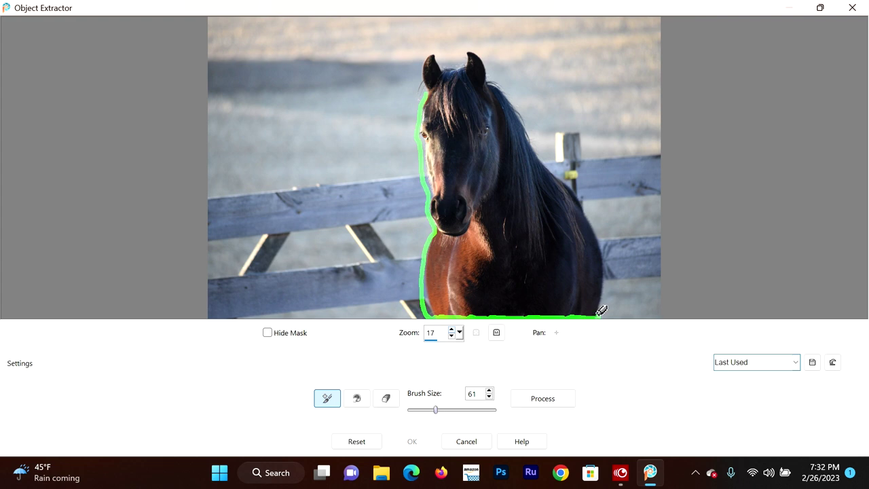
mouse_move(598, 323)
left_mouse_down()
mouse_move(611, 258)
mouse_move(600, 219)
mouse_move(542, 144)
mouse_move(485, 47)
mouse_move(474, 42)
mouse_move(457, 62)
mouse_move(455, 55)
left_mouse_up()
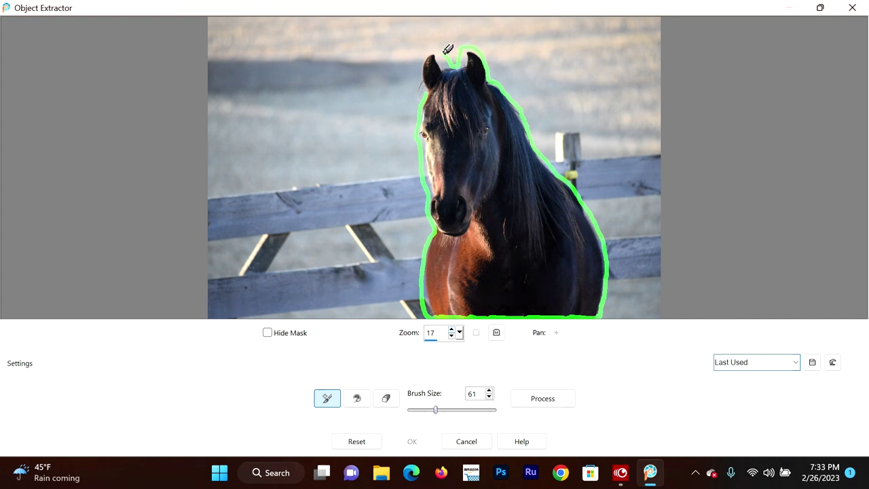
left_click_drag(427, 51, 427, 86)
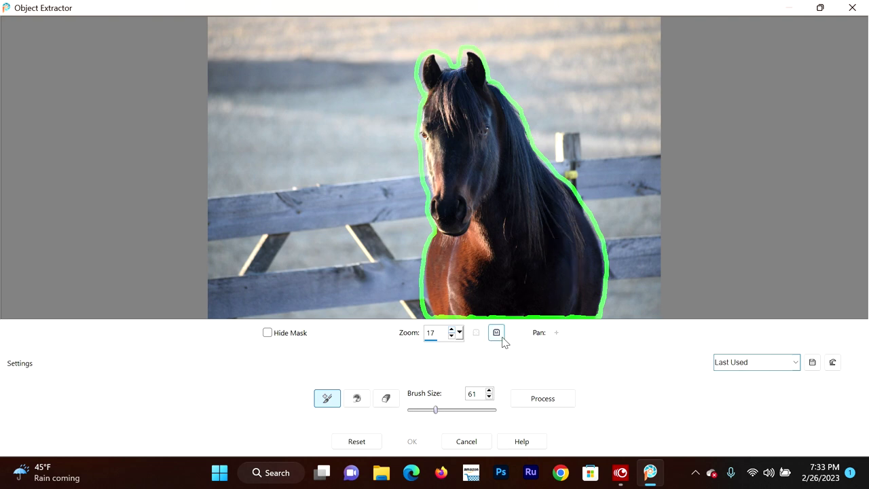
Examine the traced outline around the horse at several zoom levels, finishing at 19%
left_click(459, 332)
left_click(465, 343)
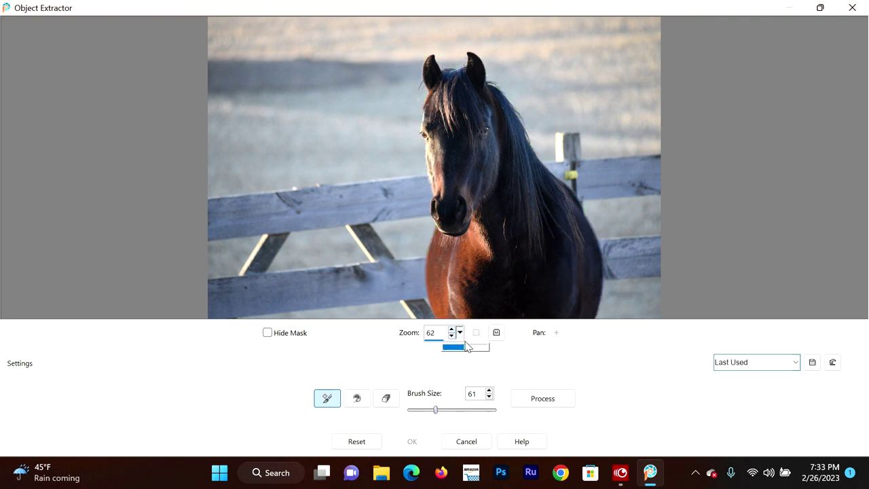
left_click(458, 334)
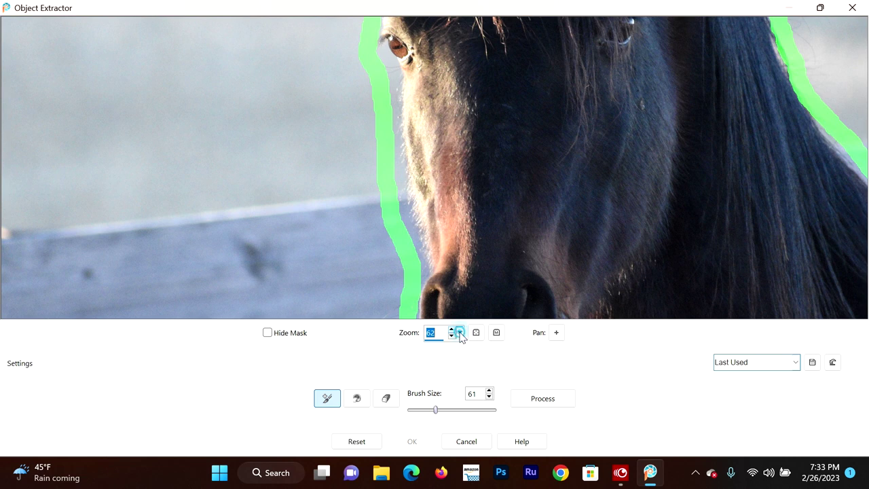
left_click(457, 343)
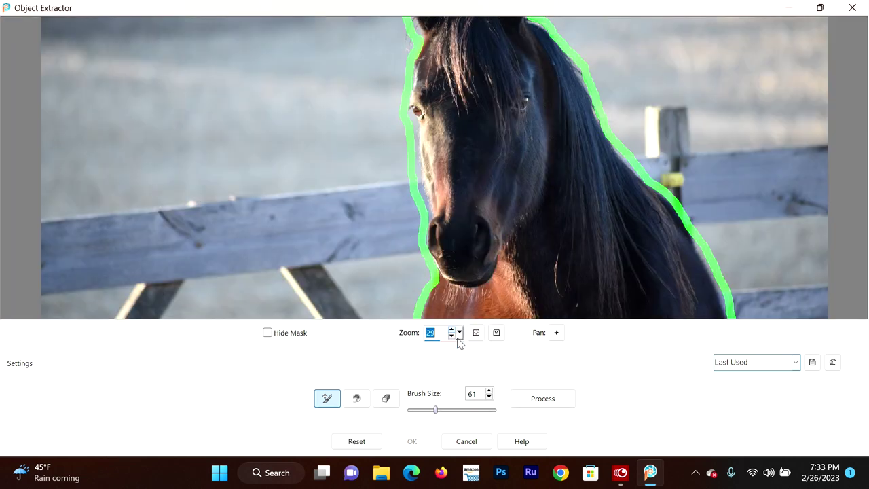
left_click(460, 332)
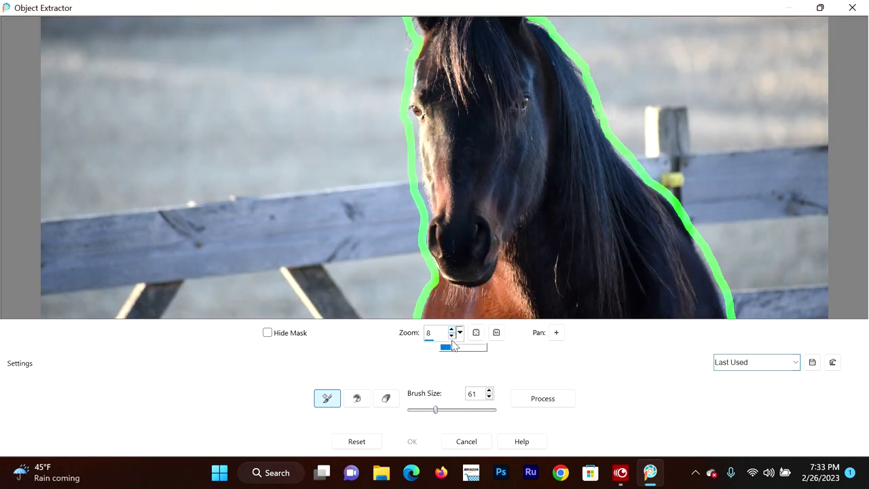
left_click(458, 344)
left_click(459, 333)
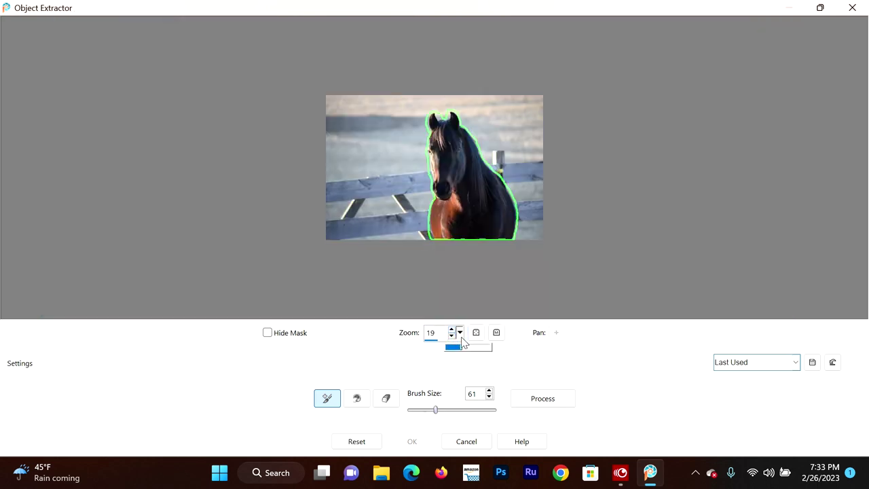
left_click(460, 351)
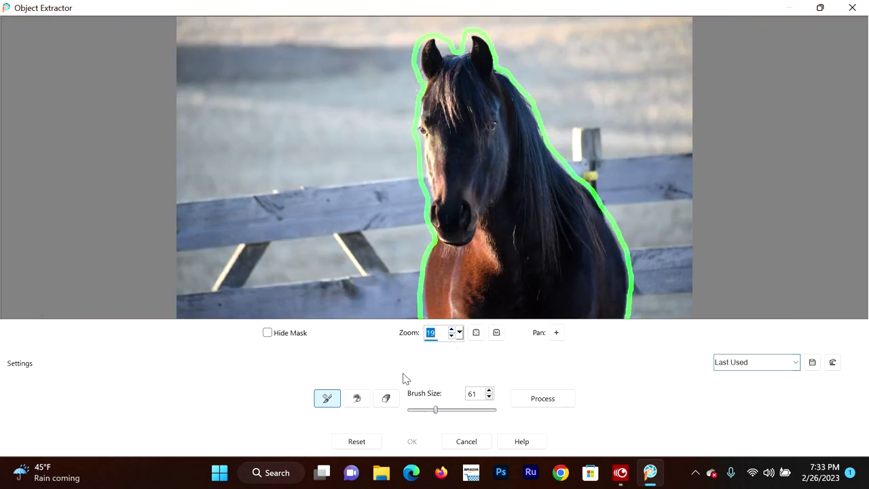
Fill the inside of the horse outline, process the mask and apply the extraction
left_click(358, 400)
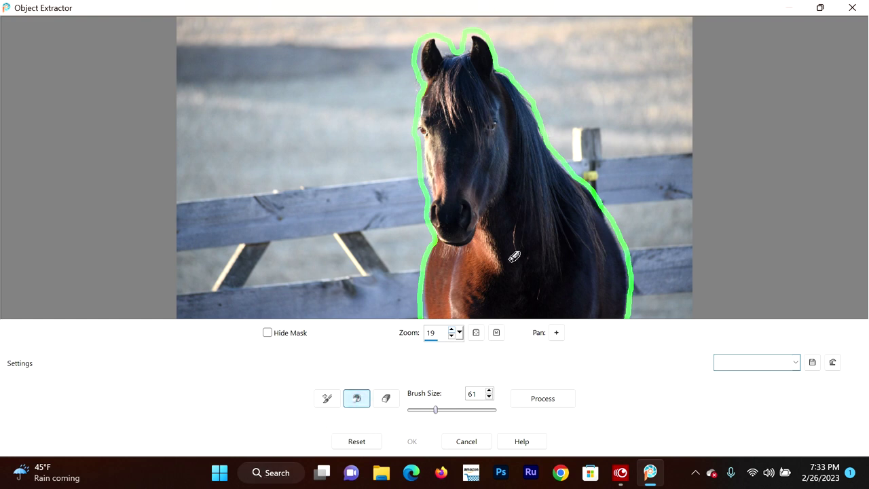
left_click(508, 163)
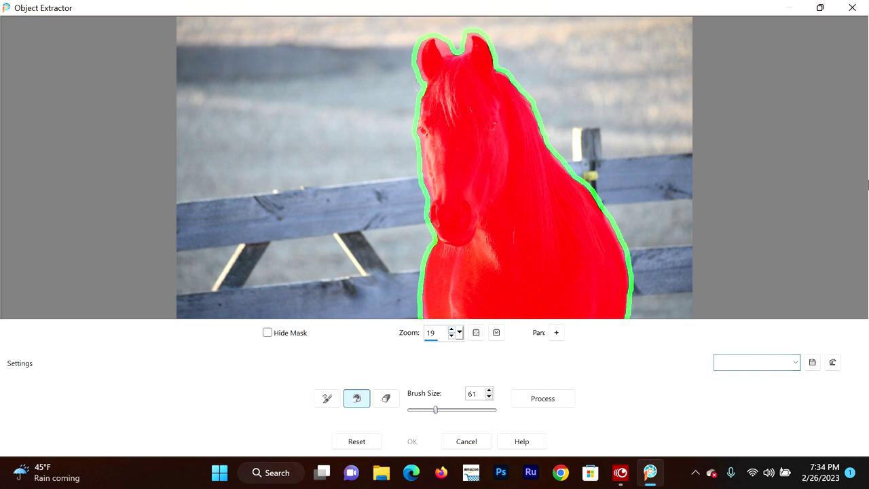
left_click(547, 398)
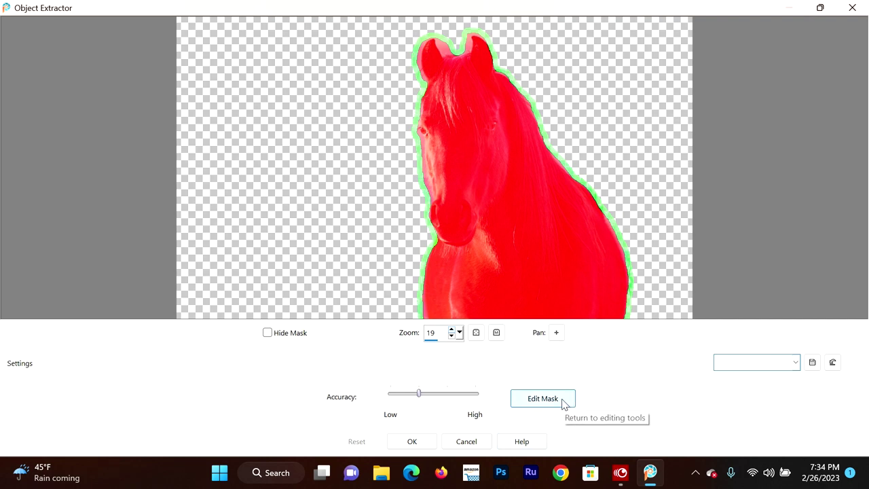
left_click(412, 441)
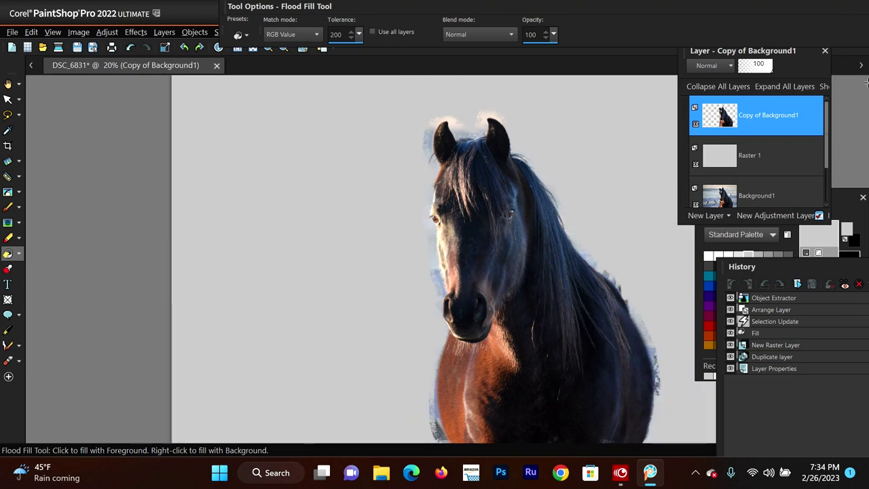
scroll(617, 158, "up", 1)
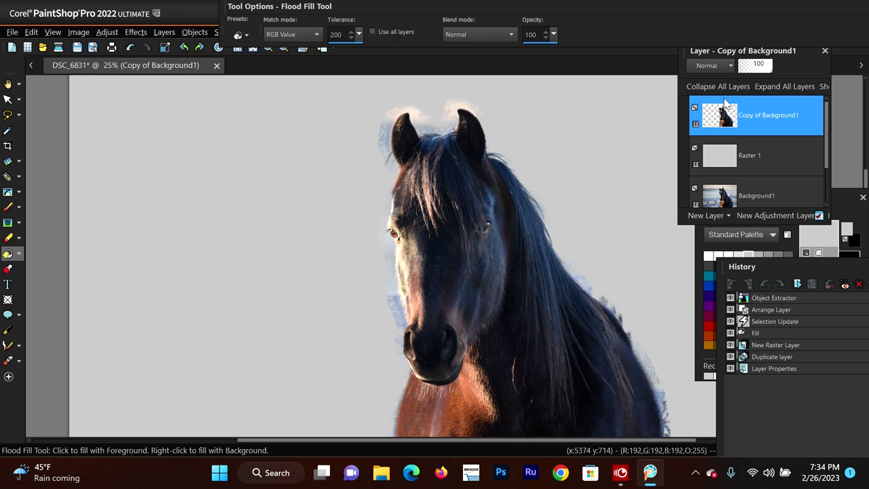
mouse_move(765, 117)
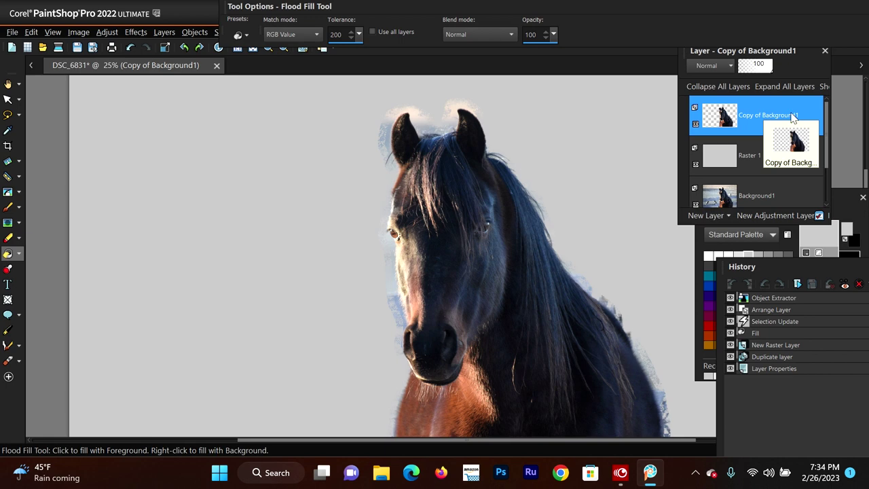
mouse_move(729, 158)
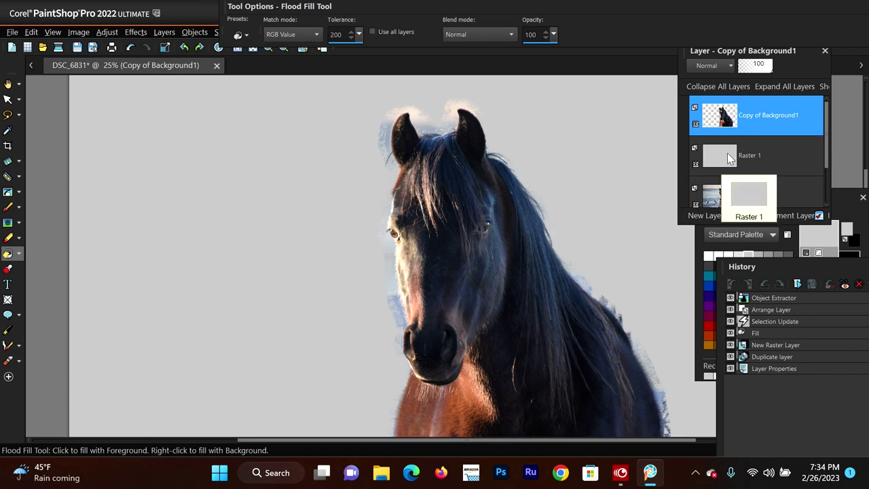
mouse_move(724, 207)
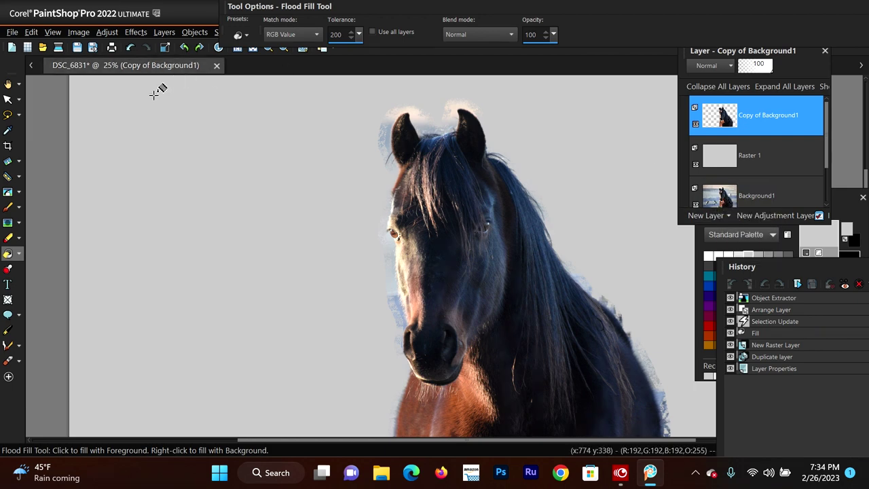
Activate the Eraser tool, move its Tool Options fully into view and set the brush size to 75
left_click(19, 238)
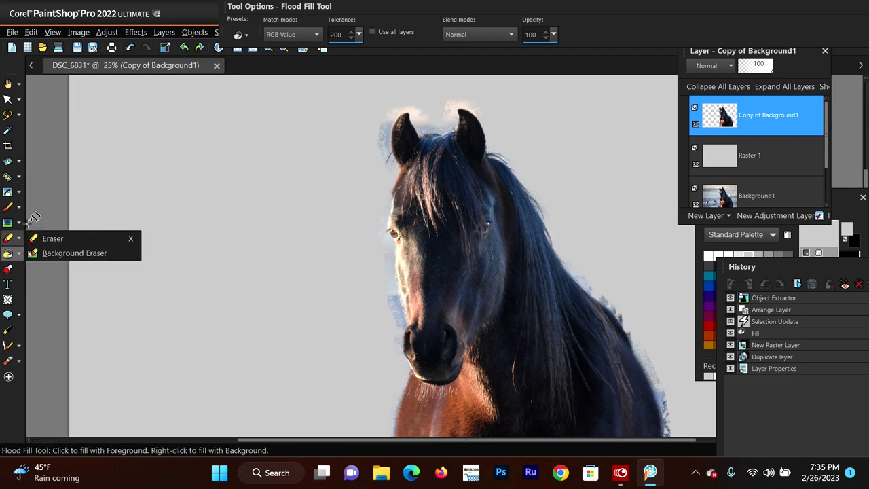
left_click(48, 239)
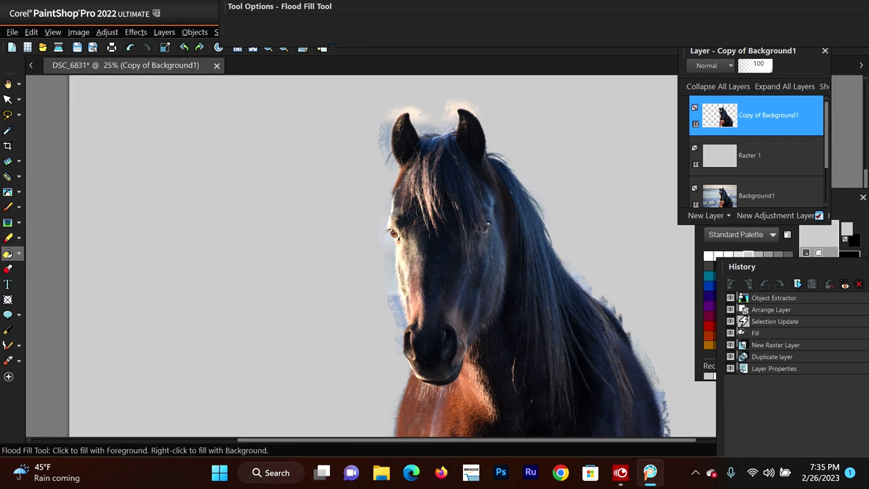
mouse_move(445, 5)
left_mouse_down()
mouse_move(426, 51)
mouse_move(374, 41)
mouse_move(345, 49)
left_mouse_up()
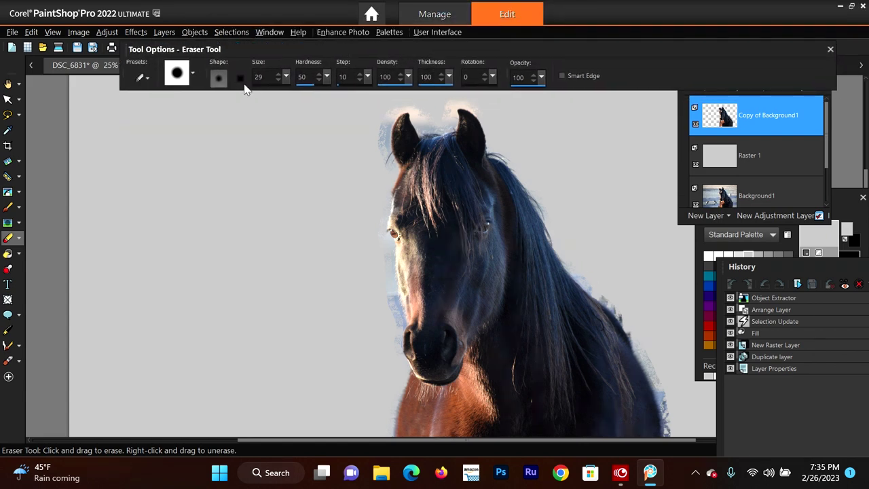
left_click(285, 77)
left_click(292, 91)
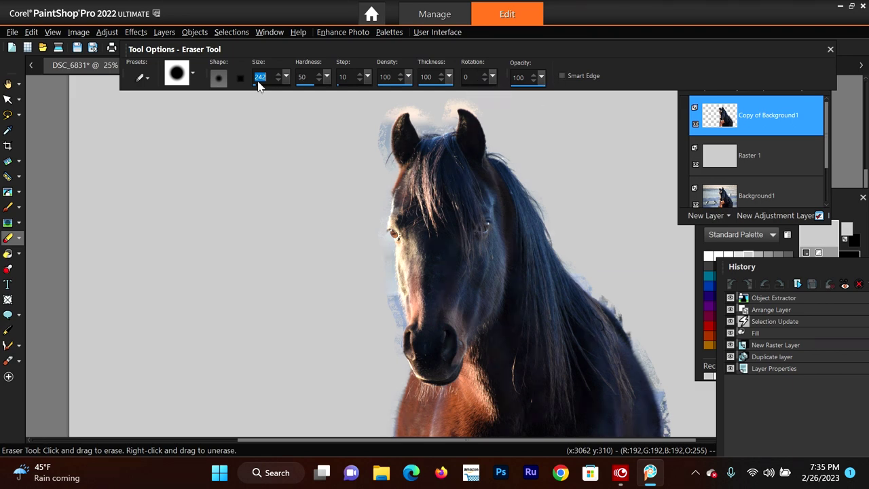
left_click_drag(286, 76, 286, 88)
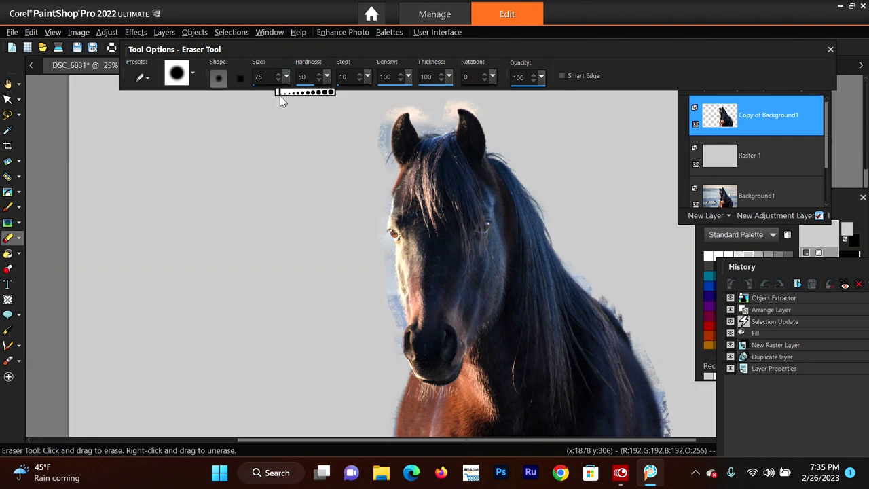
Erase the leftover background fringe around the horse's left-hand ear with the Eraser at size 57
scroll(350, 162, "up", 2)
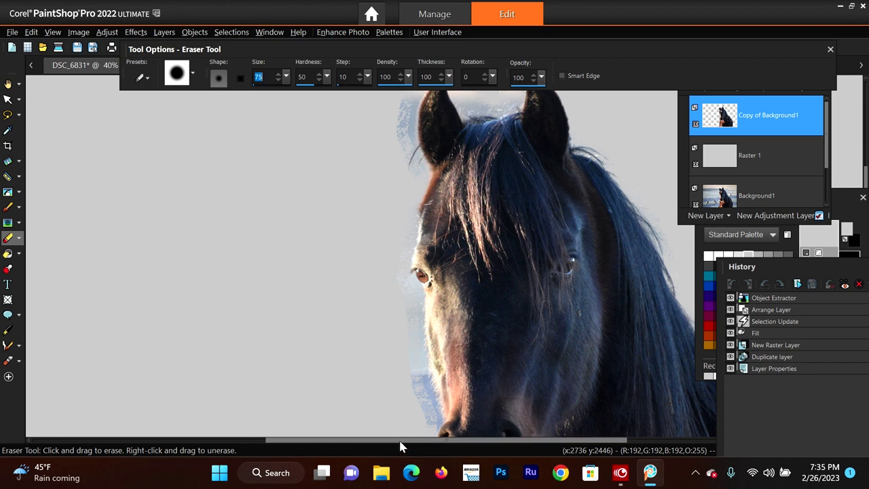
left_click_drag(401, 443, 449, 445)
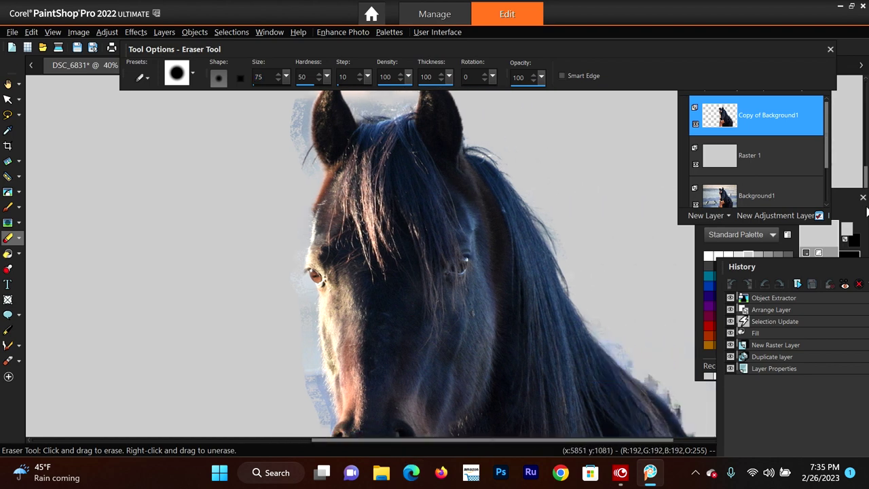
left_click_drag(866, 173, 866, 161)
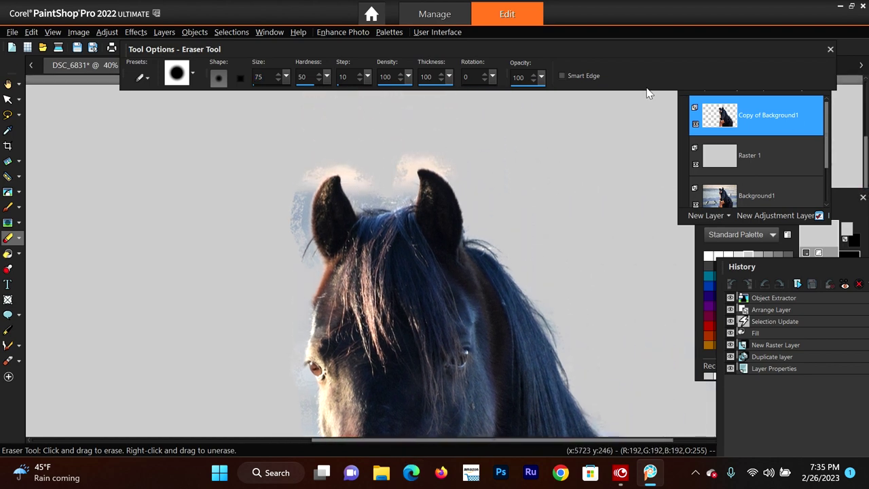
key("KP_Add")
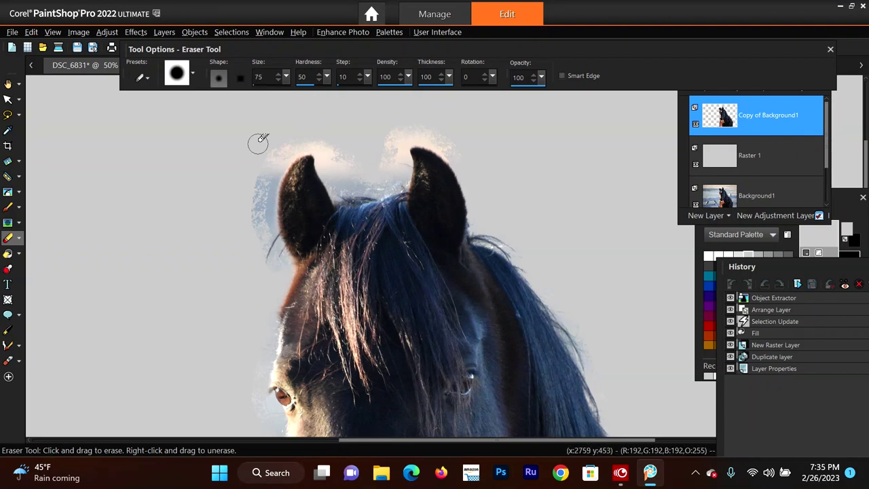
left_click_drag(286, 77, 284, 89)
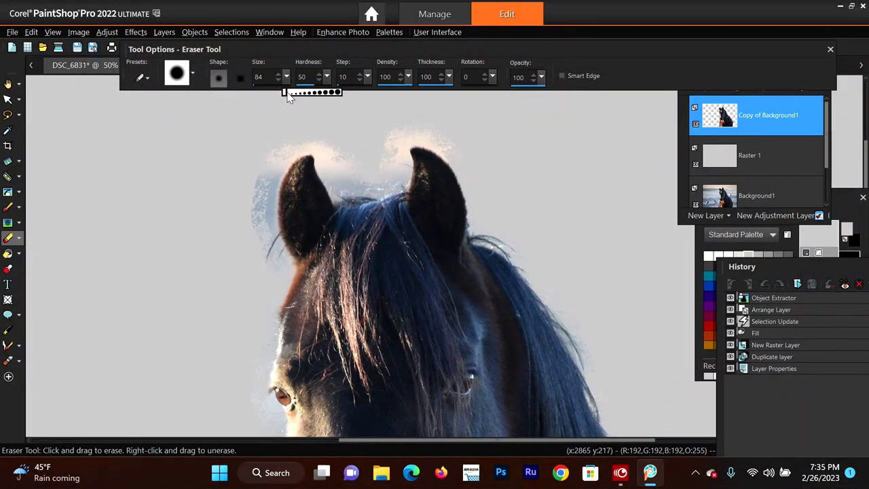
left_click_drag(286, 97, 284, 95)
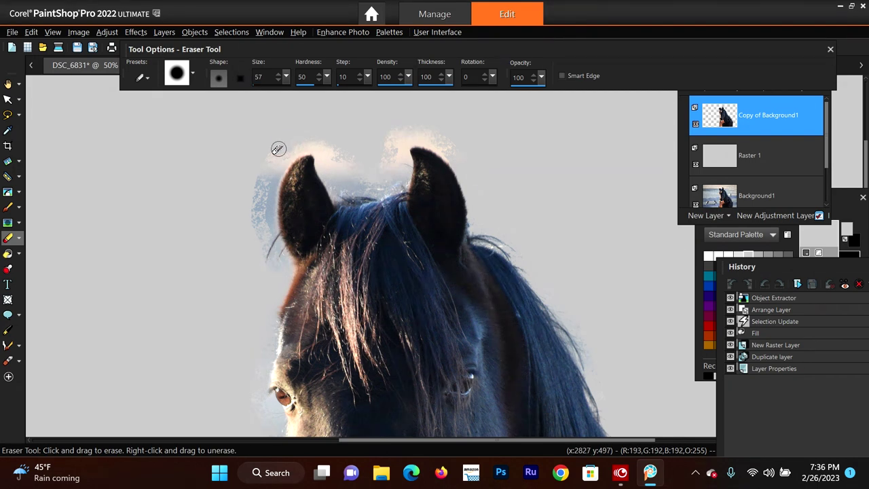
mouse_move(277, 146)
left_mouse_down()
mouse_move(240, 241)
mouse_move(249, 167)
mouse_move(250, 236)
mouse_move(253, 195)
mouse_move(260, 231)
mouse_move(260, 179)
left_mouse_up()
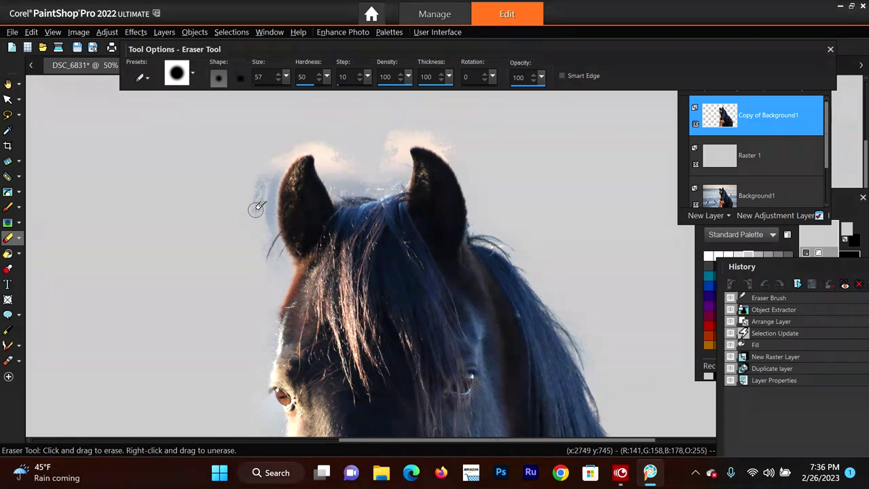
left_click_drag(260, 214, 266, 204)
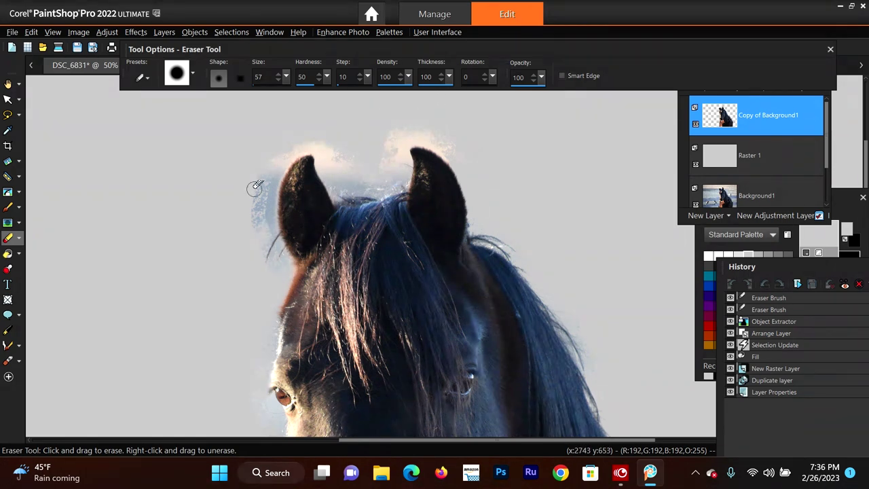
left_click_drag(272, 153, 262, 166)
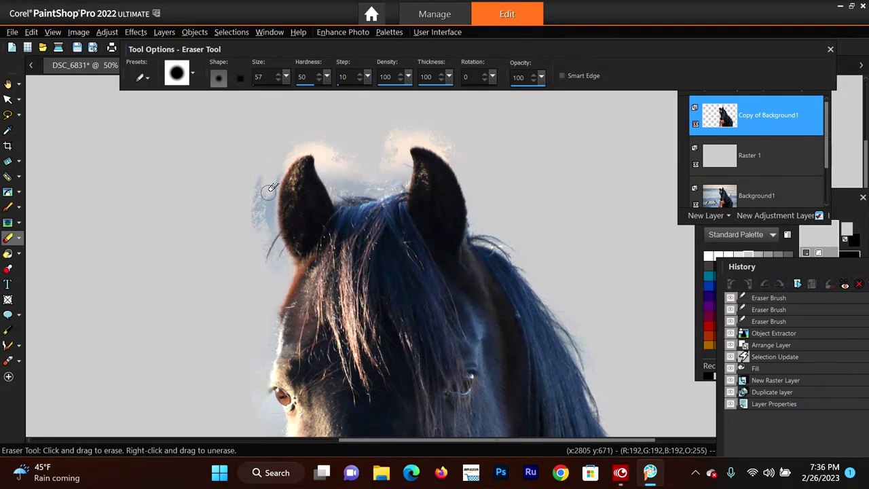
mouse_move(264, 189)
left_mouse_down()
mouse_move(253, 208)
mouse_move(260, 229)
mouse_move(286, 150)
mouse_move(272, 232)
mouse_move(255, 260)
mouse_move(284, 255)
mouse_move(281, 249)
mouse_move(271, 267)
mouse_move(288, 267)
mouse_move(285, 257)
mouse_move(280, 303)
left_mouse_up()
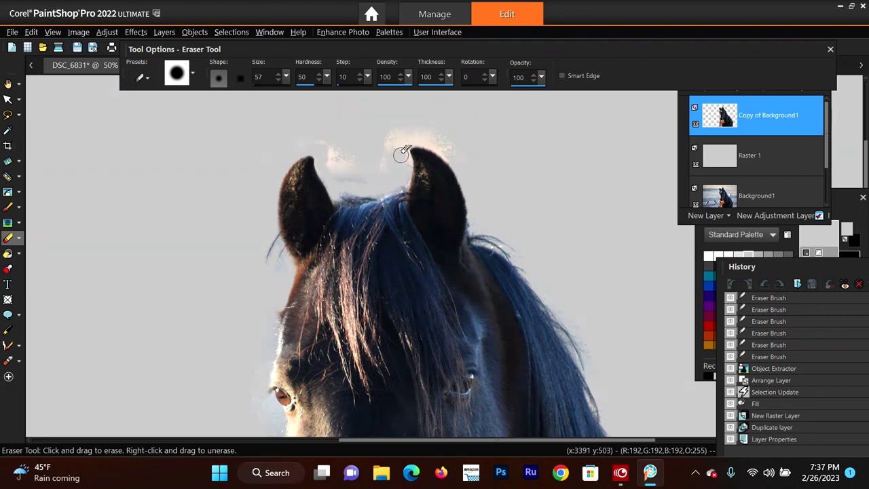
Erase the halo around the right-hand ear with Hardness 19, restoring the ear tip where the eraser cuts into it
mouse_move(390, 151)
left_mouse_down()
mouse_move(377, 177)
mouse_move(394, 150)
mouse_move(404, 159)
mouse_move(373, 192)
mouse_move(351, 169)
mouse_move(339, 171)
mouse_move(337, 154)
mouse_move(306, 144)
mouse_move(348, 155)
mouse_move(325, 165)
mouse_move(329, 177)
mouse_move(343, 152)
mouse_move(351, 172)
mouse_move(348, 148)
mouse_move(357, 172)
mouse_move(377, 133)
mouse_move(387, 154)
mouse_move(406, 122)
mouse_move(396, 147)
mouse_move(405, 171)
mouse_move(400, 143)
mouse_move(408, 171)
mouse_move(411, 133)
left_mouse_up()
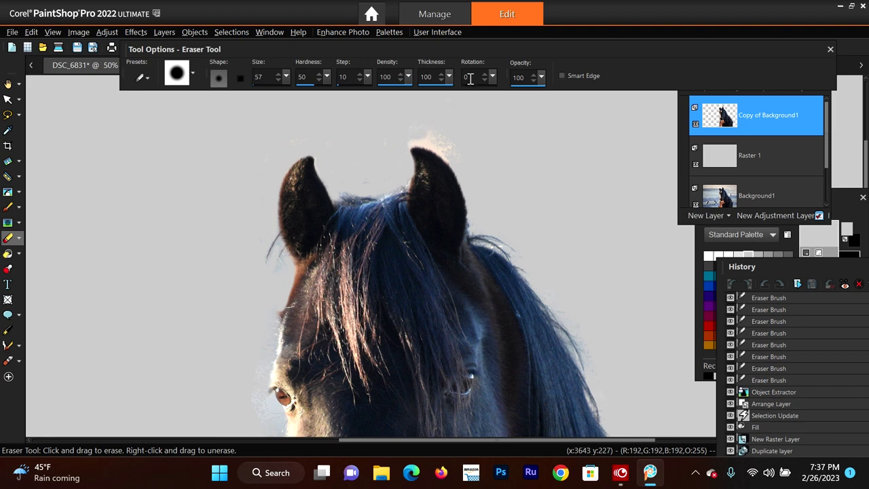
left_click(326, 77)
mouse_move(328, 81)
left_mouse_down()
mouse_move(340, 88)
mouse_move(312, 98)
left_mouse_up()
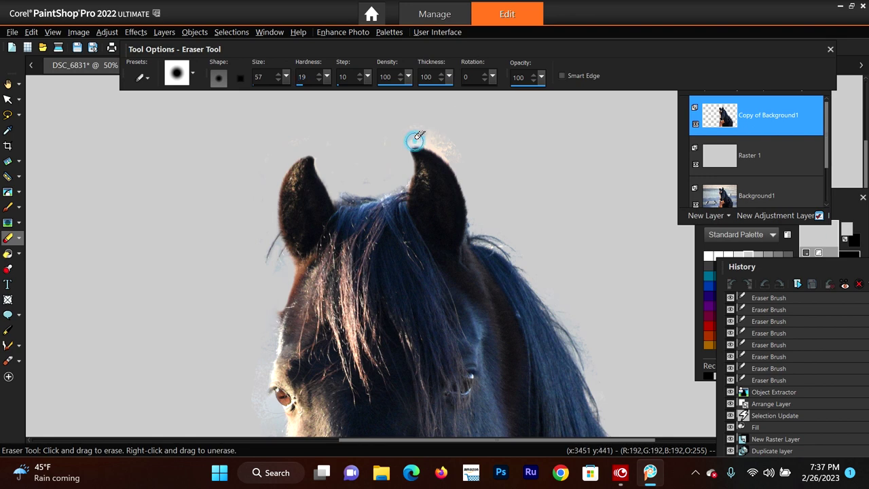
left_click_drag(415, 137, 416, 136)
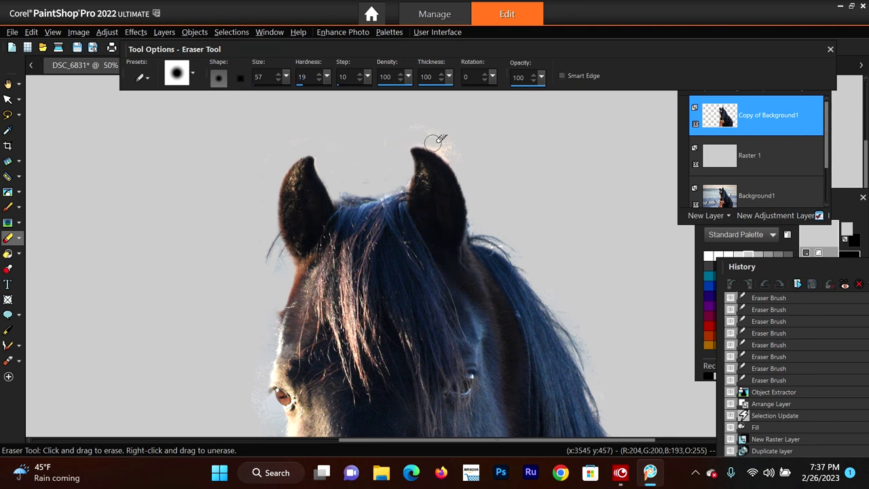
mouse_move(434, 141)
left_mouse_down()
mouse_move(456, 156)
mouse_move(436, 145)
left_mouse_up()
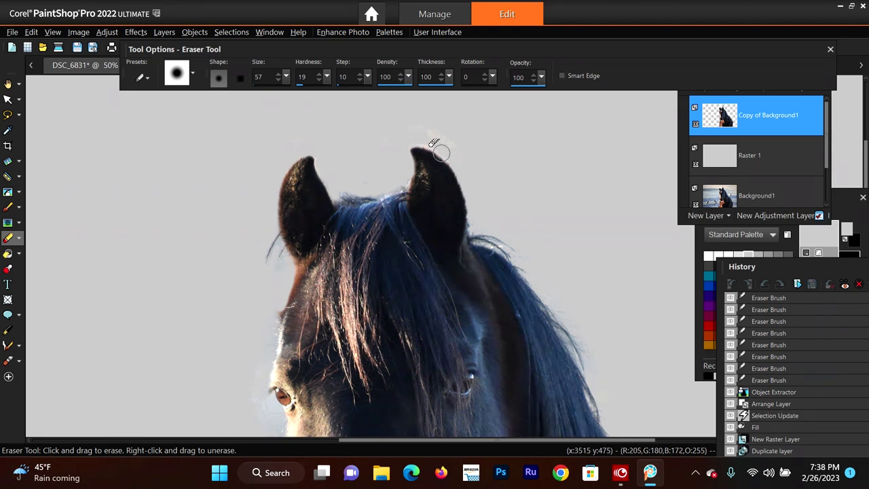
left_click_drag(441, 153, 436, 149)
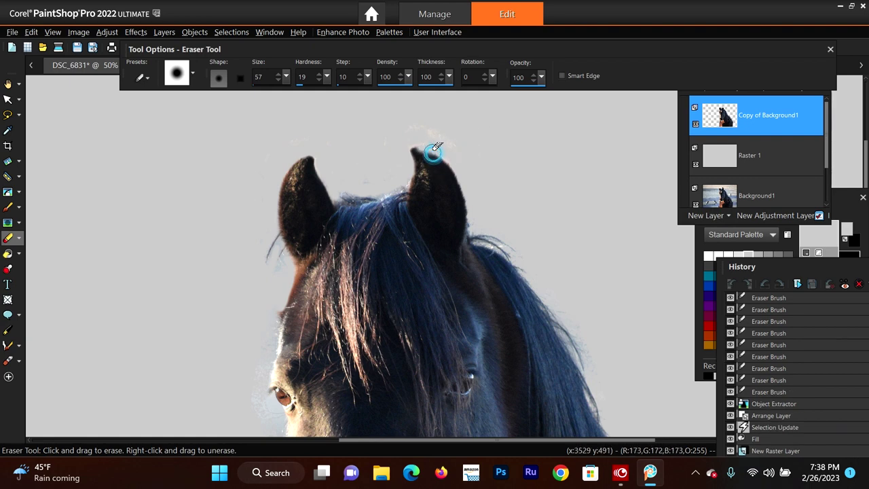
left_click_drag(423, 146, 411, 143)
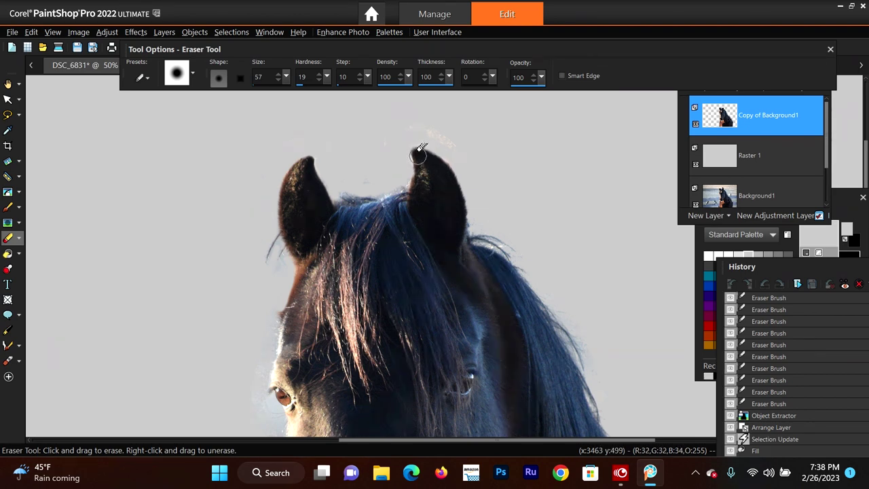
left_click_drag(445, 169, 448, 211)
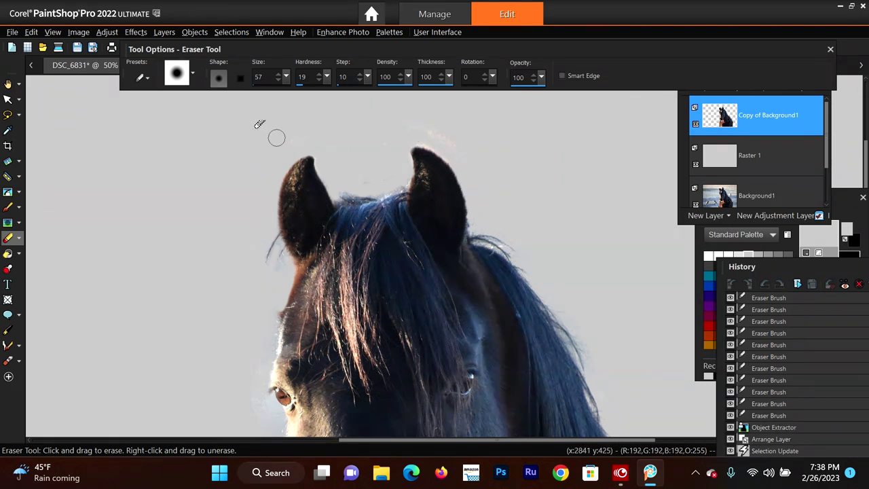
Reduce the eraser size to 29 and erase the remaining fringe close to the right-hand ear's tip and inner edge
left_click_drag(285, 78, 286, 93)
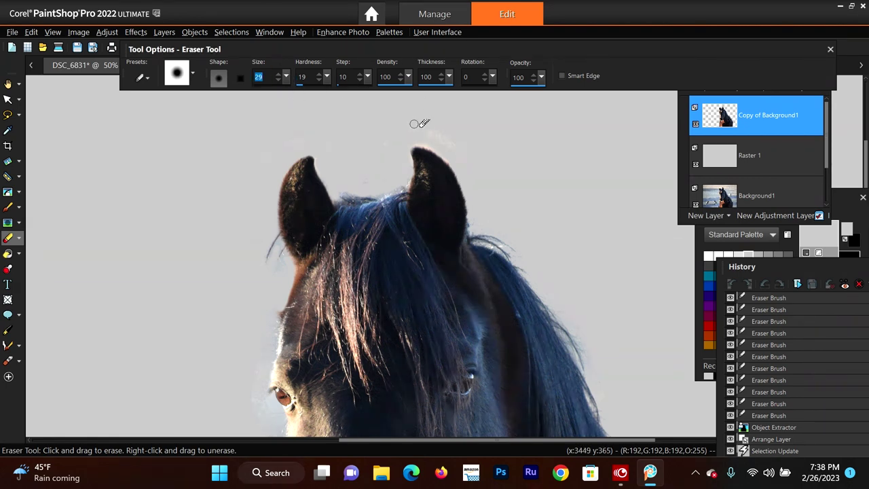
mouse_move(423, 132)
left_mouse_down()
mouse_move(429, 141)
mouse_move(419, 138)
left_mouse_up()
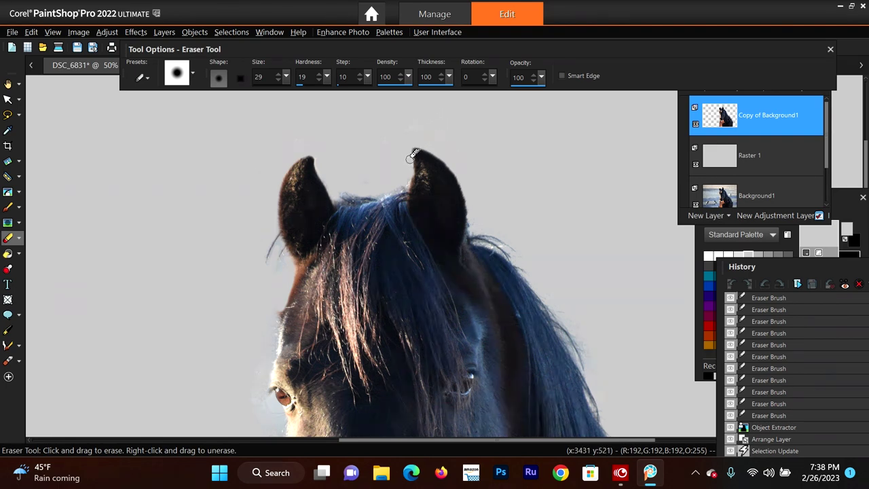
left_click_drag(406, 185, 433, 152)
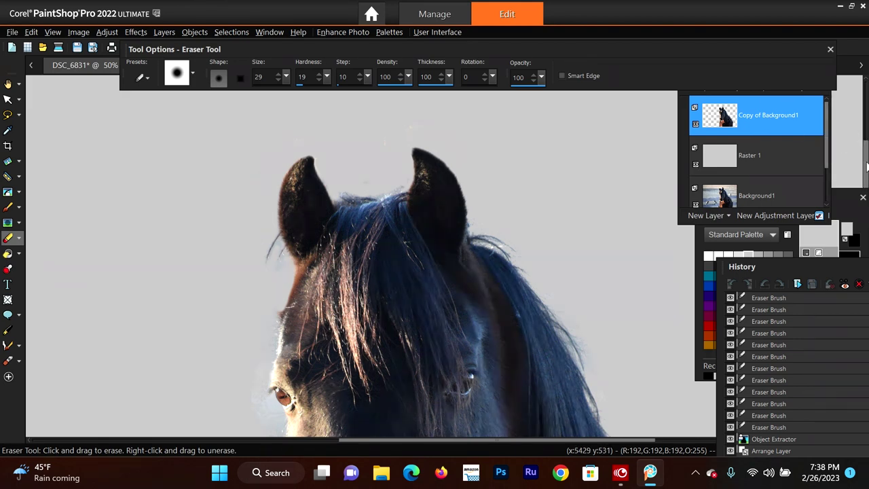
Switch to the Background Eraser tool and set its brush size to 19
scroll(867, 185, "down", 3)
scroll(867, 184, "down", 3)
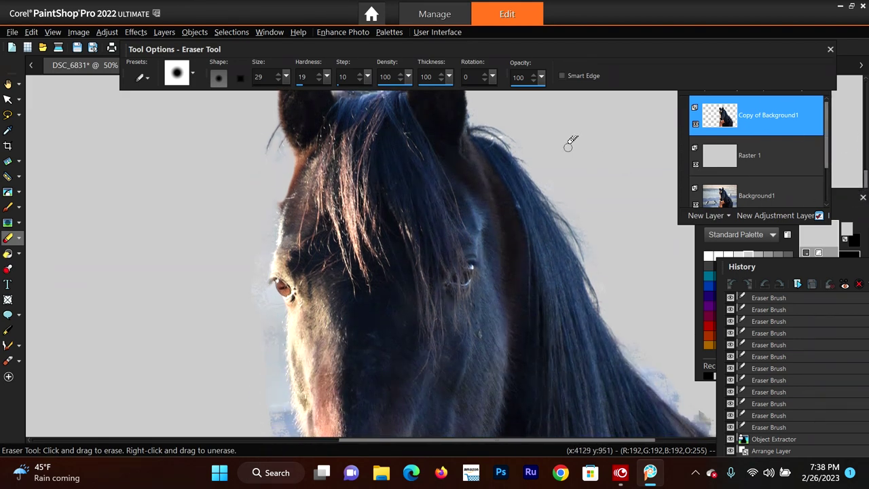
left_click(19, 238)
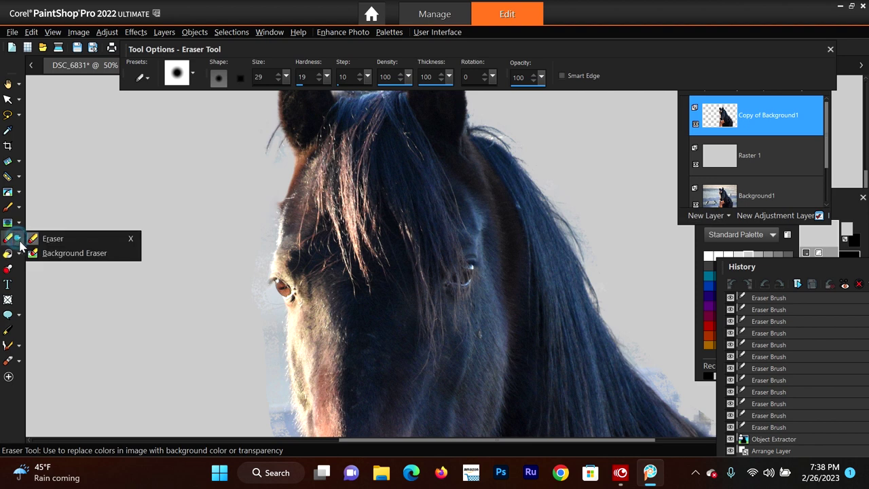
left_click(61, 253)
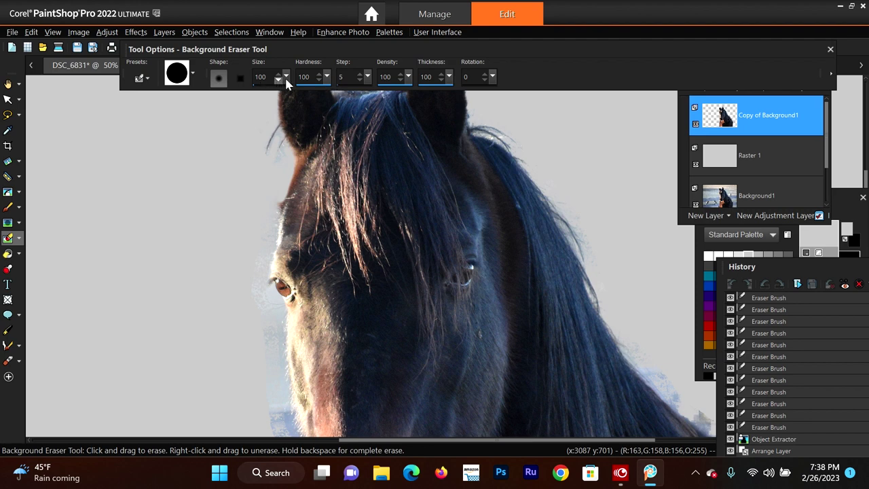
left_click_drag(286, 78, 279, 95)
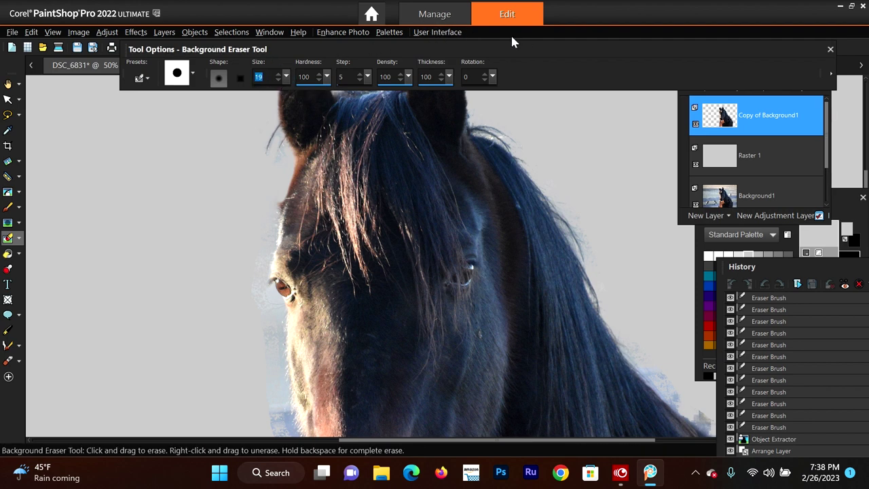
Turn off Auto tolerance for the Background Eraser, move its Tool Options clear of the layers and set Tolerance to 7
left_click(829, 76)
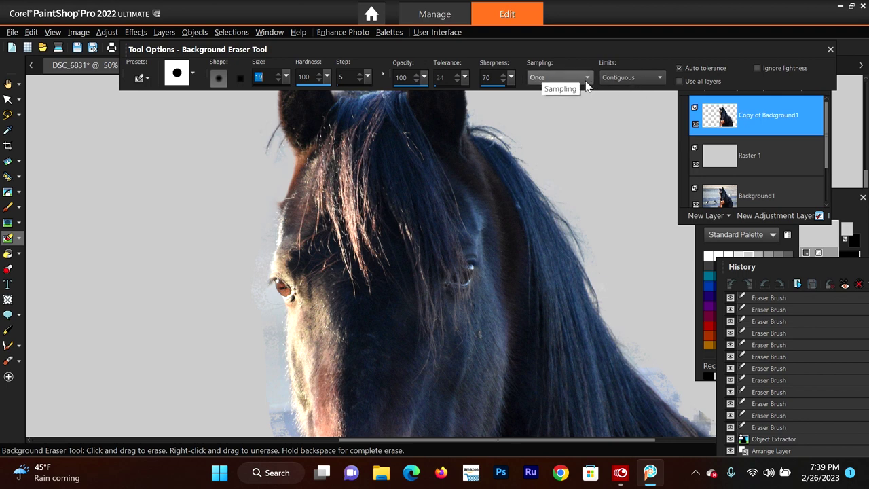
left_click_drag(465, 82, 466, 95)
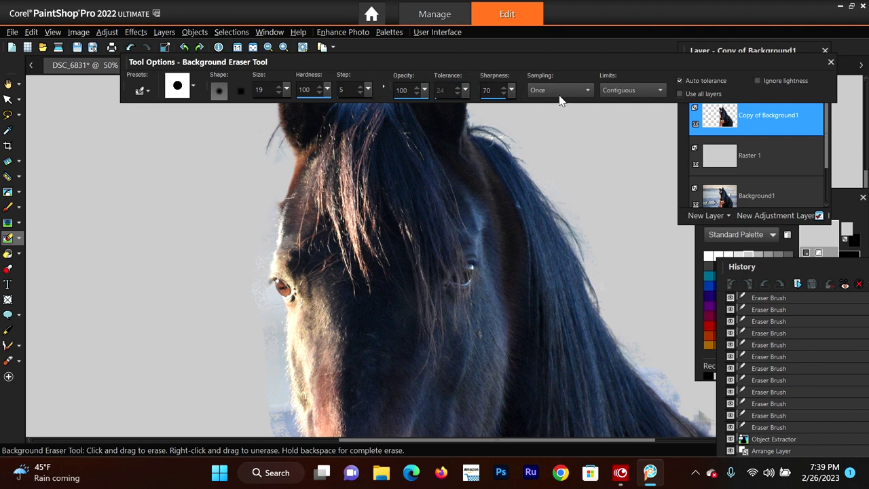
left_click_drag(612, 65, 623, 80)
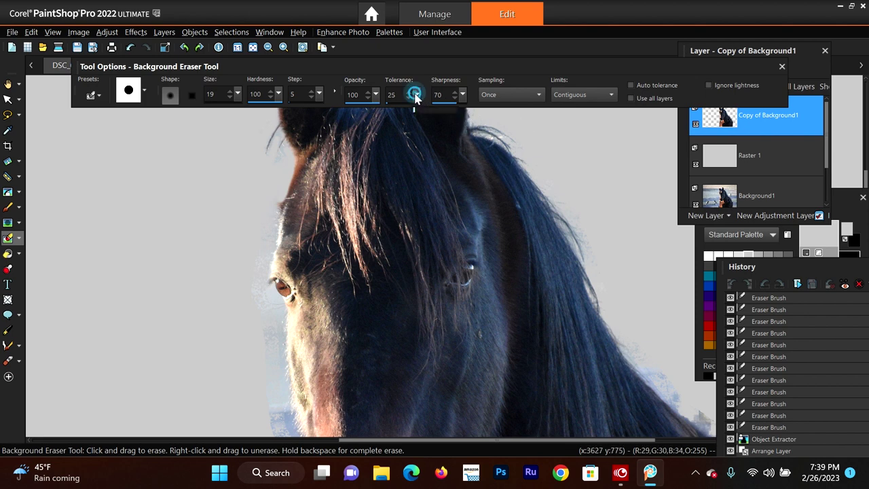
left_click(409, 91)
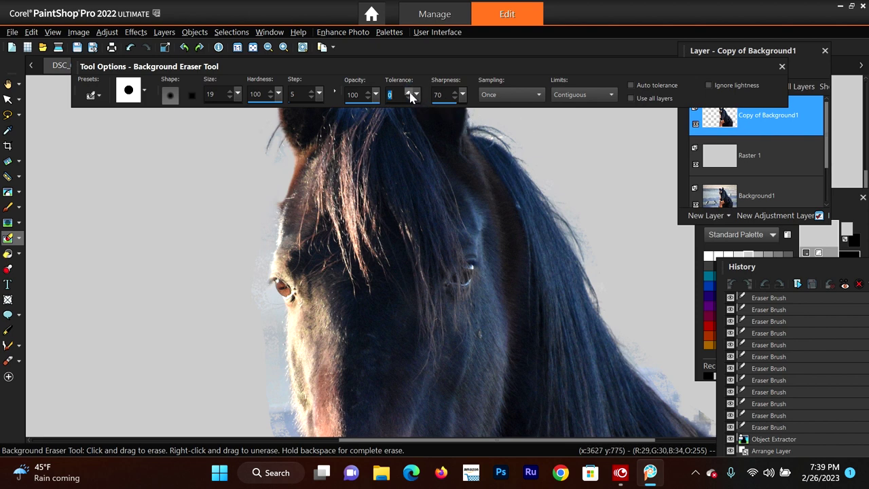
left_click(408, 92)
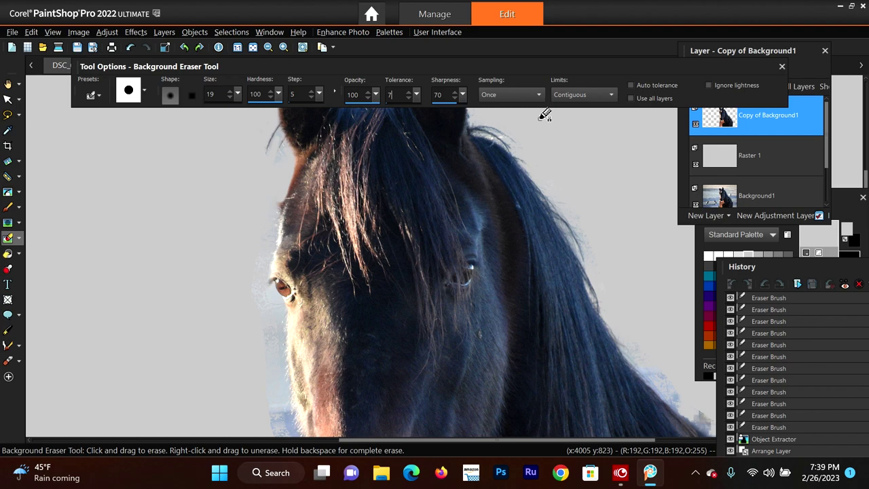
Erase the light patches between the mane strands beside the right-hand ear using the Background Eraser at Tolerance 7
scroll(552, 129, "up", 1)
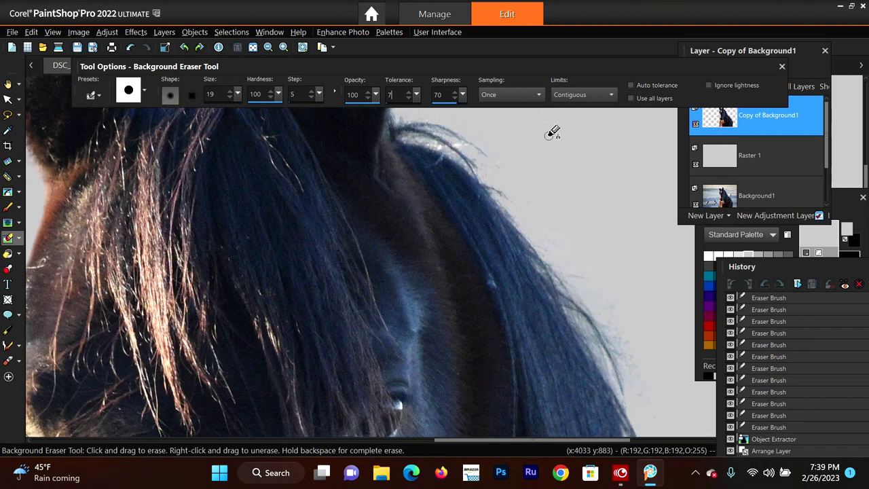
left_click(441, 143)
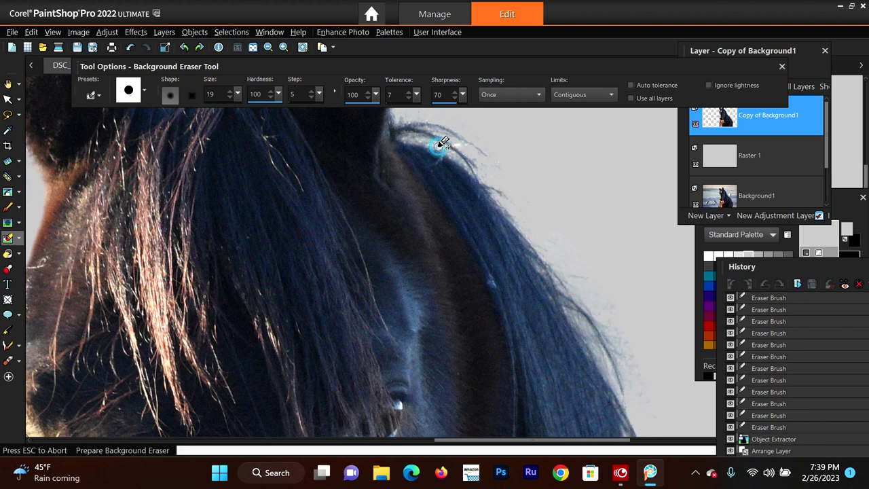
left_click_drag(447, 148, 437, 140)
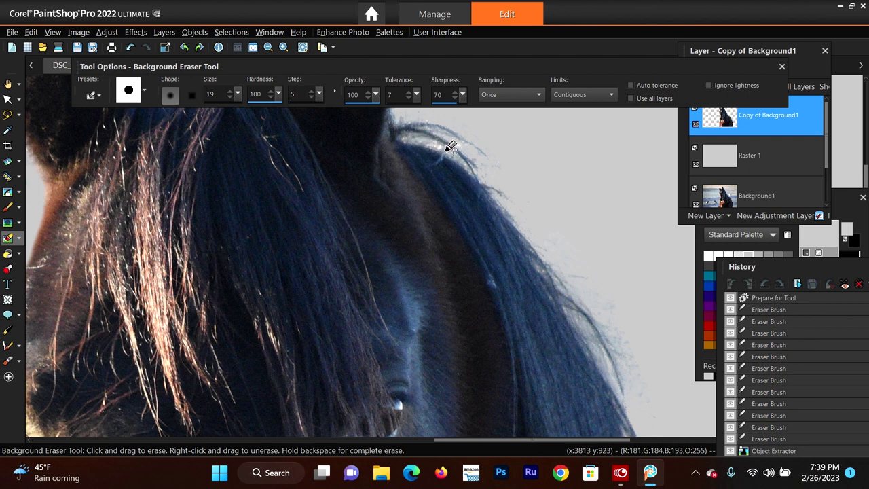
left_click_drag(431, 140, 428, 136)
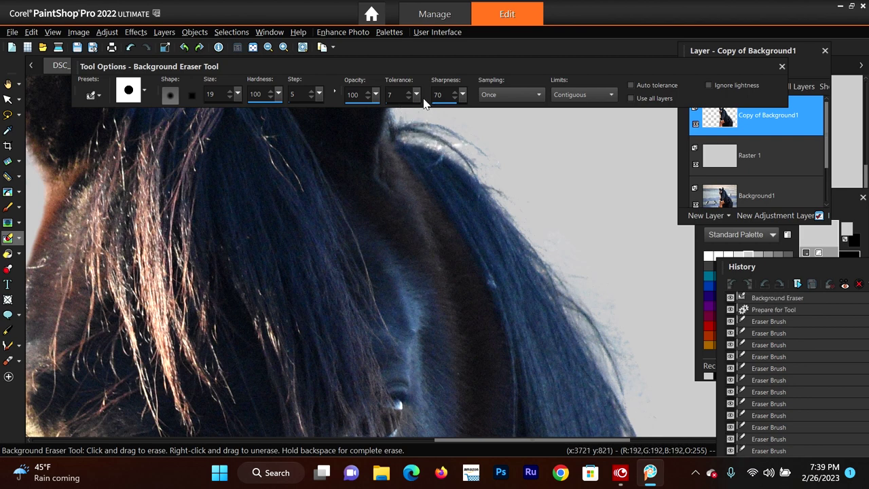
Raise the Background Eraser's Tolerance to 86 and finally 177, erasing the remaining light patches under the upper mane strands
left_click_drag(416, 94, 426, 105)
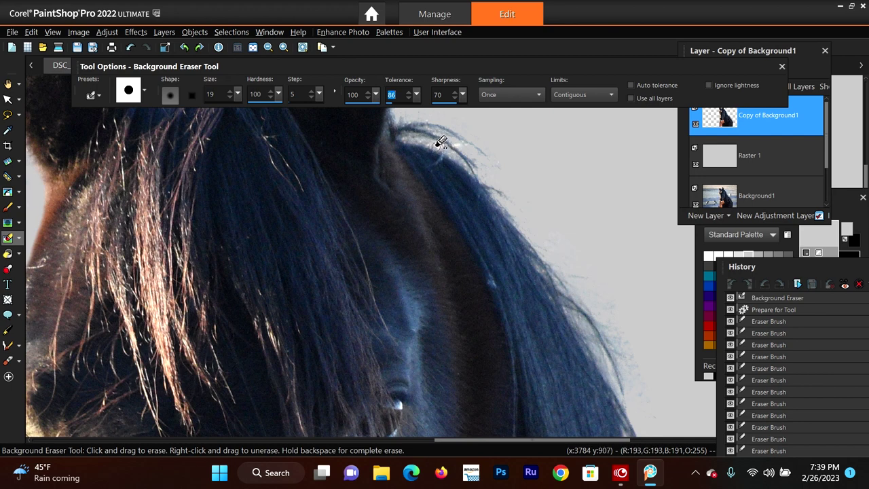
left_click_drag(442, 140, 454, 154)
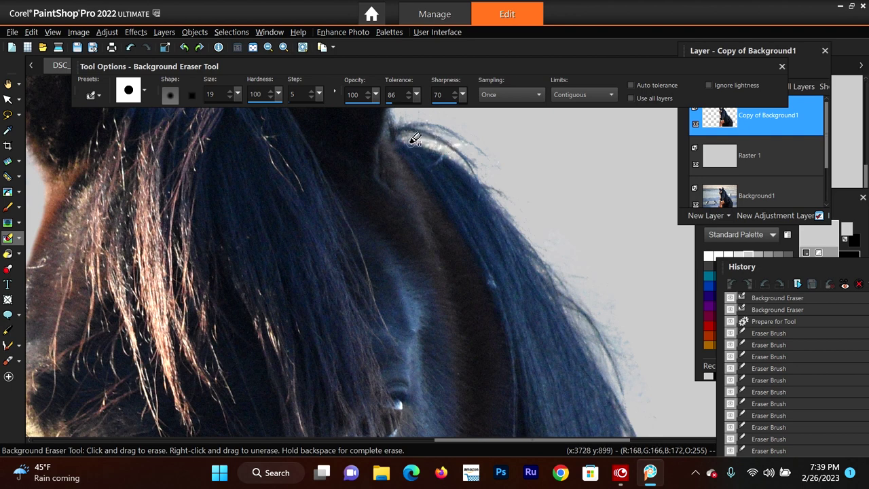
left_click_drag(426, 139, 468, 133)
left_click_drag(416, 94, 445, 111)
mouse_move(416, 139)
left_mouse_down()
mouse_move(452, 150)
mouse_move(442, 142)
mouse_move(476, 140)
mouse_move(423, 113)
mouse_move(415, 115)
mouse_move(442, 116)
mouse_move(469, 157)
mouse_move(459, 140)
mouse_move(482, 146)
left_mouse_up()
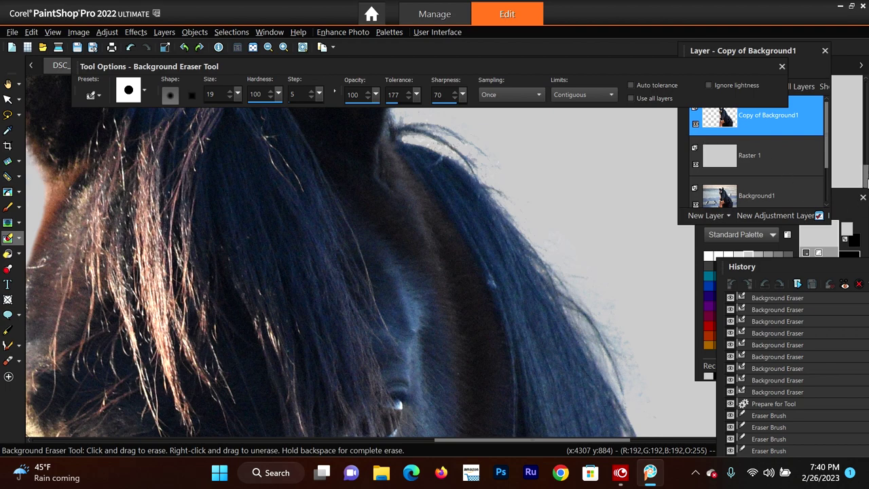
Switch to the Eraser at size 29 and erase the wide blue background remnant along the left-hand side of the horse's nose
scroll(589, 194, "down", 2)
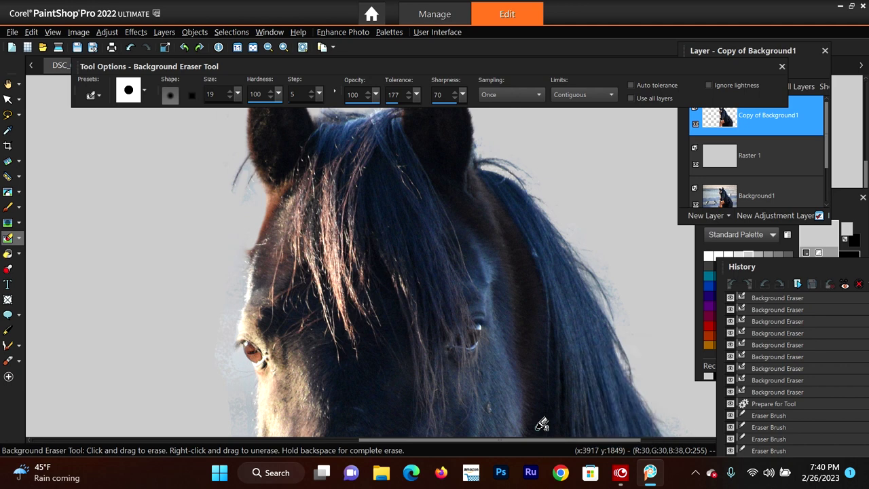
scroll(578, 443, "right", 3)
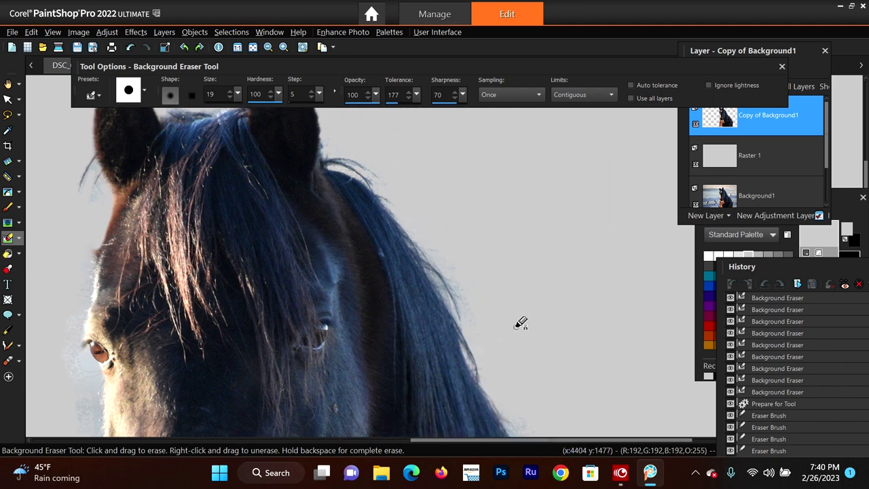
scroll(537, 320, "down", 1)
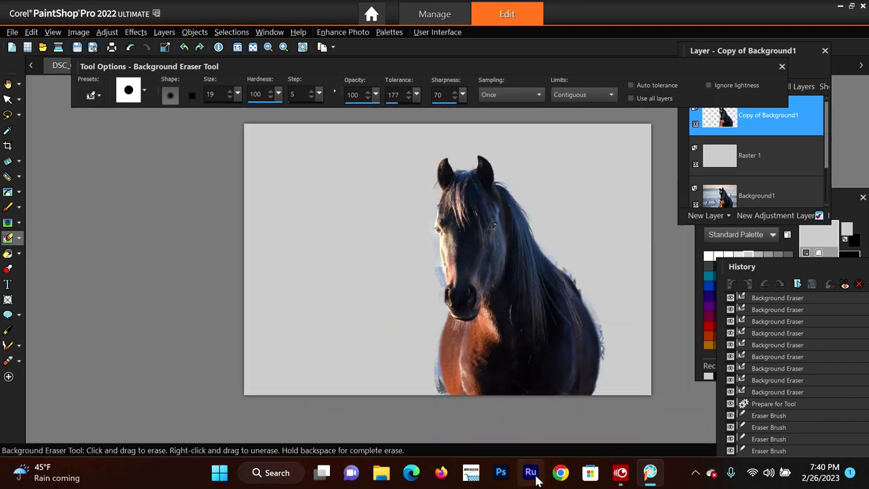
scroll(519, 309, "up", 1)
scroll(320, 241, "up", 1)
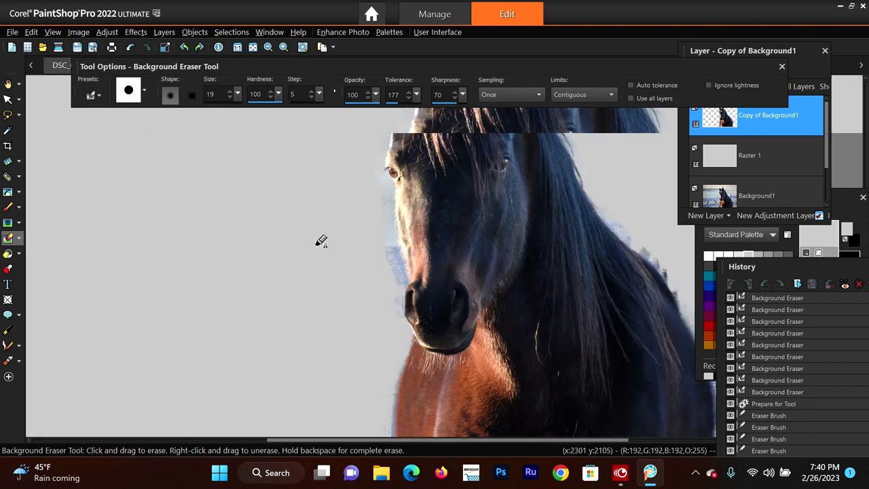
scroll(321, 242, "up", 1)
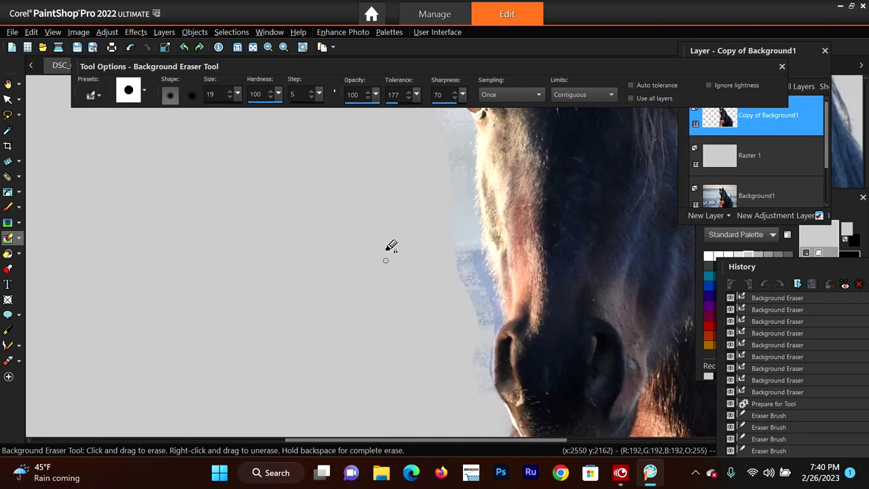
left_click(19, 239)
left_click(49, 243)
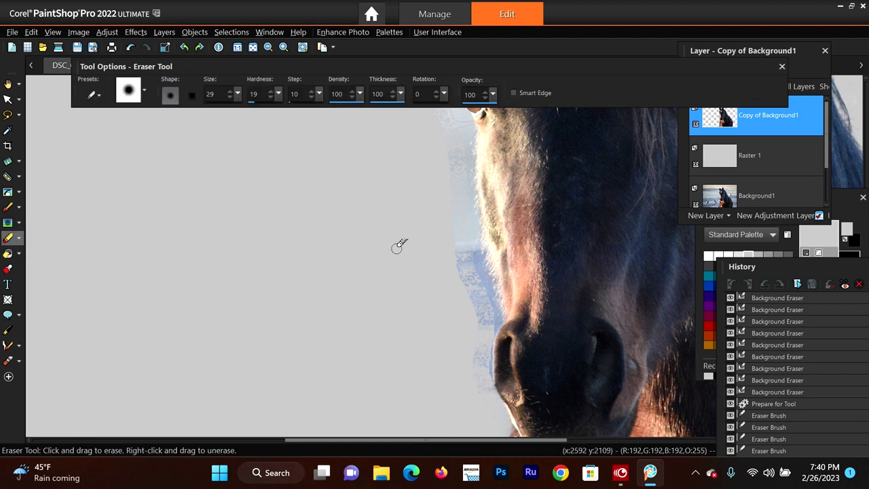
scroll(470, 274, "up", 1)
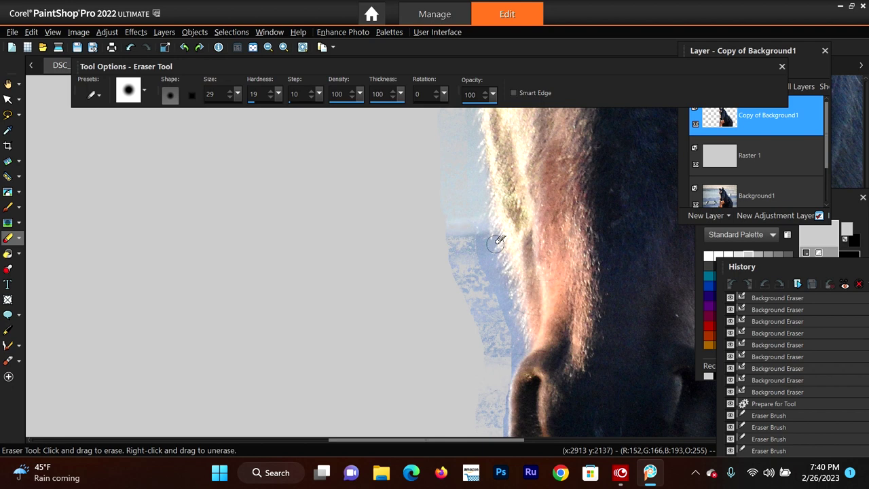
mouse_move(469, 235)
left_mouse_down()
mouse_move(469, 258)
mouse_move(463, 239)
mouse_move(462, 261)
mouse_move(449, 255)
mouse_move(454, 228)
mouse_move(466, 252)
mouse_move(479, 251)
mouse_move(475, 231)
mouse_move(482, 243)
mouse_move(478, 212)
mouse_move(466, 215)
mouse_move(463, 200)
mouse_move(456, 217)
mouse_move(467, 204)
mouse_move(470, 155)
mouse_move(445, 206)
mouse_move(471, 209)
mouse_move(481, 199)
mouse_move(468, 219)
mouse_move(483, 254)
mouse_move(486, 239)
mouse_move(512, 360)
mouse_move(482, 330)
mouse_move(460, 263)
mouse_move(479, 254)
mouse_move(500, 321)
mouse_move(451, 270)
mouse_move(479, 278)
left_mouse_up()
Switch back to the Background Eraser and erase the blue fringe close to the fine hairs above the left-hand nostril at Tolerance 177
left_click(19, 243)
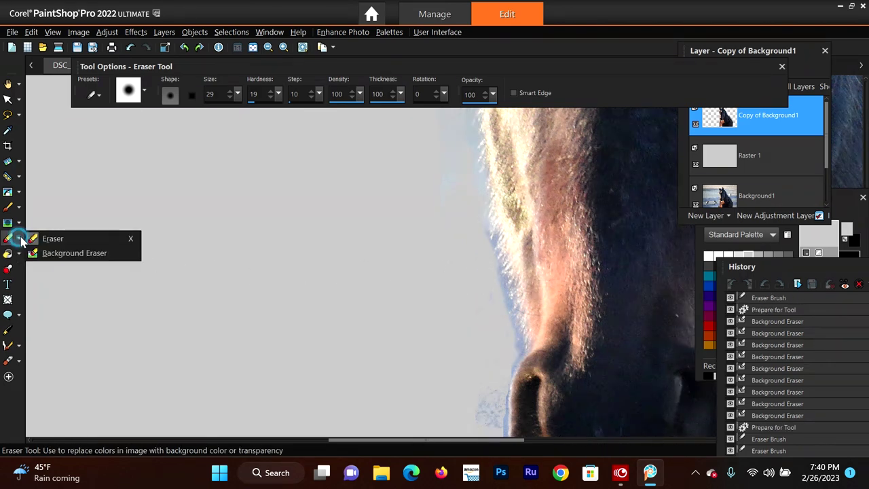
left_click(64, 251)
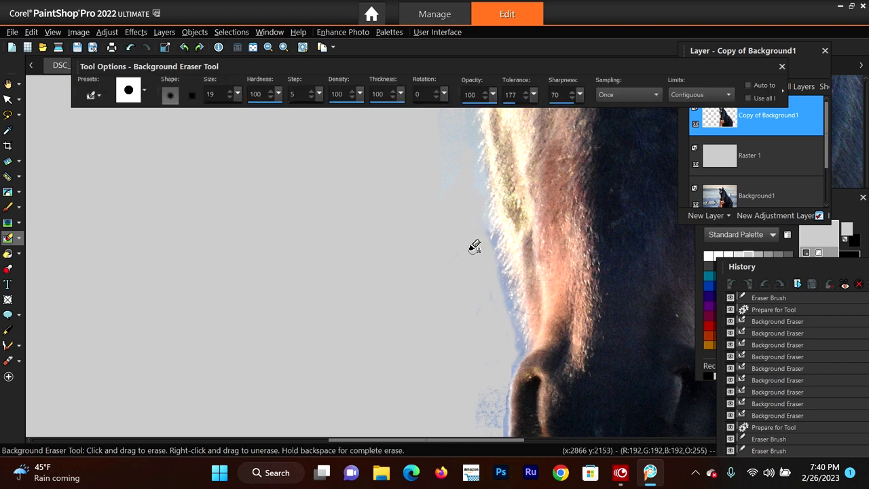
left_click(506, 276)
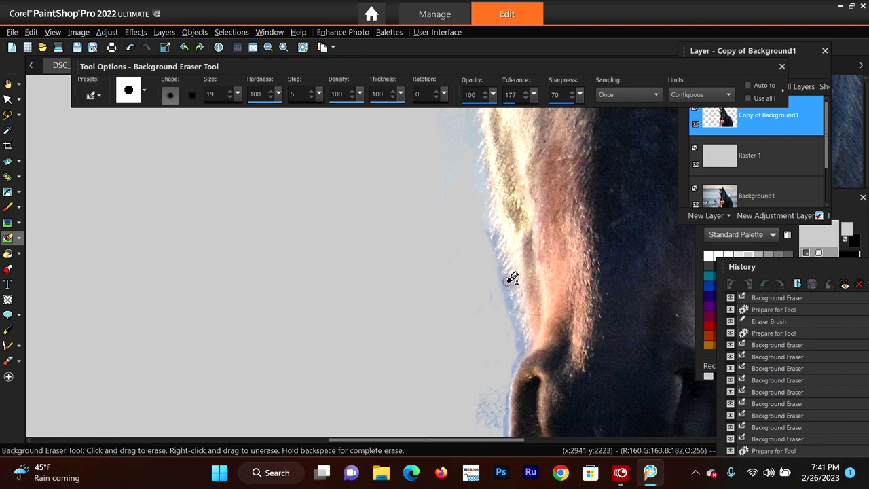
mouse_move(504, 278)
left_mouse_down()
mouse_move(520, 346)
mouse_move(510, 367)
mouse_move(520, 347)
mouse_move(511, 296)
left_mouse_up()
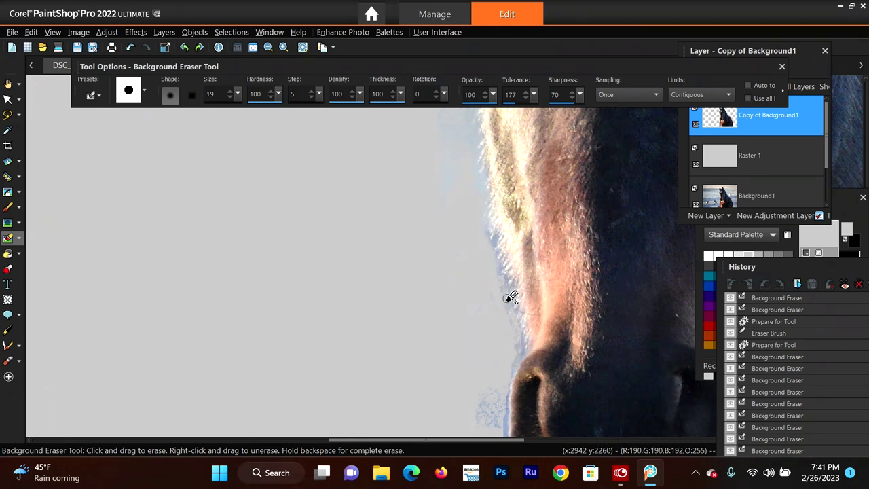
left_click(493, 290)
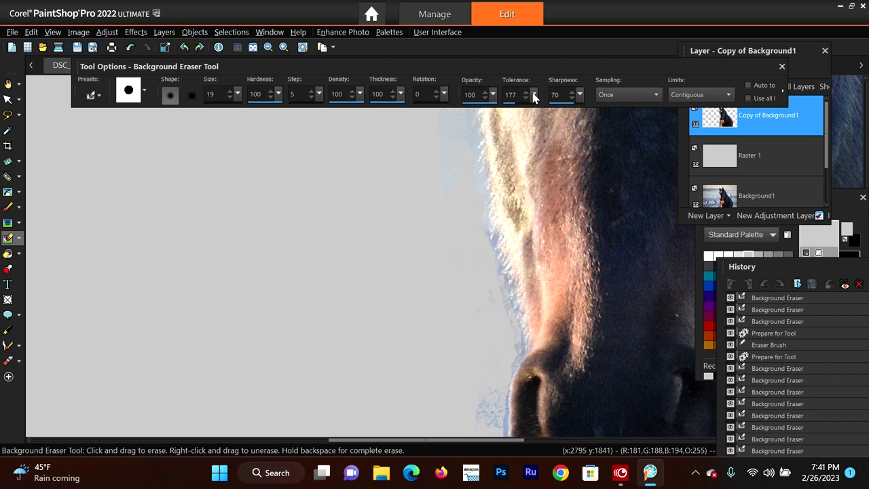
Set the Background Eraser's Tolerance to 233 and erase more of the blue fringe along the hairs of the nose
left_click_drag(534, 97, 529, 92)
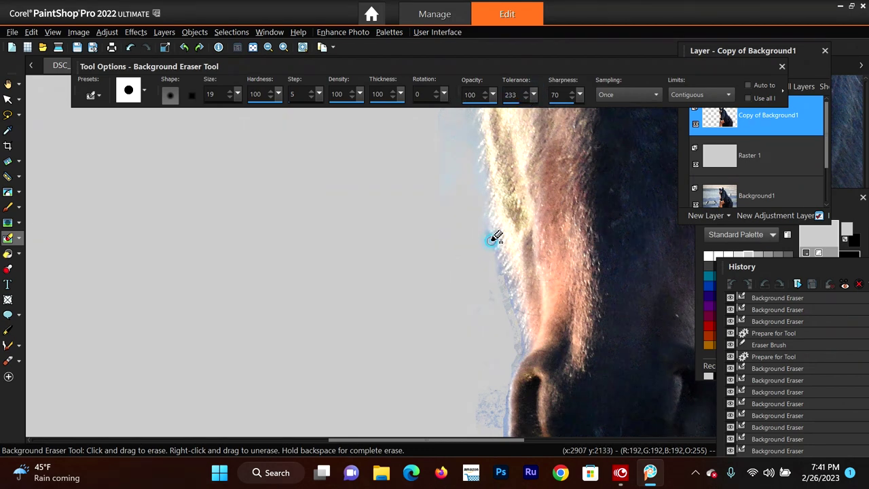
left_click_drag(492, 239, 503, 234)
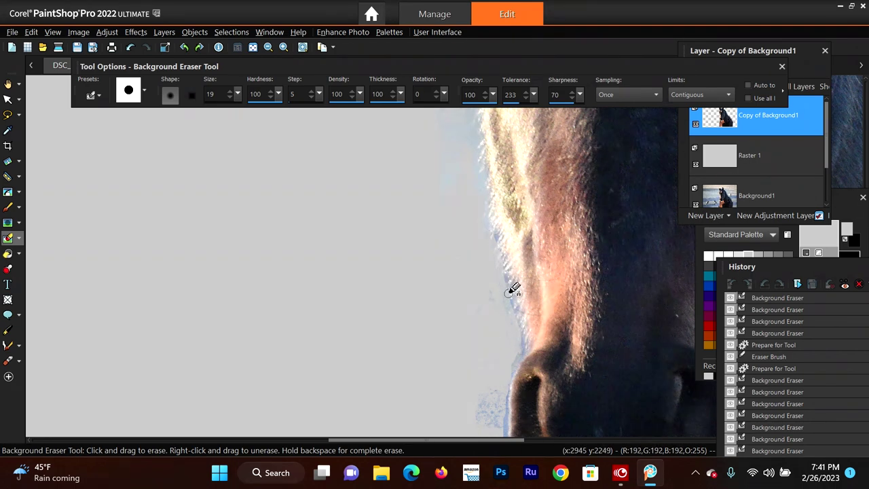
left_click_drag(516, 318, 500, 301)
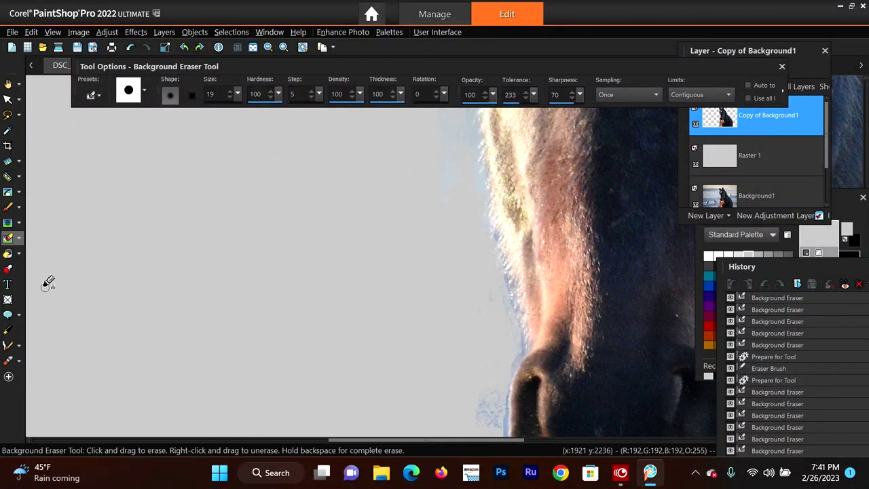
Switch to the Eraser and erase the leftover blue edge between the nose hairs and the left-hand nostril
left_click(19, 237)
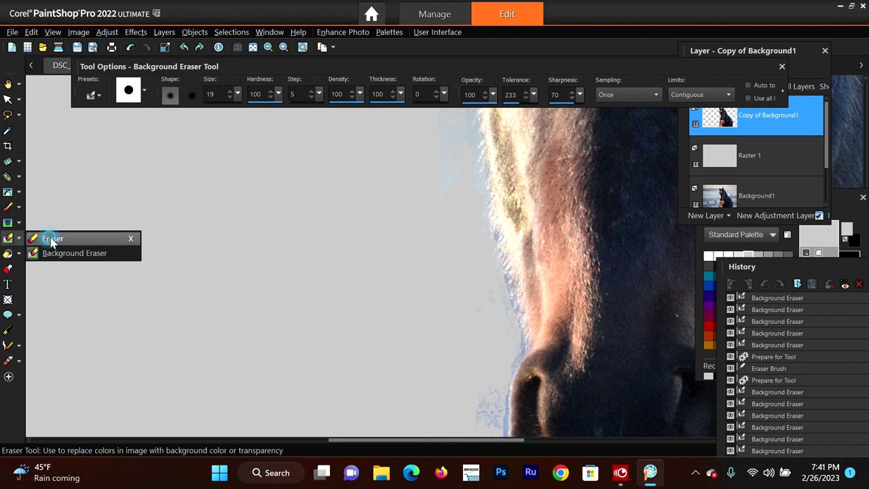
left_click(45, 238)
left_click_drag(498, 317, 500, 311)
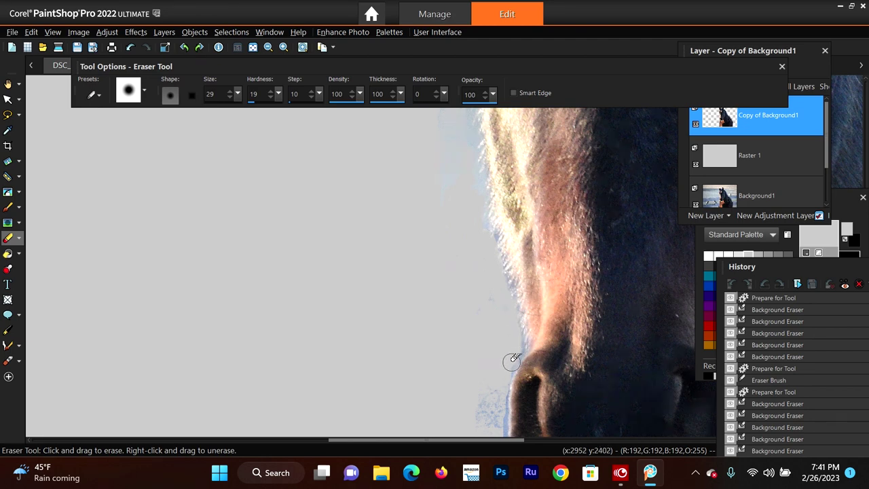
left_click(497, 383)
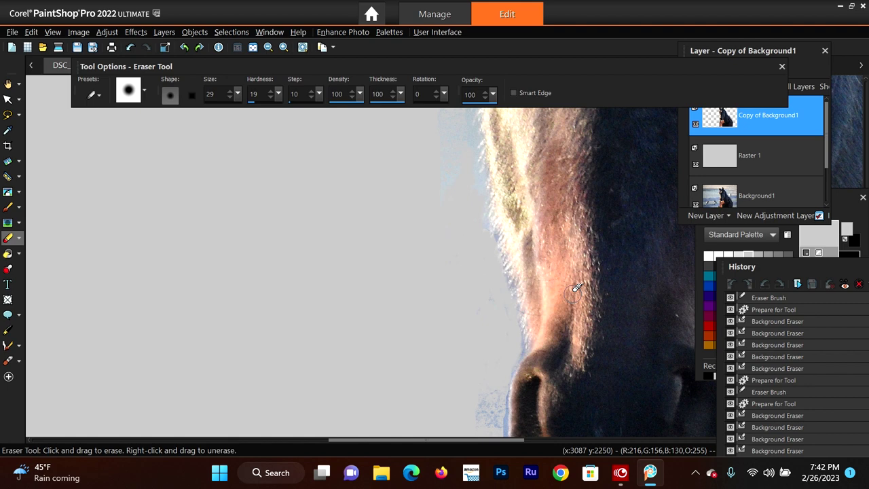
Erase the speckled blue remnant beside the left-hand nostril and down the edge of the muzzle with the Eraser
left_click_drag(485, 440, 537, 451)
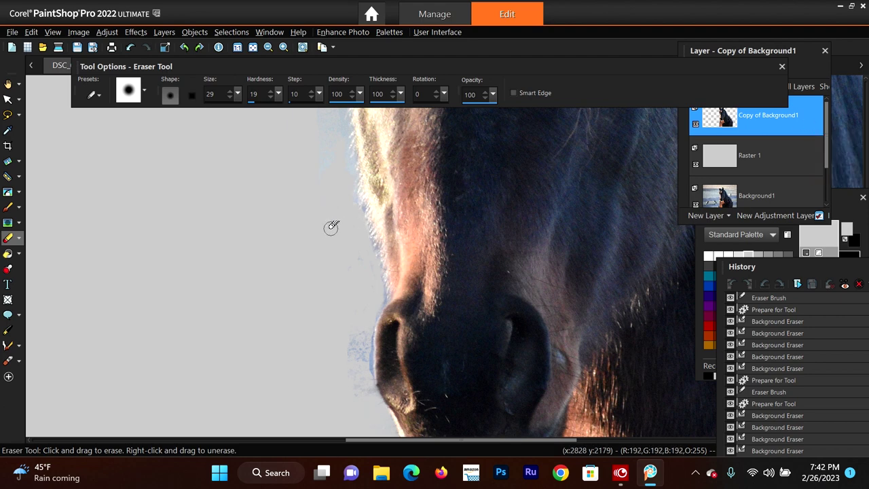
scroll(331, 227, "down", 1)
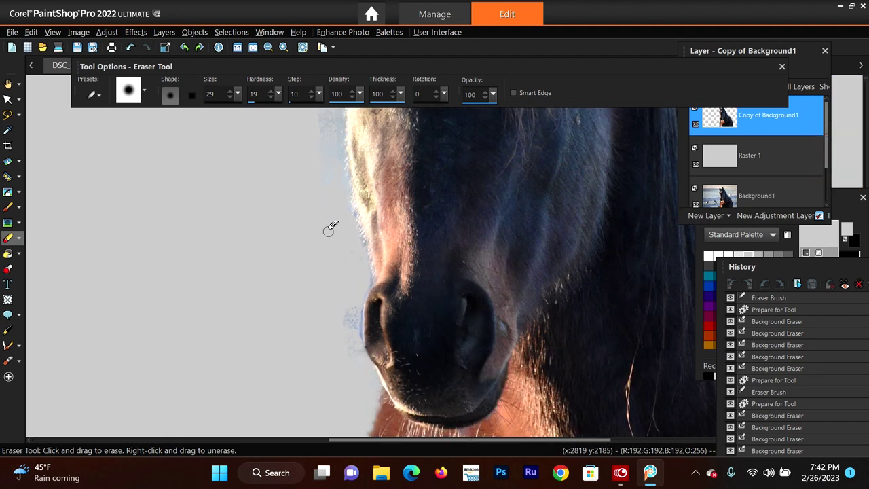
left_click(8, 84)
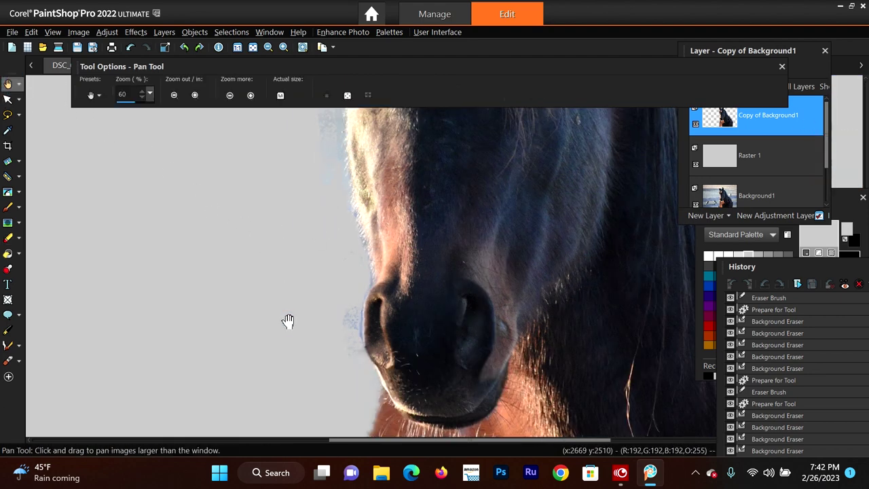
left_click_drag(288, 320, 264, 265)
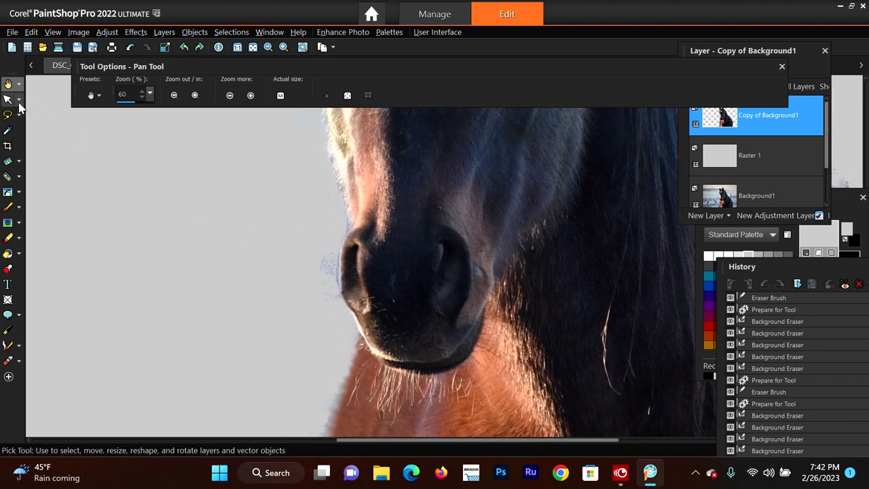
left_click(8, 238)
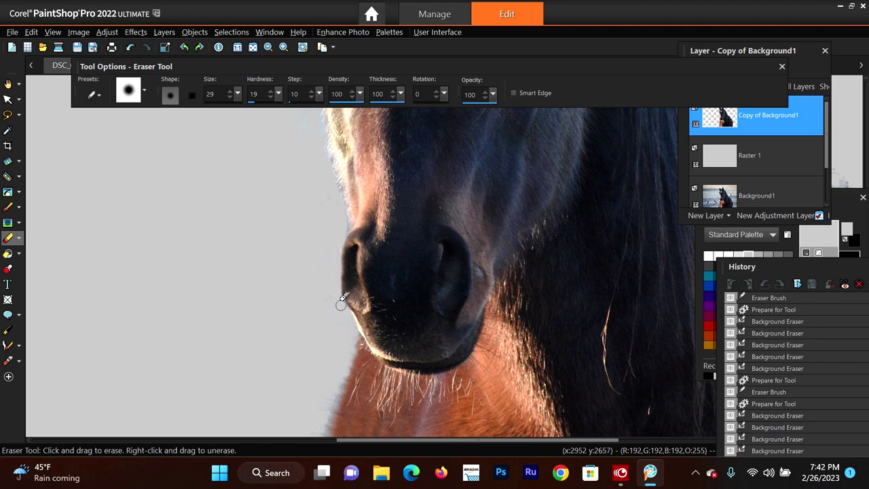
left_click_drag(350, 320, 346, 320)
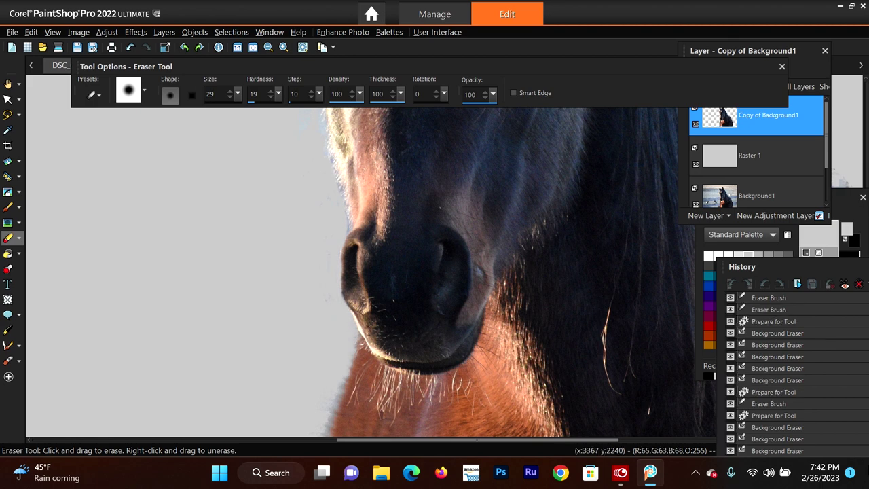
scroll(607, 207, "down", 5)
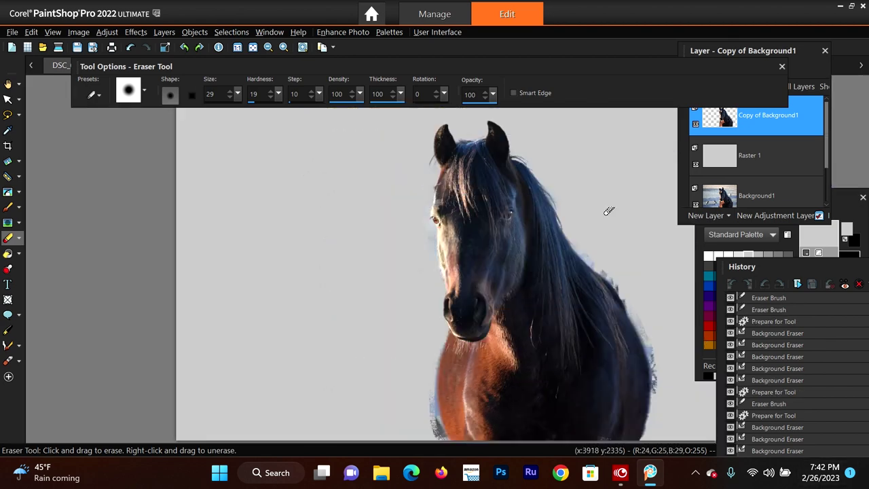
scroll(608, 211, "down", 1)
scroll(555, 277, "up", 2)
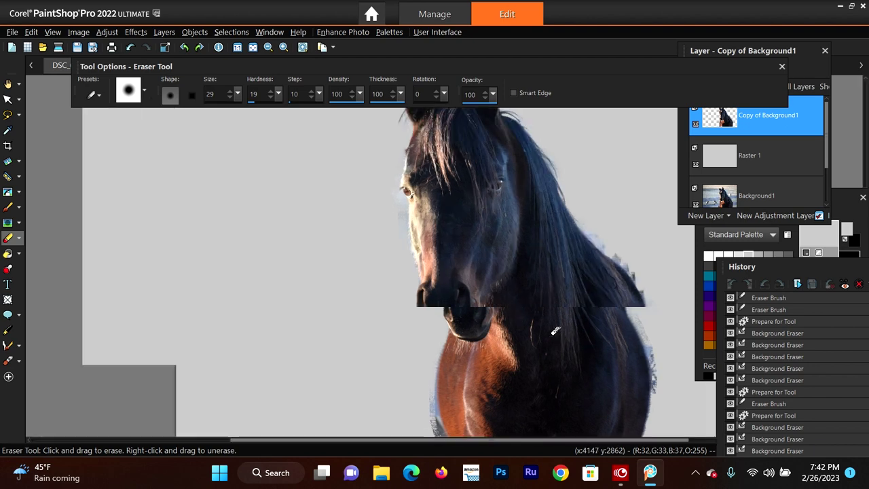
left_click_drag(536, 441, 613, 438)
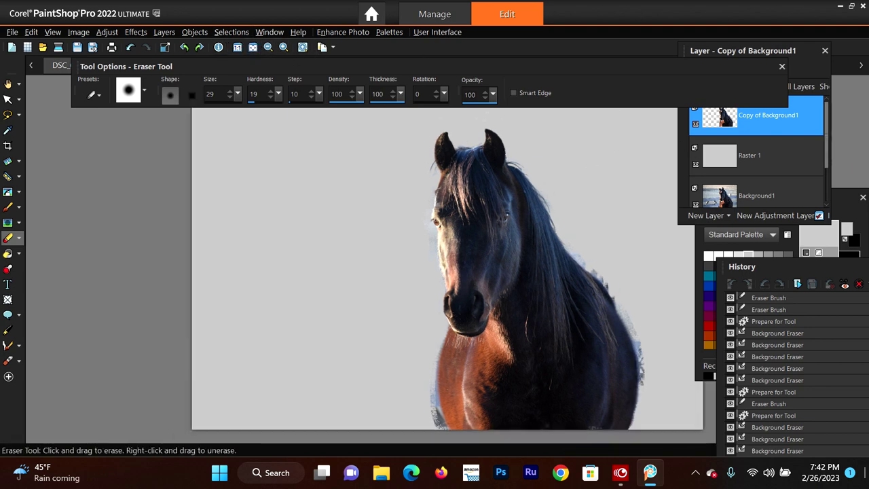
left_click(164, 32)
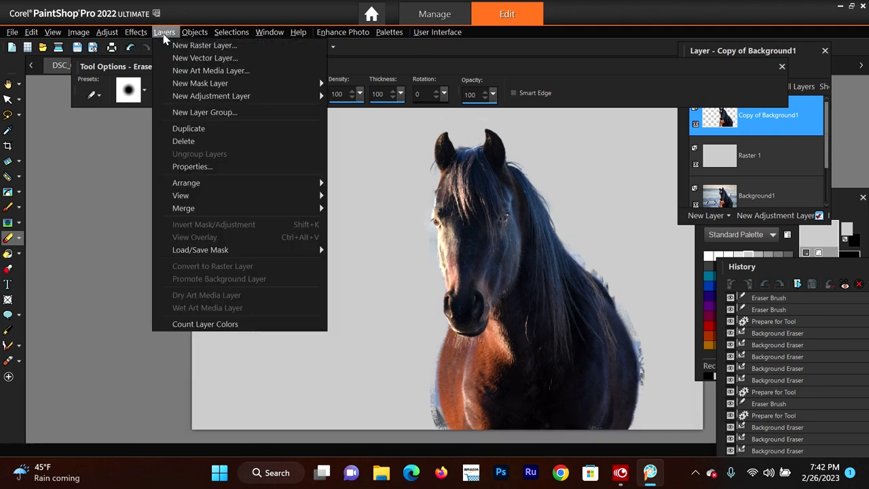
mouse_move(214, 194)
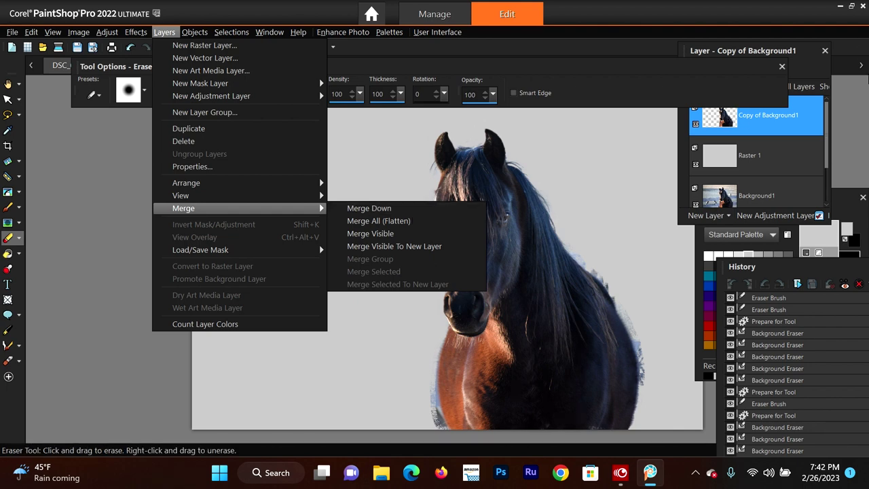
Revert the image in the History to the state right after the grey Fill, undoing the Selection Update and everything since
left_click_drag(804, 281, 720, 109)
scroll(815, 202, "down", 3)
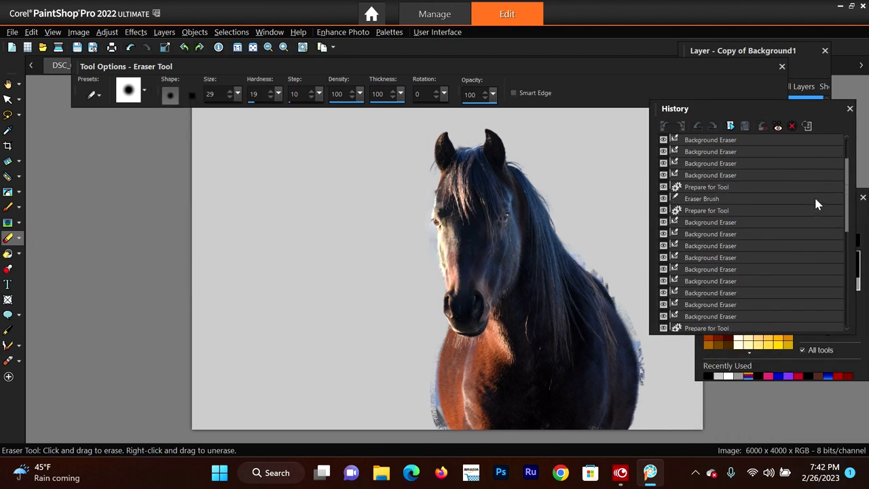
scroll(816, 203, "down", 8)
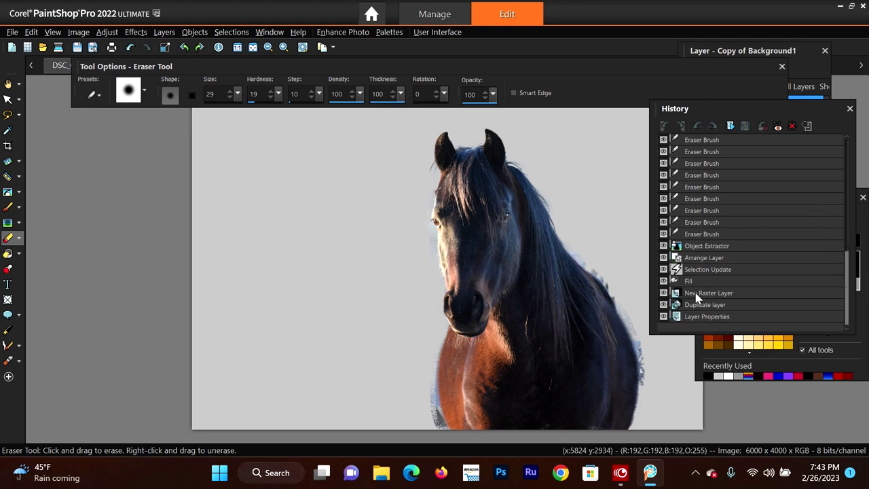
left_click(664, 268)
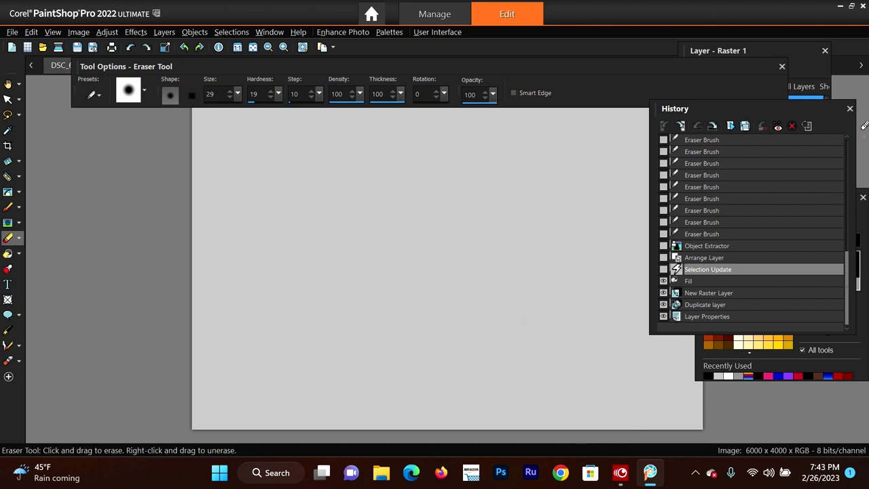
Uncover the layer list and move the Copy of Background1 layer above Raster 1
left_click_drag(825, 109, 845, 223)
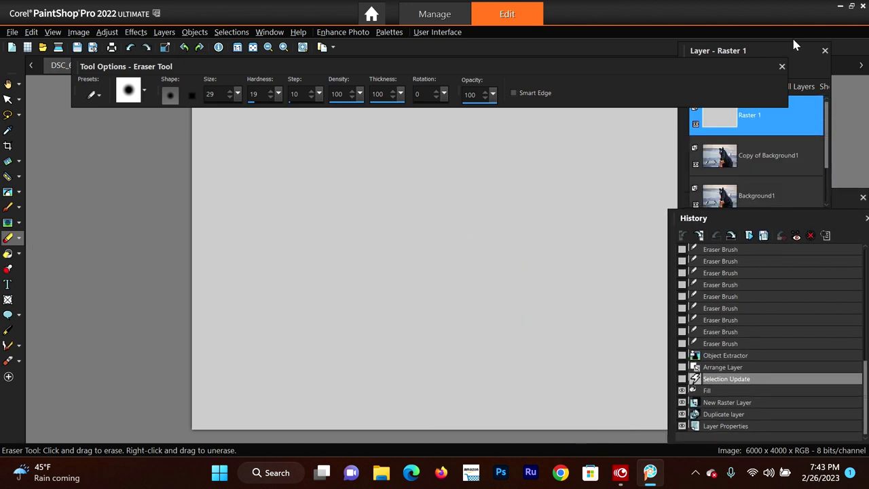
left_click_drag(792, 42, 774, 59)
scroll(751, 202, "down", 1)
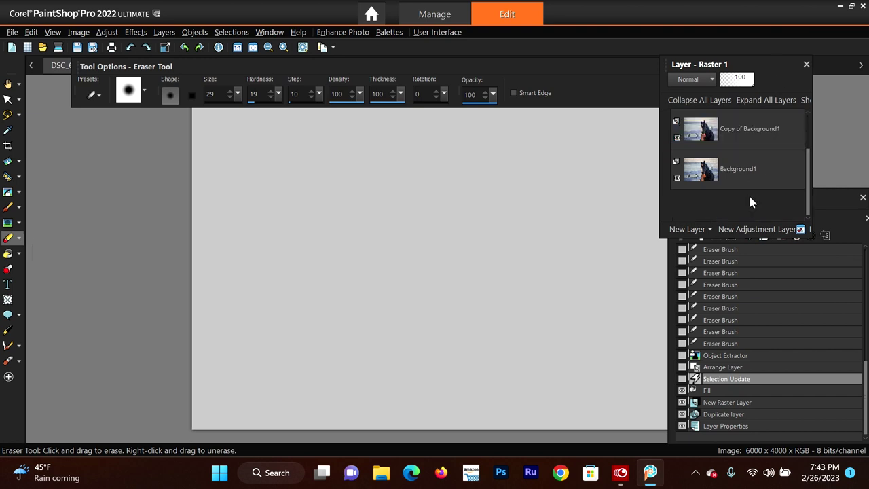
scroll(746, 190, "up", 1)
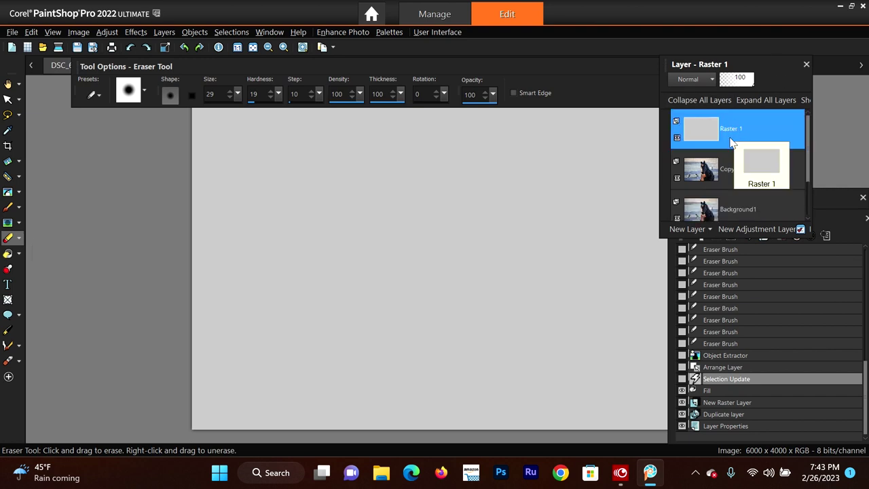
left_click_drag(702, 175, 725, 124)
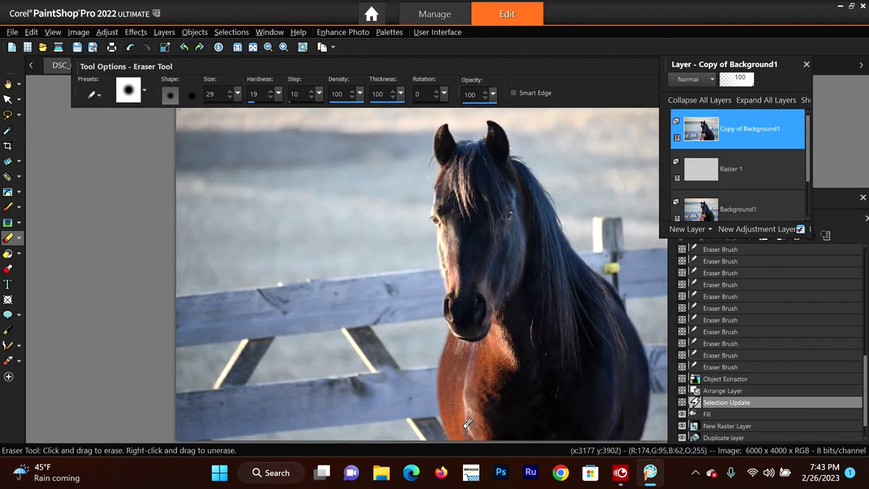
Move the Layers, History and Materials palettes aside so they no longer cover the photo
left_click_drag(764, 68, 868, 52)
left_click_drag(752, 219, 845, 214)
left_click_drag(737, 197, 777, 194)
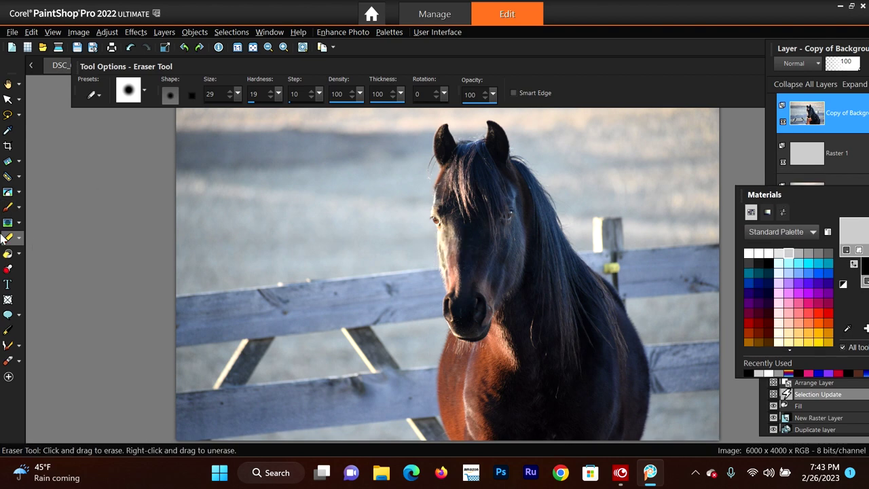
Select the horse with Auto Selection by enclosing it from above the ears to the lower edge of the photo
left_click(20, 118)
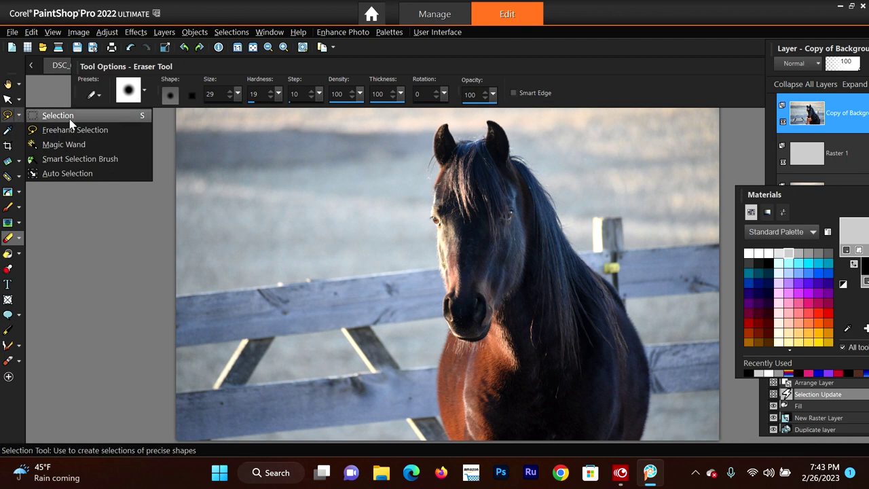
left_click(88, 175)
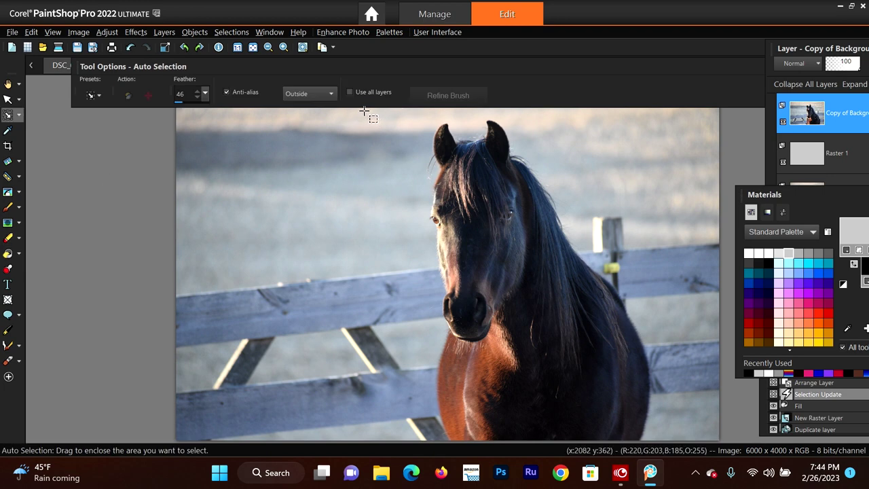
left_click_drag(365, 110, 692, 450)
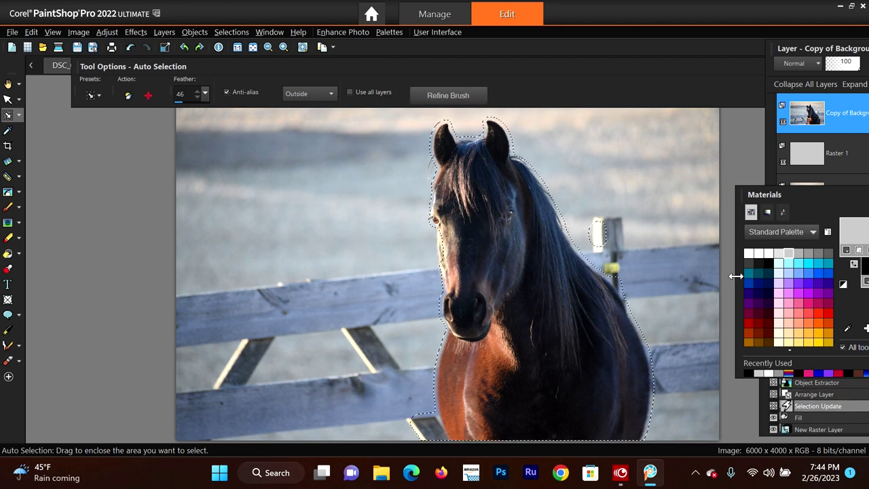
Examine the selection outline around the horse's head, face and neck and around the nearby fence post
scroll(598, 228, "up", 2)
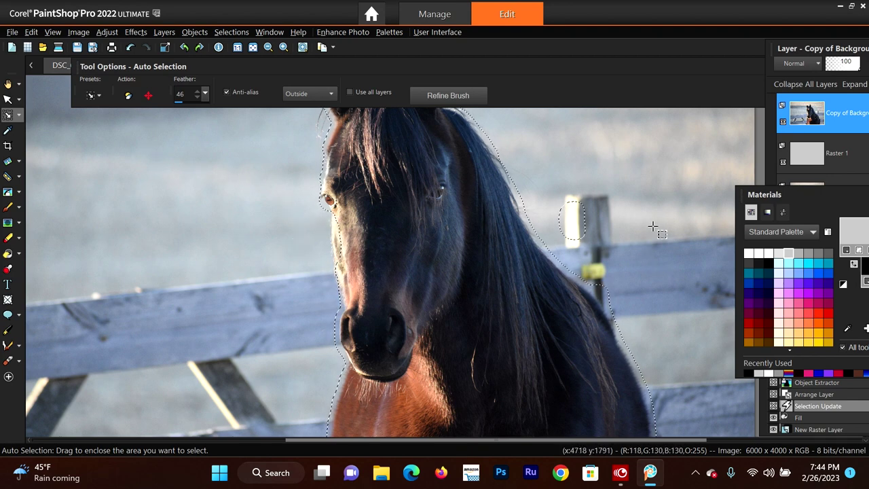
scroll(700, 221, "down", 1)
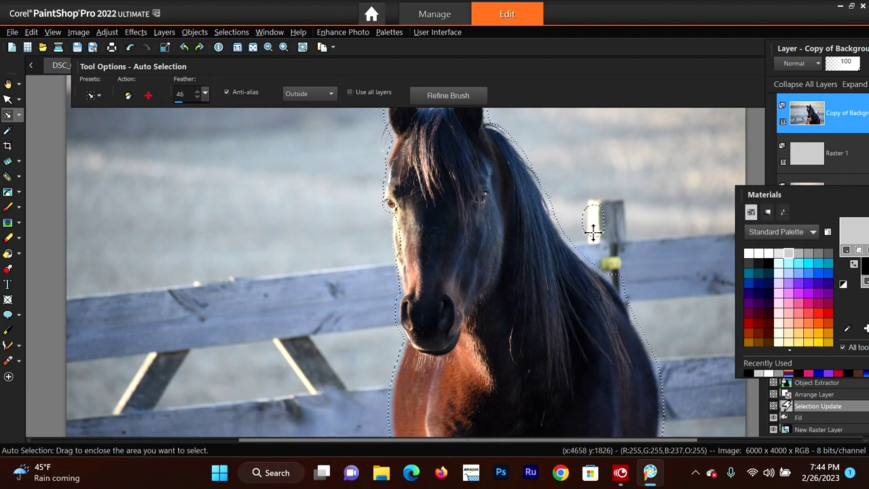
scroll(600, 159, "up", 1)
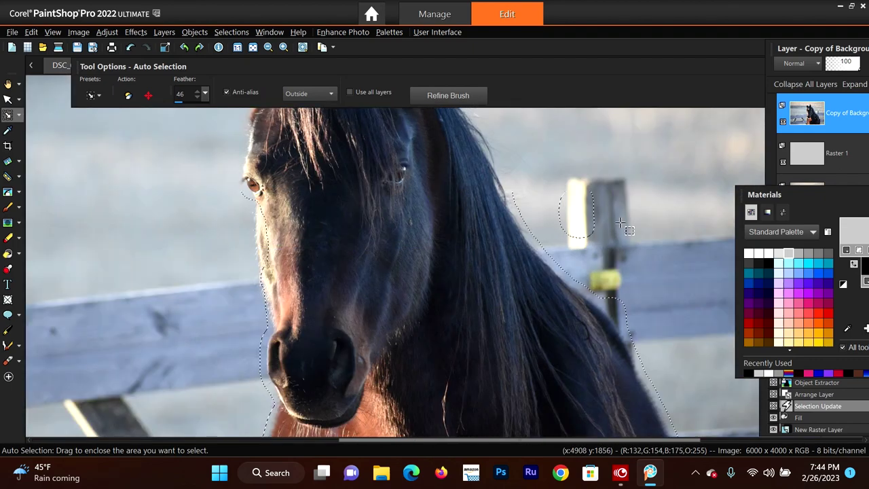
scroll(600, 158, "down", 2)
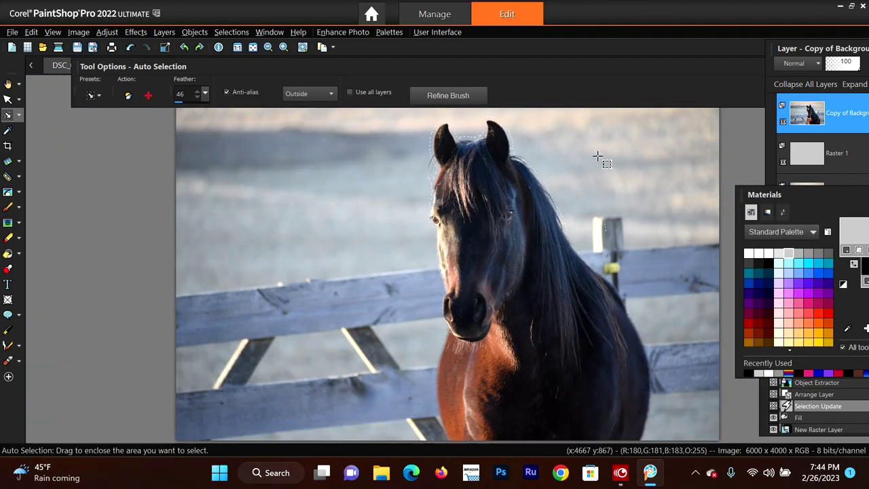
scroll(565, 132, "up", 1)
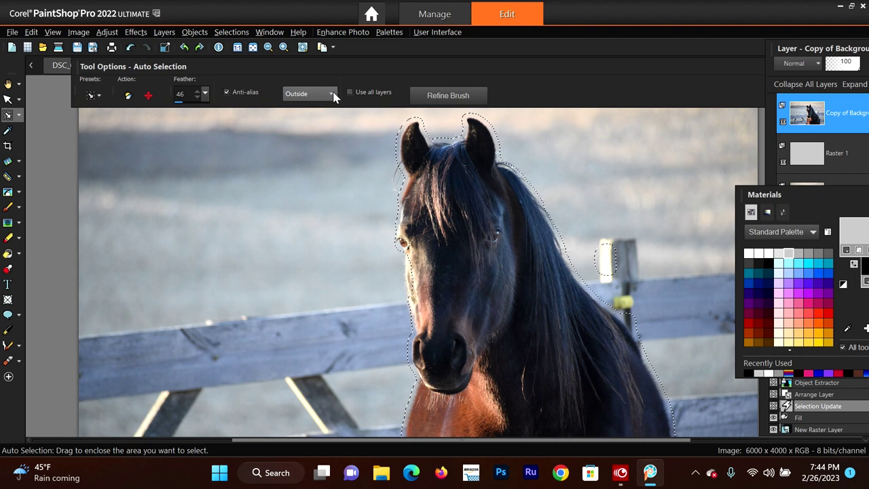
scroll(288, 232, "down", 1)
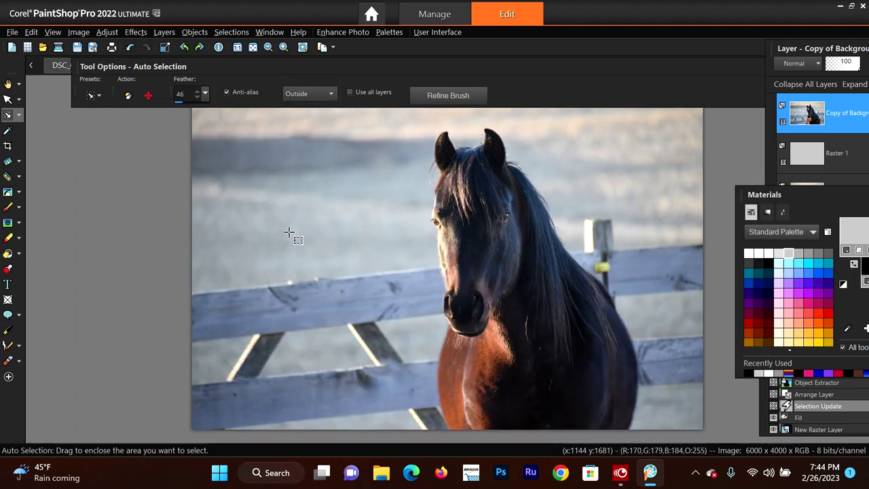
scroll(289, 232, "down", 1)
scroll(288, 232, "up", 1)
scroll(289, 232, "up", 1)
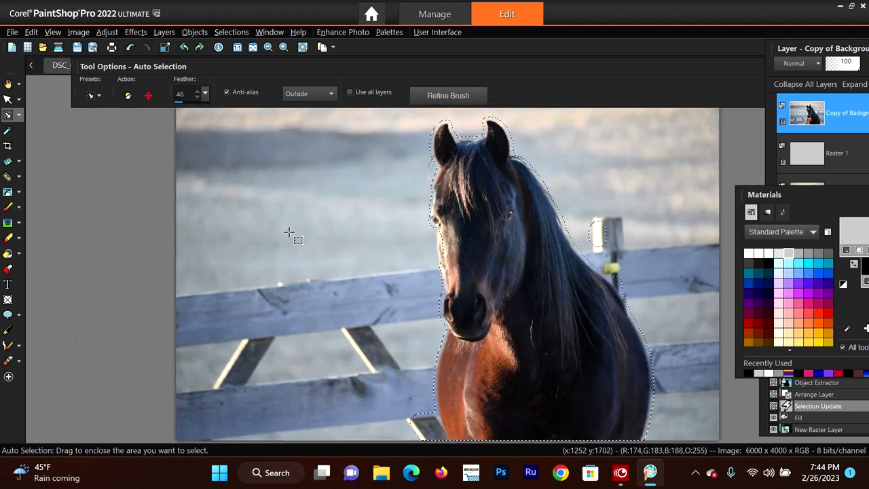
scroll(289, 232, "up", 1)
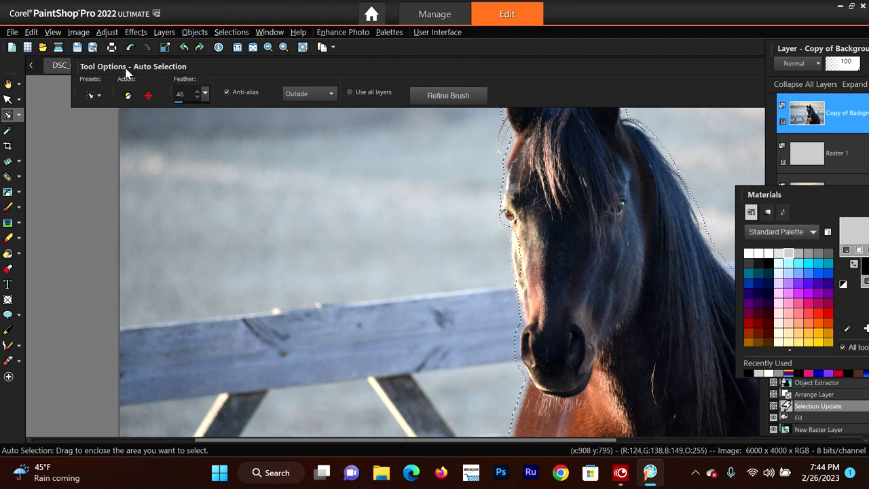
Add the missed strip of the face, from below the left-hand eye toward the nostril, using Freehand Selection in Add mode
left_click(18, 117)
left_click(74, 129)
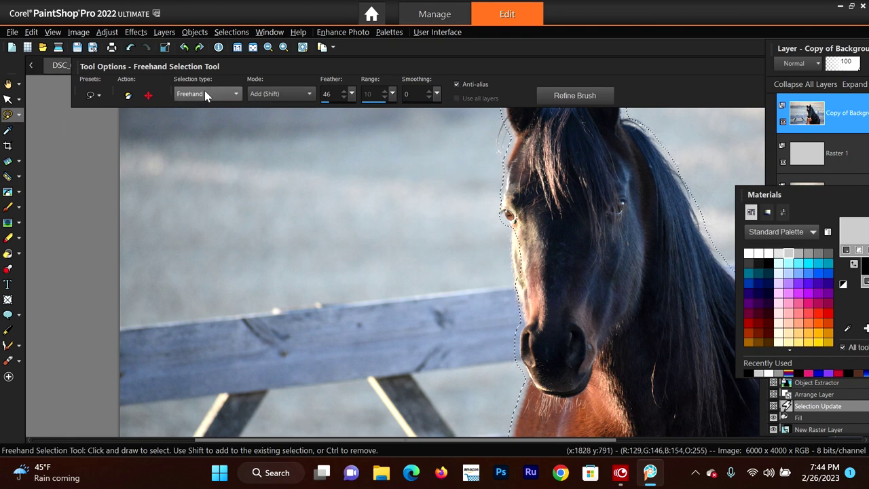
left_click(271, 95)
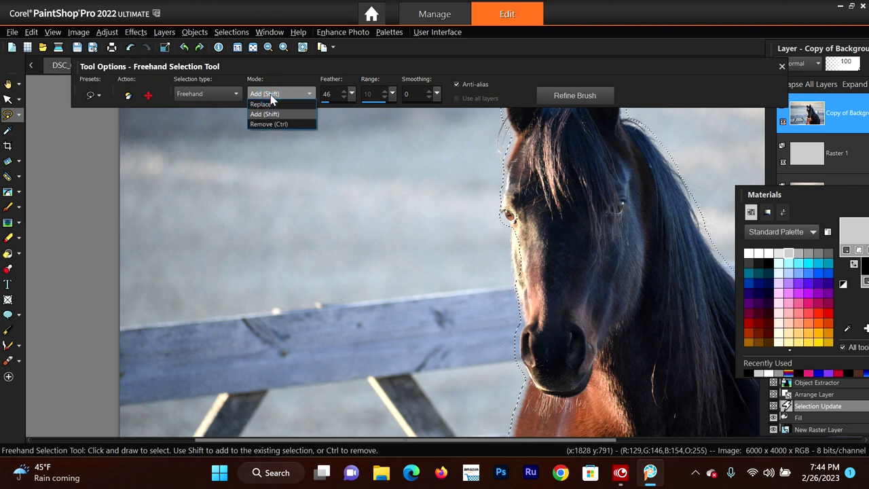
left_click(270, 114)
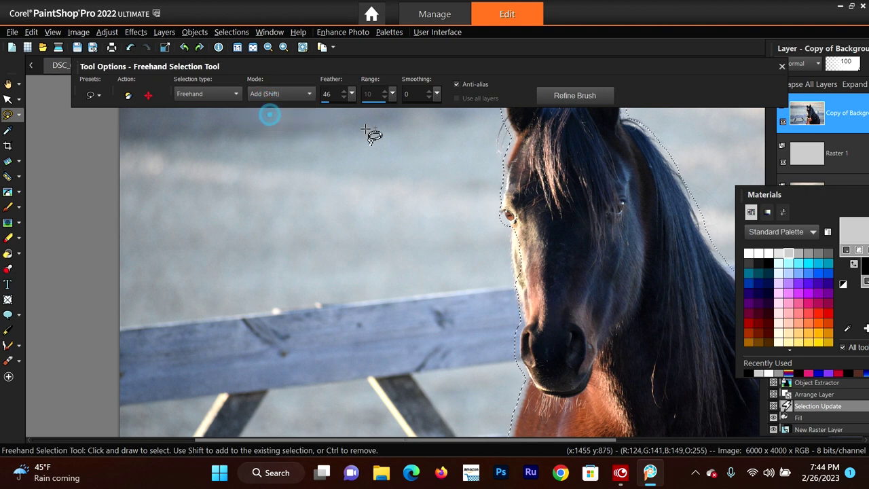
scroll(571, 258, "up", 2)
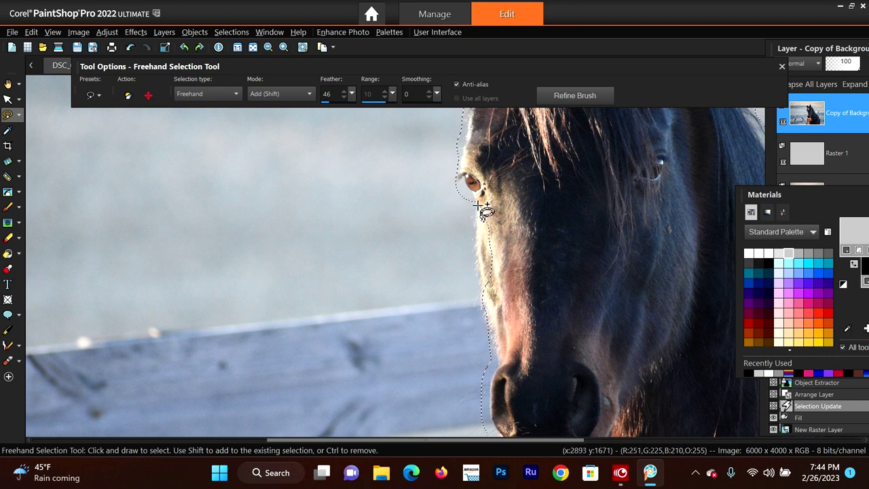
left_click(475, 205)
mouse_move(474, 219)
left_mouse_down()
mouse_move(491, 344)
mouse_move(498, 341)
mouse_move(496, 272)
left_mouse_up()
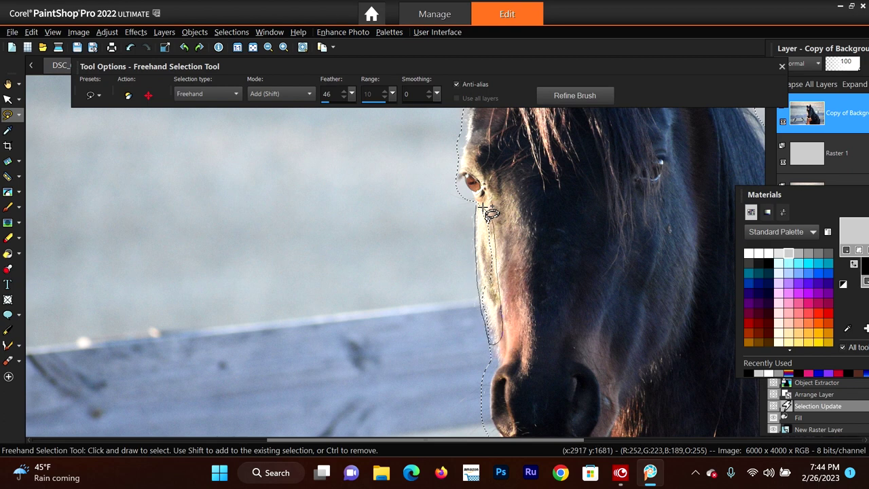
left_click_drag(469, 210, 469, 211)
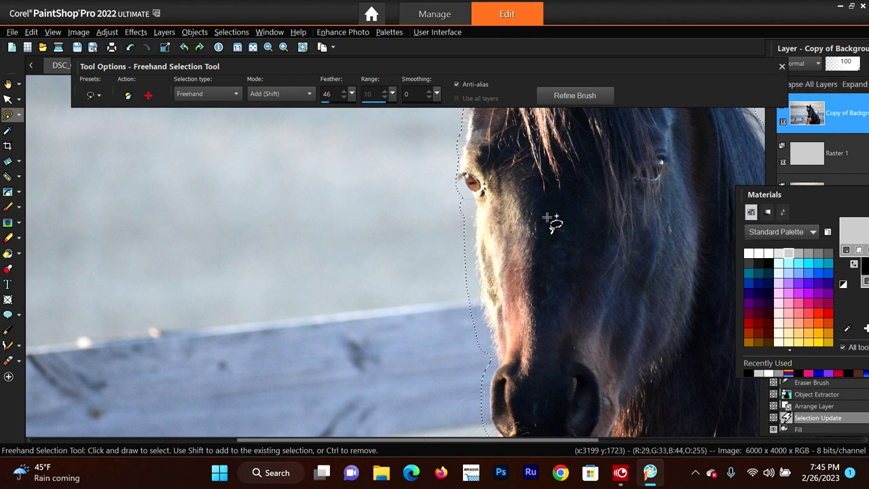
Switch the Freehand Selection to Remove mode and subtract the stray area on the fence post from the selection
scroll(552, 221, "down", 2)
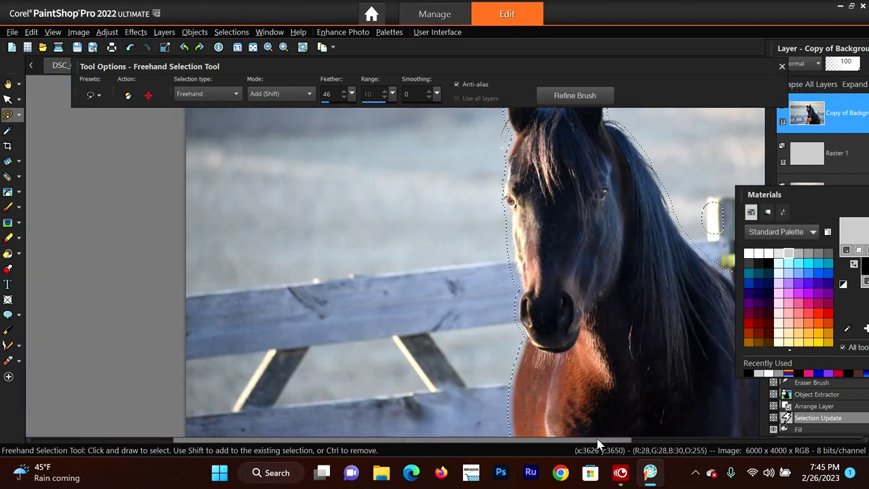
left_click_drag(598, 443, 700, 442)
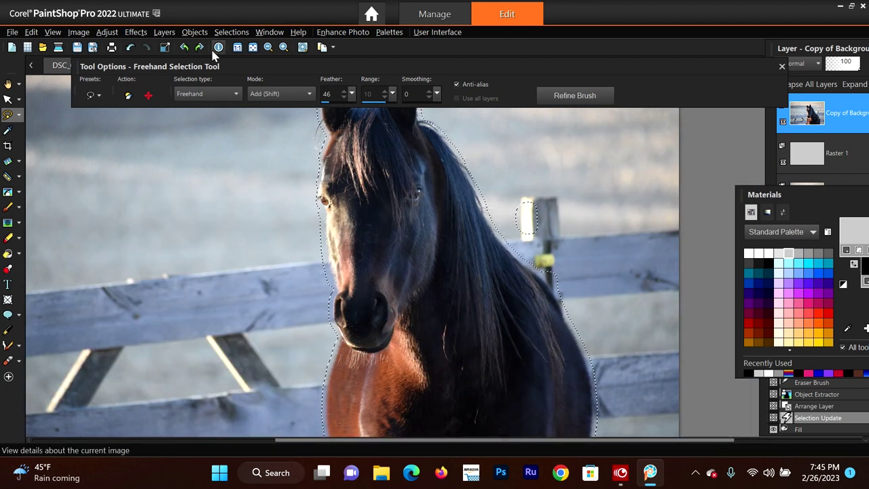
left_click(278, 94)
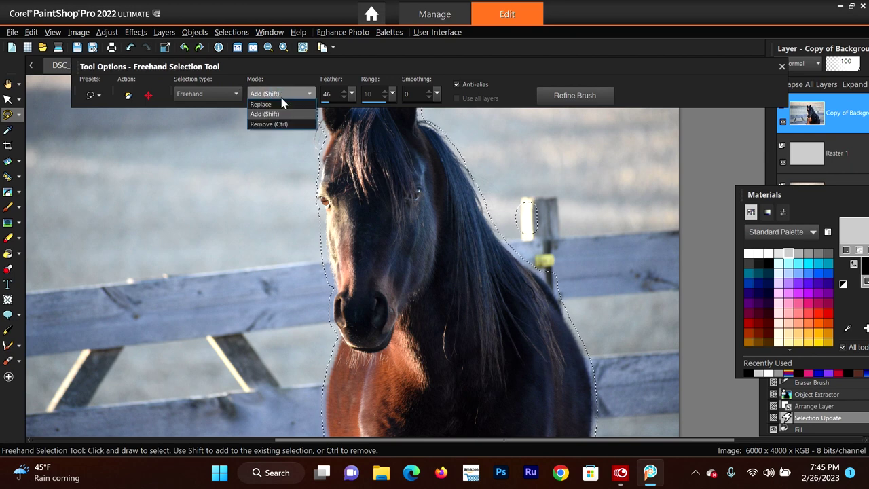
left_click(286, 124)
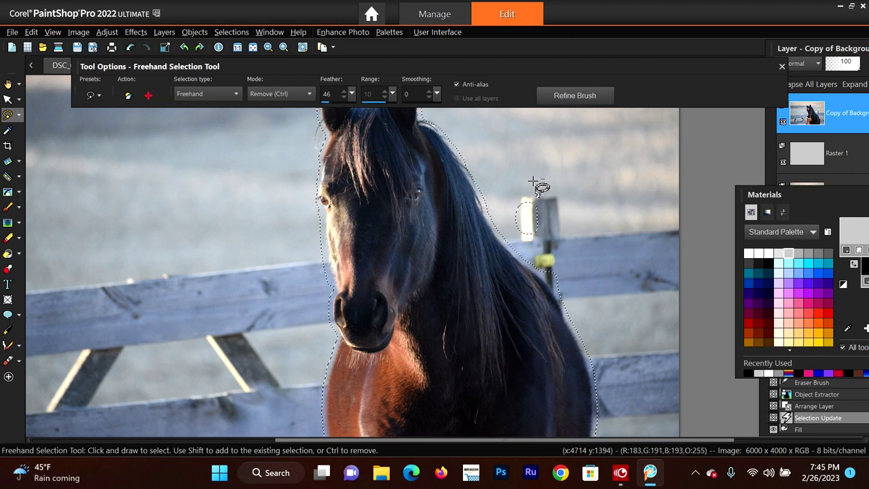
mouse_move(534, 184)
left_mouse_down()
mouse_move(504, 212)
mouse_move(518, 235)
mouse_move(537, 242)
mouse_move(570, 220)
mouse_move(555, 177)
mouse_move(527, 185)
left_mouse_up()
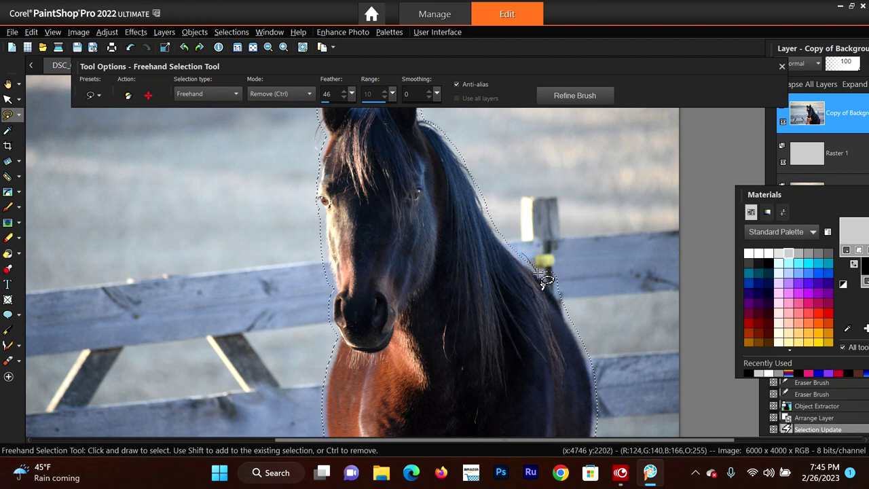
Subtract the remaining stray area between the mane and the fence post from the selection, and invert the selection
left_click_drag(539, 271, 564, 299)
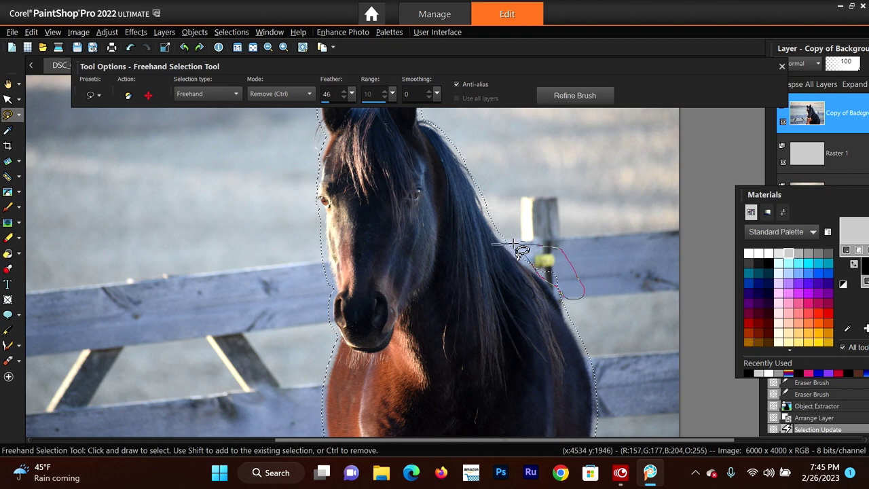
left_click_drag(528, 258, 529, 260)
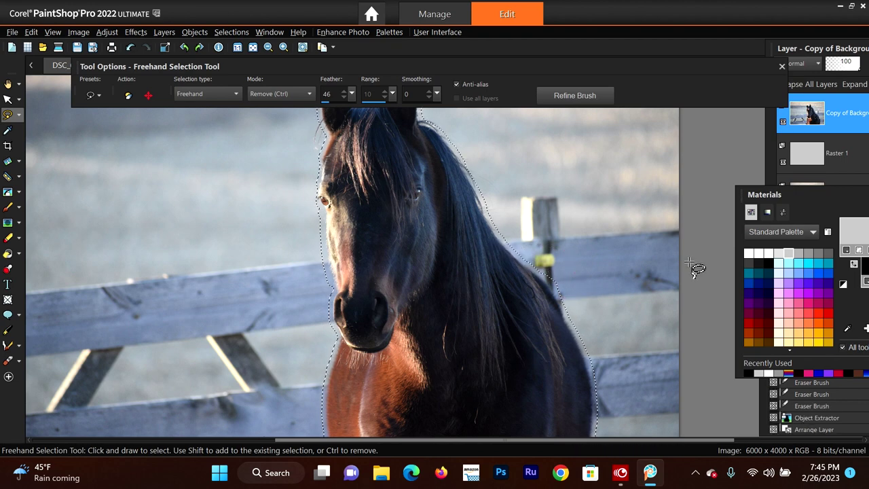
scroll(656, 258, "down", 1)
scroll(646, 291, "down", 1)
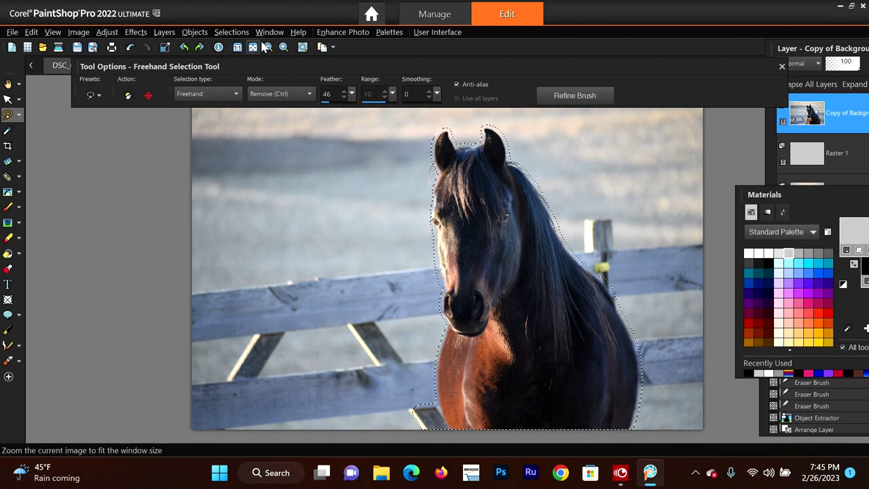
left_click(234, 34)
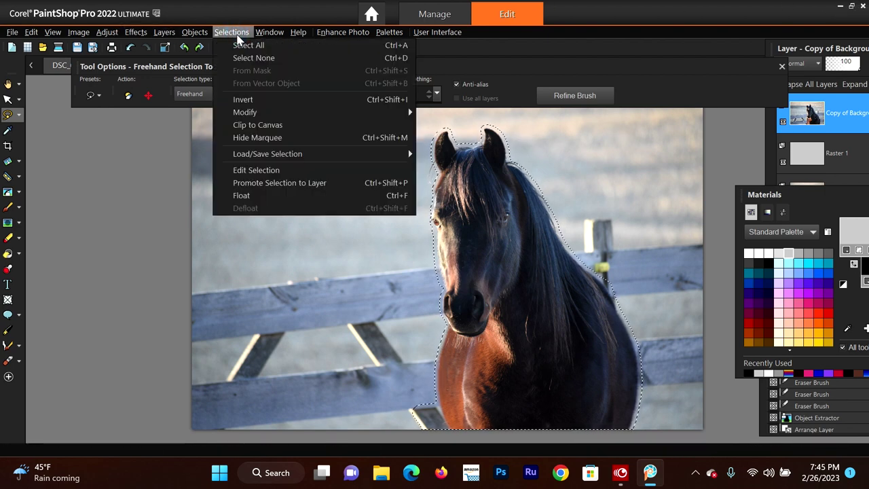
left_click(236, 102)
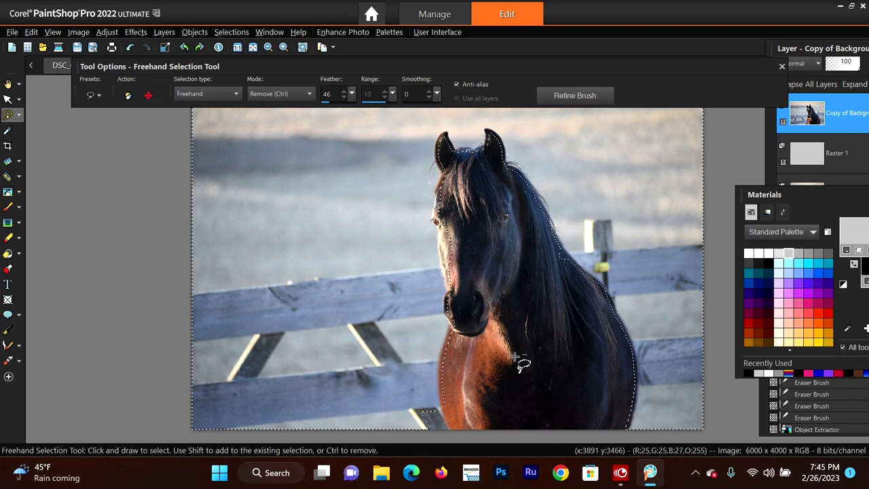
Clear the selected background from the horse layer and deselect everything
left_click(31, 32)
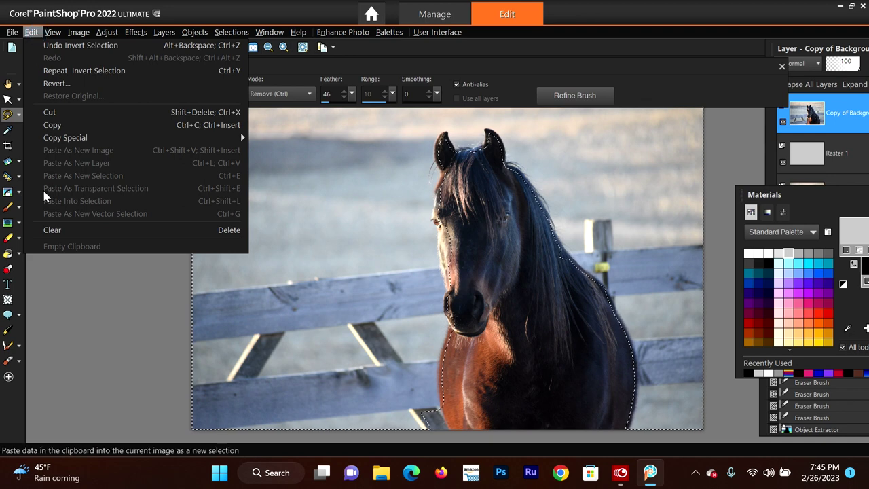
left_click(61, 231)
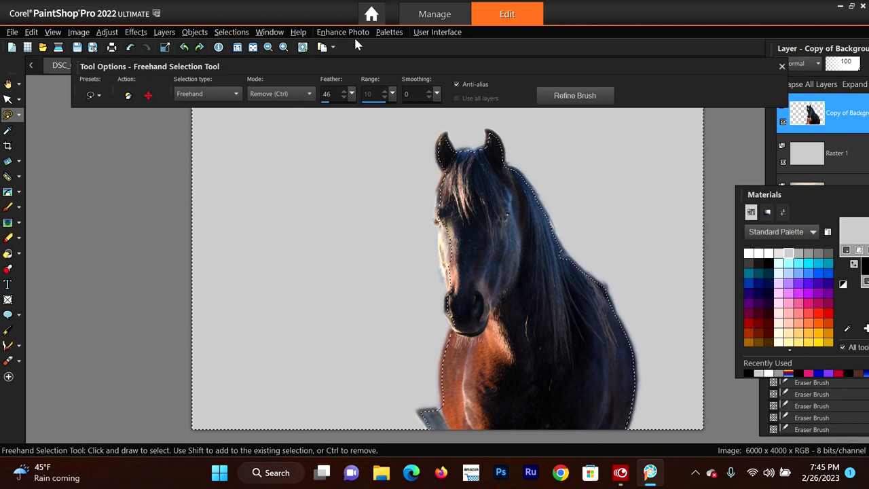
left_click(231, 32)
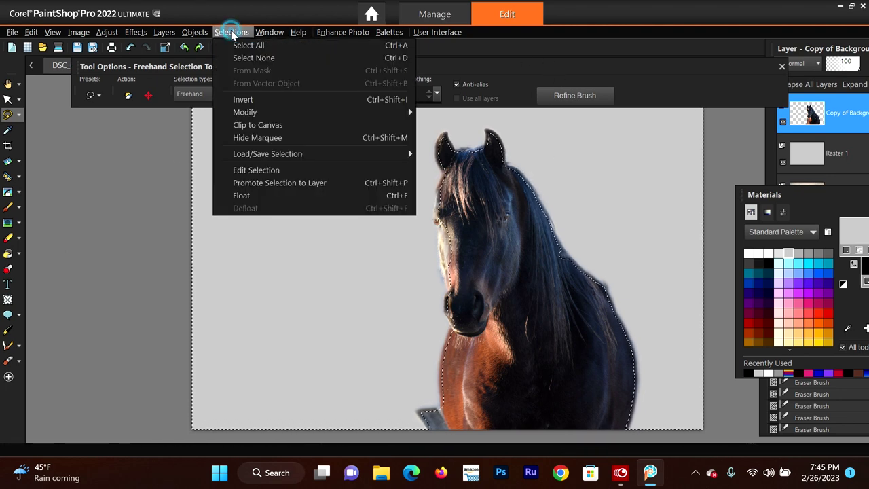
left_click(252, 58)
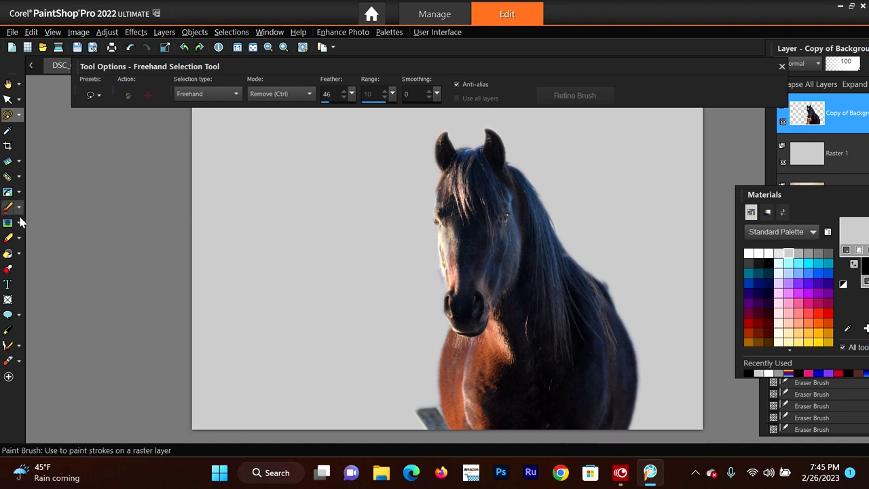
Erase the stray bump along the horse's back with the Eraser set to size 178
left_click(23, 239)
left_click(52, 239)
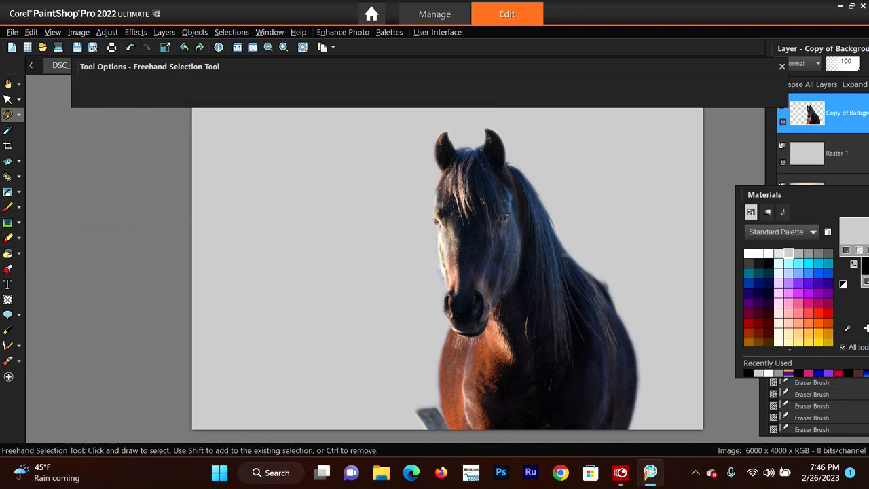
scroll(663, 258, "up", 1)
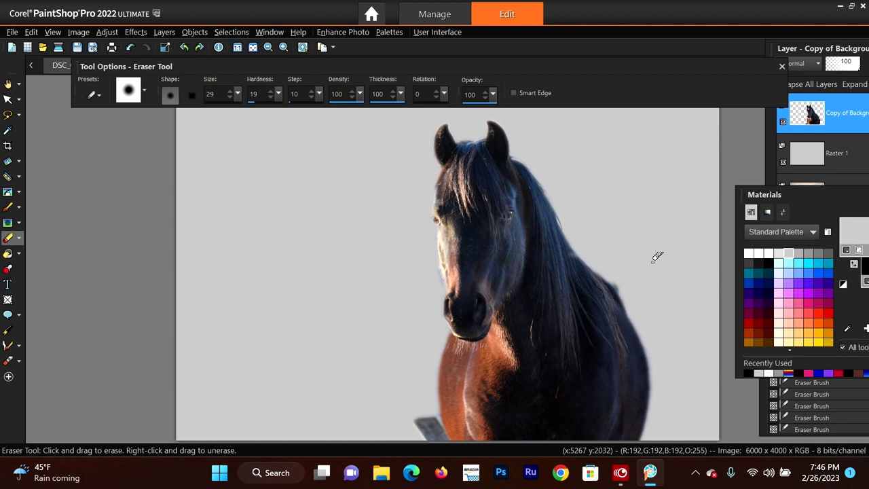
scroll(657, 257, "up", 3)
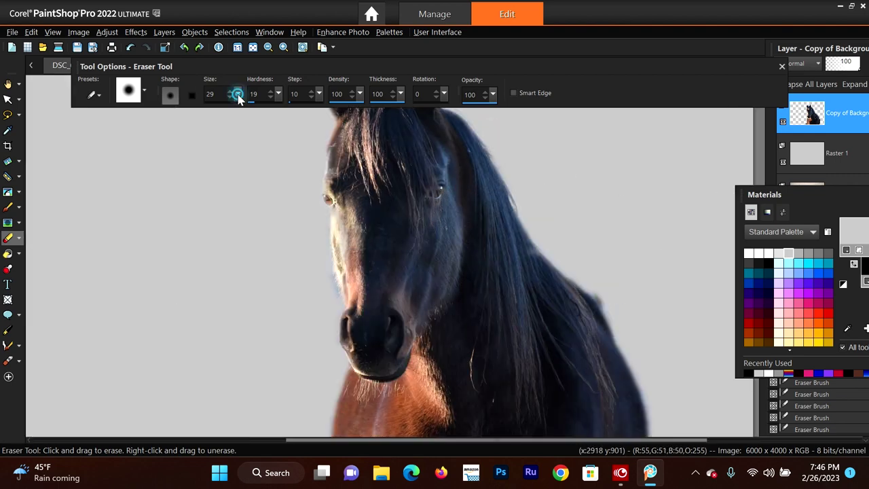
left_click_drag(238, 97, 245, 110)
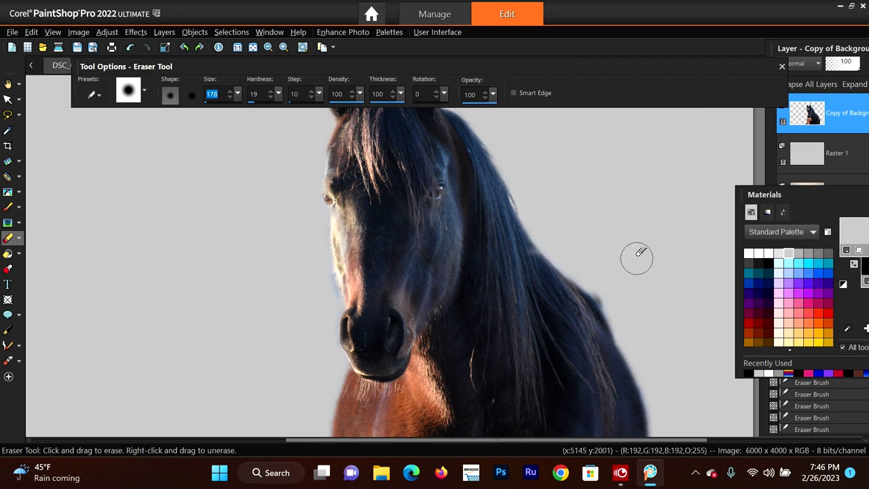
left_click(591, 281)
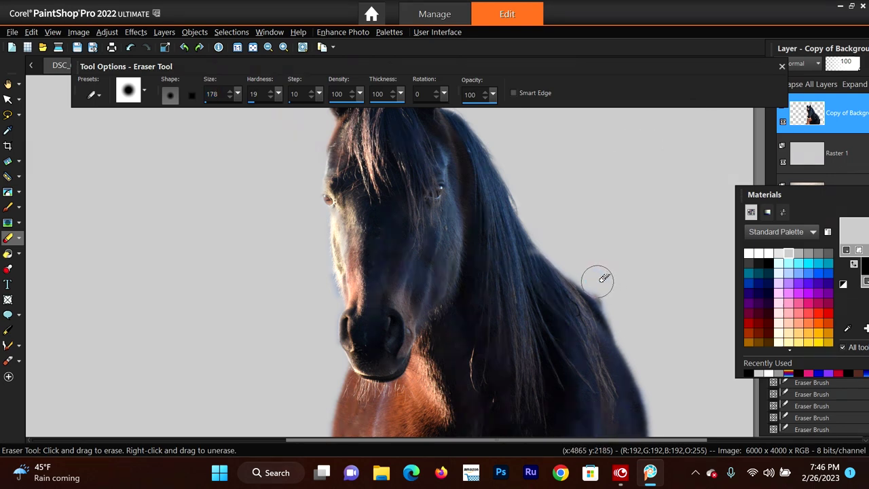
mouse_move(615, 299)
left_mouse_down()
mouse_move(621, 306)
mouse_move(586, 267)
mouse_move(625, 334)
left_mouse_up()
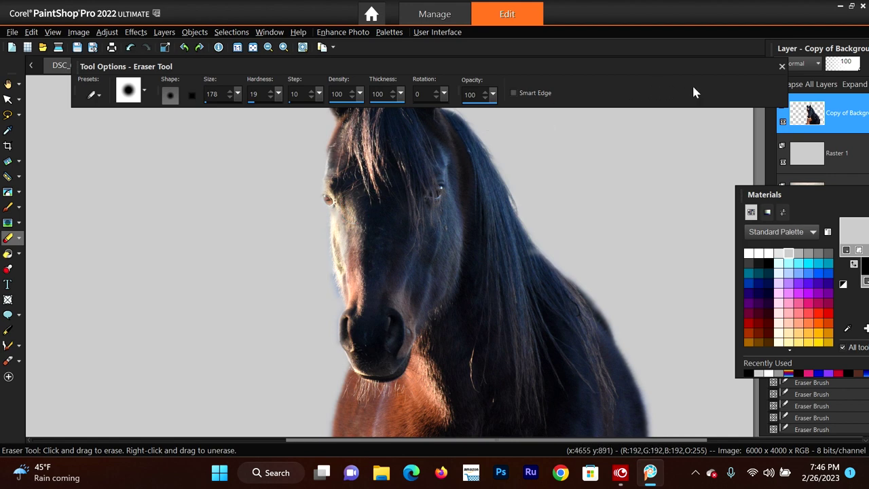
Erase the leftover piece of fence beside the horse's chest at the lower edge of the photo
mouse_move(797, 163)
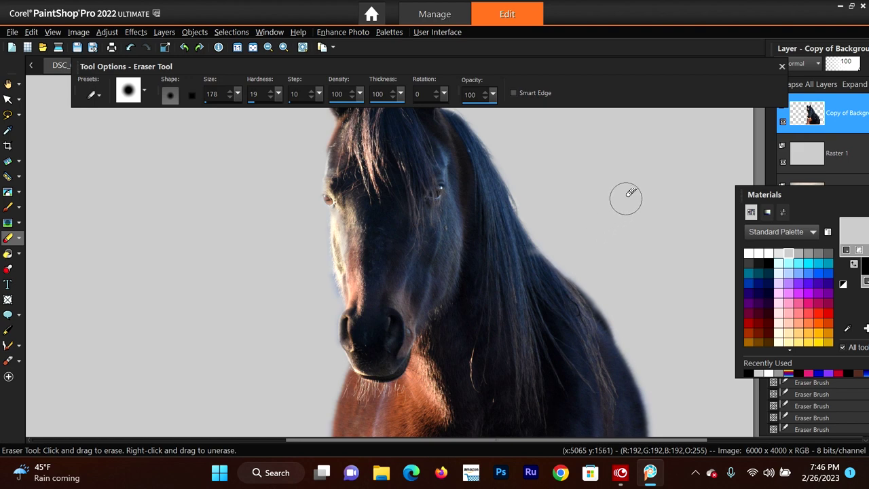
scroll(412, 165, "down", 2)
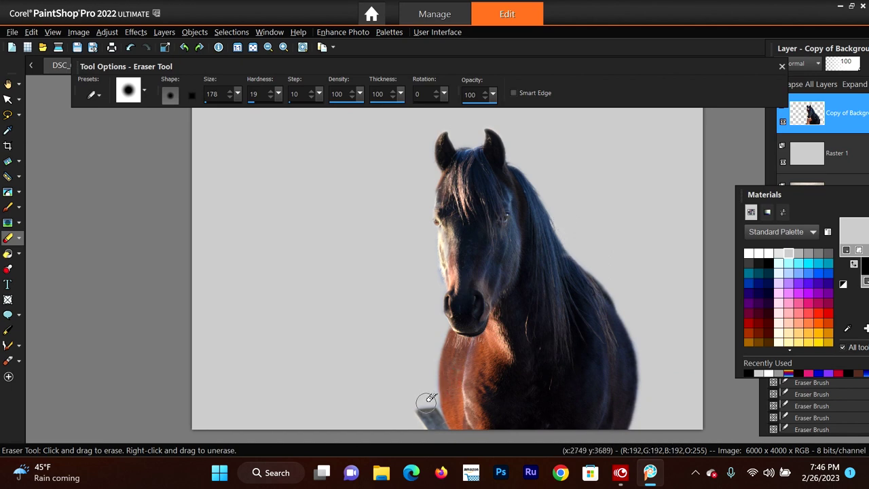
left_click_drag(419, 408, 427, 414)
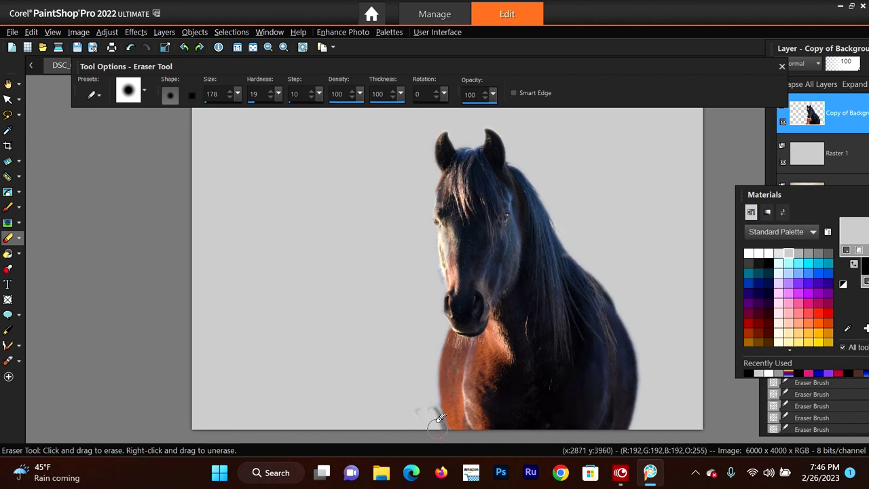
mouse_move(441, 421)
left_mouse_down()
mouse_move(434, 408)
mouse_move(413, 417)
mouse_move(424, 406)
left_mouse_up()
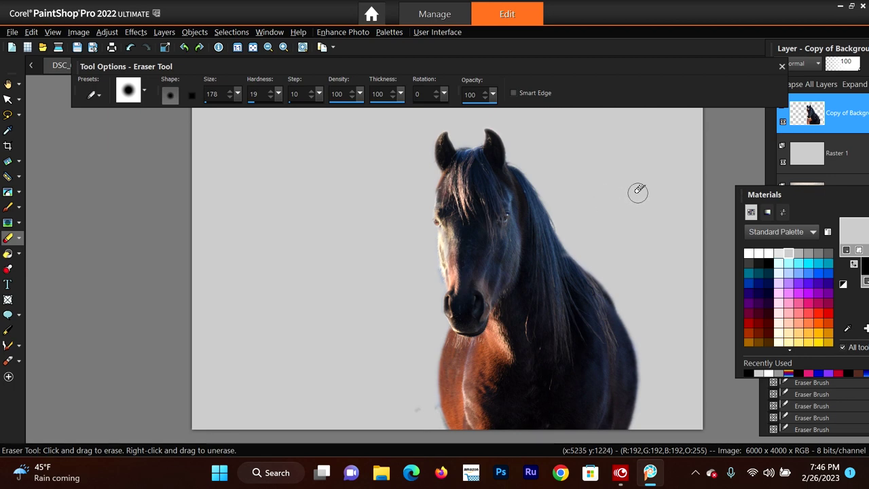
Examine the edges of the cut-out horse against the light grey layer and the available layer merge options
scroll(583, 195, "up", 3)
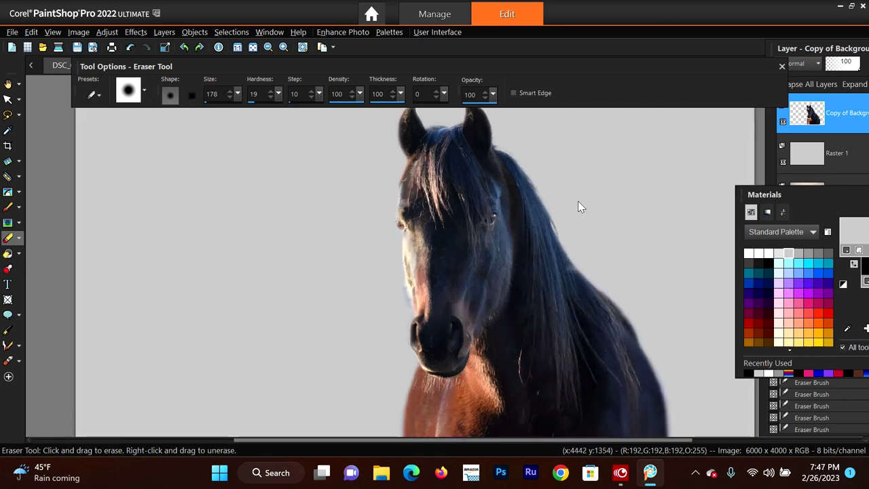
scroll(582, 194, "down", 1)
scroll(589, 197, "down", 1)
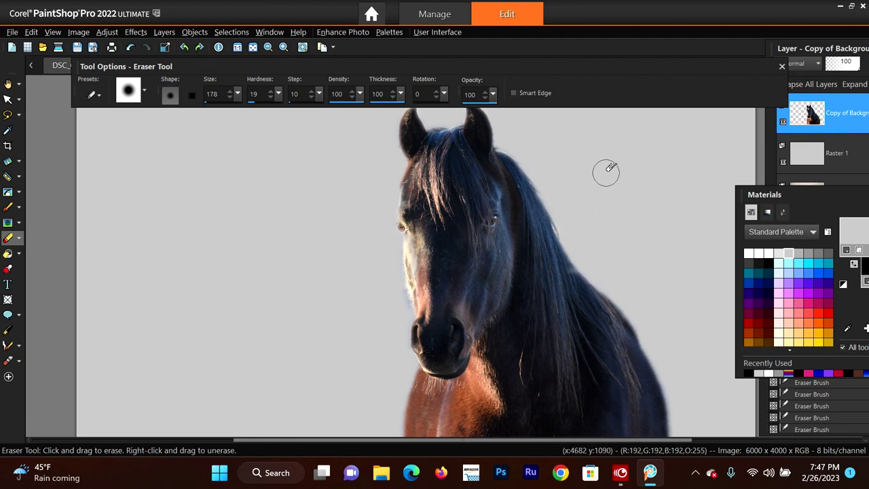
scroll(605, 172, "down", 2)
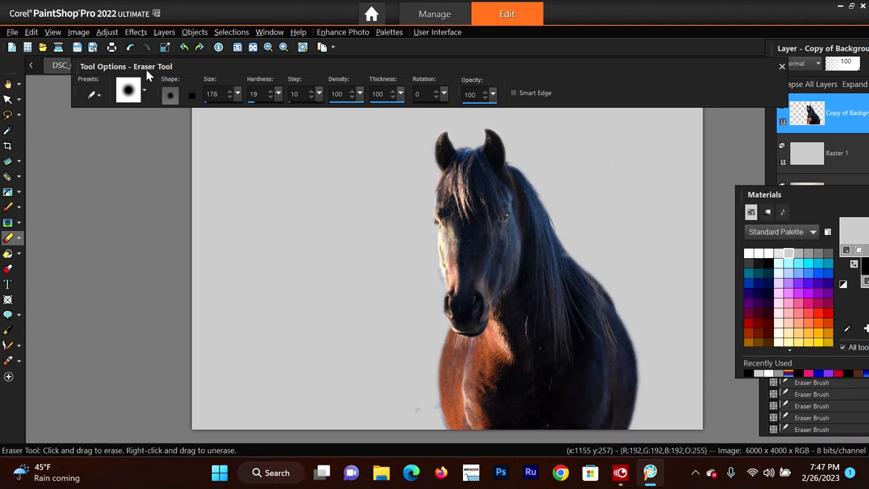
left_click(165, 33)
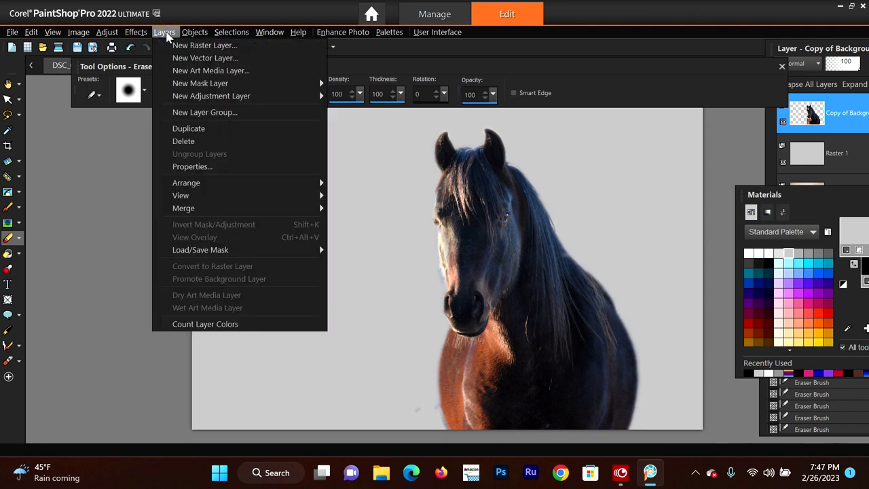
mouse_move(285, 208)
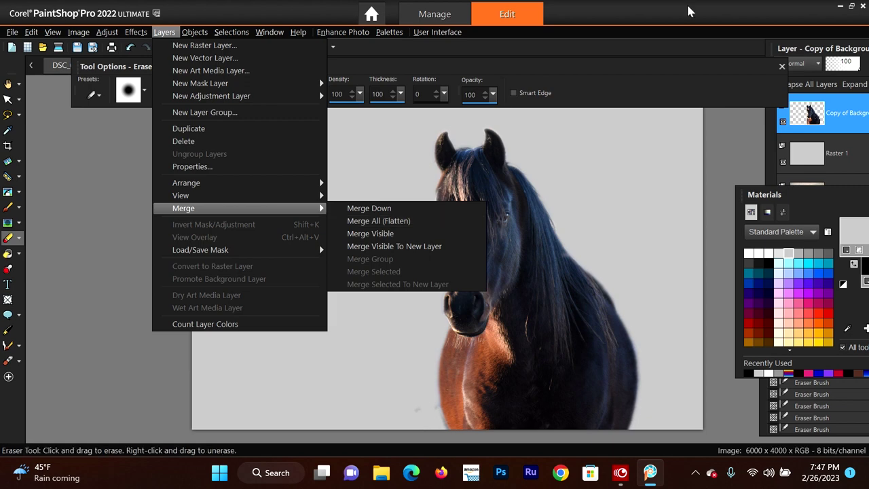
left_click(732, 63)
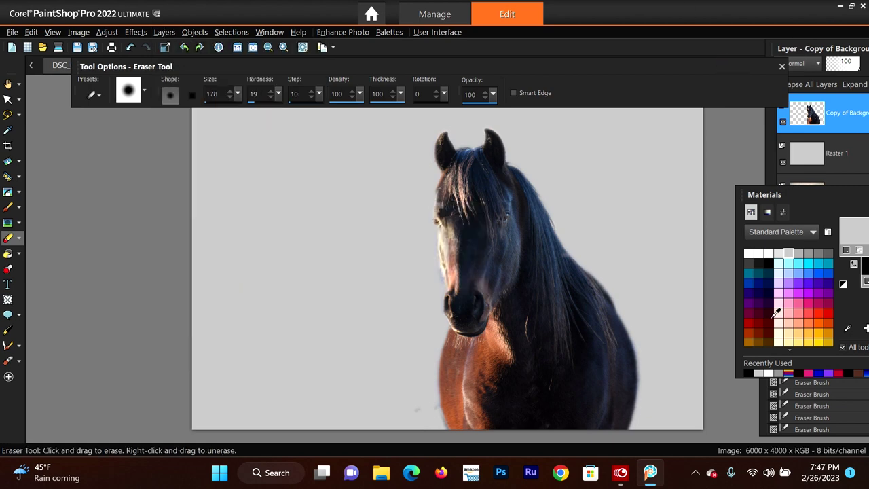
Use the History list to revert the image to the Selection Update entry below Arrange Layer and Auto Selection
left_click_drag(840, 209, 667, 110)
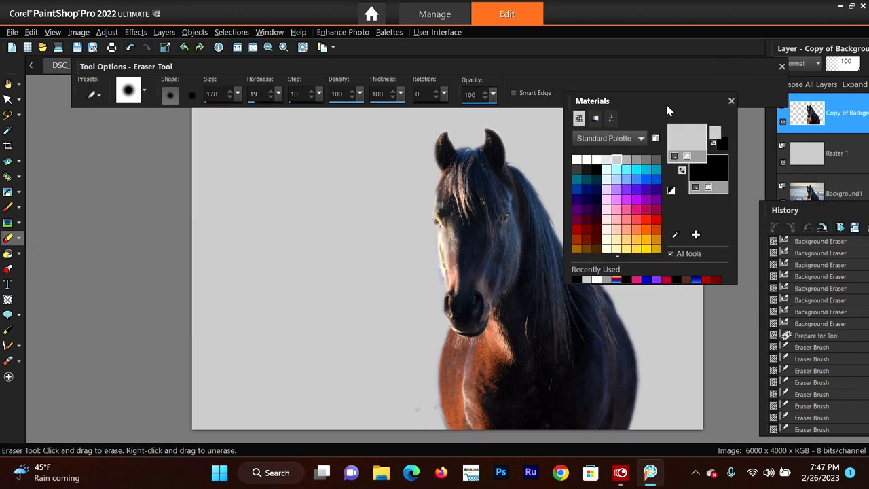
left_click_drag(854, 213, 714, 116)
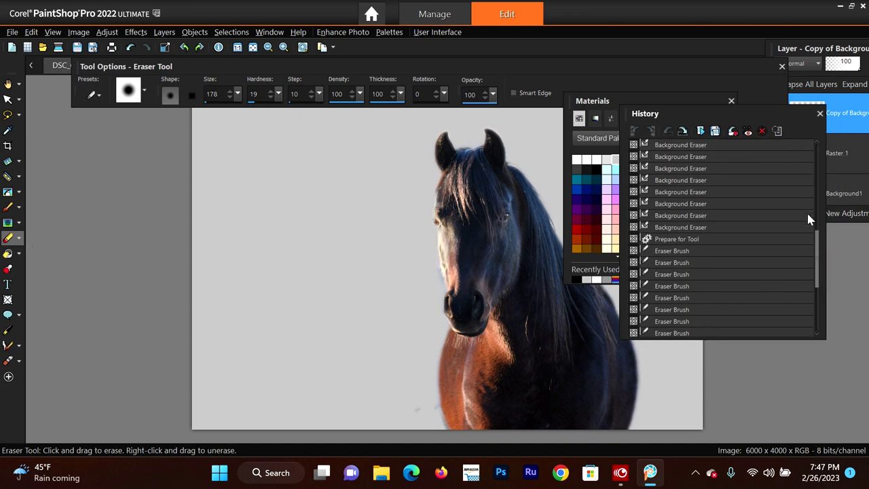
mouse_move(818, 248)
left_mouse_down()
mouse_move(825, 319)
mouse_move(829, 132)
left_mouse_up()
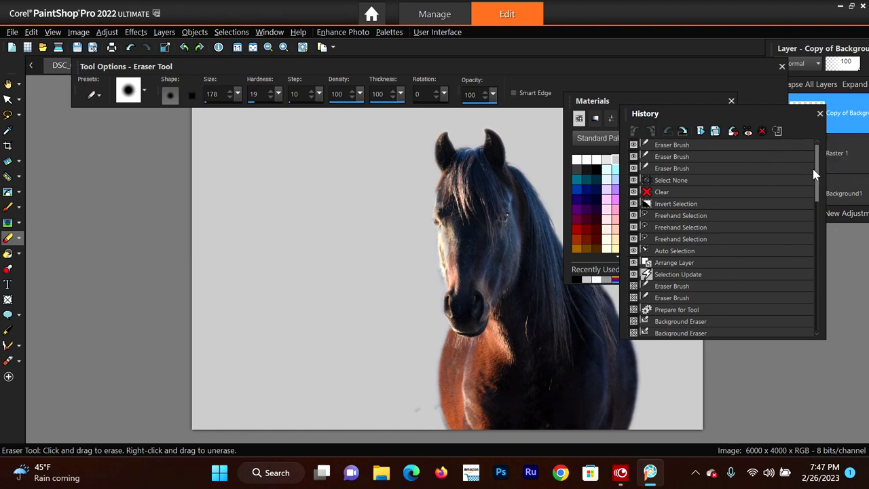
left_click_drag(820, 173, 821, 320)
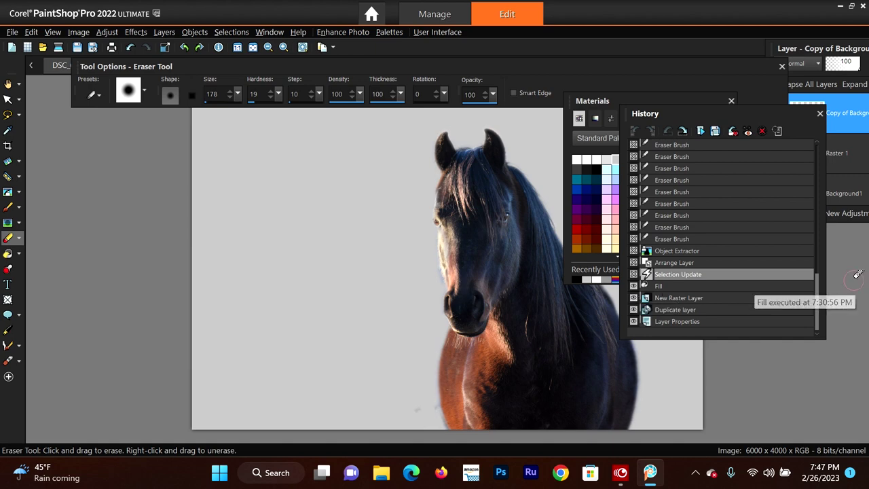
scroll(821, 286, "up", 10)
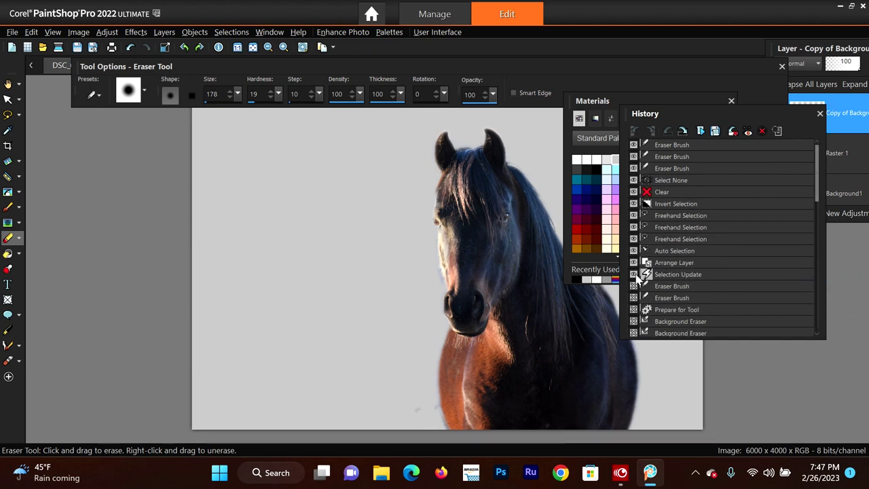
left_click(724, 274)
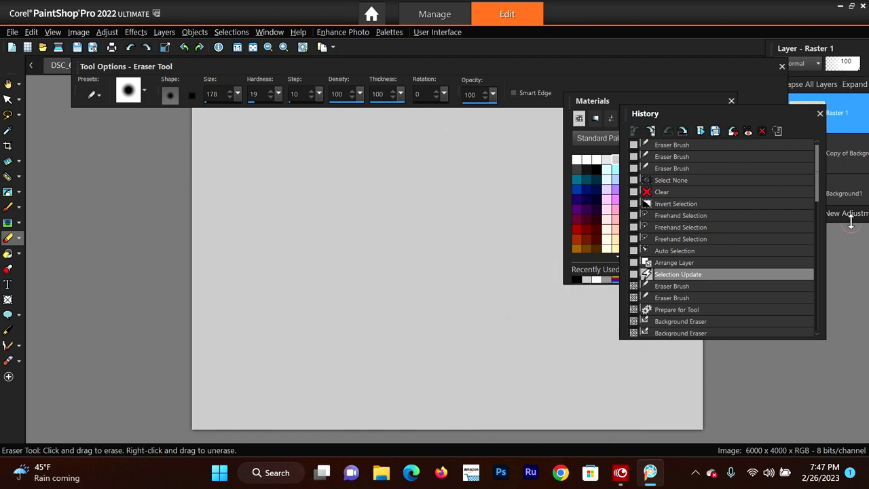
Move the Copy of Background layer above Raster 1 and clear the Materials and History palettes off the photo
left_click_drag(733, 113, 723, 244)
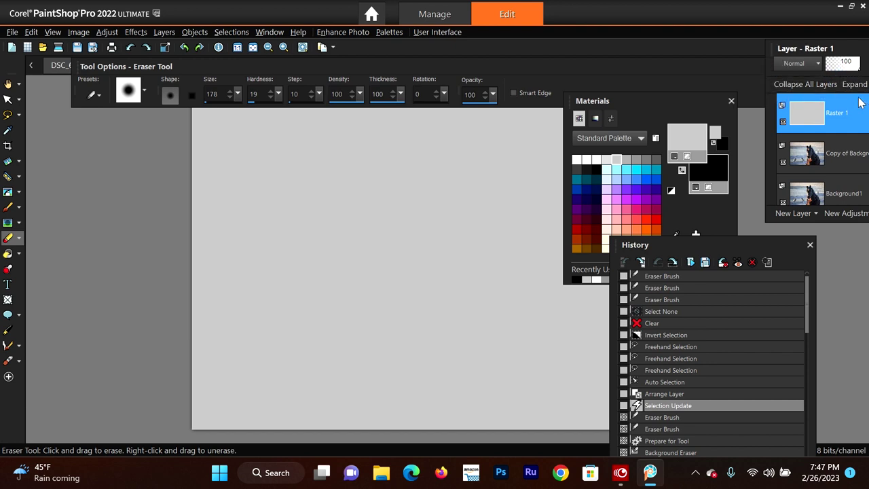
left_click_drag(820, 167, 812, 109)
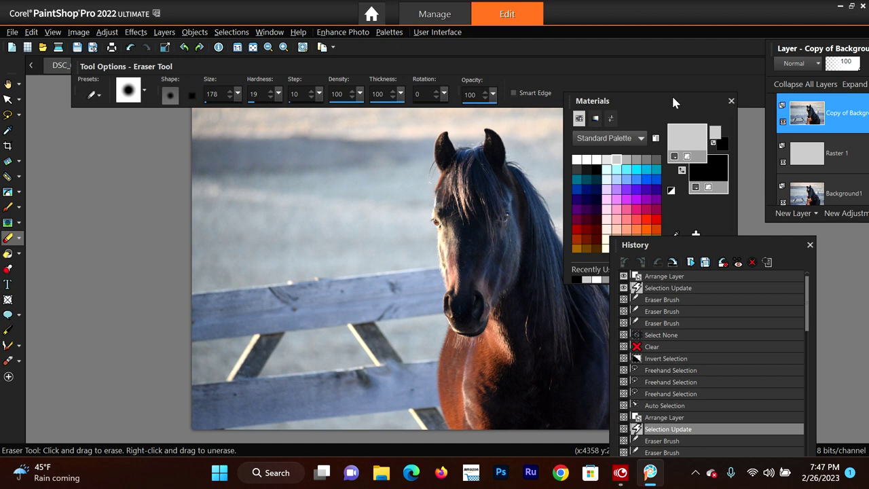
left_click_drag(672, 99, 866, 108)
left_click_drag(693, 253, 827, 226)
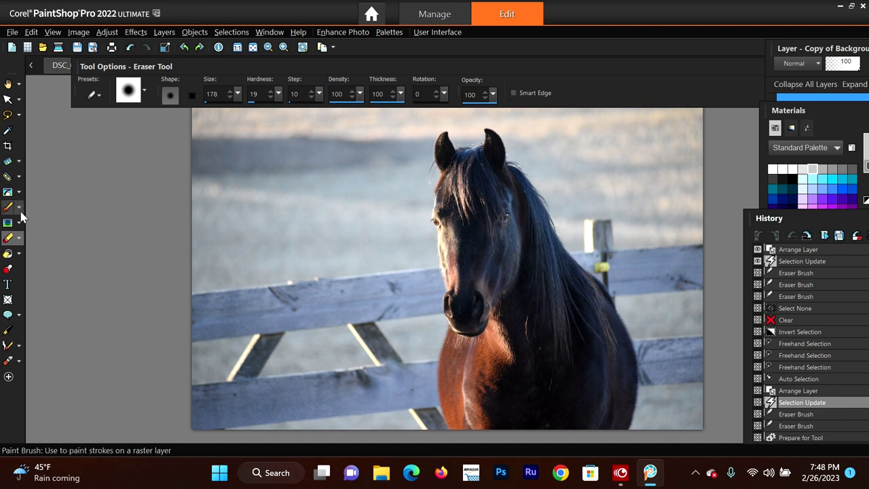
Switch to the Freehand Selection tool and set its mode to Add (Shift)
left_click(18, 115)
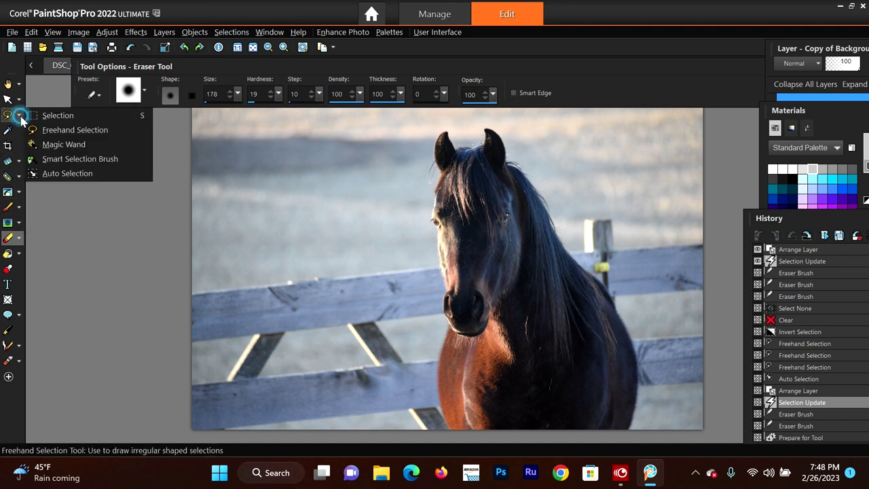
left_click(54, 136)
scroll(461, 127, "up", 3)
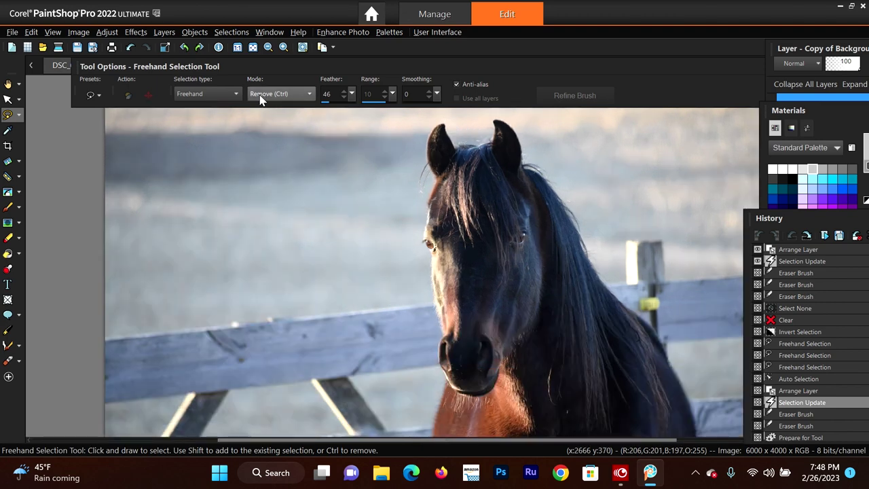
left_click(305, 95)
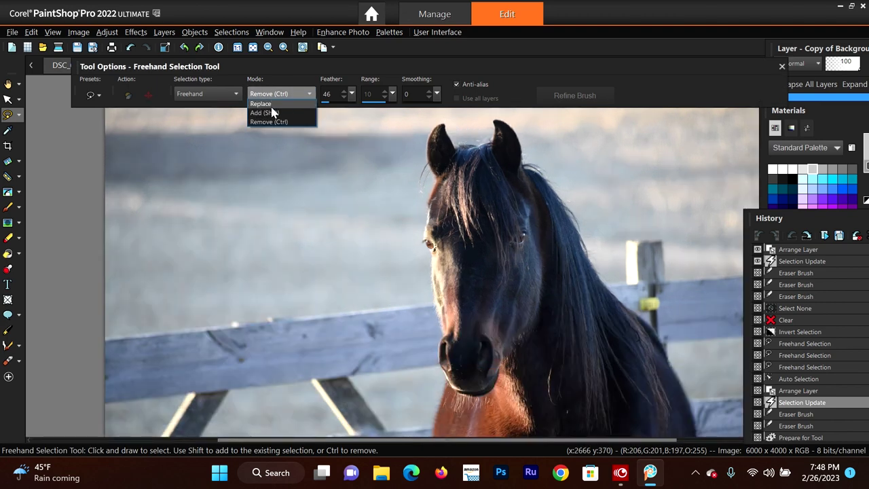
left_click(273, 115)
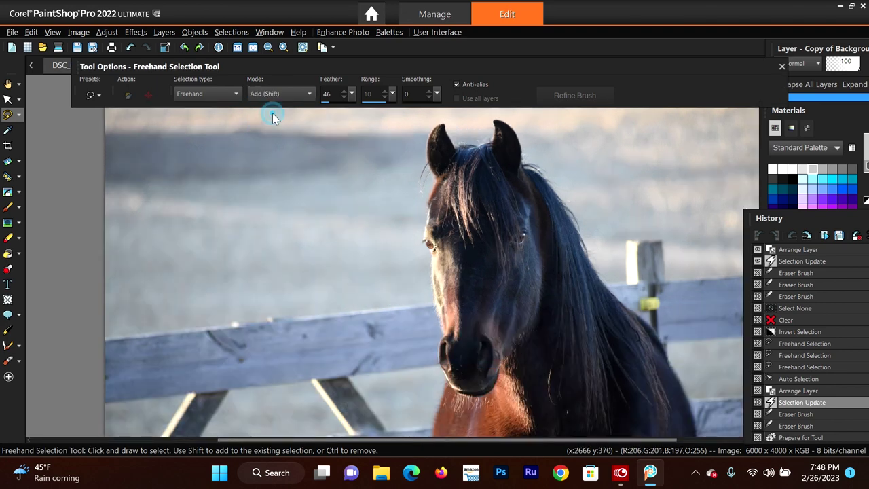
Set the freehand selection type to Smart Edge
right_click(229, 99)
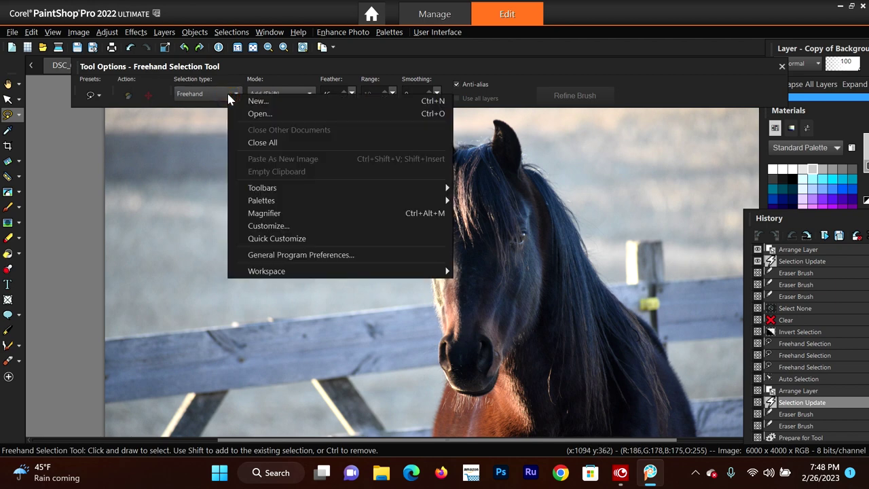
left_click(230, 70)
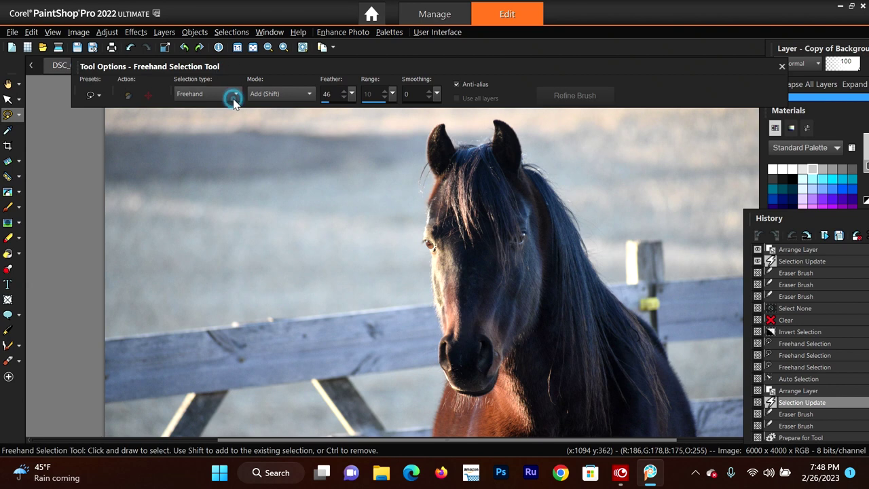
left_click(229, 95)
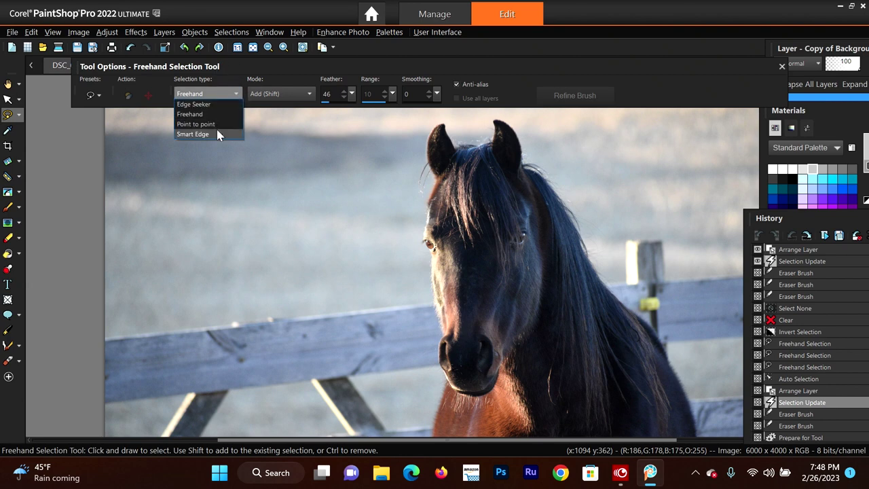
left_click(273, 69)
left_click(231, 96)
left_click(208, 136)
scroll(591, 150, "up", 1)
scroll(592, 149, "up", 1)
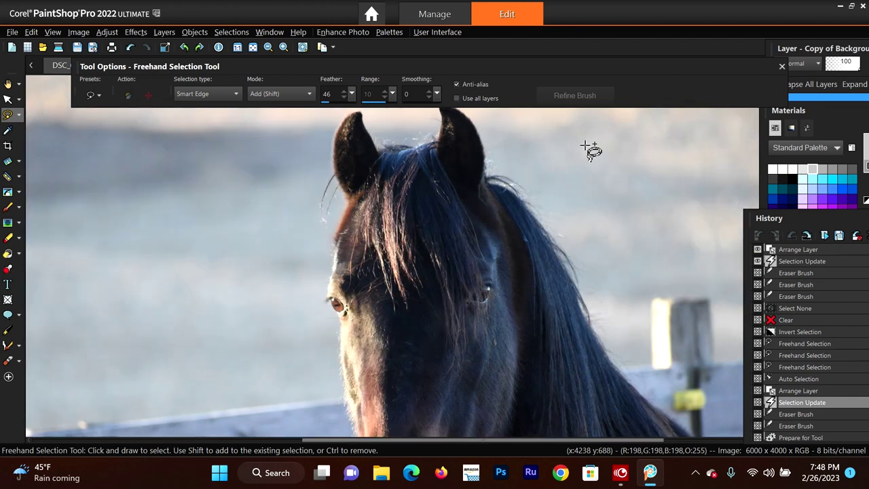
scroll(591, 148, "down", 1)
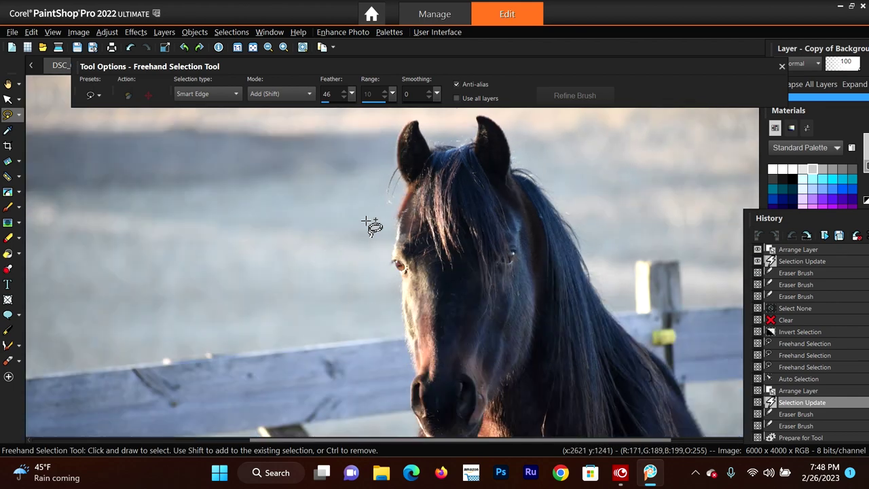
Start a Smart Edge selection outline at the tip of the horse's left-hand ear, tracing along the forehead edge down to the eye
left_click(405, 118)
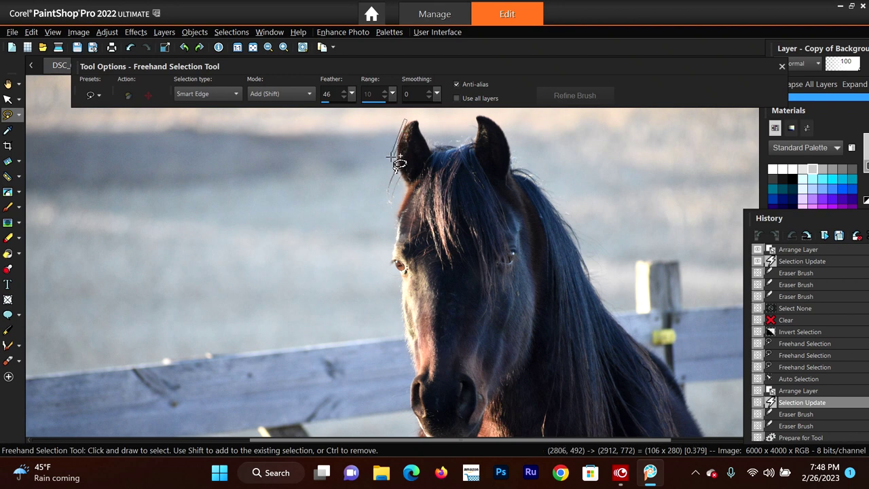
left_click(395, 157)
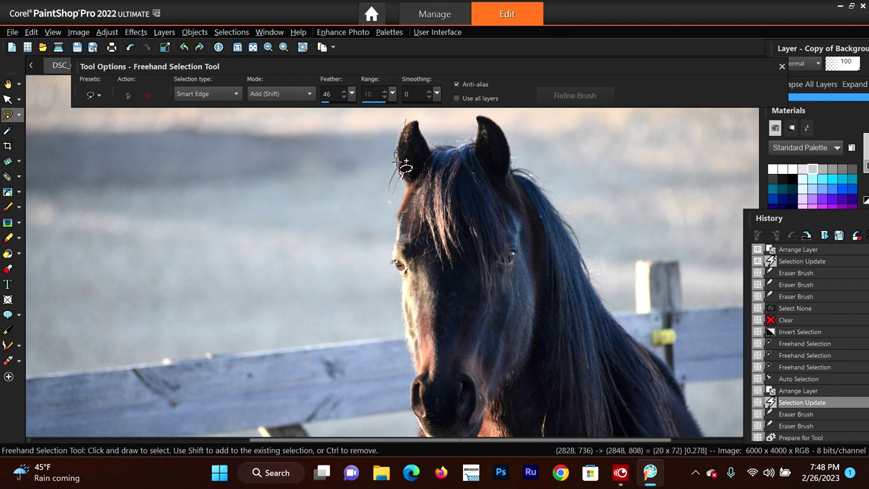
left_click(397, 162)
left_click(401, 169)
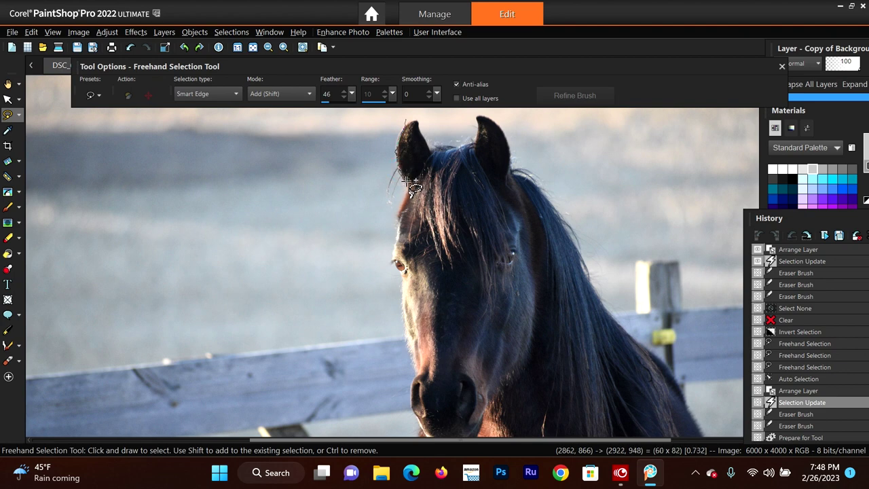
left_click(406, 182)
left_click(406, 184)
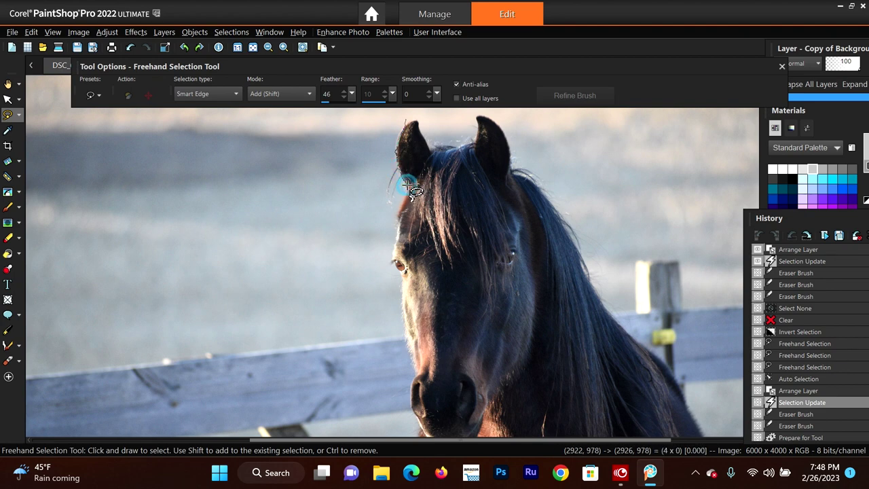
left_click(404, 193)
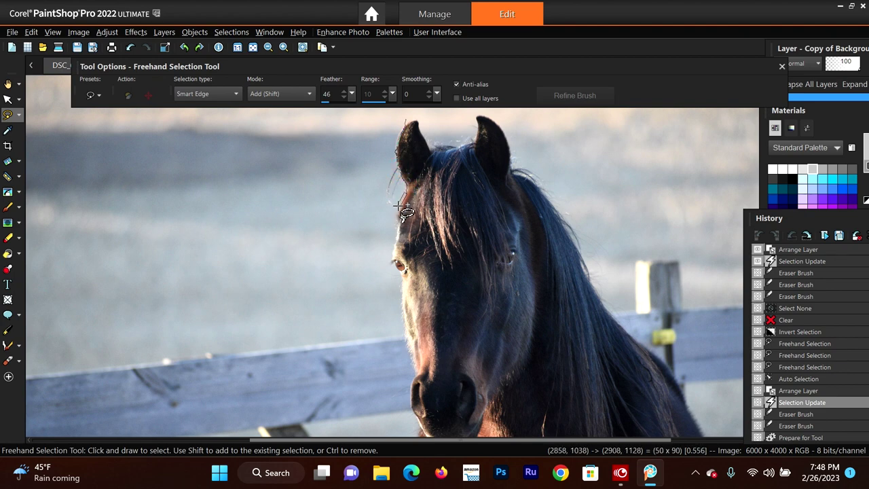
left_click(398, 207)
left_click(397, 217)
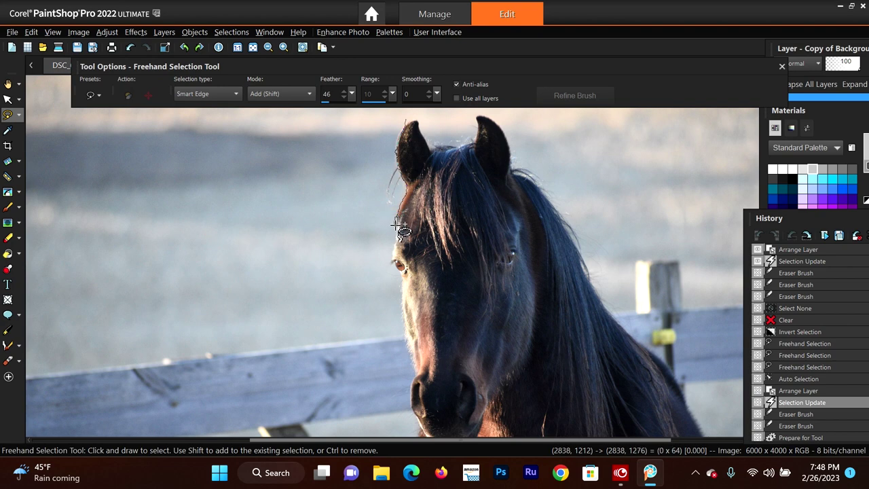
left_click(396, 224)
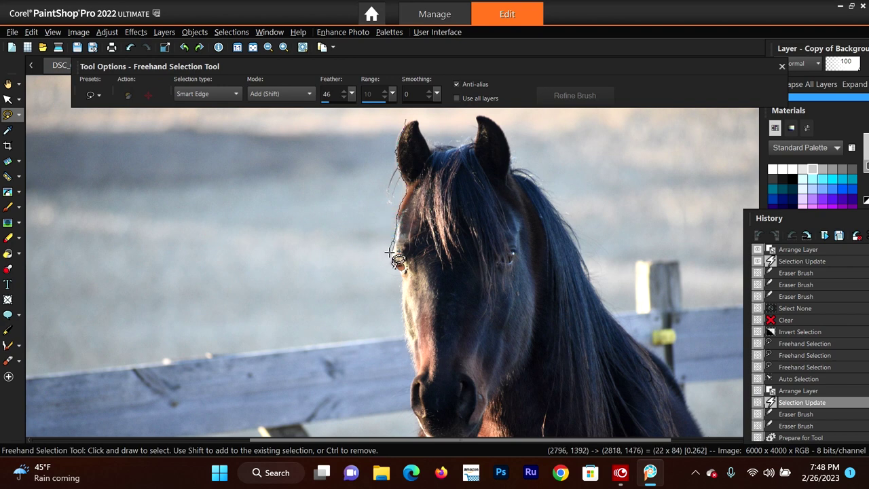
left_click(391, 253)
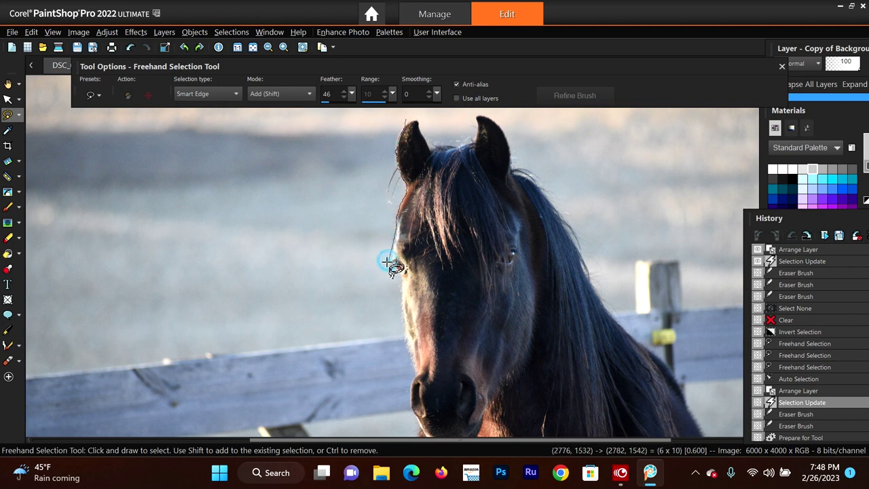
Continue the Smart Edge outline from the eye down the face to the muzzle and close the selection across the neck beside the fence post
left_click(396, 269)
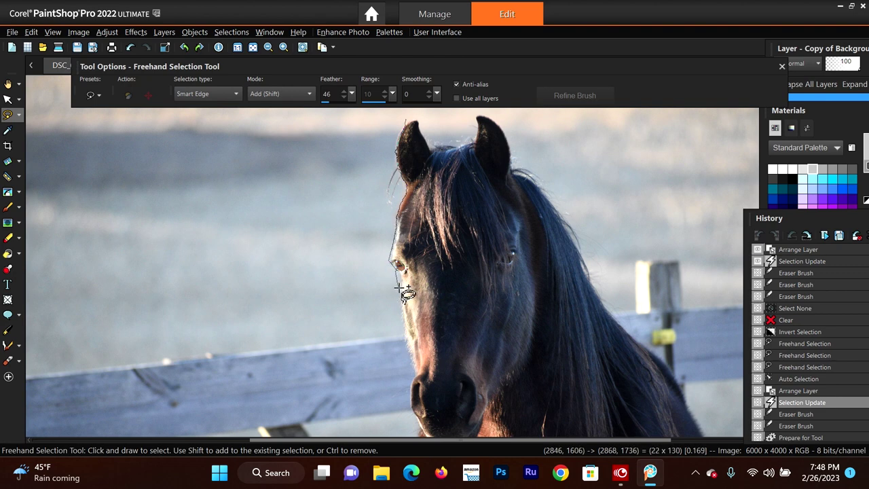
left_click(399, 288)
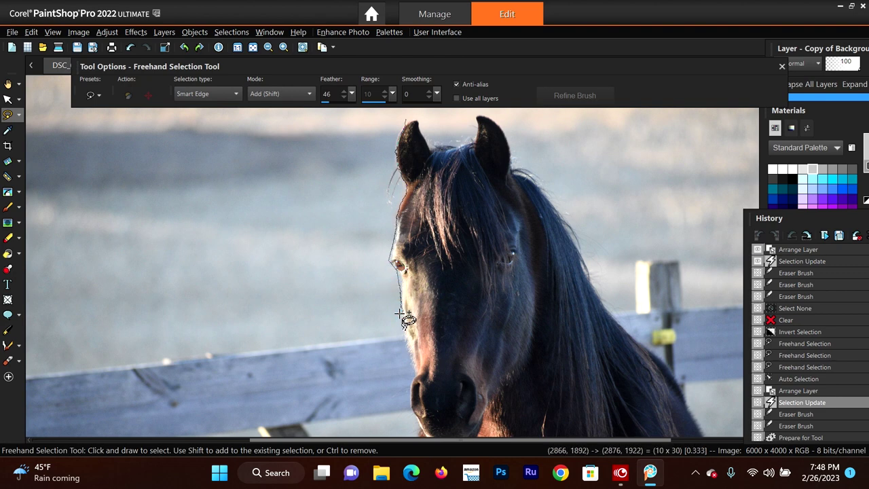
left_click(403, 335)
left_click(406, 350)
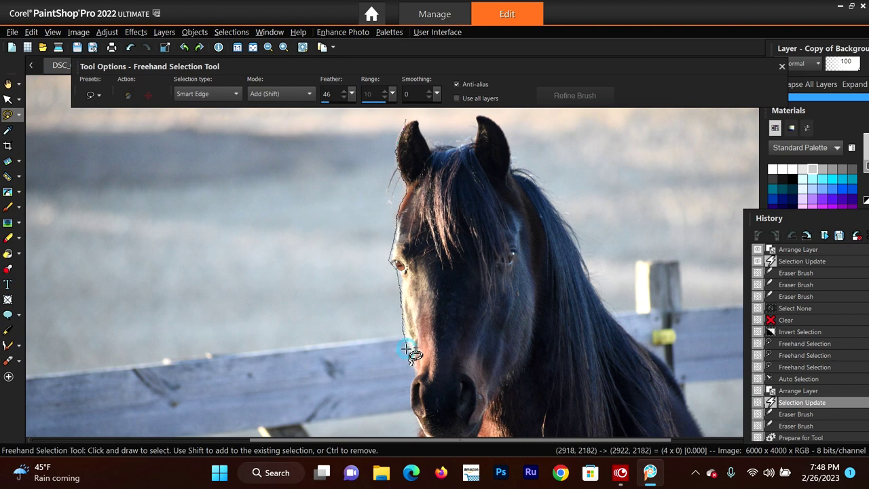
left_click(412, 366)
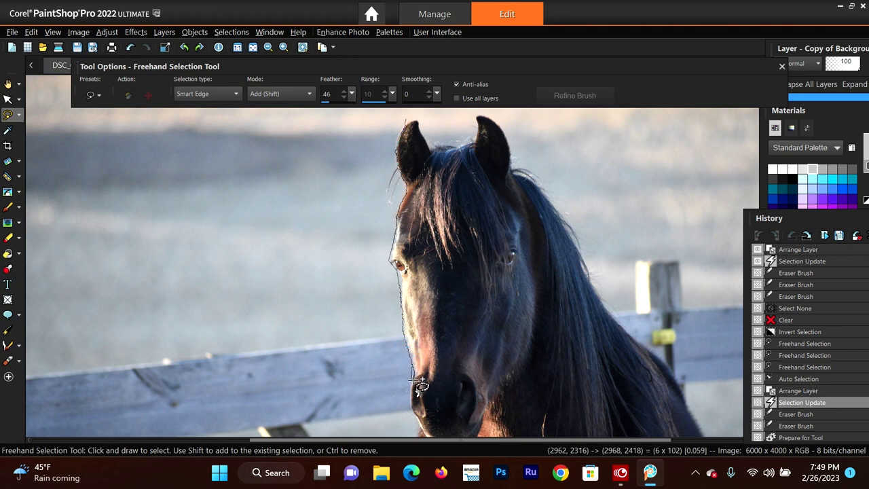
left_click(407, 389)
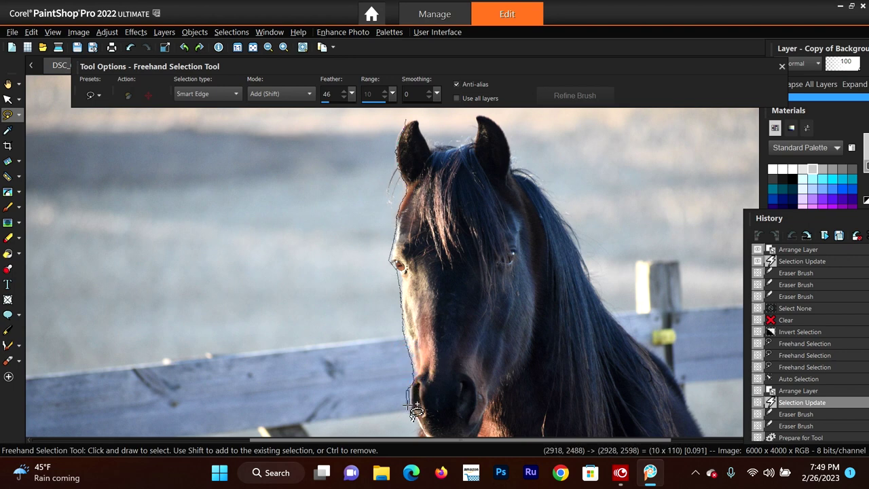
left_click(409, 414)
left_click(416, 421)
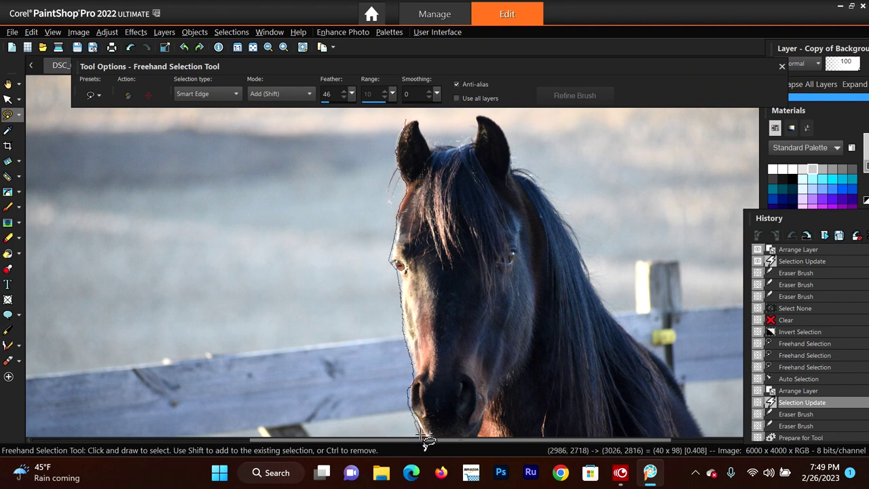
left_click(422, 430)
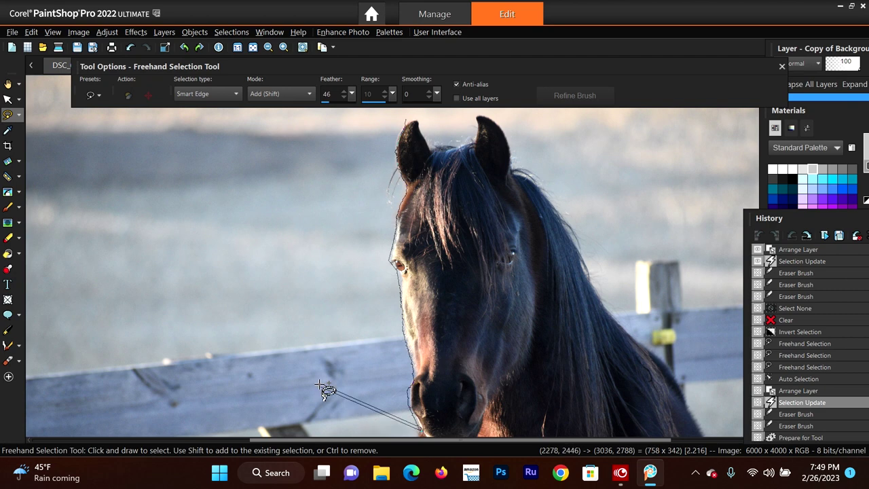
double_click(708, 296)
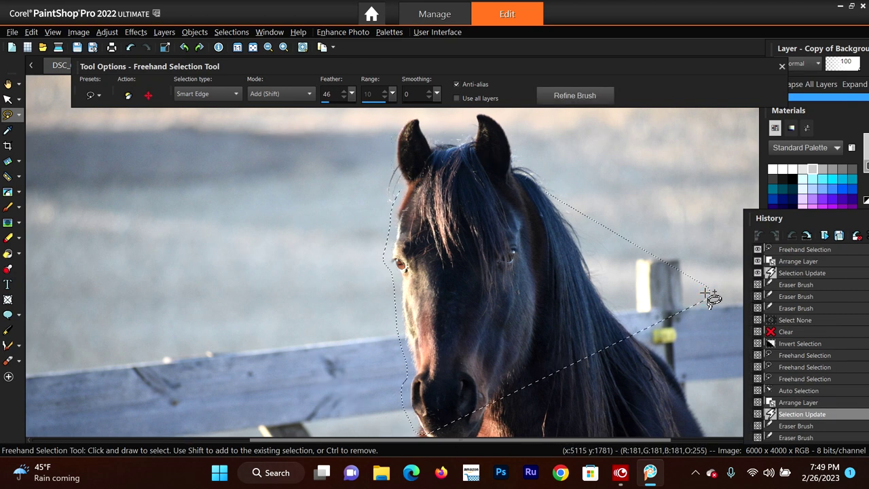
Revert the image to the Selection Update history entry below the latest Arrange Layer, and move Copy of Background back above Raster 1
scroll(634, 306, "down", 3)
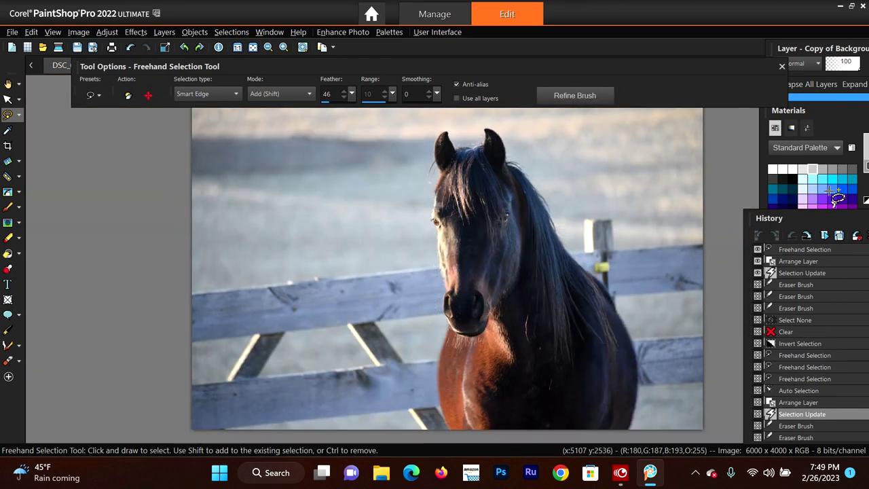
left_click_drag(826, 219, 677, 161)
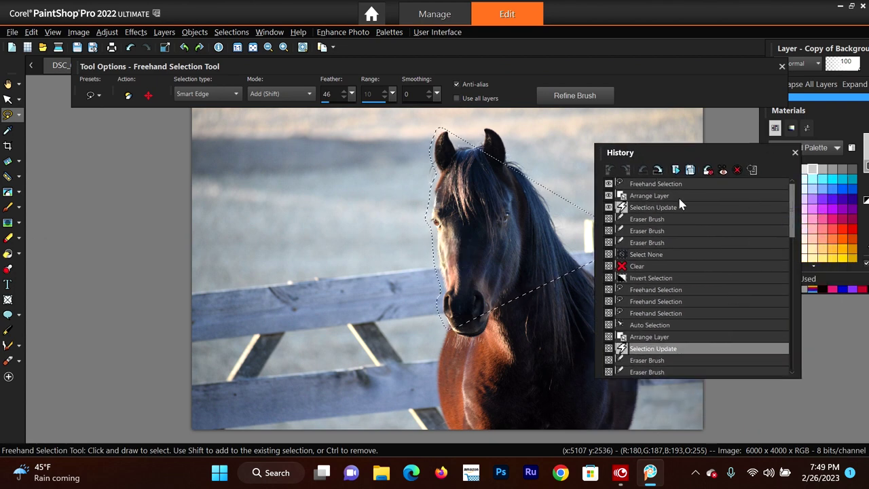
left_click(614, 207)
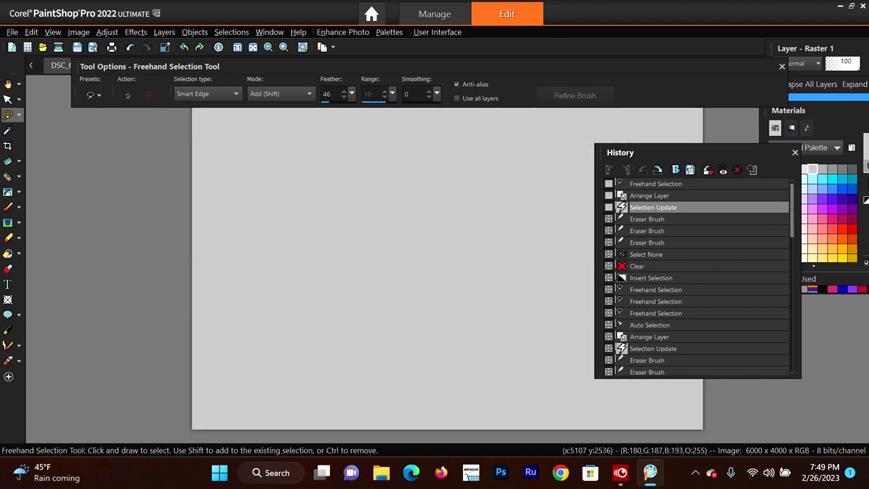
left_click_drag(828, 108, 811, 232)
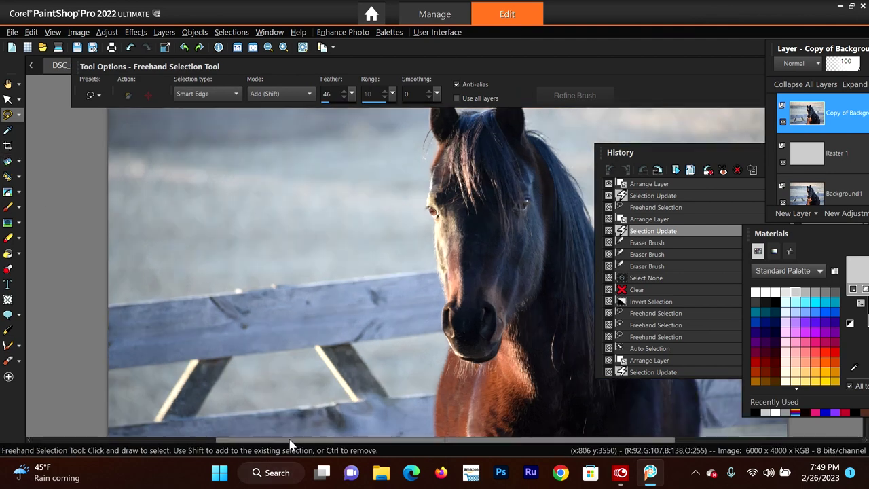
Set the selection type of the Freehand Selection tool to Freehand
left_click_drag(315, 441, 324, 441)
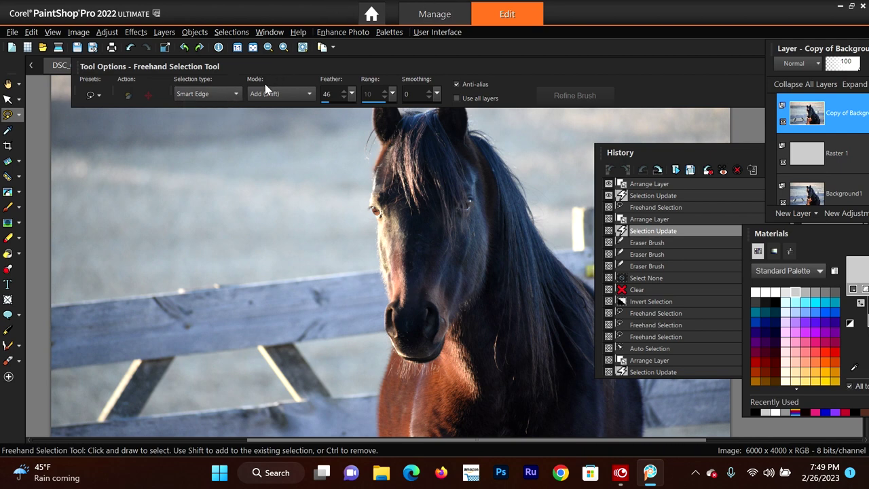
left_click(207, 99)
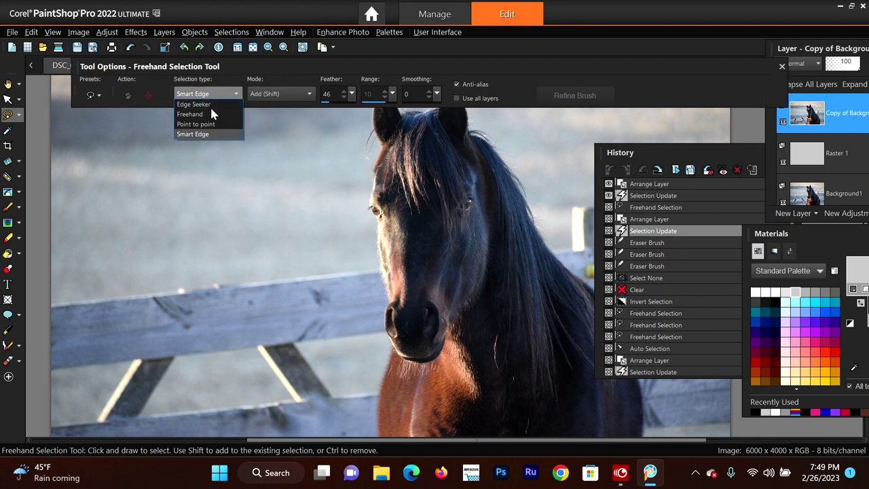
left_click(207, 114)
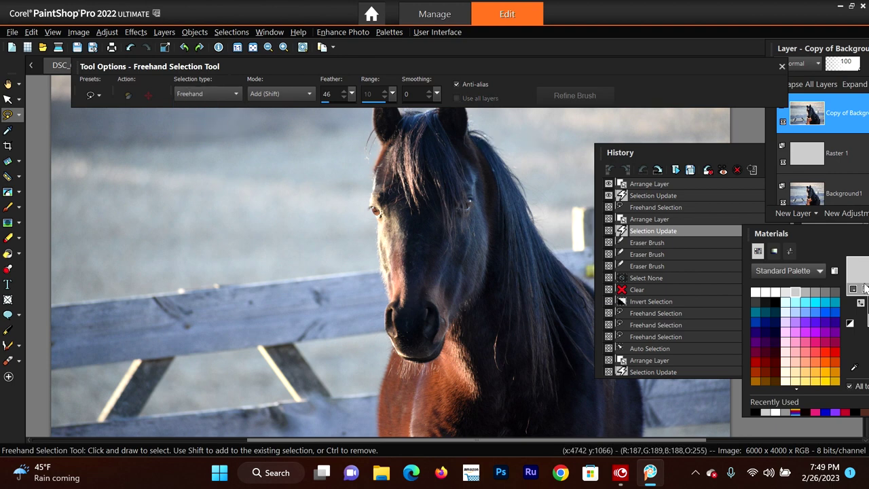
Move the History palette off the photo and draw a loose freehand selection around the entire horse
scroll(679, 424, "down", 1)
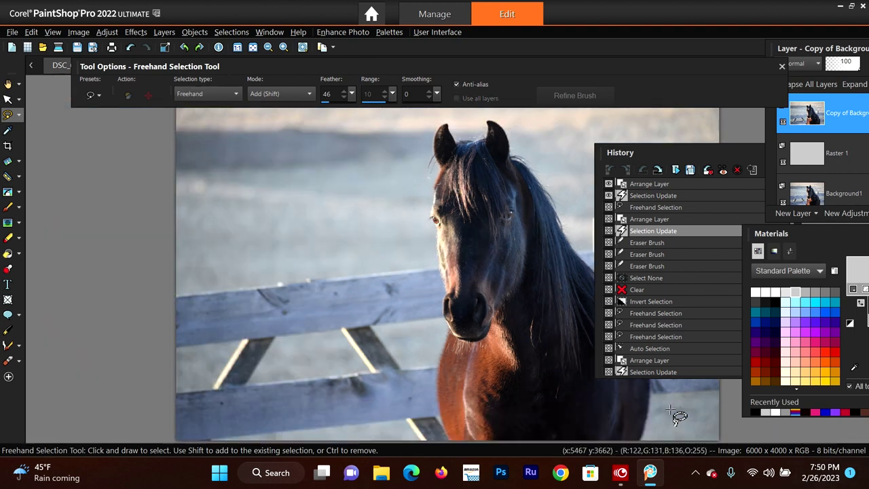
scroll(673, 408, "up", 1)
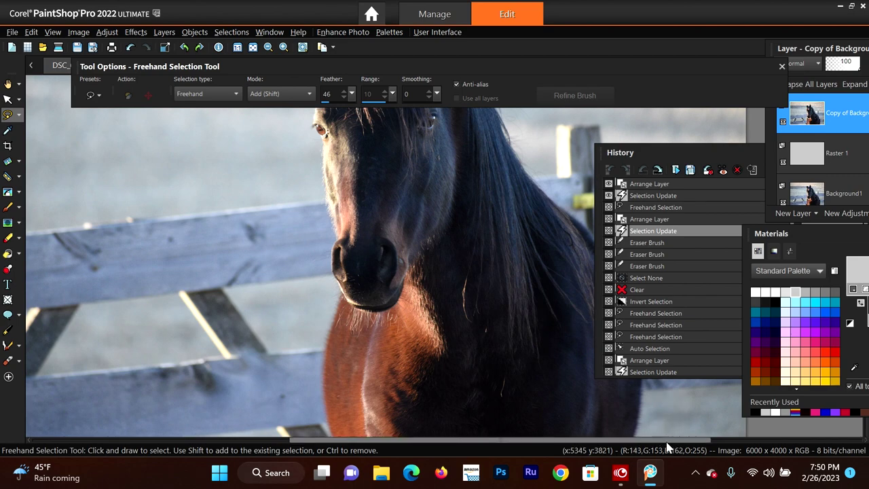
mouse_move(678, 442)
left_mouse_down()
mouse_move(648, 442)
mouse_move(709, 442)
mouse_move(692, 445)
left_mouse_up()
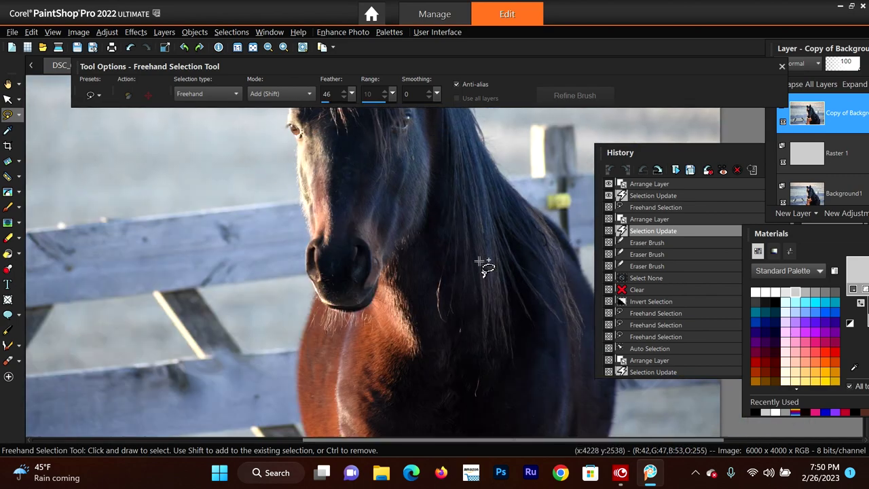
scroll(482, 261, "down", 4)
scroll(482, 262, "up", 1)
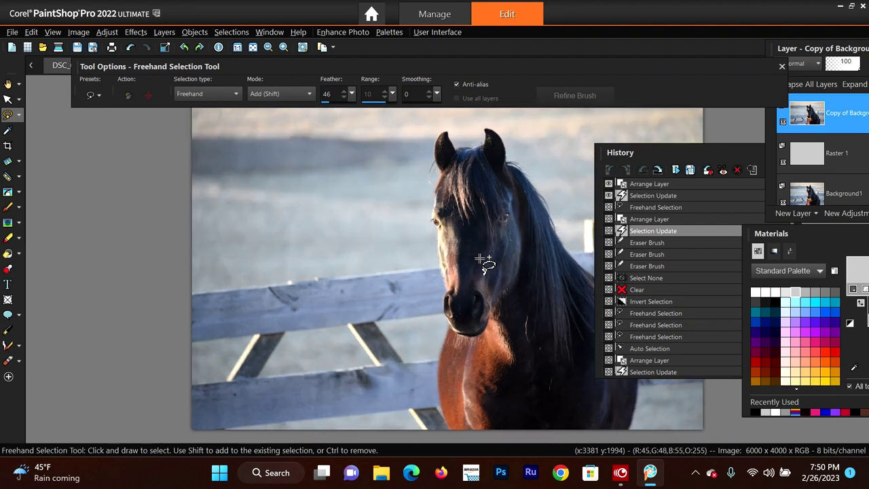
scroll(482, 262, "up", 1)
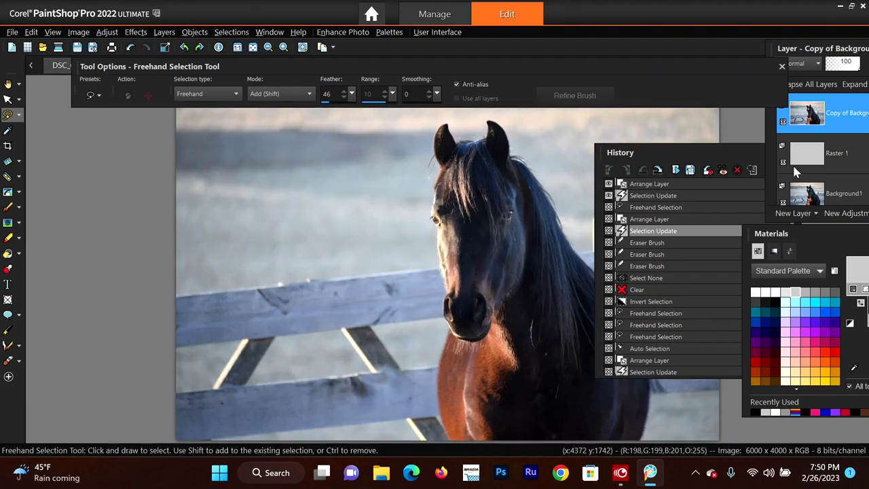
left_click_drag(714, 146, 827, 54)
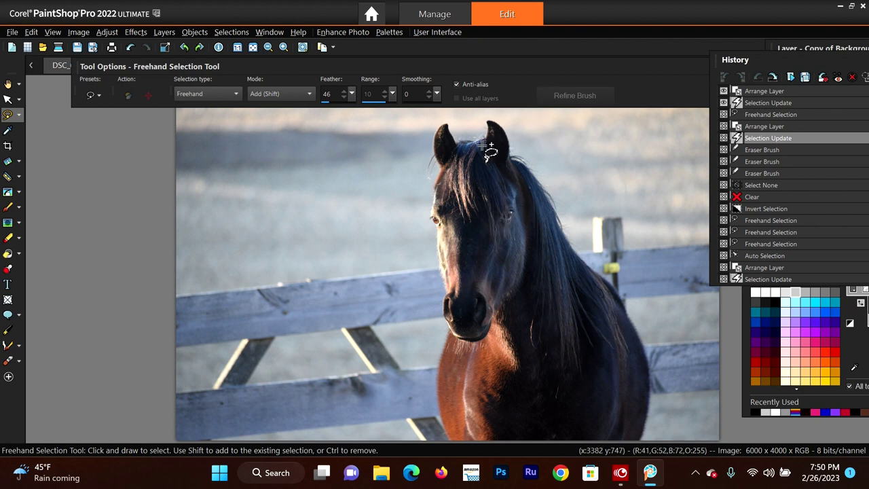
left_click(442, 125)
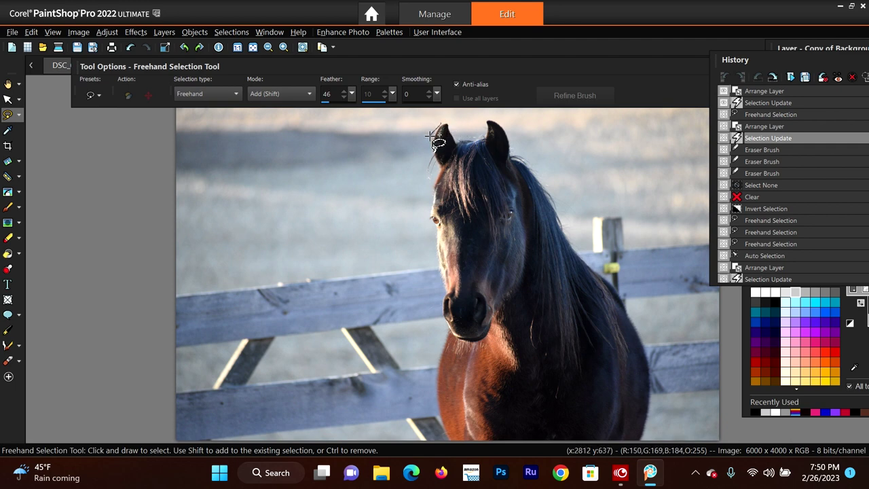
mouse_move(429, 149)
left_mouse_down()
mouse_move(439, 170)
mouse_move(425, 220)
mouse_move(442, 292)
mouse_move(428, 383)
mouse_move(444, 440)
mouse_move(453, 448)
mouse_move(566, 442)
left_mouse_up()
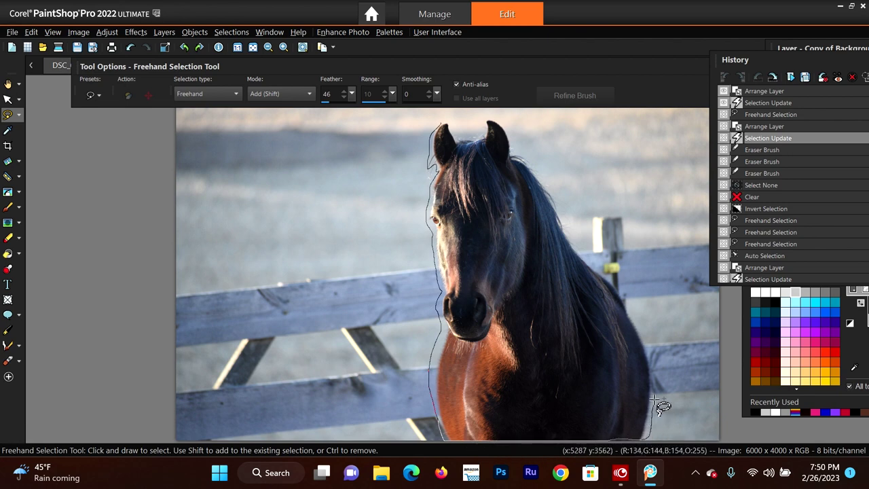
mouse_move(654, 400)
left_mouse_down()
mouse_move(653, 350)
mouse_move(628, 294)
mouse_move(570, 233)
mouse_move(553, 190)
mouse_move(509, 124)
mouse_move(483, 112)
mouse_move(471, 139)
mouse_move(431, 114)
left_mouse_up()
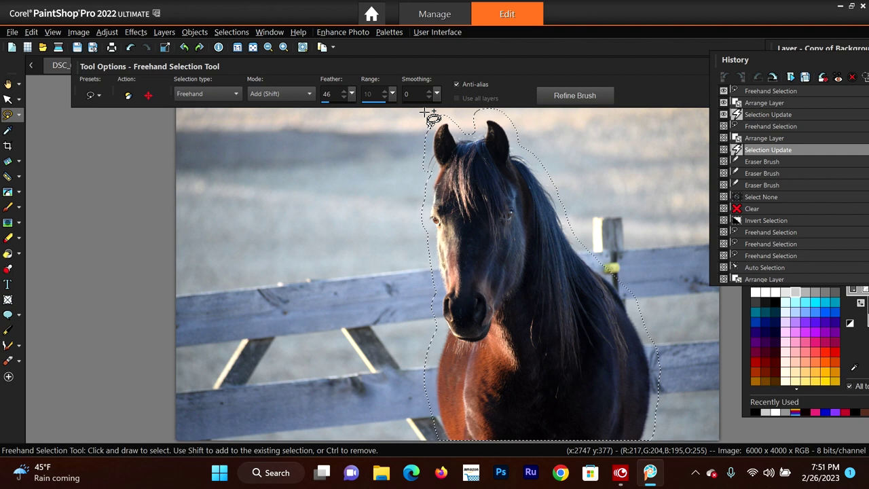
Open Refine Brush for the horse selection, keep the Overlay preview, and move the dialog clear of the horse
left_click(584, 97)
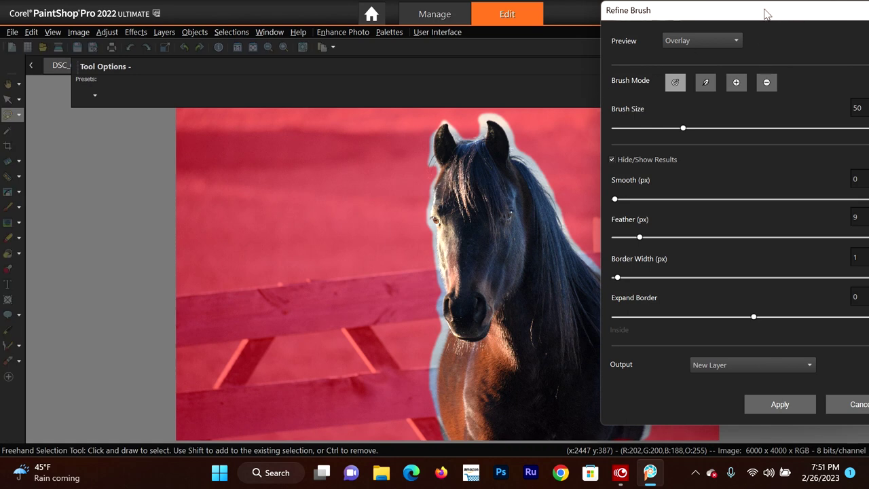
left_click_drag(766, 13, 802, 12)
left_click(773, 41)
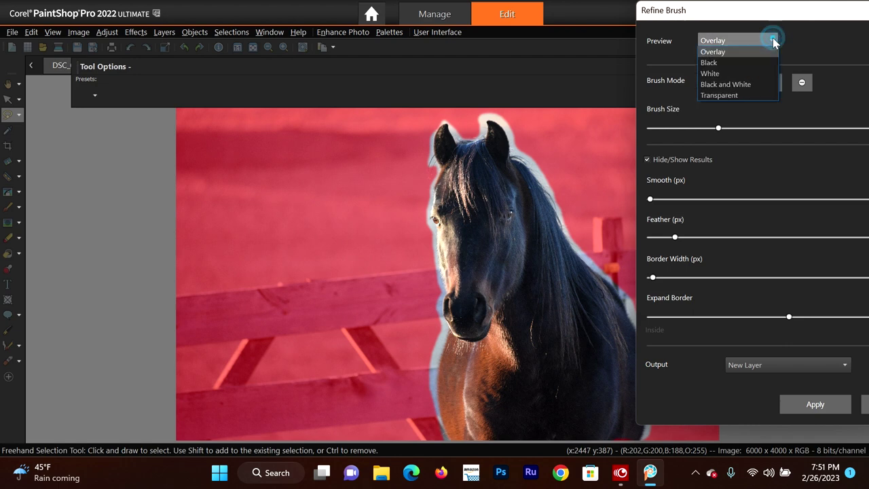
left_click(774, 41)
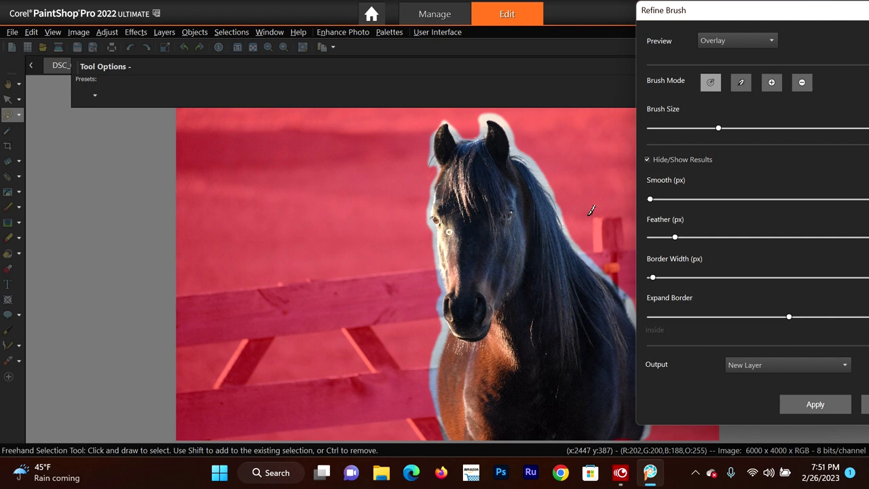
scroll(496, 350, "up", 1)
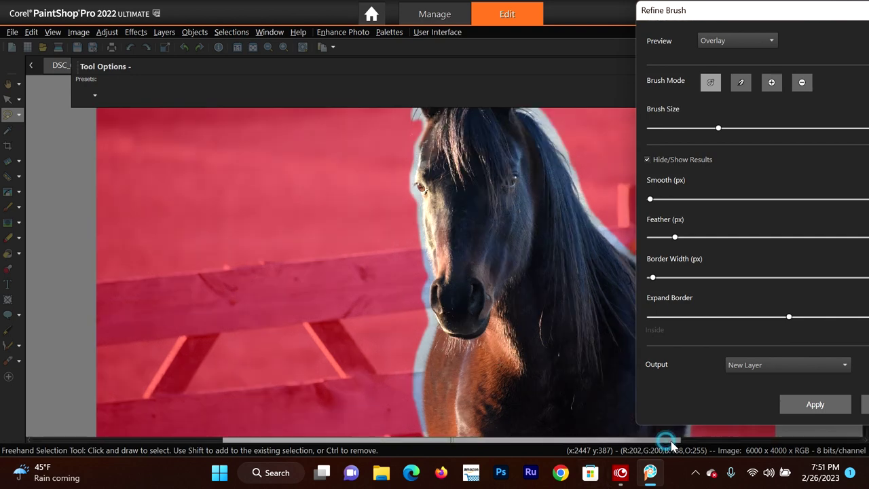
left_click_drag(669, 441, 685, 443)
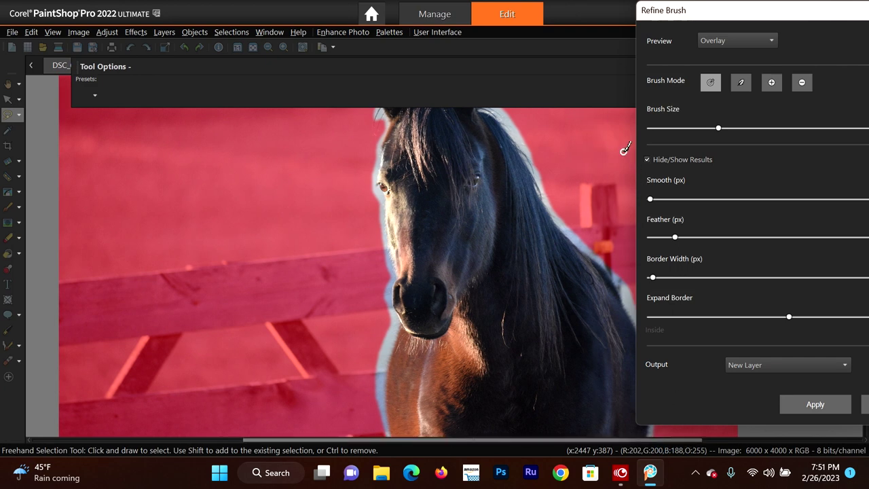
scroll(626, 148, "down", 1)
scroll(626, 148, "down", 1)
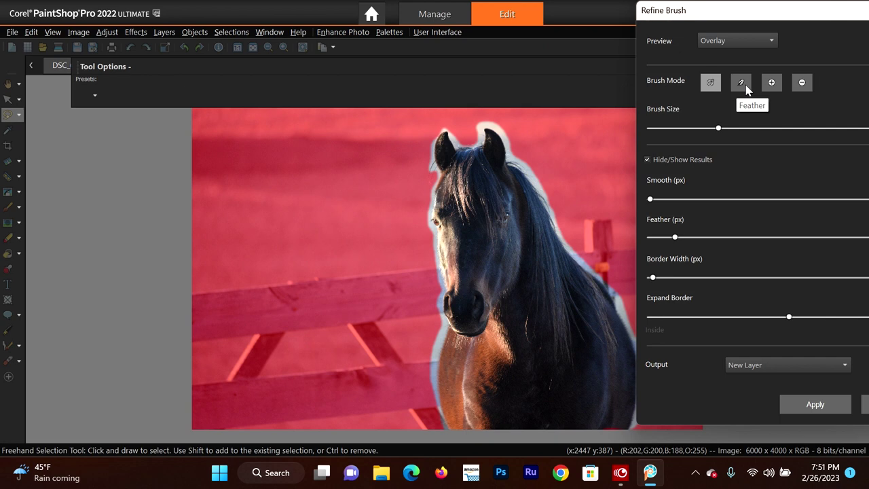
Choose the subtract brush mode and set Smooth to 2 px in the Refine Brush settings
left_click(803, 83)
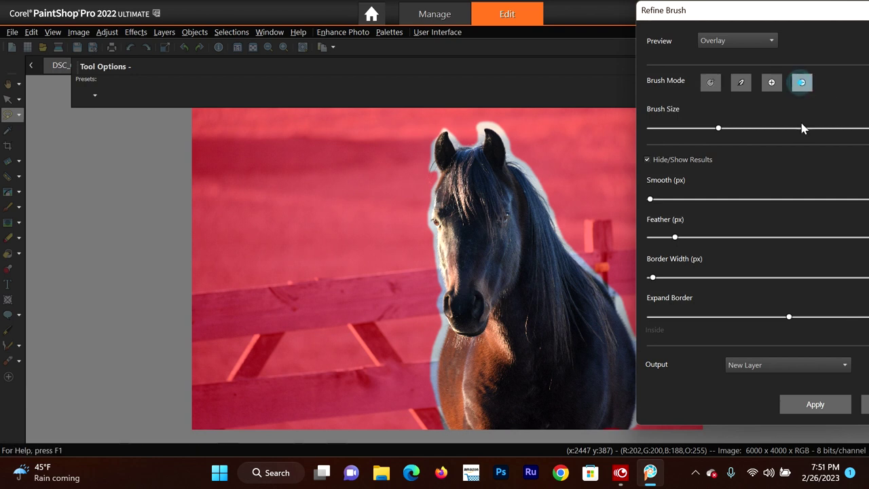
scroll(436, 181, "up", 2)
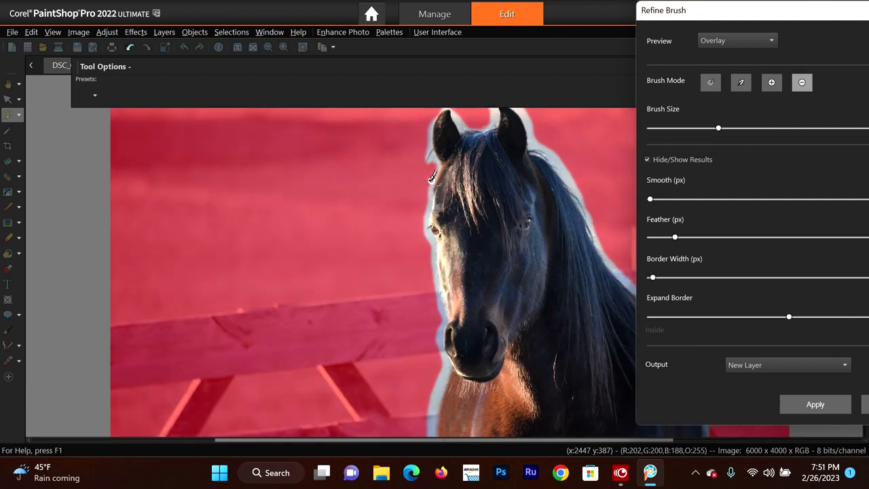
scroll(430, 179, "up", 1)
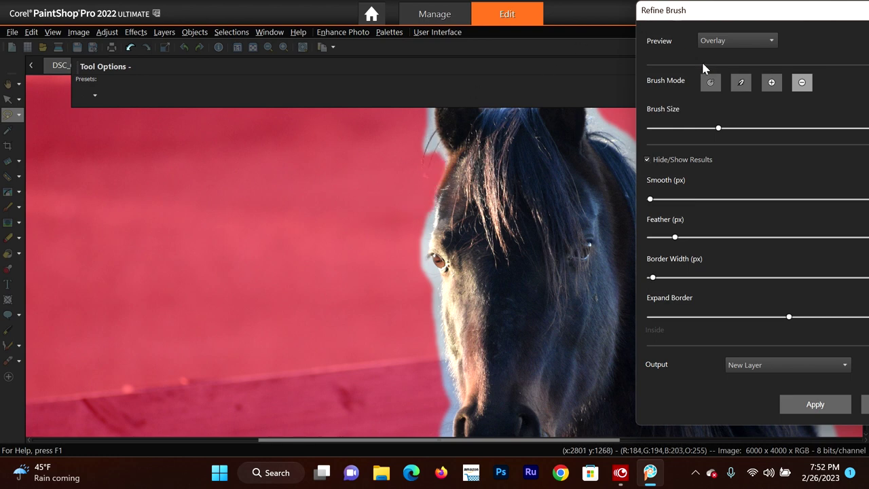
left_click_drag(653, 203, 657, 202)
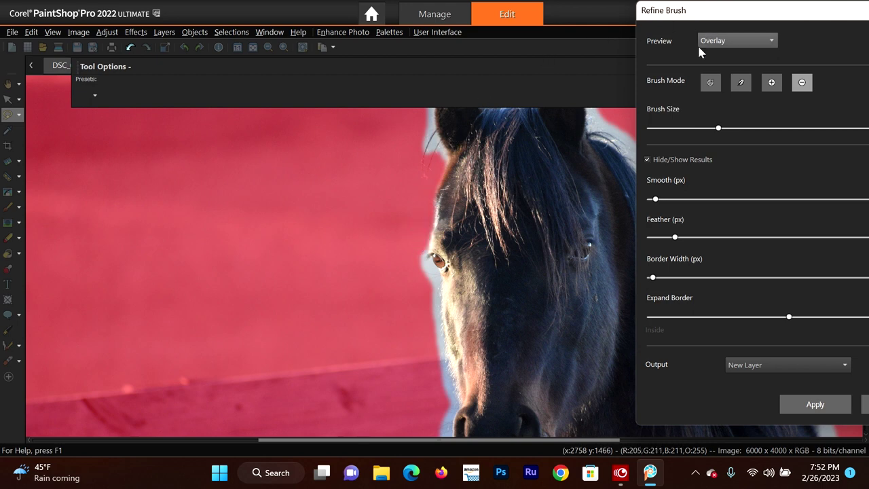
Remove the leftover background fringe along the sunlit edge of the horse's face, from the eye down to the muzzle
left_click(711, 83)
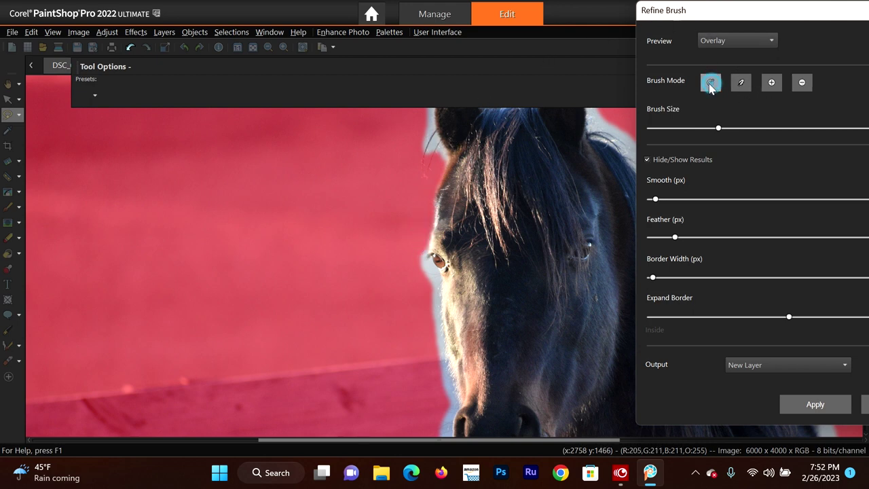
left_click(428, 250)
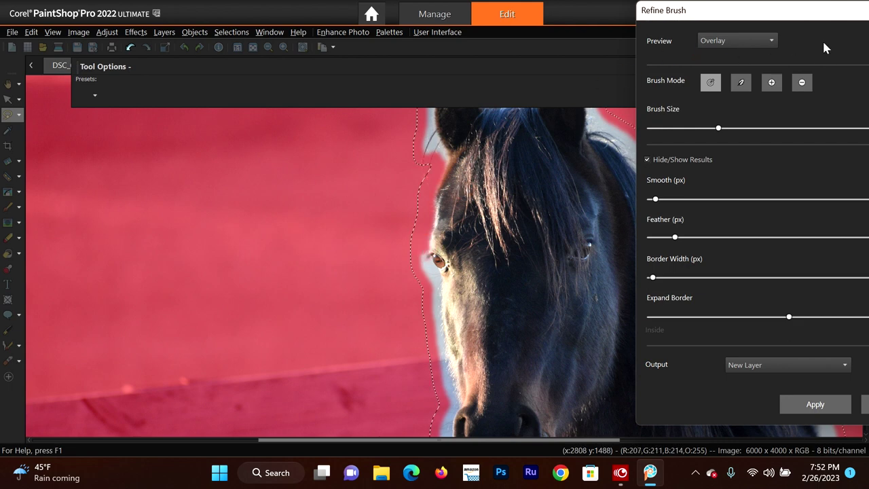
left_click(803, 83)
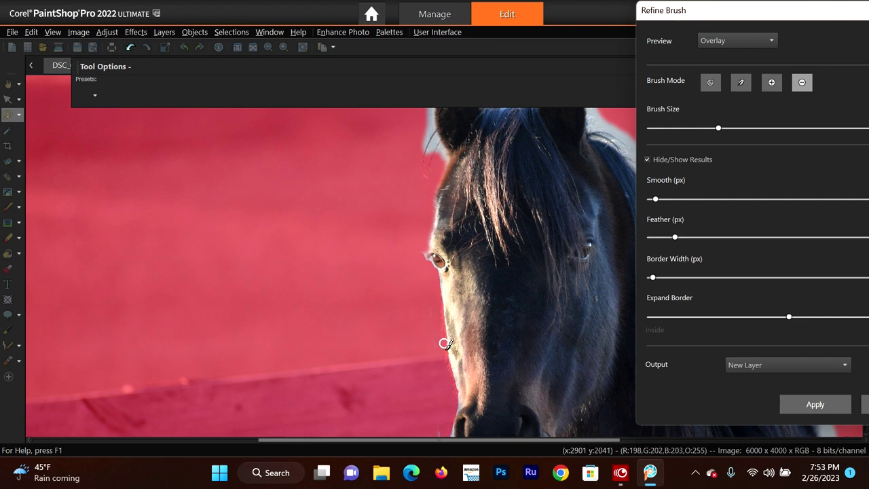
left_click_drag(448, 378, 438, 419)
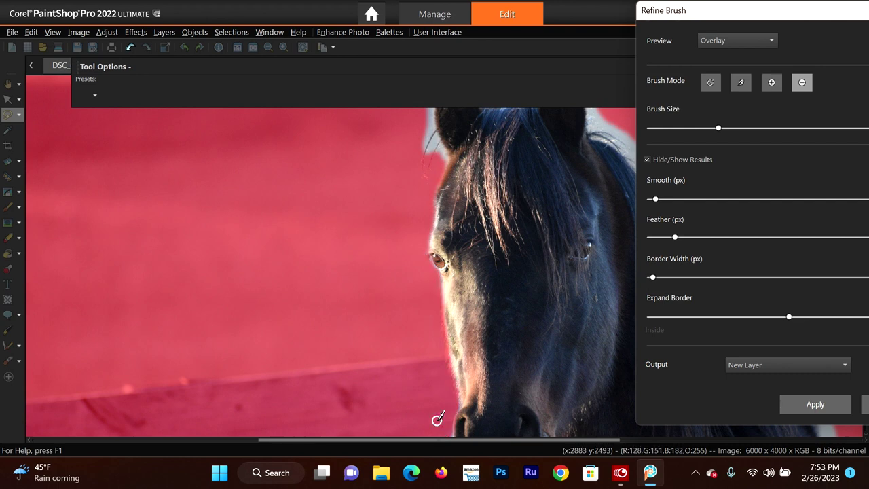
Subtract the background fringe beside the muzzle and down the reddish-brown, sunlit edge of the horse's chest
scroll(234, 89, "down", 2)
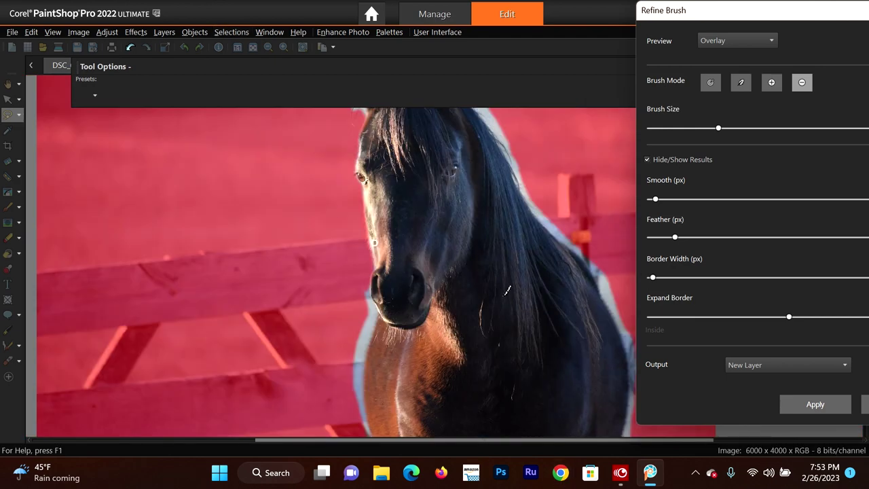
scroll(496, 290, "down", 1)
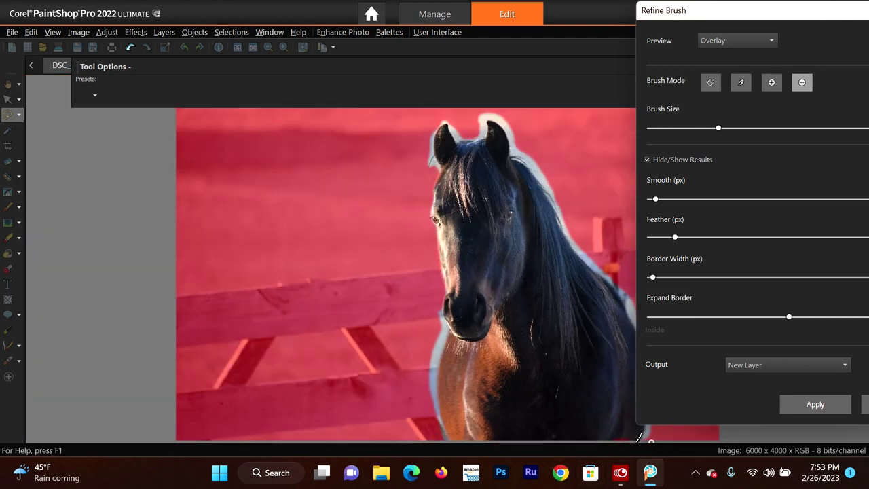
scroll(640, 438, "up", 1)
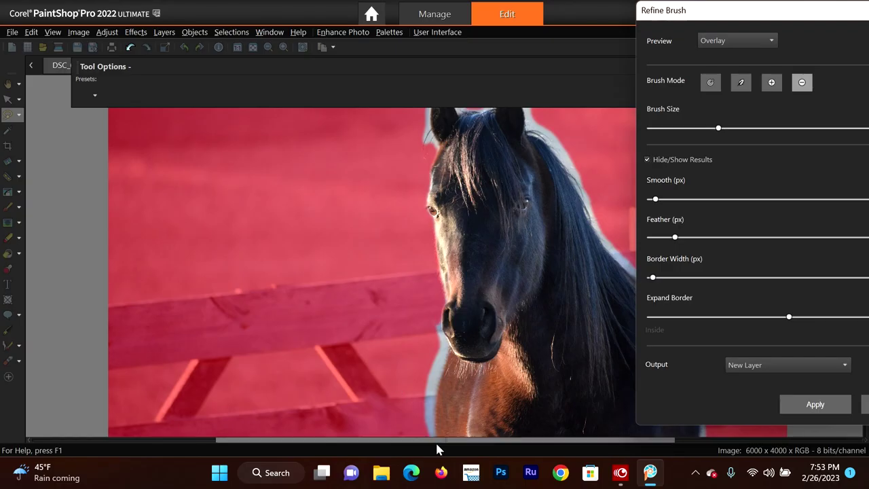
left_click_drag(436, 440, 534, 443)
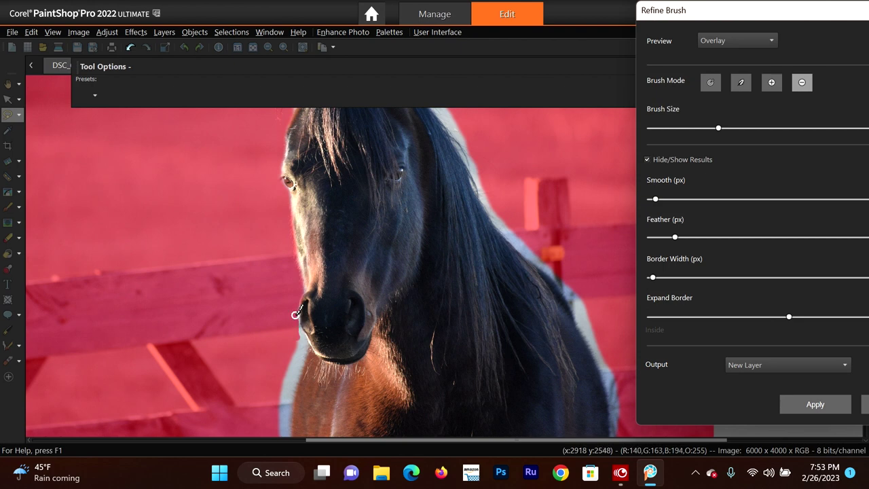
mouse_move(295, 310)
left_mouse_down()
mouse_move(305, 344)
mouse_move(290, 433)
mouse_move(287, 378)
mouse_move(283, 427)
left_mouse_up()
mouse_move(286, 372)
left_mouse_down()
mouse_move(296, 330)
mouse_move(291, 431)
mouse_move(284, 413)
mouse_move(297, 421)
left_mouse_up()
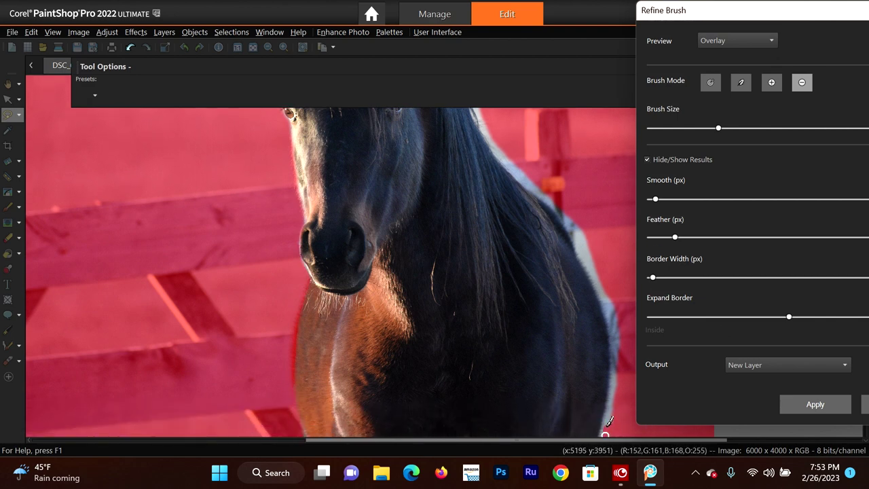
Subtract the fringe along the horse's shoulder, back and lower mane on the fence-post side, with the brush size set to 55
mouse_move(615, 405)
left_mouse_down()
mouse_move(609, 308)
mouse_move(579, 238)
left_mouse_up()
left_click_drag(719, 128, 725, 128)
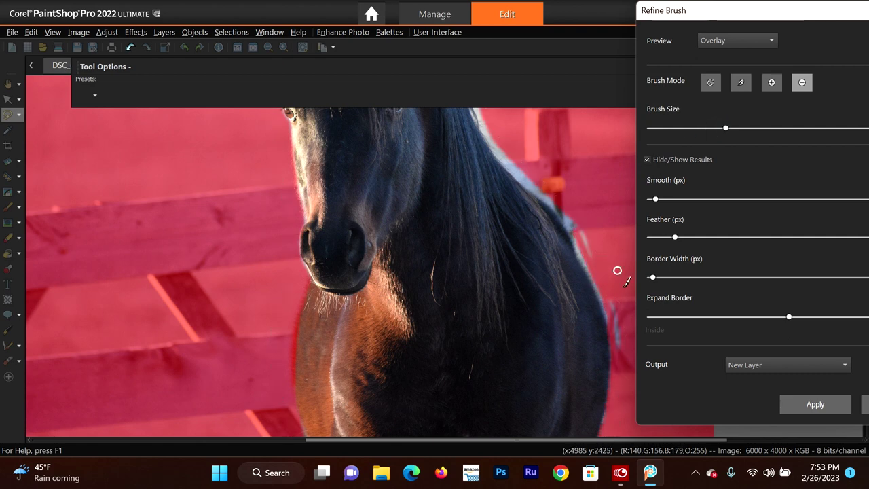
mouse_move(607, 309)
left_mouse_down()
mouse_move(567, 220)
mouse_move(583, 238)
mouse_move(577, 247)
mouse_move(593, 265)
mouse_move(552, 200)
mouse_move(562, 210)
mouse_move(549, 201)
mouse_move(567, 222)
mouse_move(491, 141)
left_mouse_up()
Remove the remaining fringe around both ears and down the upper mane, and move the Refine Brush dialog fully into view
scroll(564, 136, "down", 1)
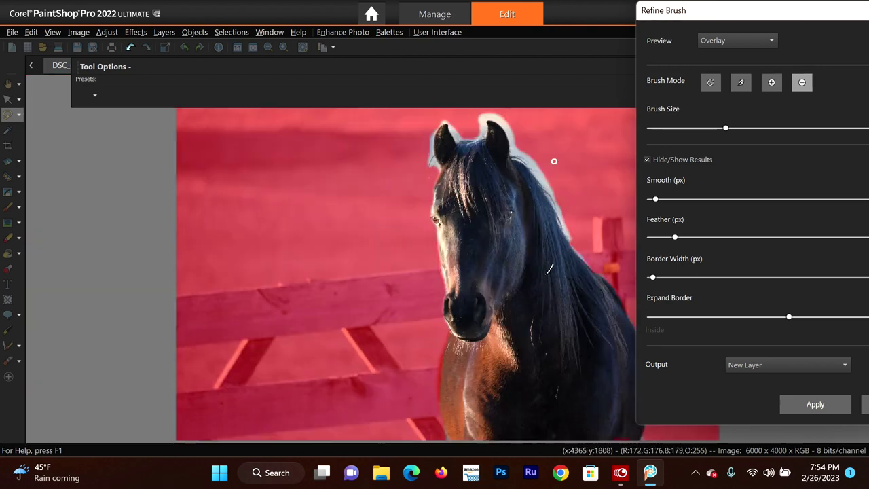
scroll(630, 179, "up", 1)
scroll(601, 155, "down", 1)
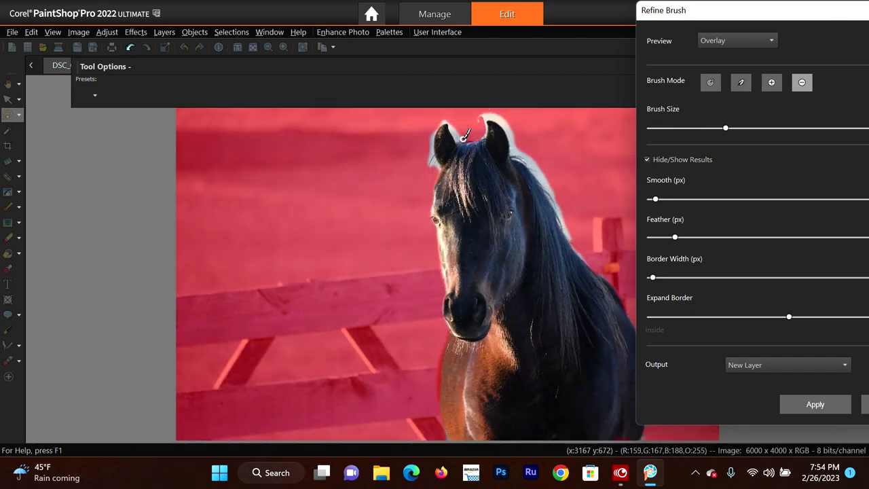
left_click_drag(431, 143, 433, 158)
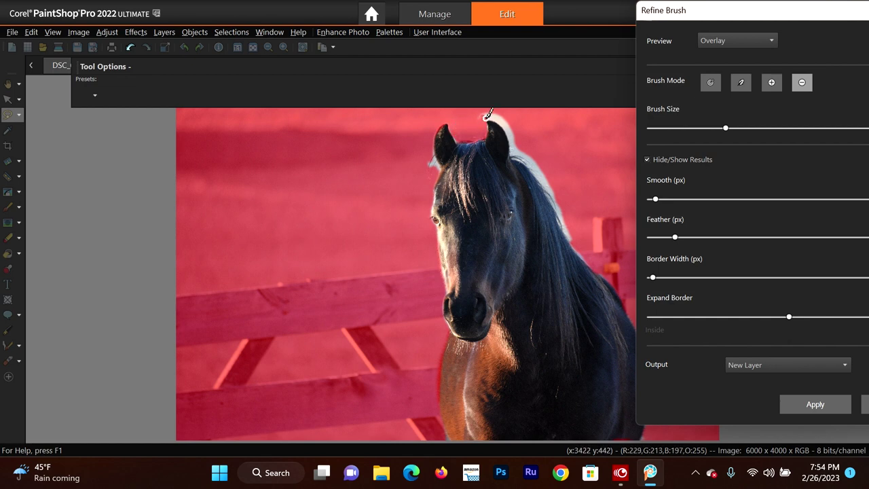
mouse_move(489, 116)
left_mouse_down()
mouse_move(507, 129)
mouse_move(480, 120)
mouse_move(485, 130)
mouse_move(509, 117)
mouse_move(513, 150)
mouse_move(552, 192)
mouse_move(541, 174)
mouse_move(525, 155)
mouse_move(589, 267)
left_mouse_up()
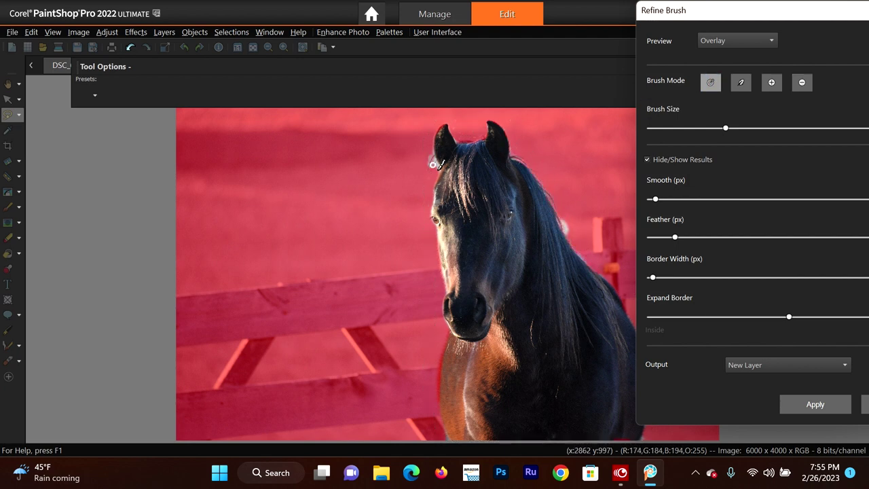
mouse_move(429, 161)
left_mouse_down()
mouse_move(510, 155)
mouse_move(435, 155)
left_mouse_up()
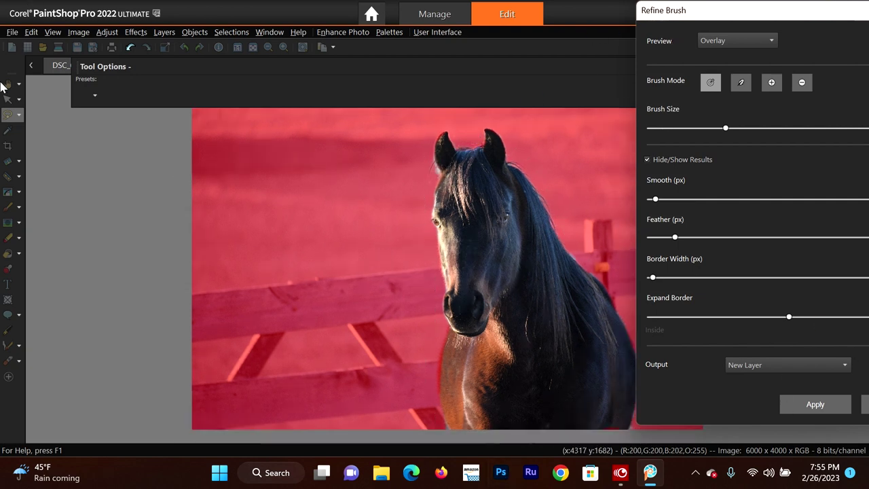
left_click_drag(780, 15, 721, 13)
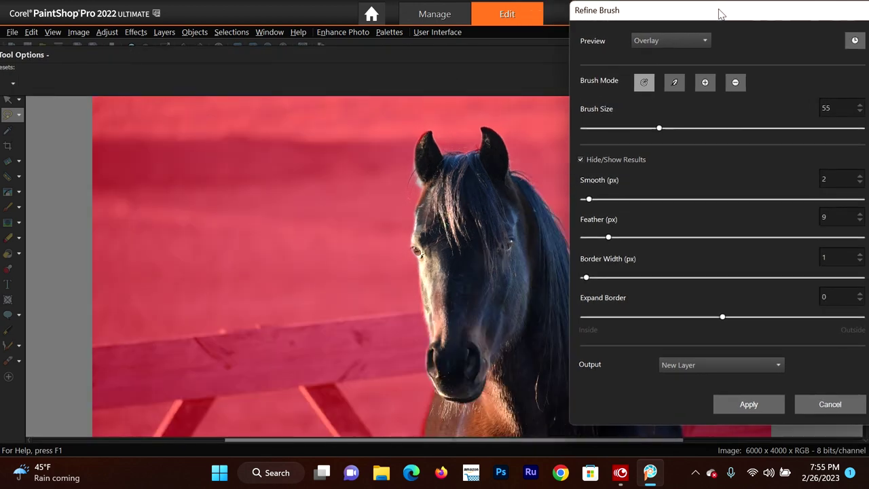
Add the missing area of the horse's chest below the muzzle back to the subject, and return the brush to Refine mode
mouse_move(666, 10)
left_mouse_down()
mouse_move(730, 3)
mouse_move(730, 10)
left_mouse_up()
left_click(771, 82)
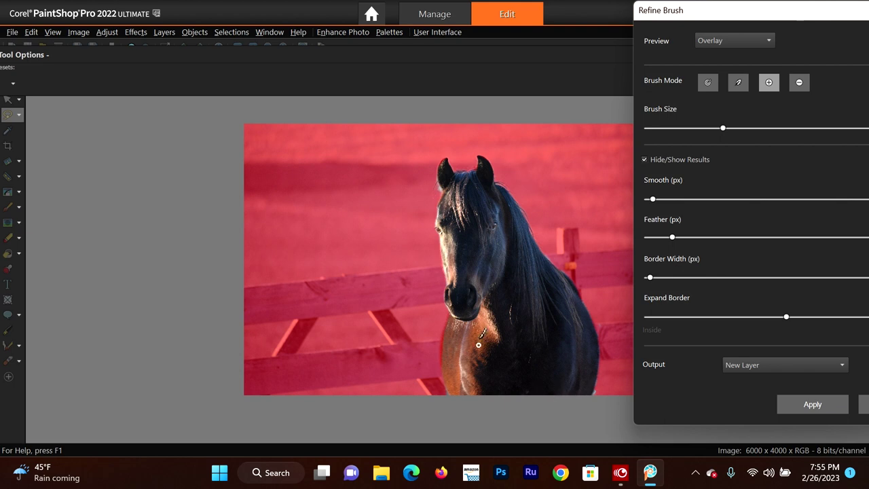
left_click(709, 82)
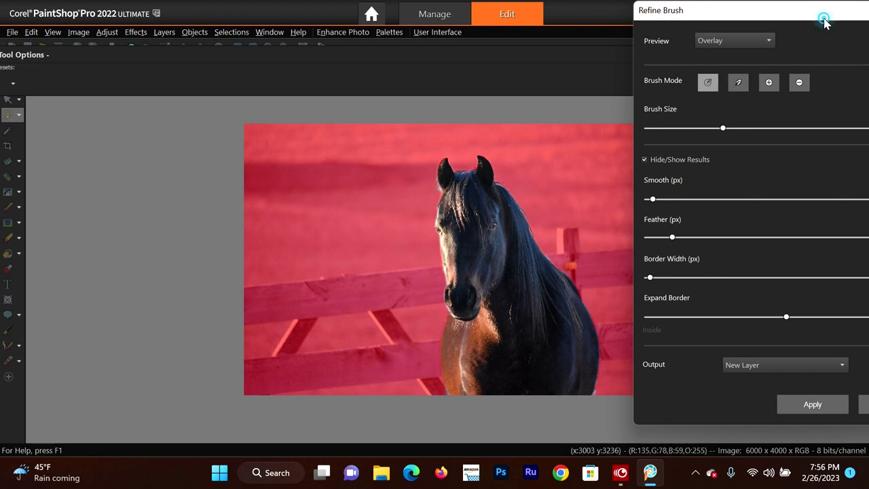
Set the Refine Brush output to New Layer and apply the refined selection
left_click_drag(824, 23, 570, 9)
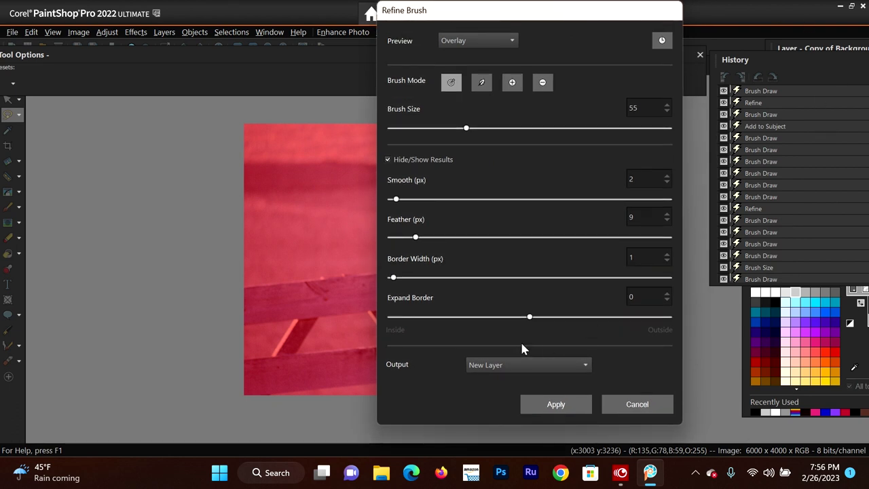
left_click(584, 366)
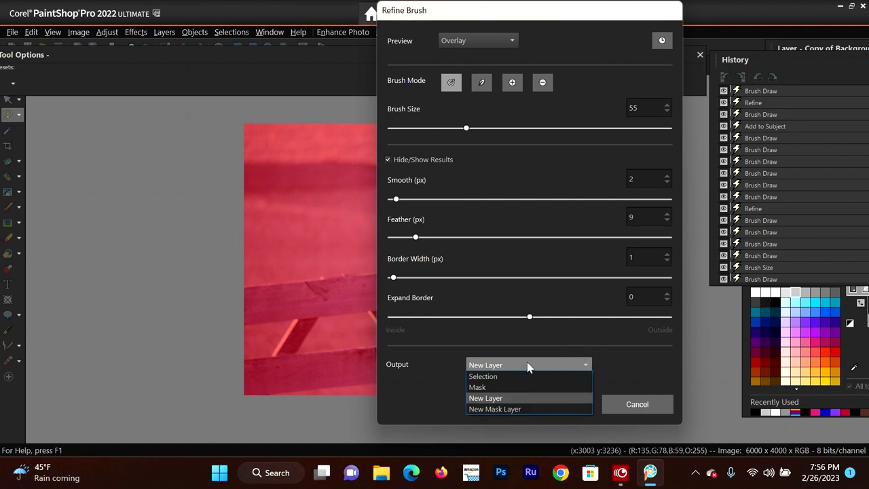
left_click(485, 400)
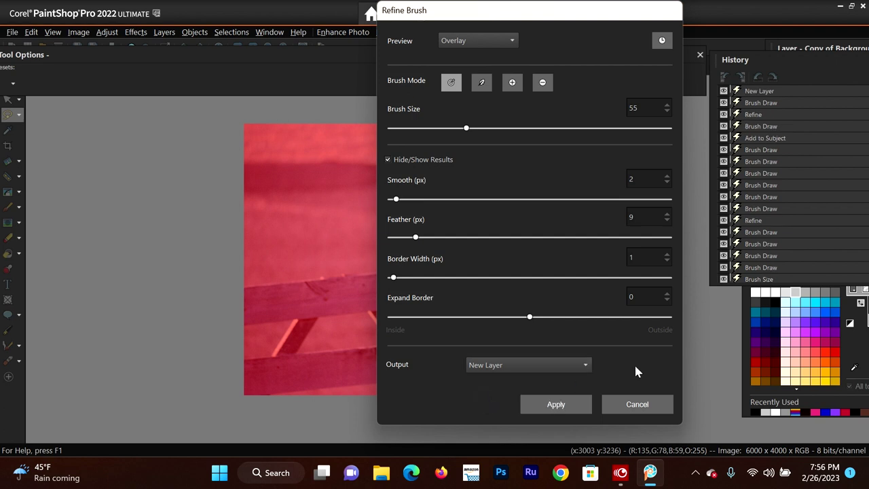
left_click(557, 405)
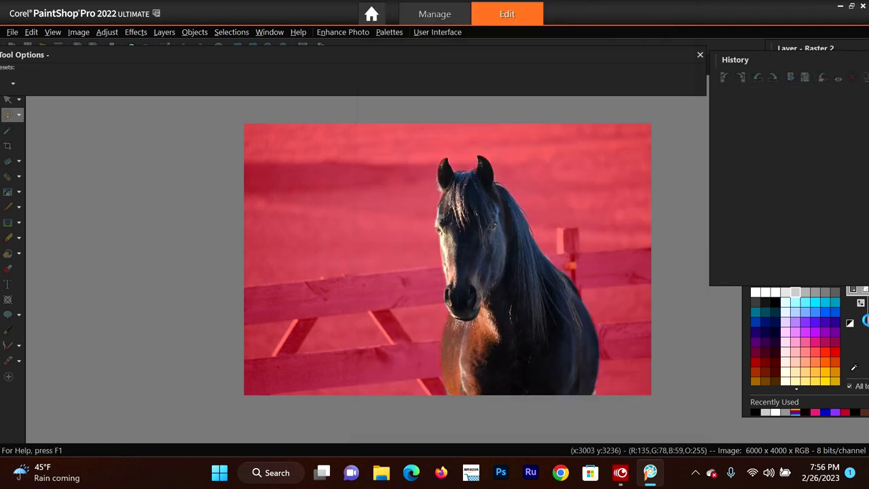
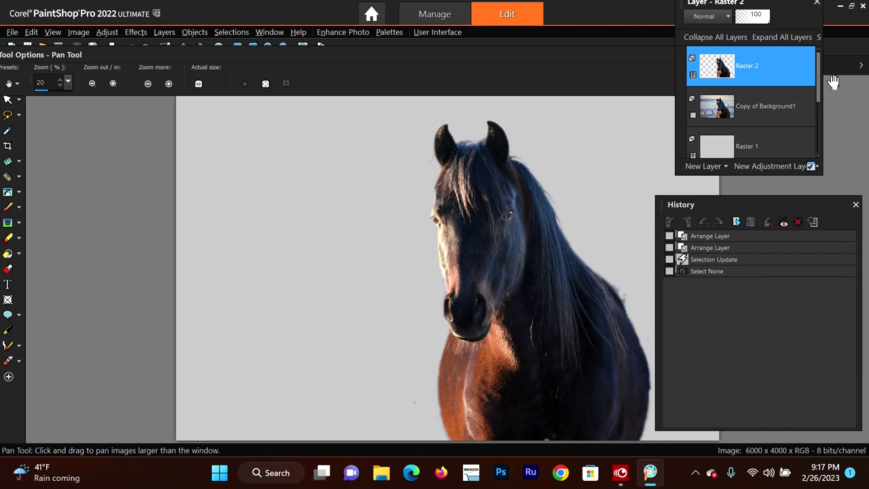
Clear the selection around the horse cutout, leaving the name of the Raster 2 layer as it is
mouse_move(704, 68)
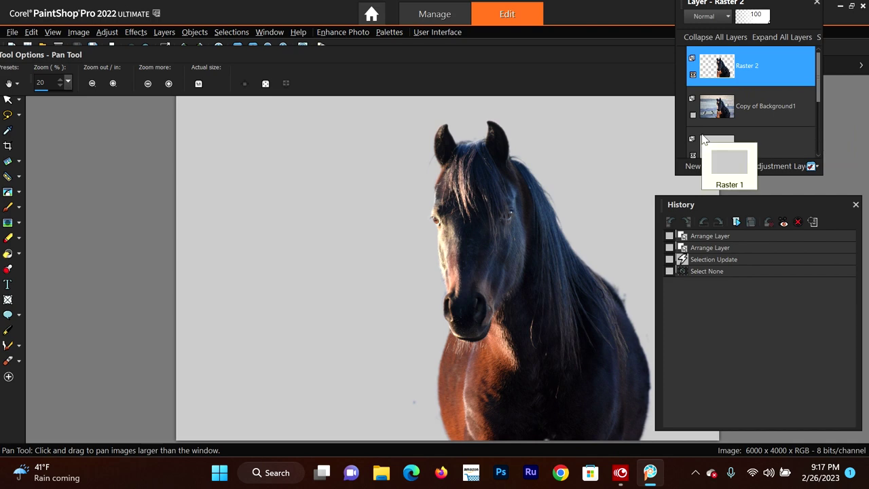
mouse_move(725, 100)
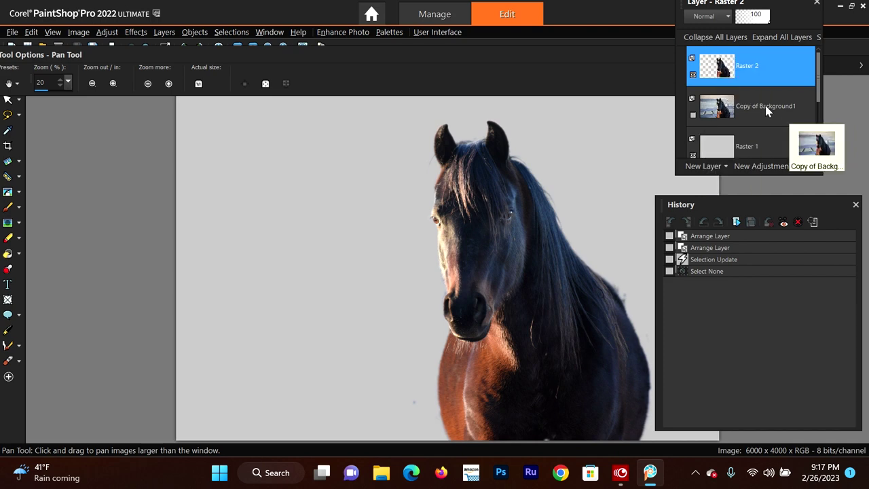
mouse_move(813, 103)
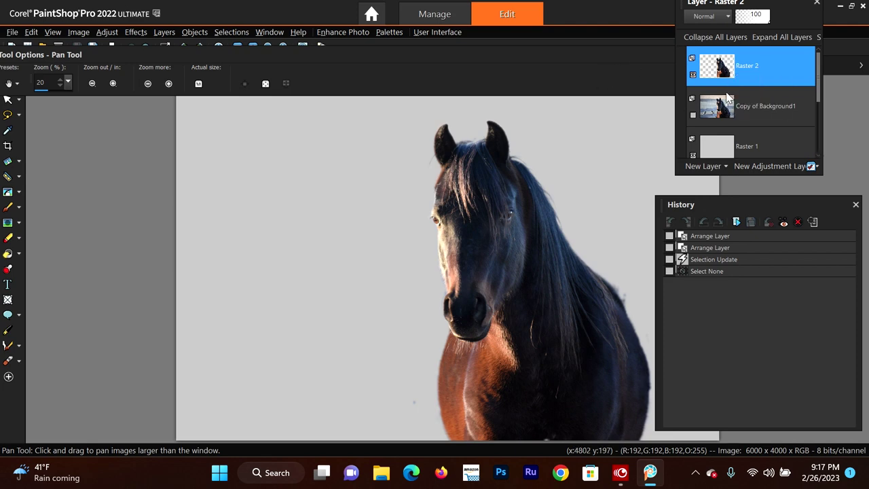
mouse_move(706, 144)
key("minus")
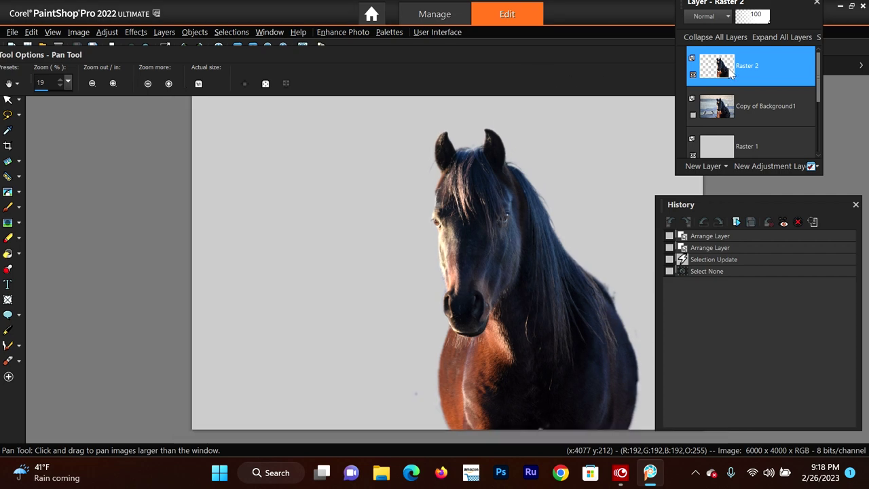
left_click(711, 68)
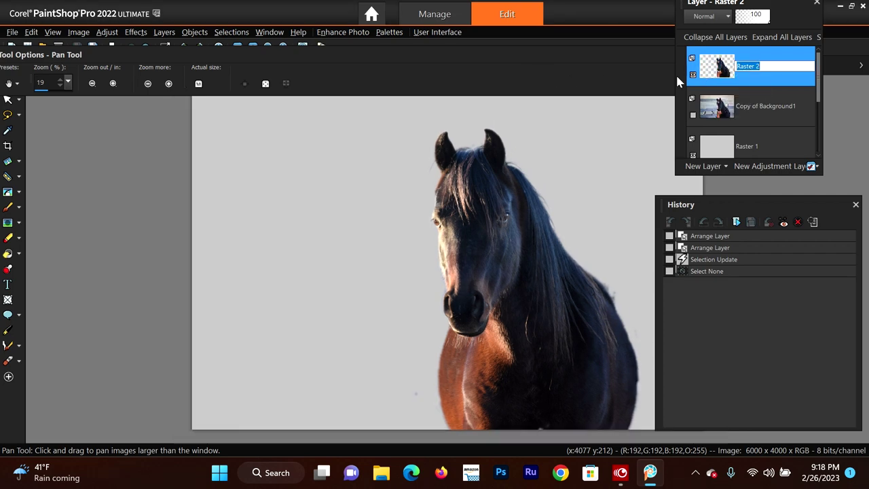
left_click(607, 69)
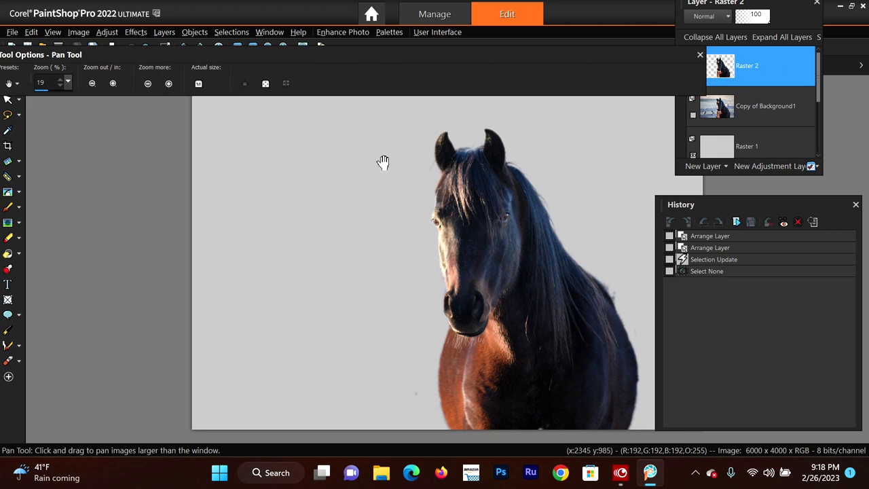
left_click(230, 33)
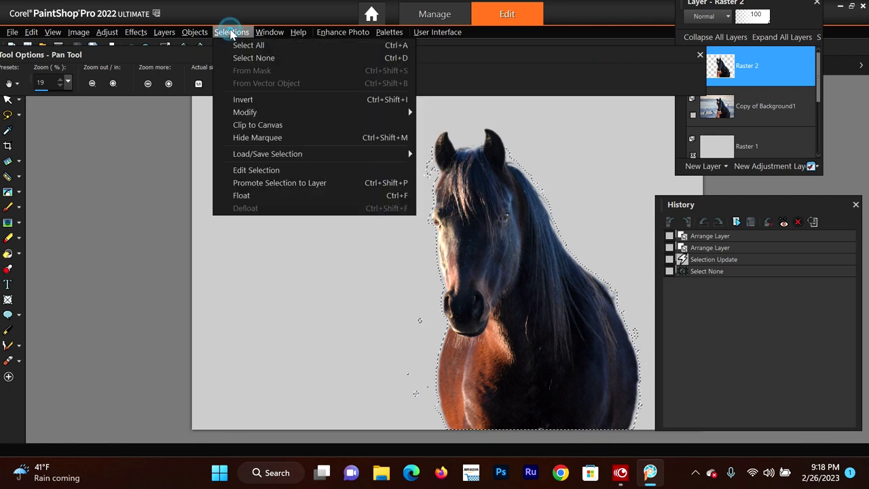
left_click(256, 58)
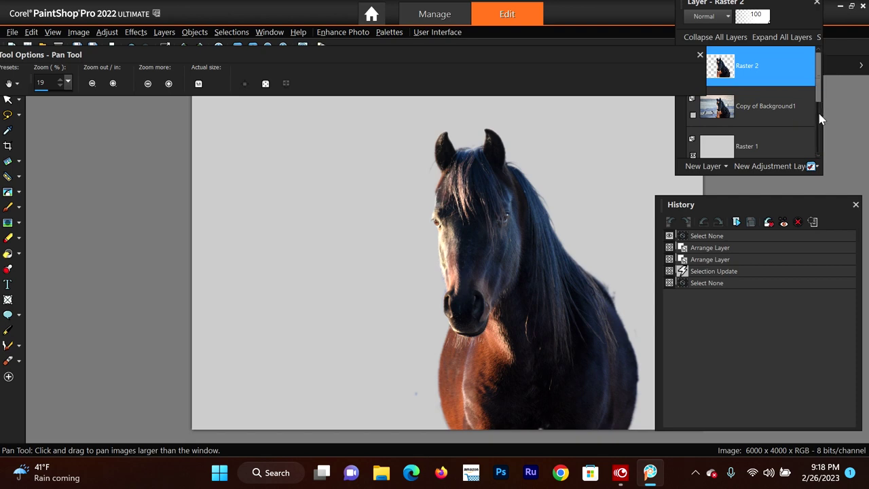
Compare the cutout with the original photo by showing and hiding the Copy of Background1 layer
scroll(816, 121, "down", 1)
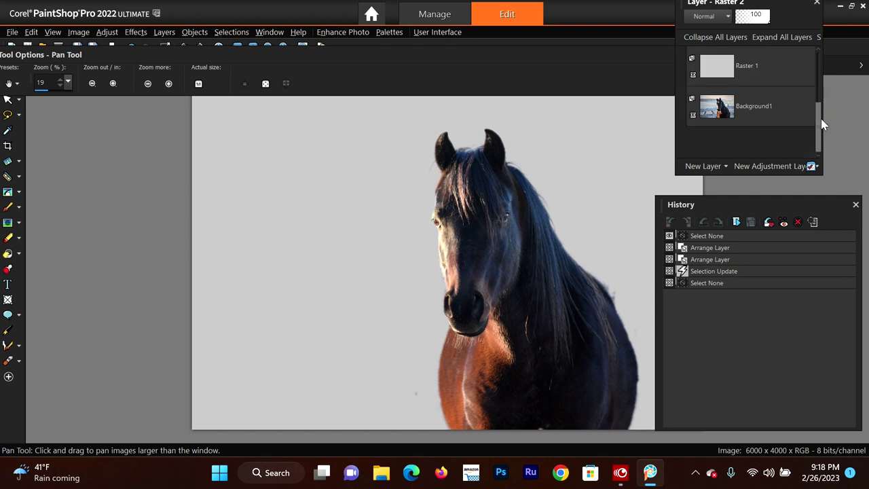
scroll(822, 95, "up", 1)
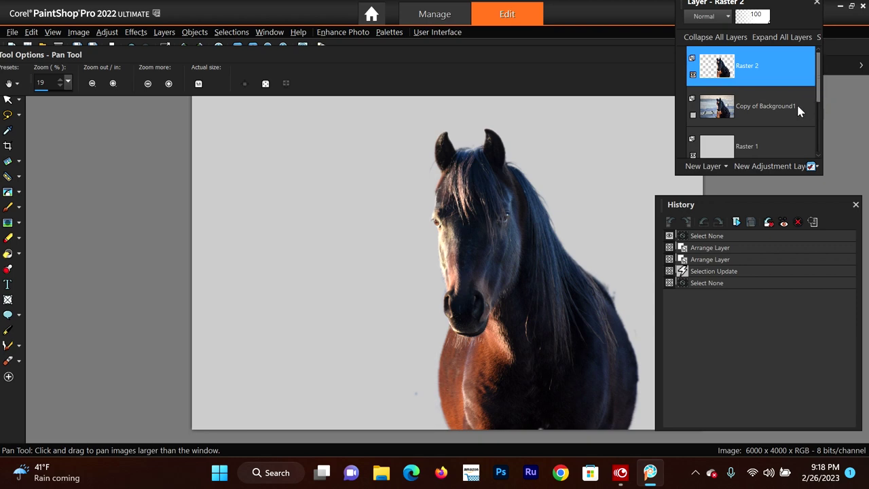
left_click(693, 116)
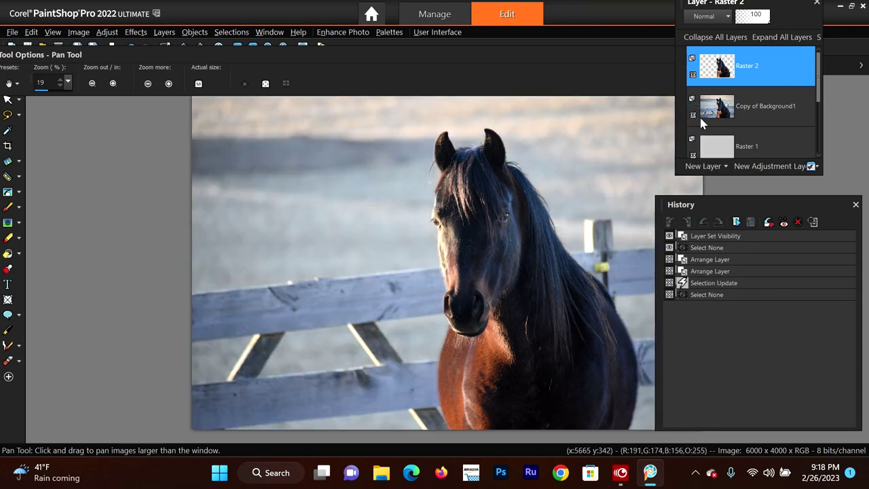
left_click(694, 115)
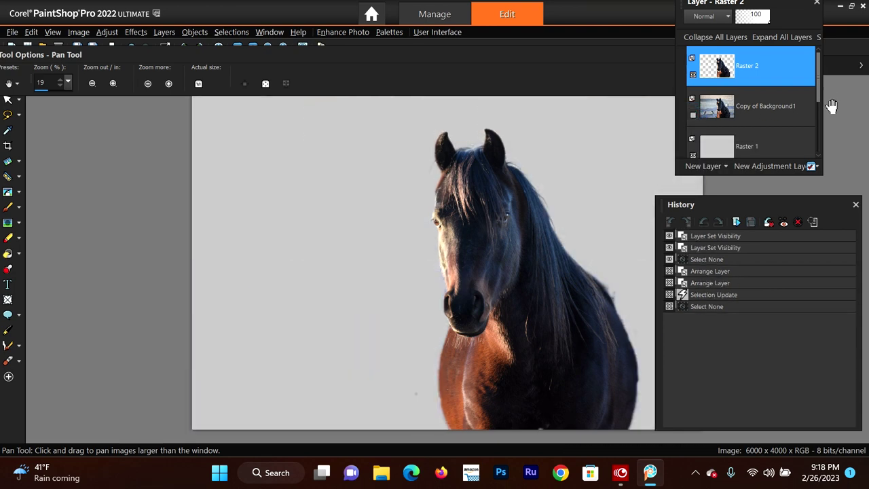
Move the gray Raster 1 layer directly beneath the Raster 2 cutout layer
left_click(717, 146)
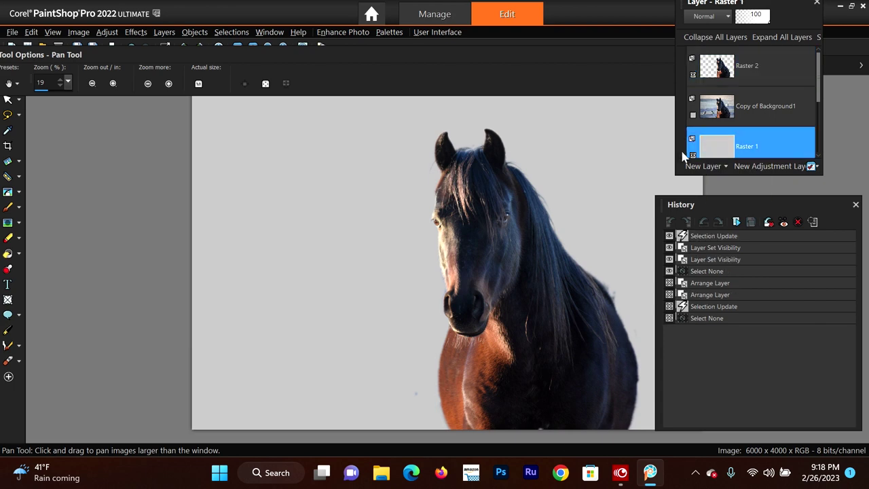
mouse_move(720, 149)
left_click_drag(720, 150, 752, 100)
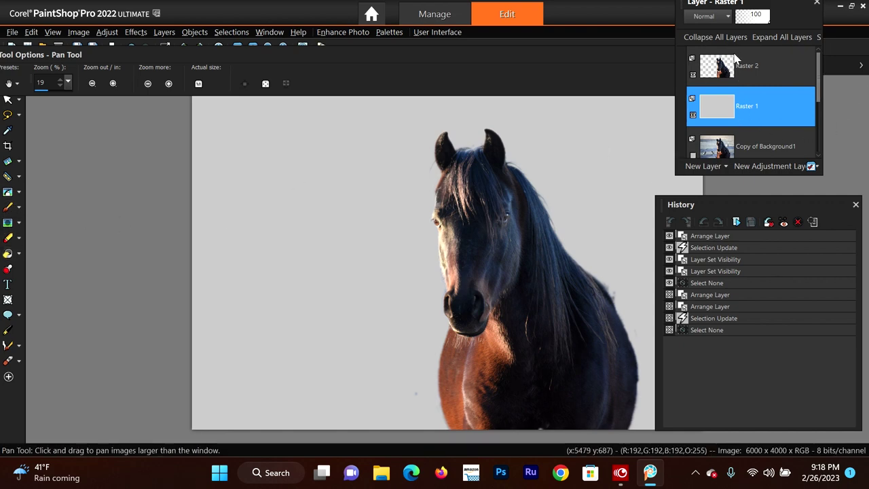
Erase stray background remnants beside the horse's lower back on the Raster 2 layer with the Eraser tool
left_click(775, 68)
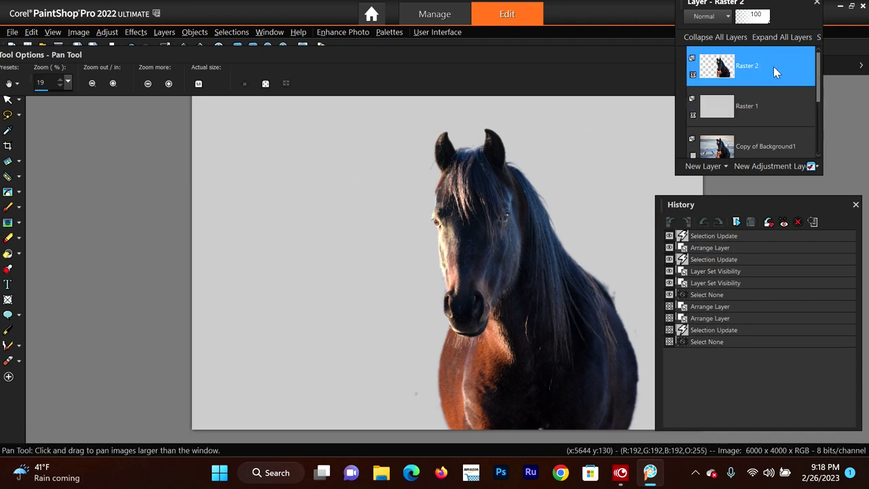
left_click(19, 239)
left_click(61, 239)
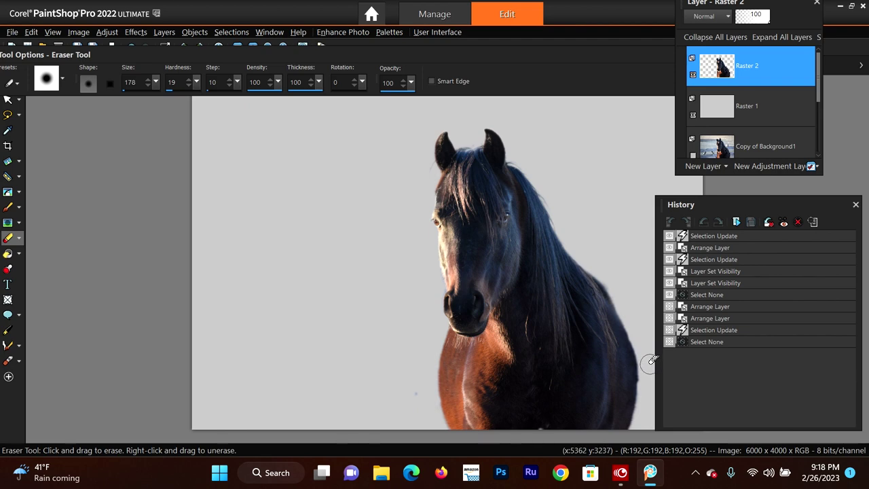
left_click(641, 417)
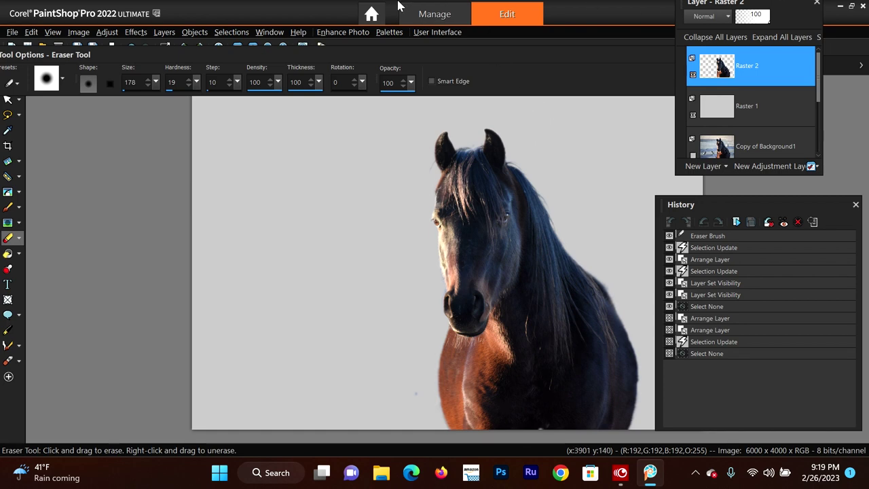
Merge the Raster 2 horse cutout down into the gray Raster 1 layer
left_click(163, 34)
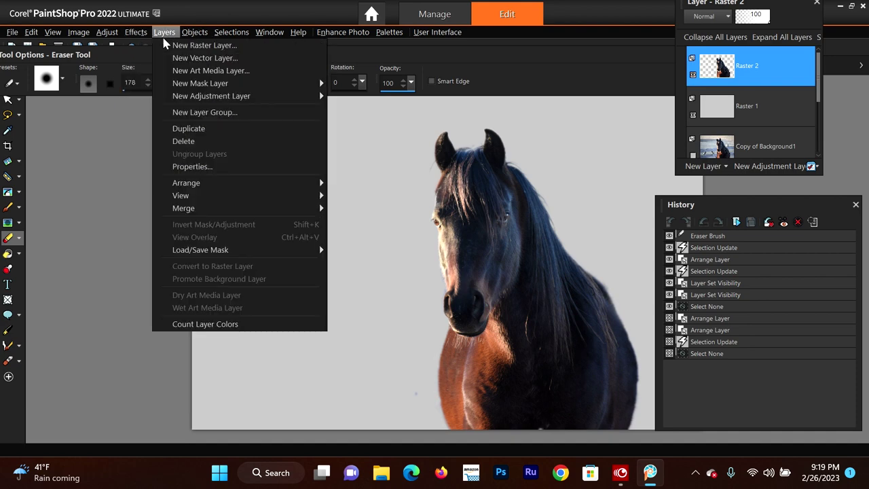
mouse_move(202, 208)
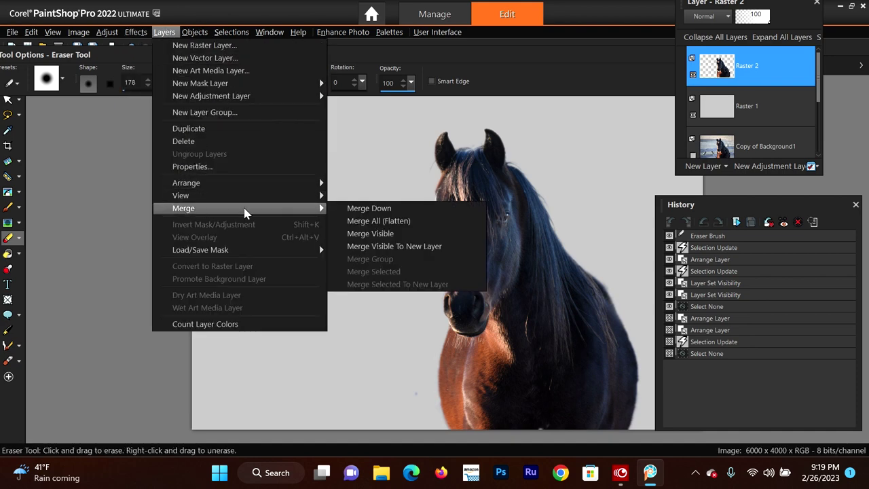
left_click(391, 211)
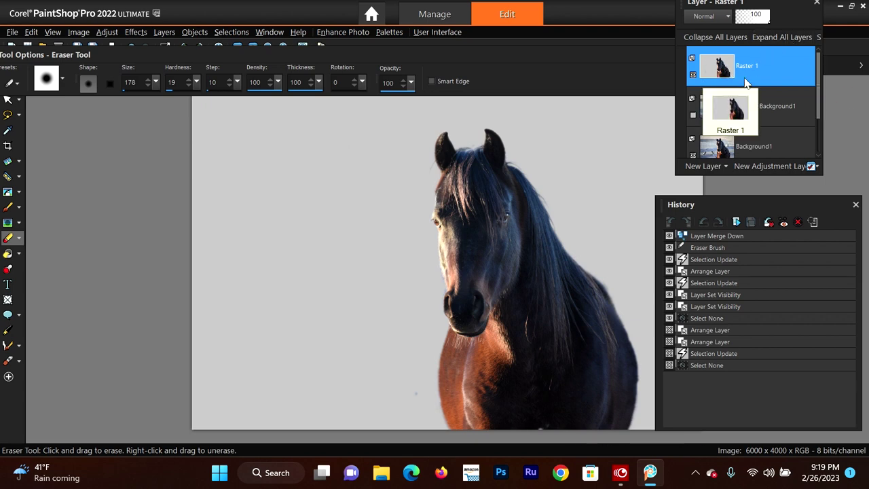
Flatten all layers into a single background and inspect the whole image
left_click(165, 33)
mouse_move(219, 211)
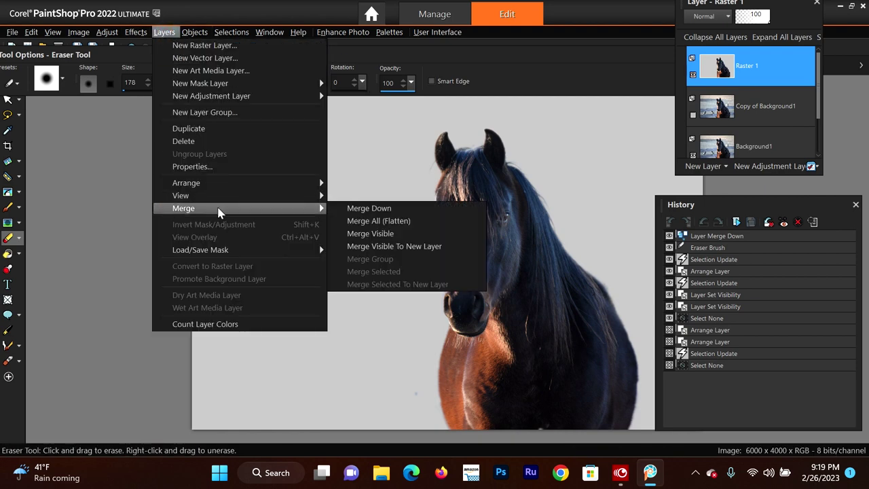
left_click(372, 222)
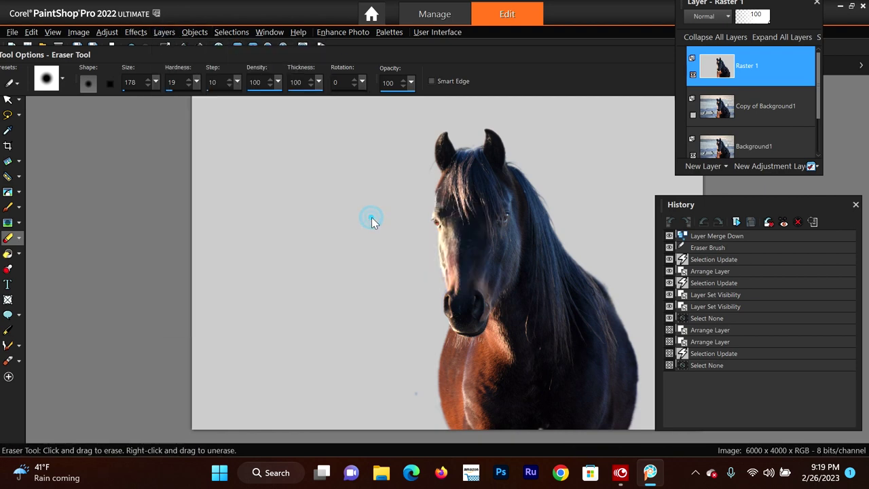
scroll(598, 108, "down", 1)
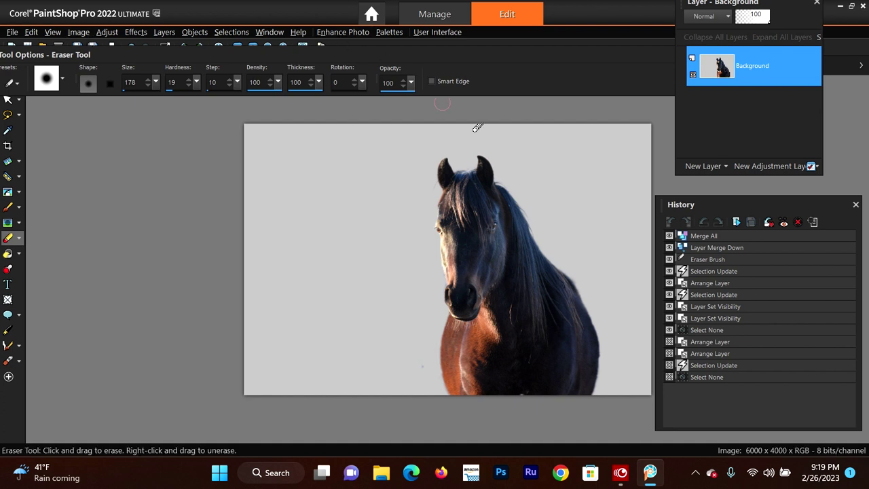
scroll(495, 140, "up", 1)
scroll(552, 150, "down", 1)
Step back through the history to before the merging and erasing, and delete the Raster 2 horse cutout layer
left_click_drag(790, 3, 784, 28)
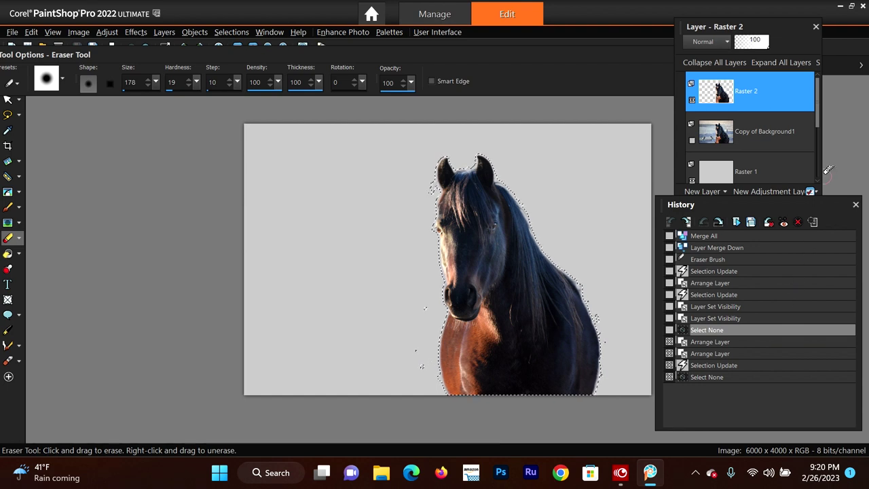
left_click(745, 132)
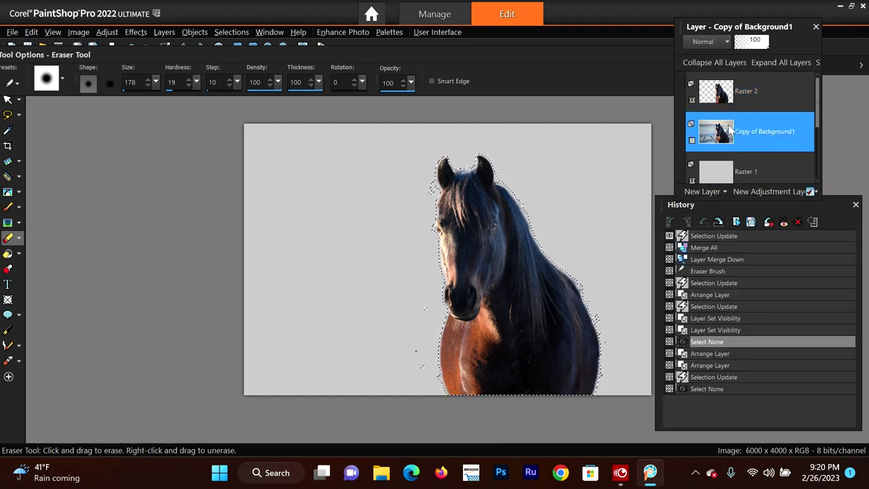
scroll(781, 126, "down", 1)
scroll(781, 126, "up", 1)
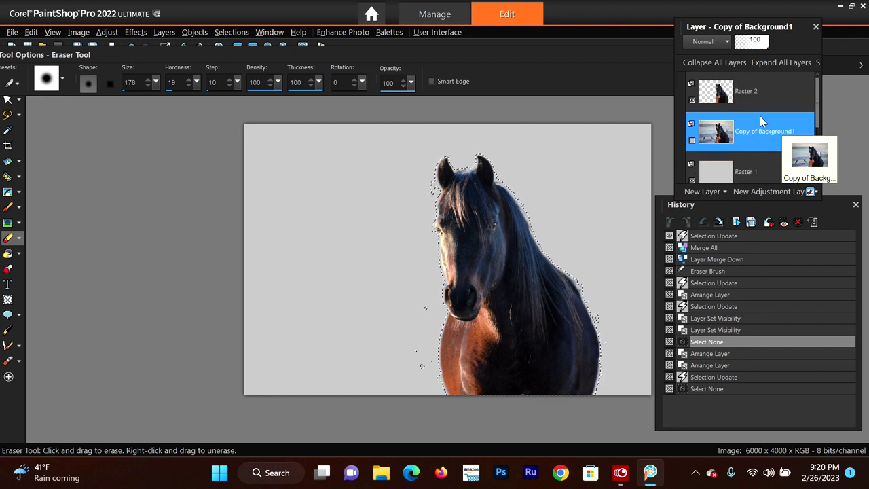
left_click(728, 98)
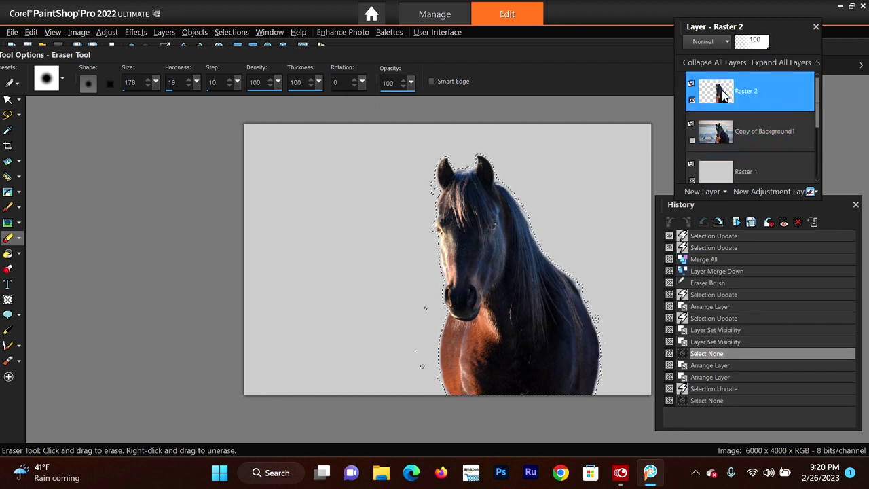
right_click(719, 88)
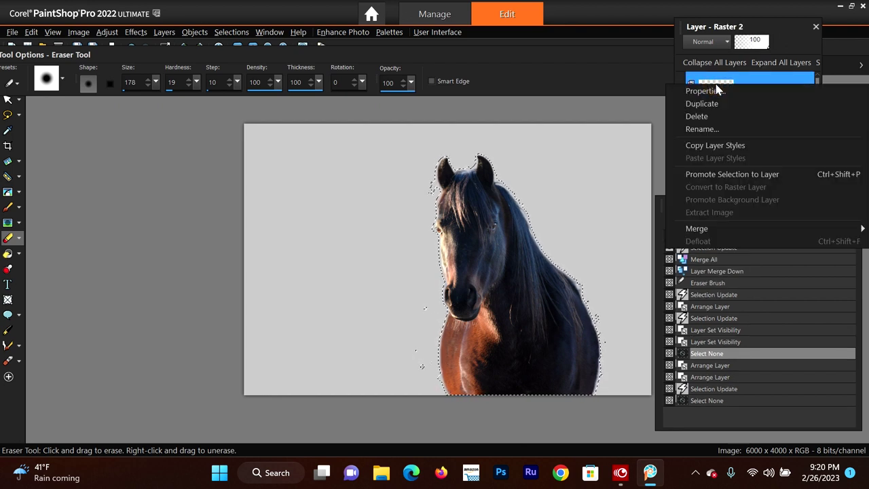
left_click(699, 117)
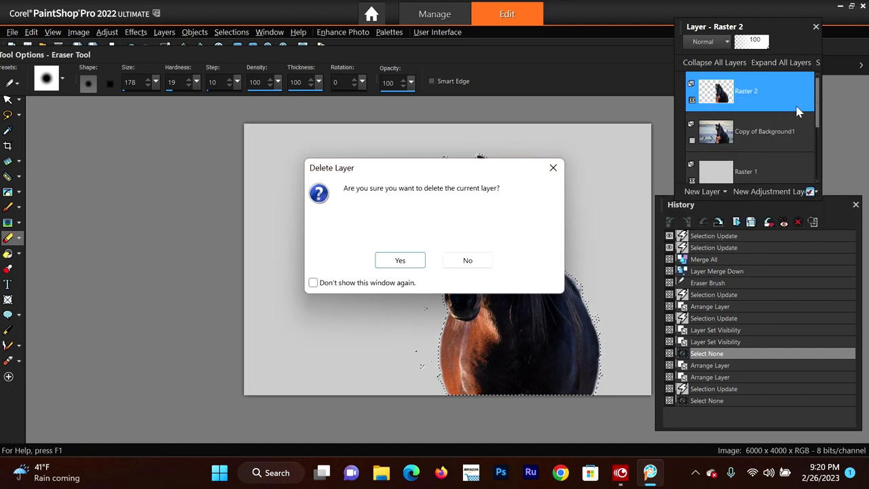
left_click(400, 261)
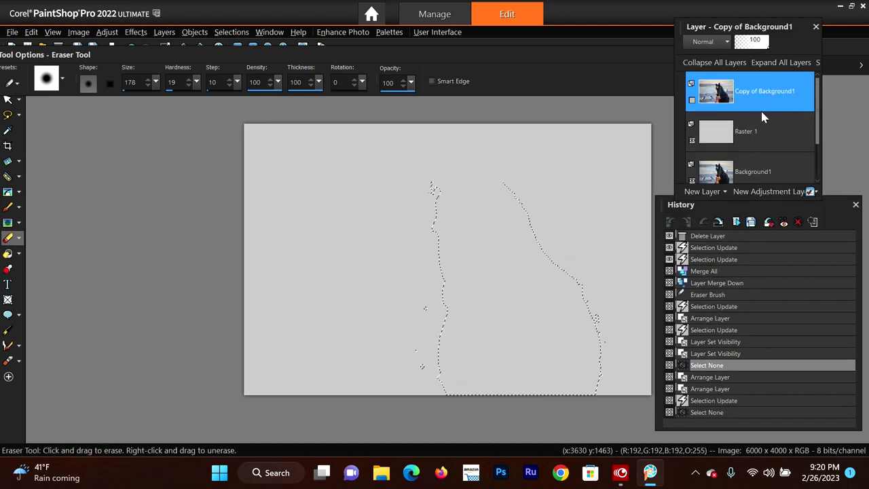
Deselect the horse selection and make the Copy of Background1 layer visible
left_click(718, 129)
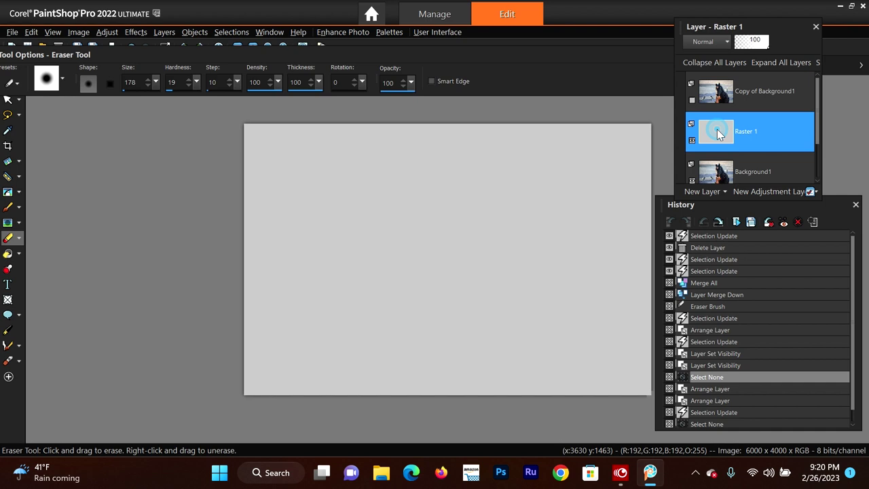
left_click(722, 93)
left_click_drag(722, 92, 751, 114)
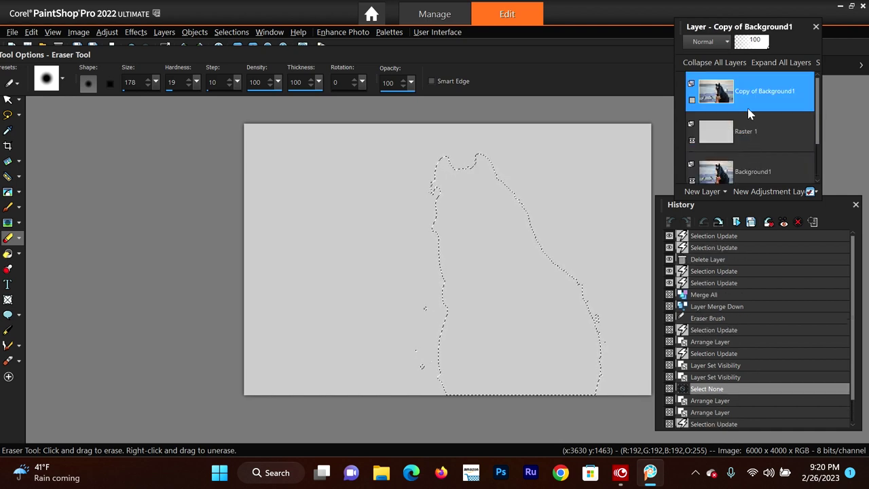
left_click(231, 32)
left_click(251, 58)
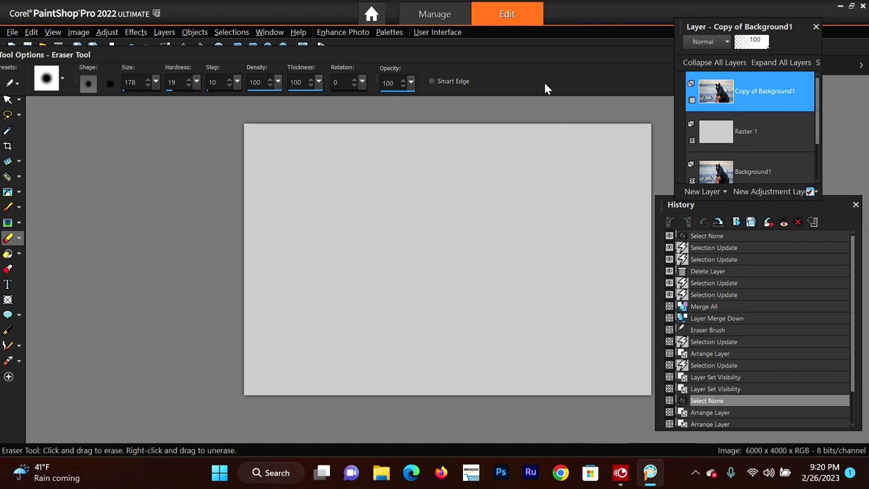
left_click(693, 101)
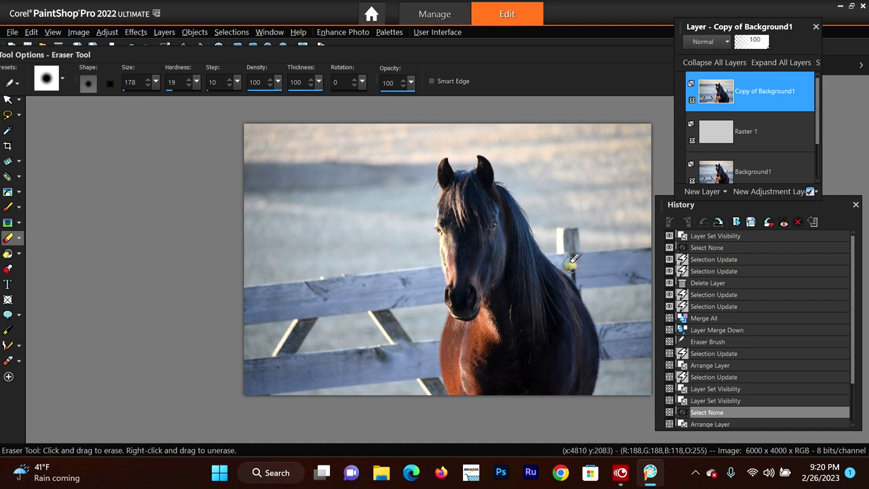
scroll(501, 227, "up", 2)
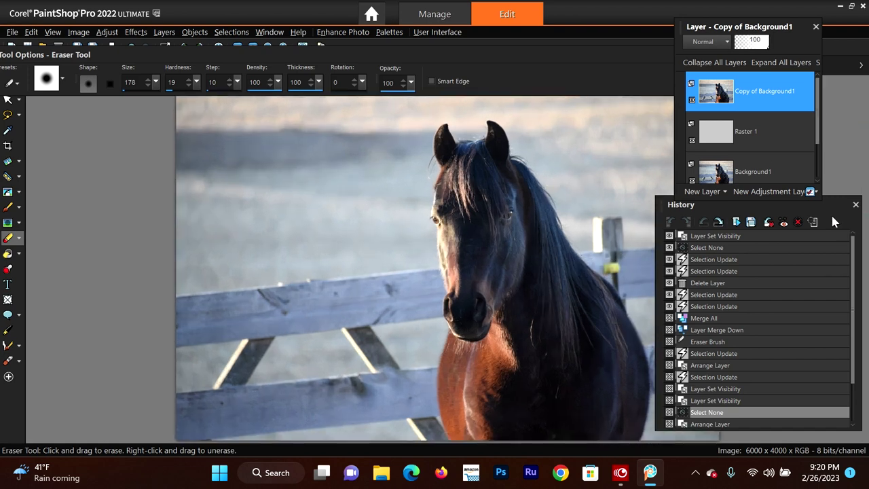
Try a Hide All mask layer on Copy of Background1 and undo it
left_click(170, 37)
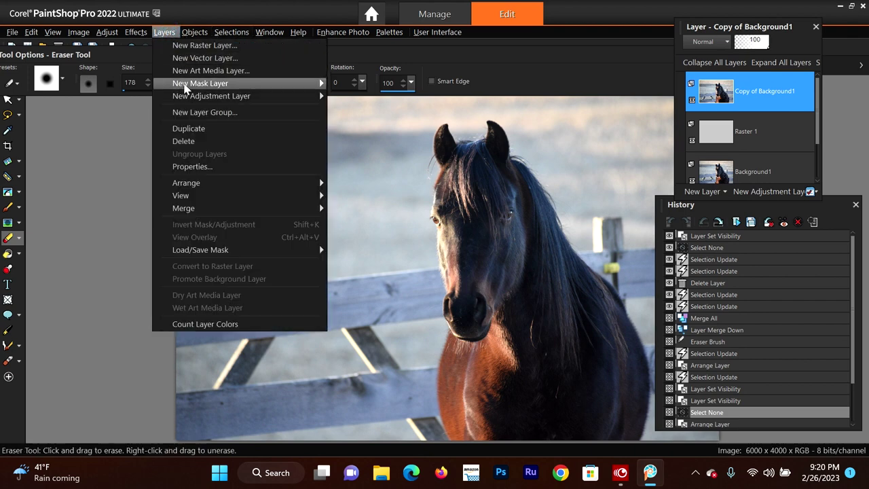
mouse_move(187, 87)
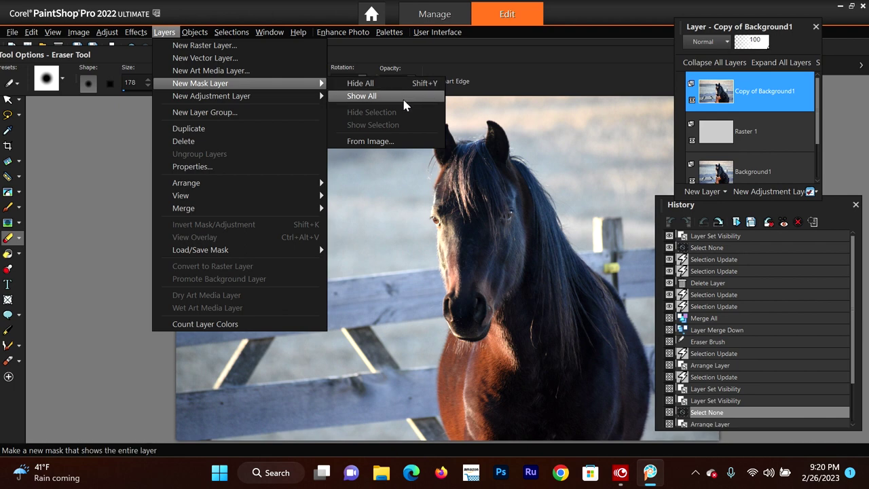
left_click(772, 94)
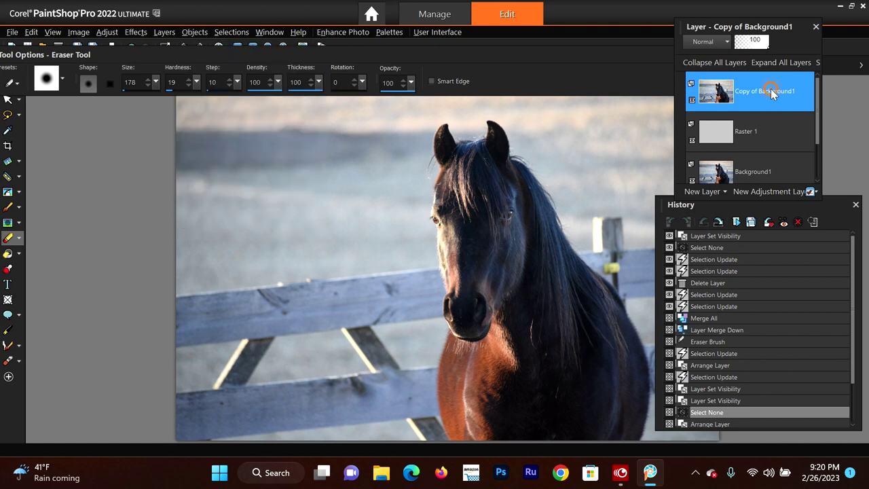
left_click(835, 224)
left_click(724, 192)
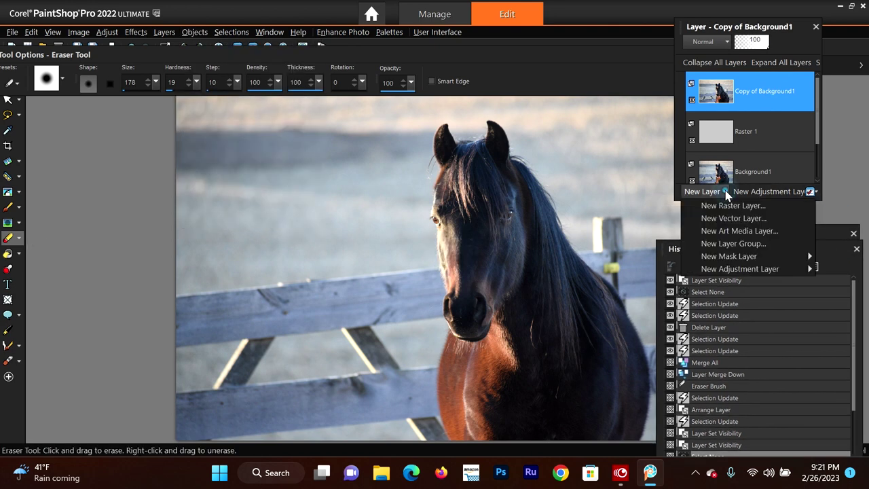
mouse_move(752, 262)
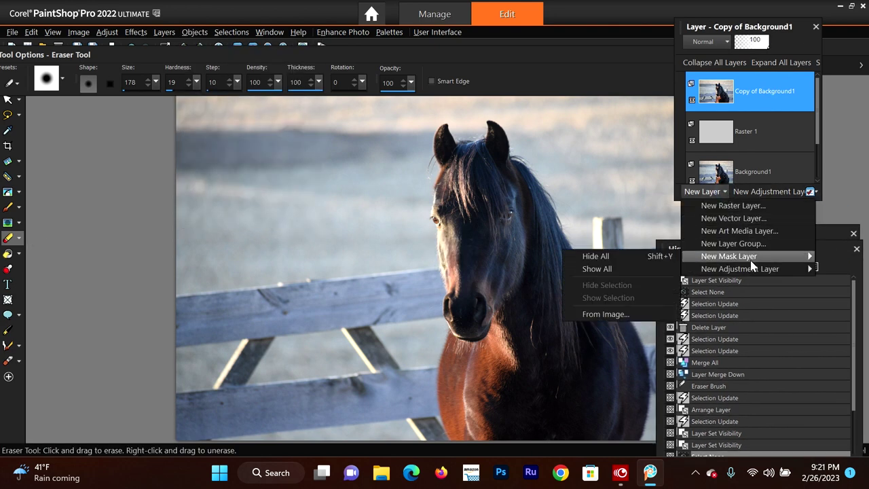
left_click(596, 256)
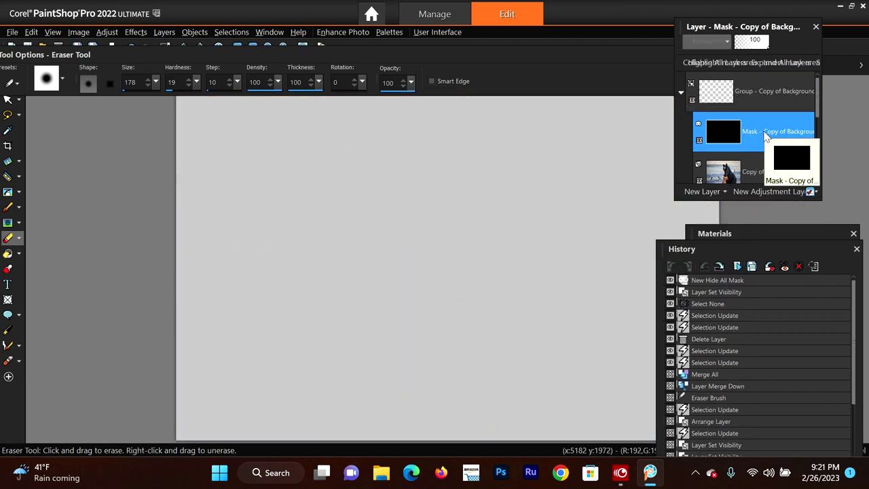
right_click(764, 134)
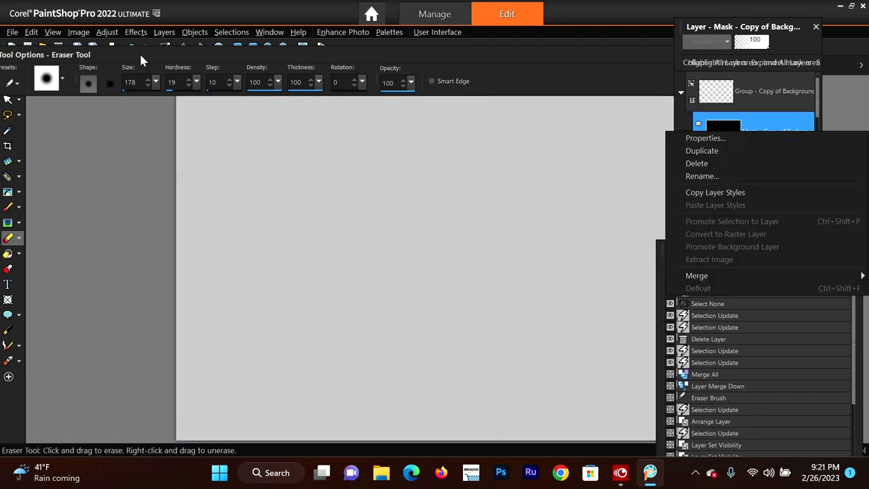
left_click(31, 32)
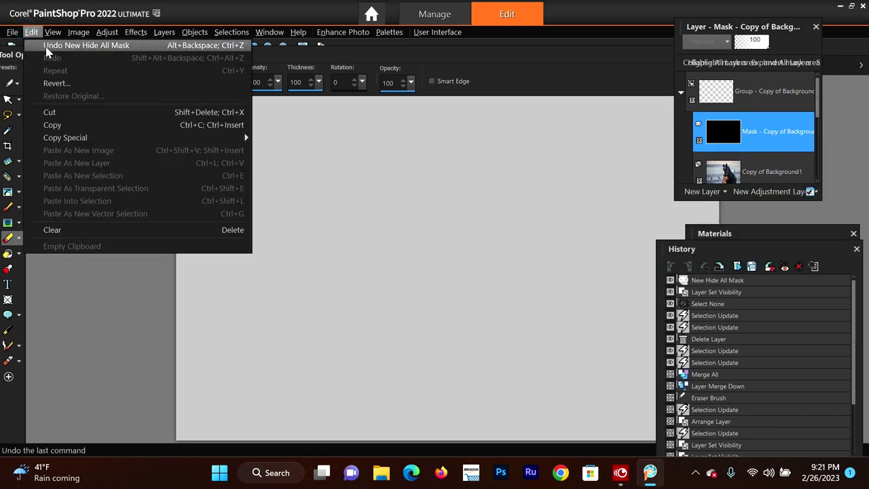
left_click(43, 49)
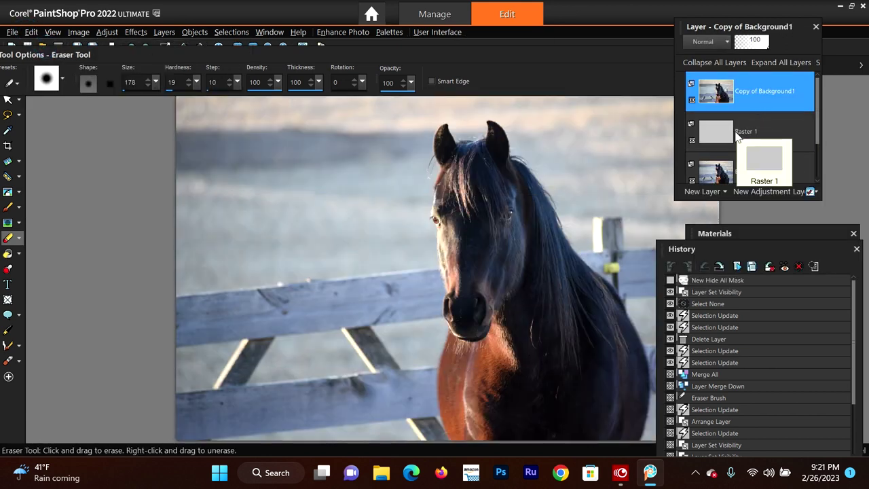
Add a Show All mask layer to the Copy of Background1 layer
right_click(718, 85)
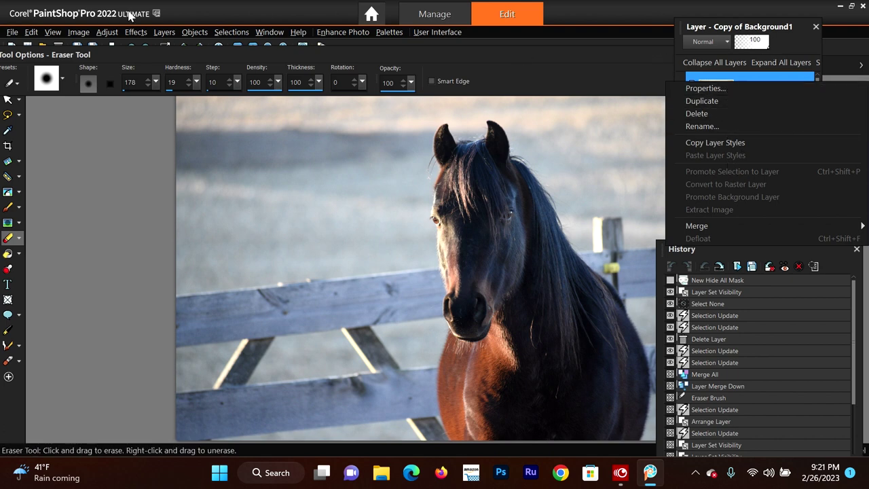
left_click(165, 32)
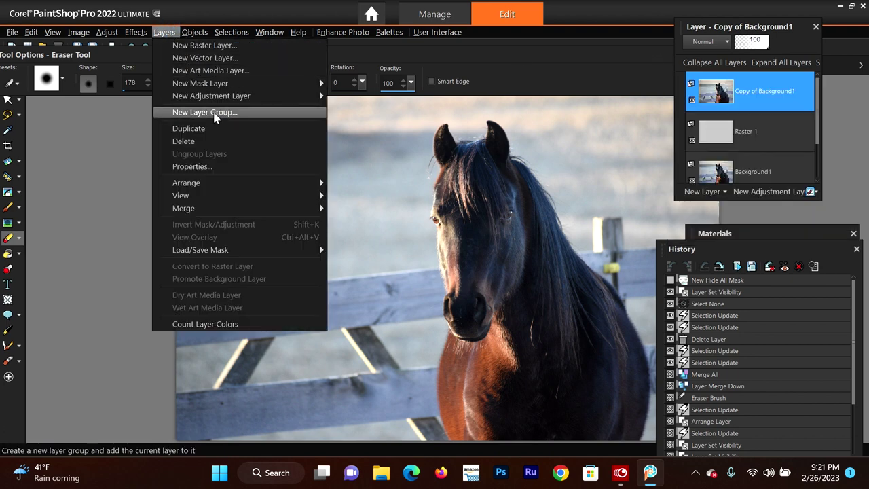
mouse_move(219, 84)
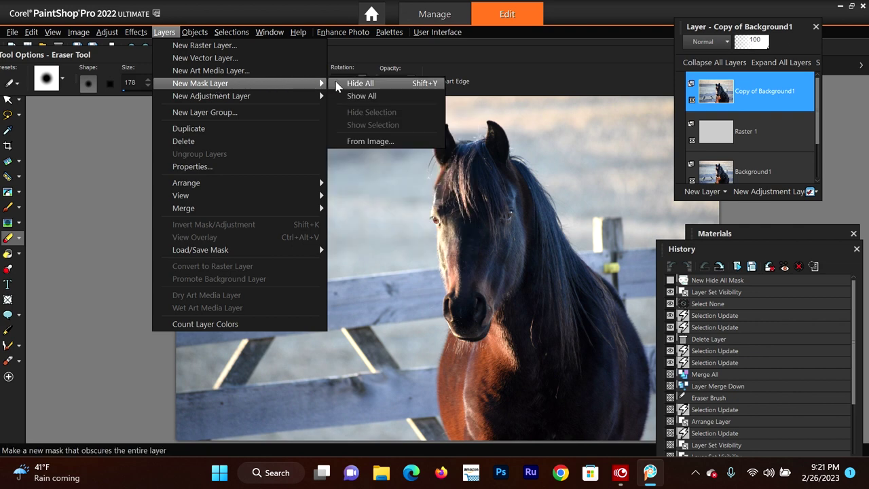
left_click(366, 99)
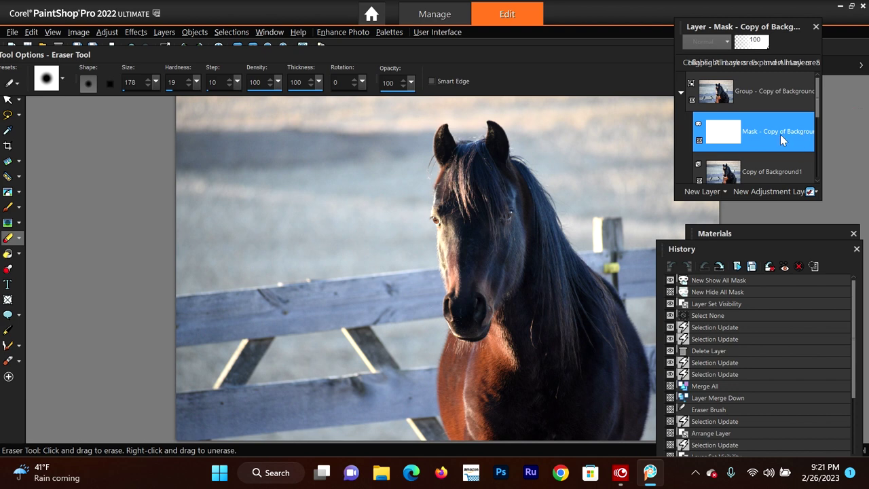
scroll(781, 135, "down", 3)
Set the foreground material colour to white (#ffffff) for working on the mask
mouse_move(762, 232)
left_click_drag(792, 231, 758, 126)
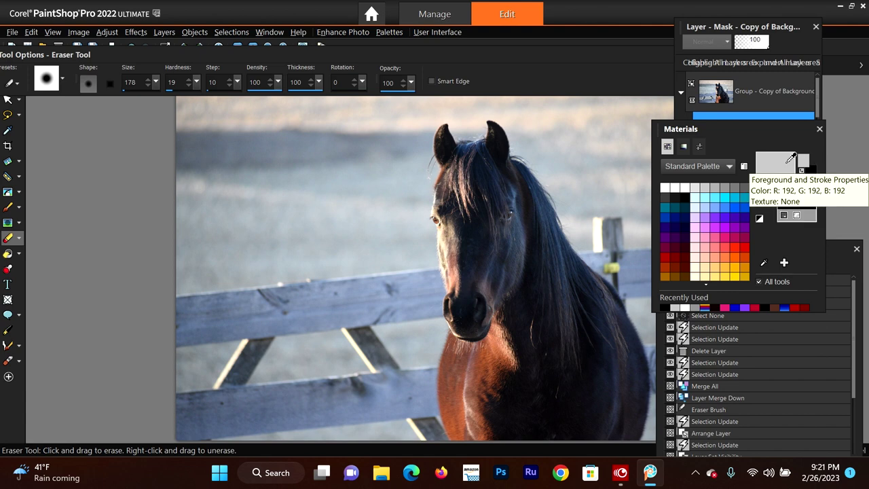
left_click(790, 161)
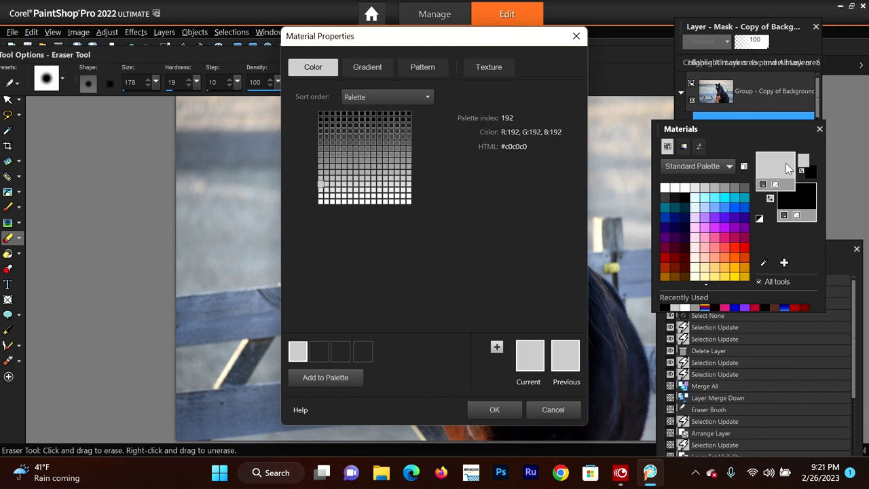
left_click(407, 202)
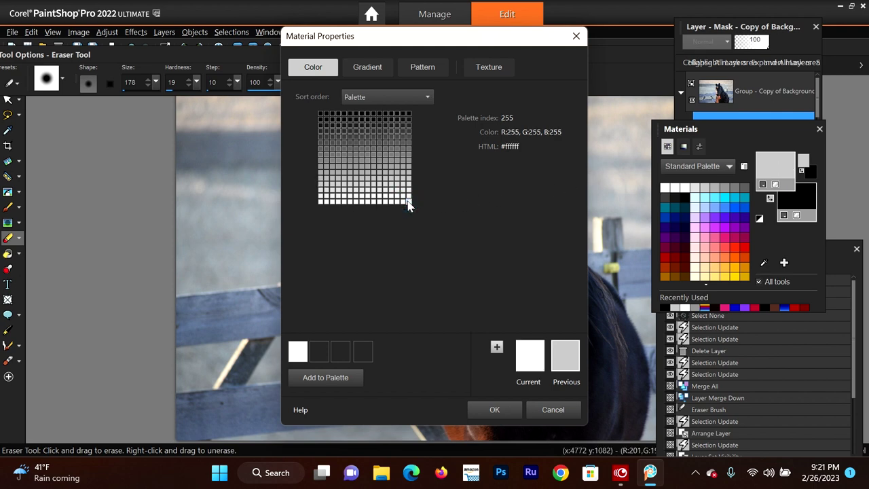
left_click(496, 410)
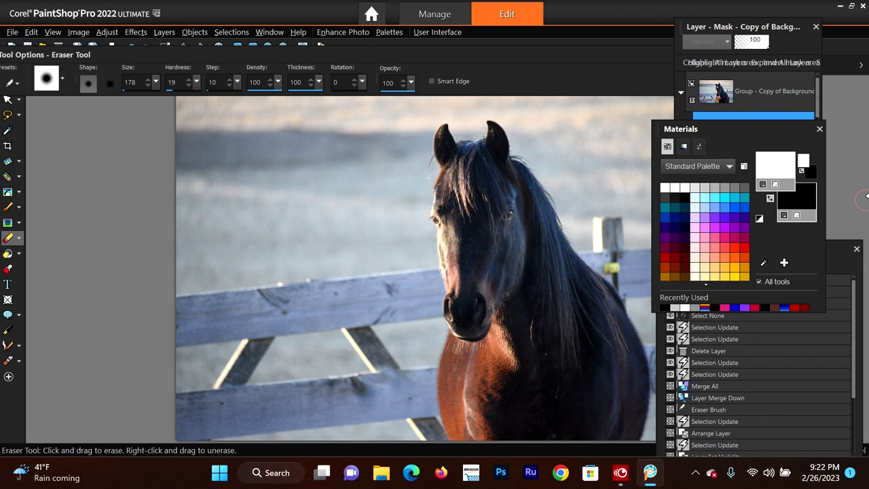
scroll(631, 198, "down", 2)
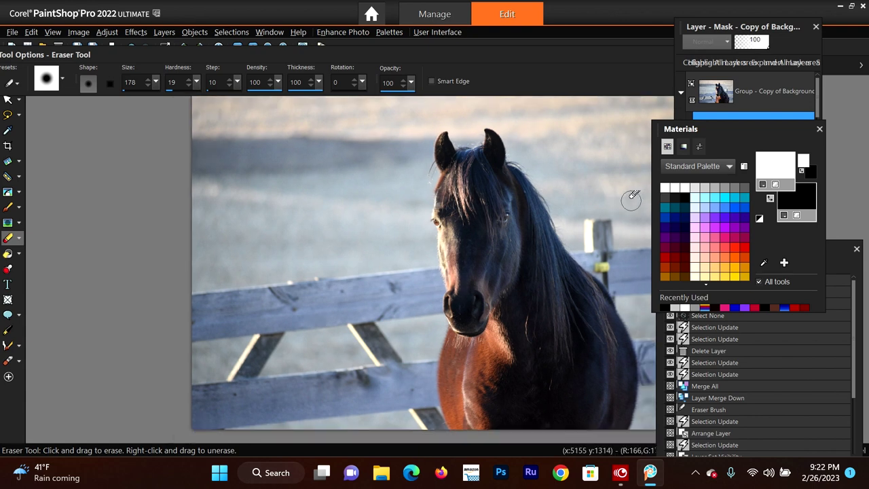
scroll(542, 327, "up", 1)
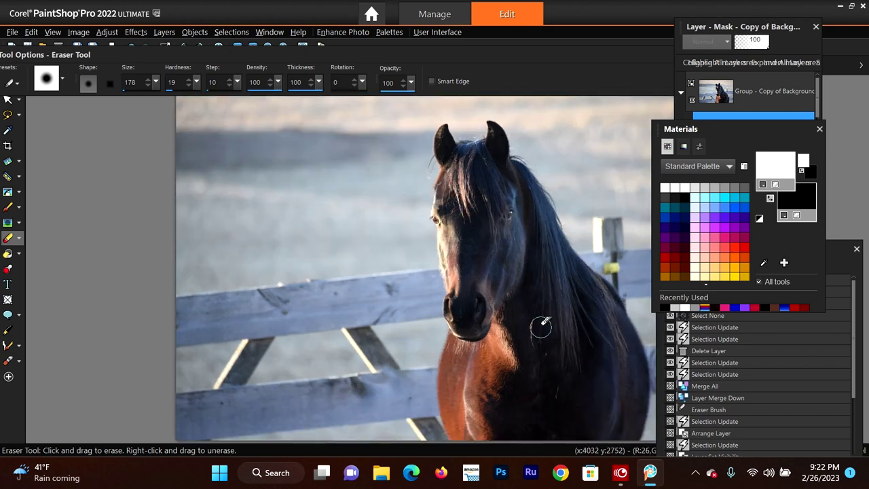
scroll(541, 327, "down", 1)
scroll(542, 327, "down", 1)
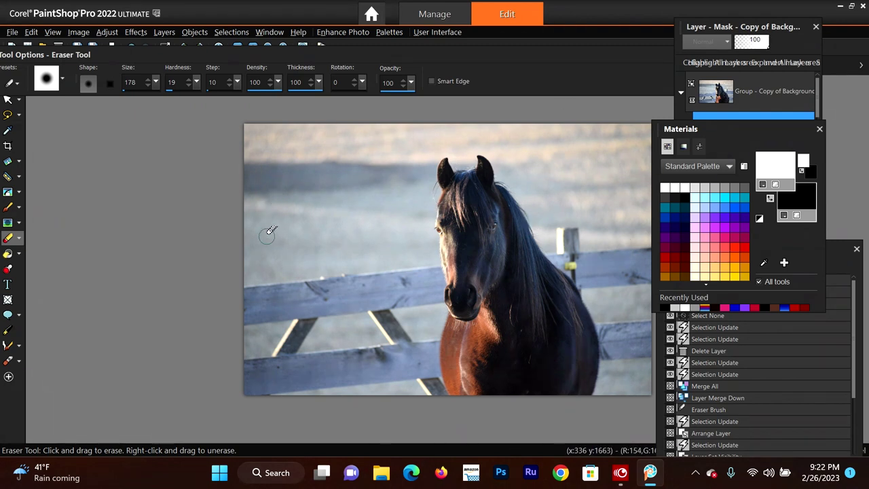
scroll(269, 231, "up", 2)
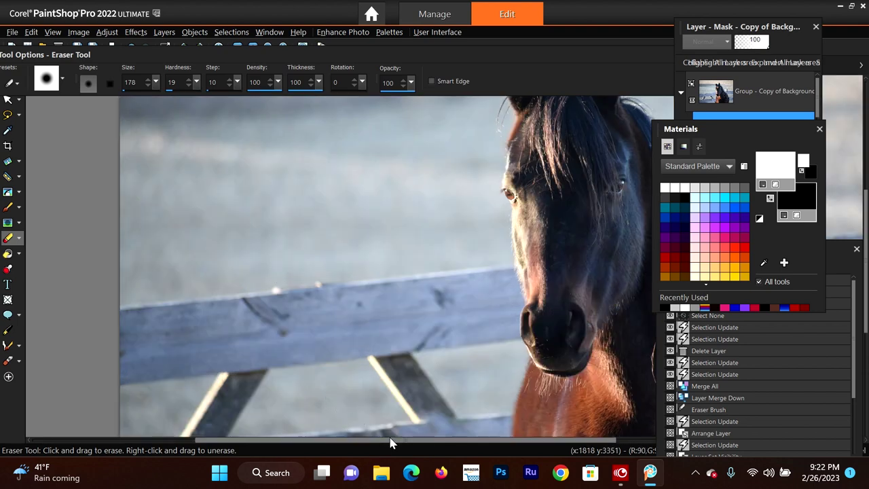
left_click_drag(391, 442, 506, 467)
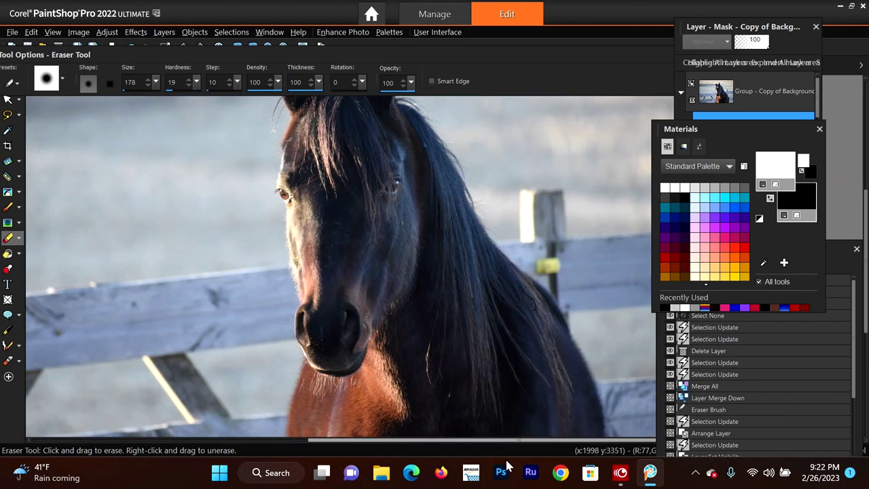
scroll(524, 242, "down", 1)
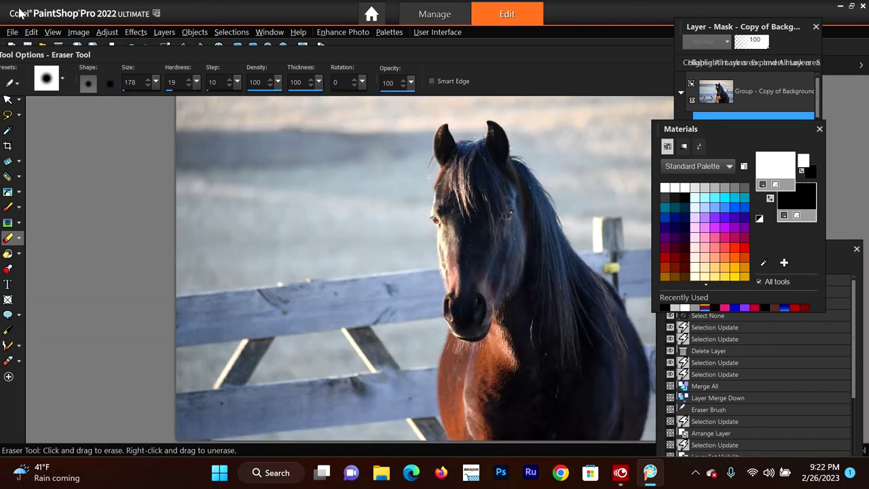
Switch to the Paint Brush with a soft round tip and set its hardness to 50
left_click(20, 210)
left_click(42, 208)
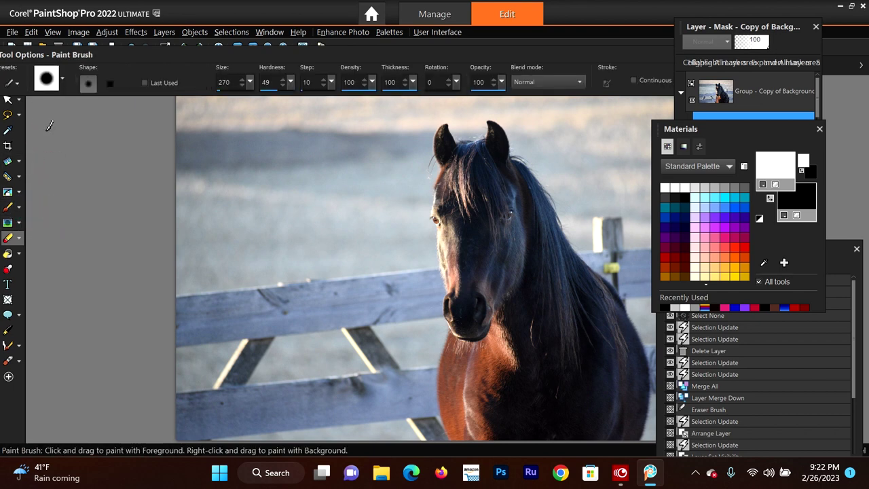
left_click(62, 81)
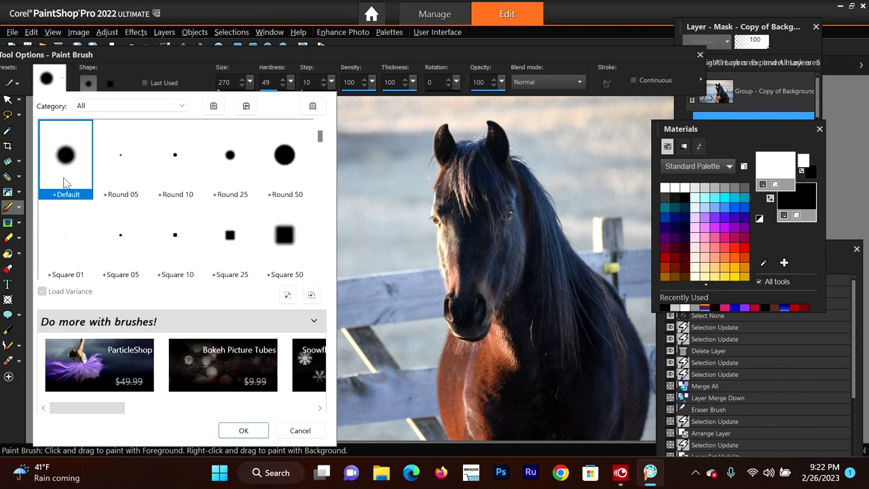
left_click(146, 66)
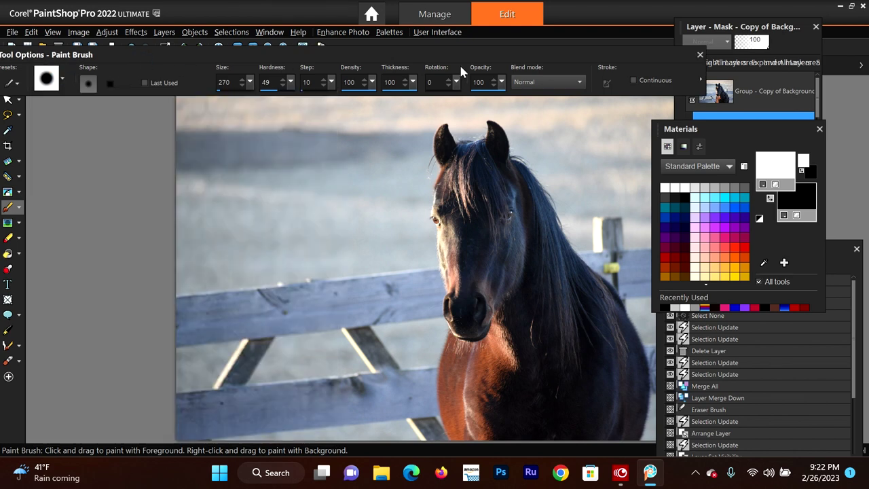
left_click(290, 82)
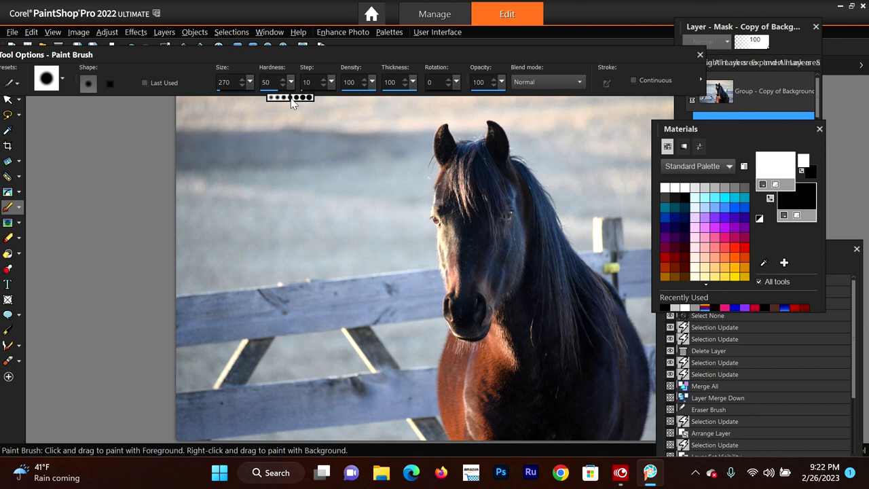
left_click(293, 101)
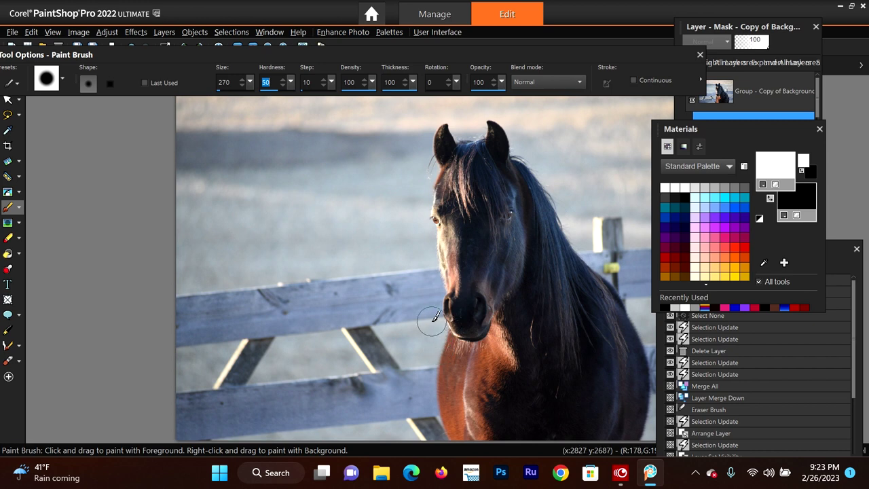
Turn on the Continuous stroke option for the Paint Brush
left_click_drag(568, 52, 496, 49)
left_click(628, 76)
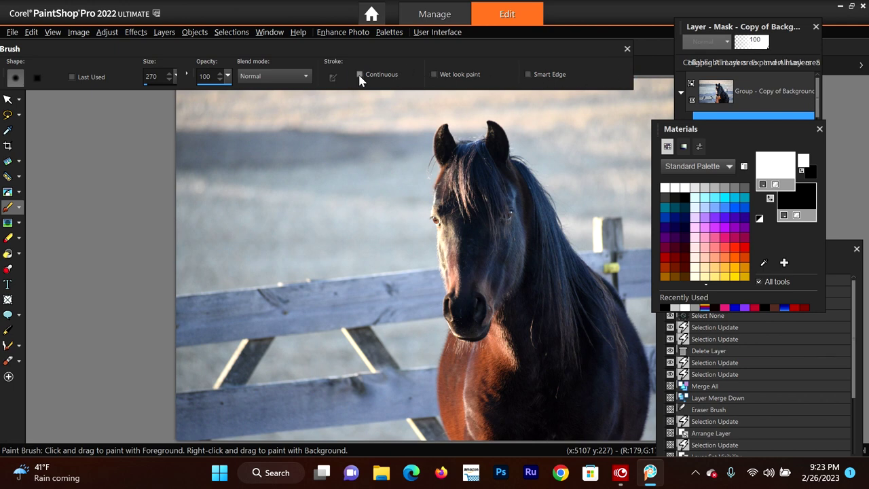
left_click(360, 74)
double_click(401, 53)
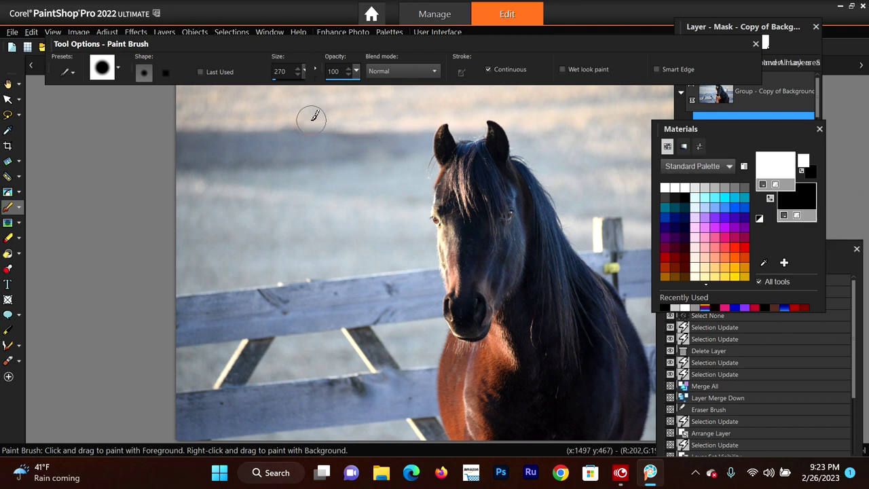
Make black the foreground material and mask out the strip of background along the image's upper edge
left_click(771, 199)
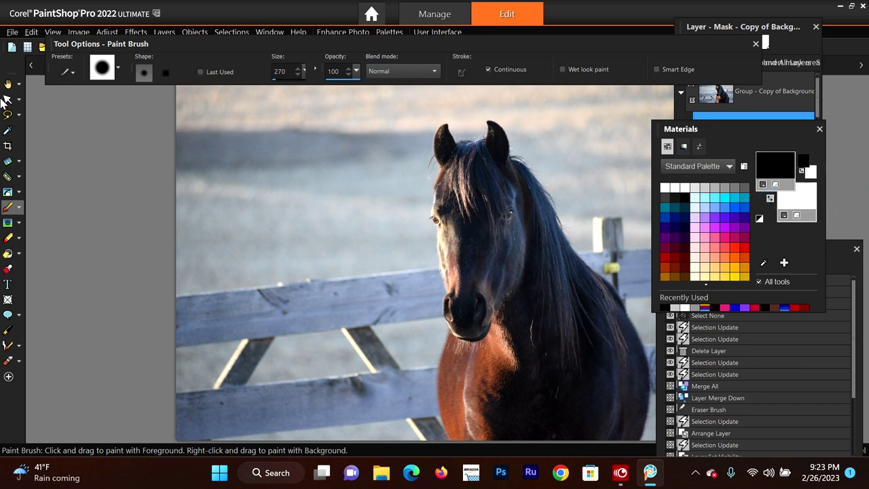
mouse_move(178, 115)
left_mouse_down()
mouse_move(187, 107)
mouse_move(351, 116)
mouse_move(183, 95)
mouse_move(442, 95)
left_mouse_up()
mouse_move(806, 40)
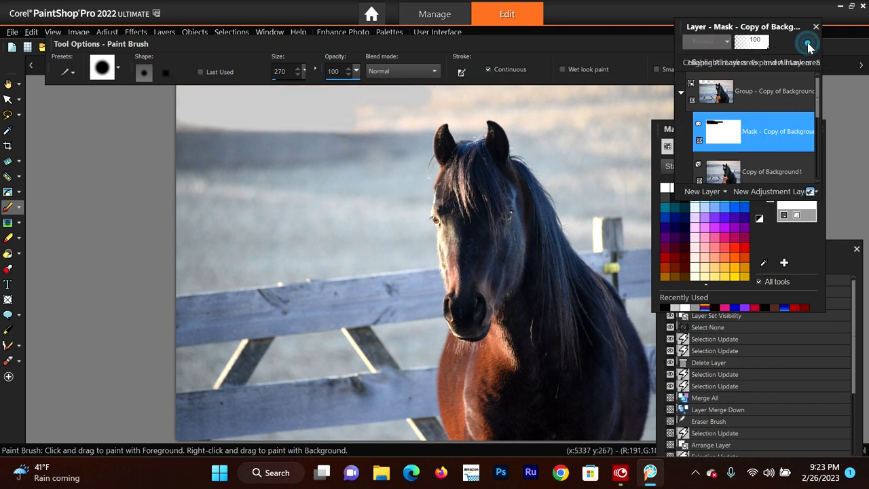
scroll(795, 151, "down", 1)
mouse_move(719, 178)
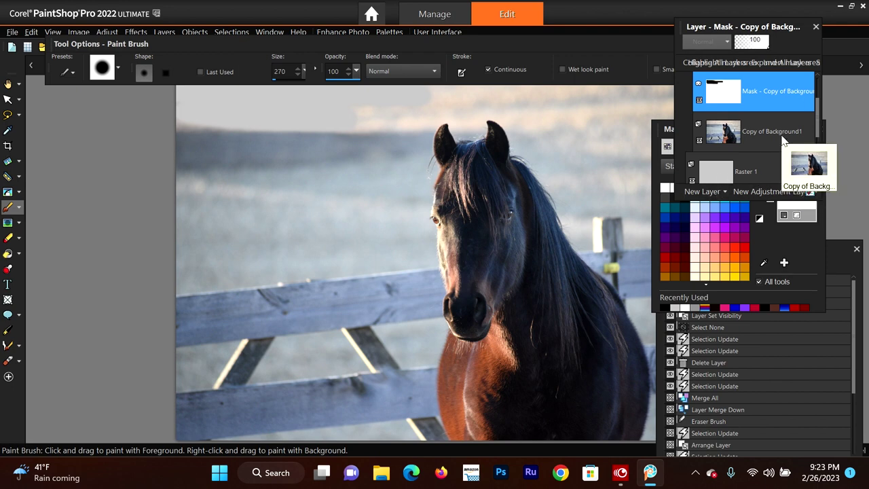
scroll(754, 136, "up", 1)
mouse_move(243, 138)
left_mouse_down()
mouse_move(345, 139)
mouse_move(161, 136)
left_mouse_up()
mouse_move(322, 140)
left_mouse_down()
mouse_move(441, 107)
mouse_move(405, 93)
mouse_move(646, 97)
mouse_move(498, 120)
mouse_move(339, 108)
mouse_move(333, 116)
left_mouse_up()
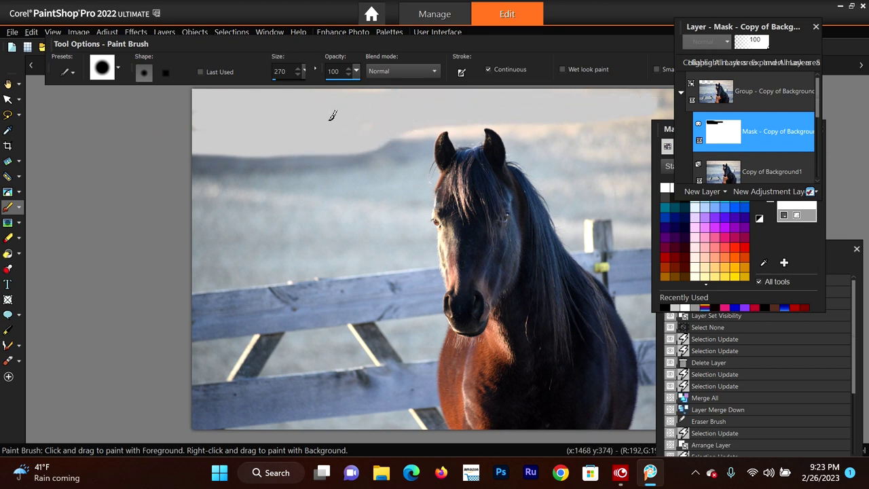
left_click_drag(532, 108, 673, 97)
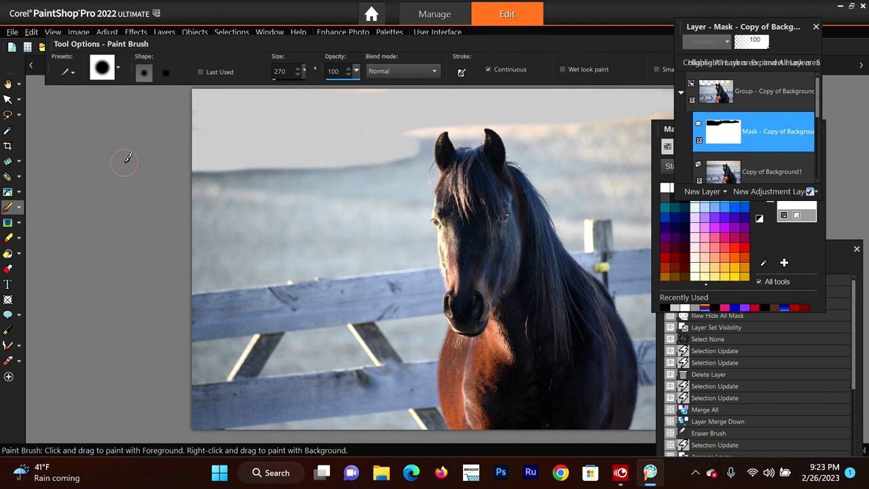
Mask out the background to the left of the horse's ears and forehead with repeated black strokes
left_click(409, 163)
left_click_drag(341, 170, 140, 178)
left_click_drag(419, 178, 139, 181)
left_click_drag(419, 189, 170, 190)
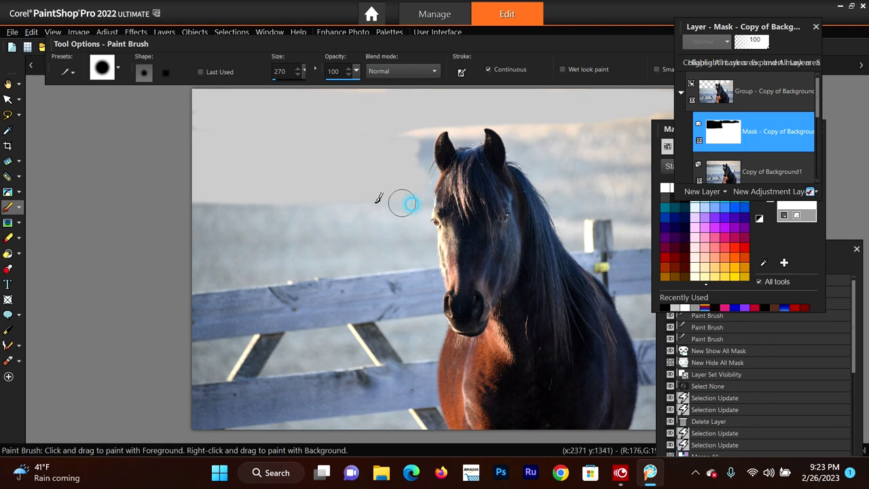
mouse_move(401, 202)
left_mouse_down()
mouse_move(218, 207)
mouse_move(178, 221)
left_mouse_up()
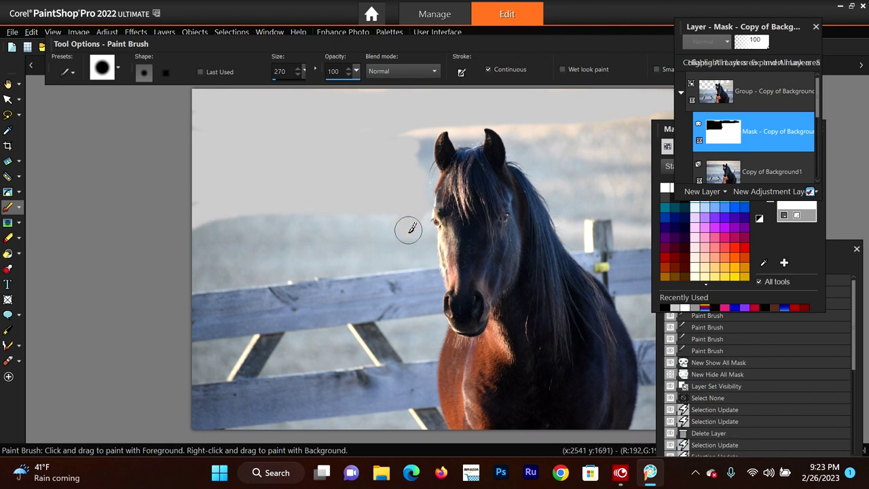
mouse_move(408, 229)
left_mouse_down()
mouse_move(404, 303)
mouse_move(252, 428)
mouse_move(258, 202)
mouse_move(385, 380)
mouse_move(337, 116)
left_mouse_up()
Set the brush size to 953 and mask out the large fence and field areas on both sides of the horse
left_click_drag(315, 69, 323, 92)
mouse_move(346, 204)
left_mouse_down()
mouse_move(340, 380)
mouse_move(252, 252)
mouse_move(219, 226)
mouse_move(224, 326)
left_mouse_up()
left_click_drag(732, 129, 863, 136)
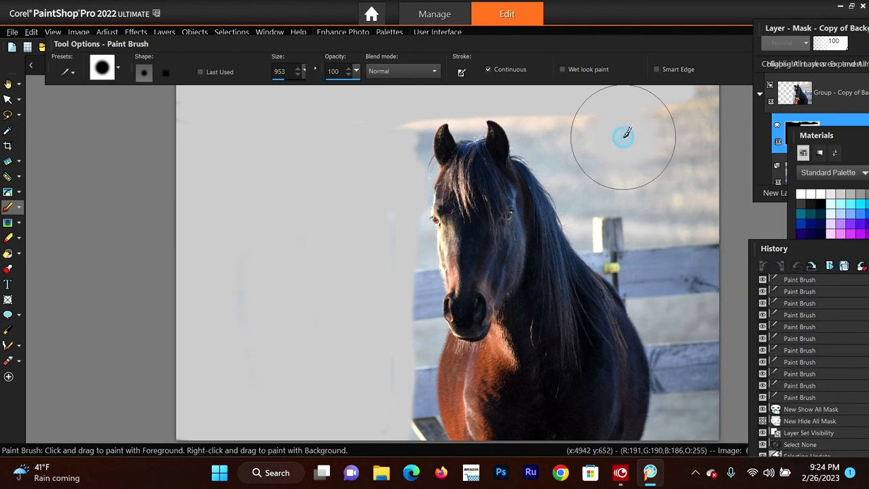
left_click_drag(606, 178, 686, 408)
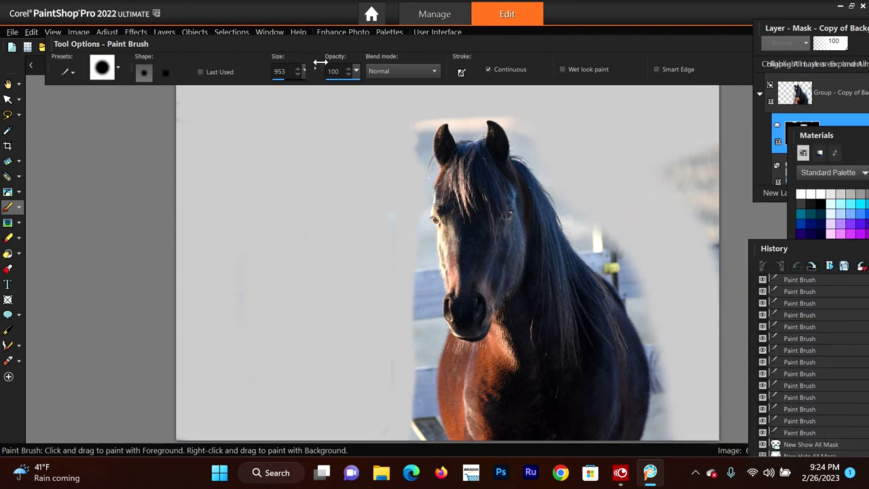
Set the brush size to 94 and mask out the background along the left edge of the horse's head down to the muzzle
mouse_move(315, 68)
left_mouse_down()
mouse_move(288, 93)
mouse_move(275, 89)
left_mouse_up()
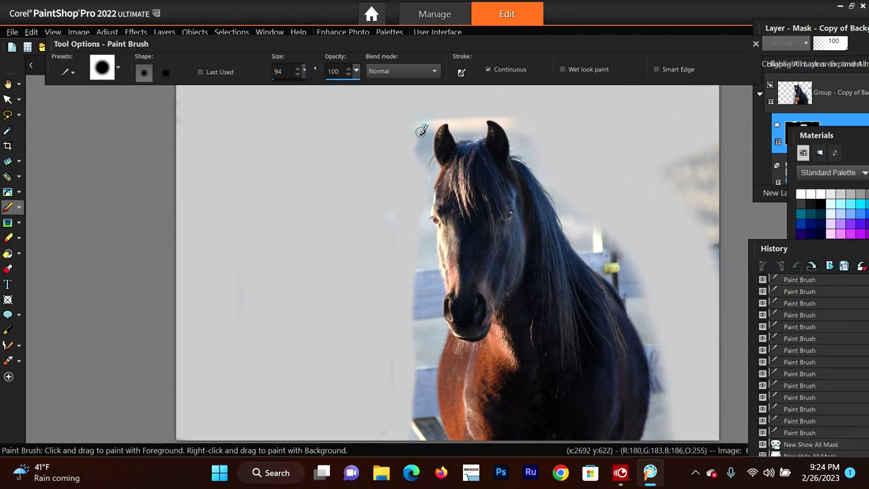
mouse_move(412, 165)
left_mouse_down()
mouse_move(434, 117)
mouse_move(422, 143)
left_mouse_up()
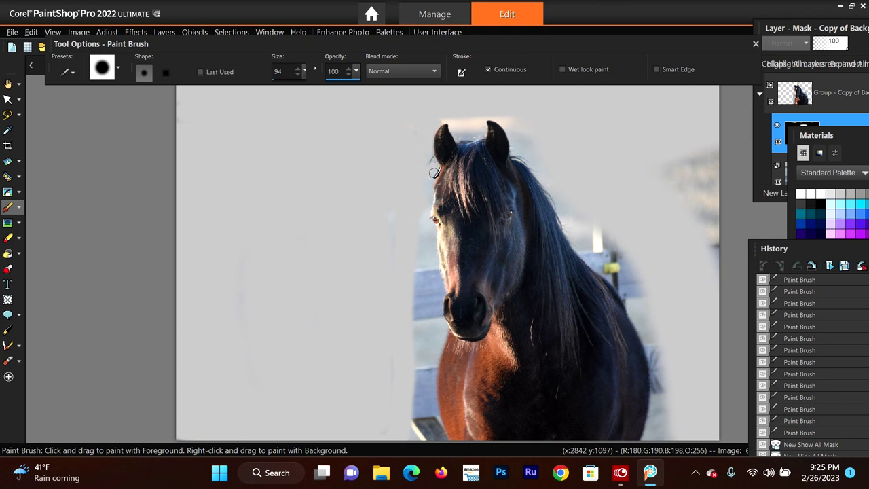
left_click_drag(428, 212, 431, 244)
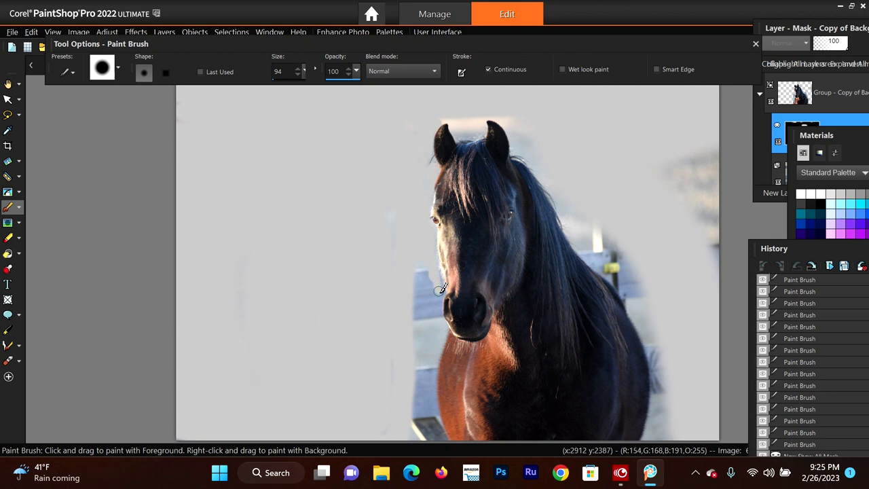
mouse_move(443, 296)
left_mouse_down()
mouse_move(434, 377)
mouse_move(445, 340)
mouse_move(431, 379)
mouse_move(438, 423)
mouse_move(429, 382)
mouse_move(426, 431)
mouse_move(436, 438)
mouse_move(421, 350)
mouse_move(427, 302)
left_mouse_up()
Using brush size 38, mask out the background remnants beside the muzzle and around the ears
scroll(435, 306, "up", 5)
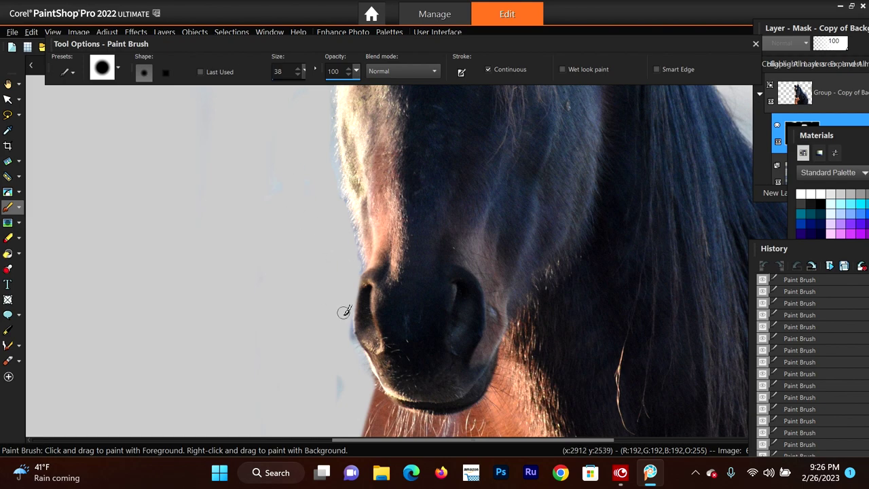
left_click_drag(344, 311, 351, 382)
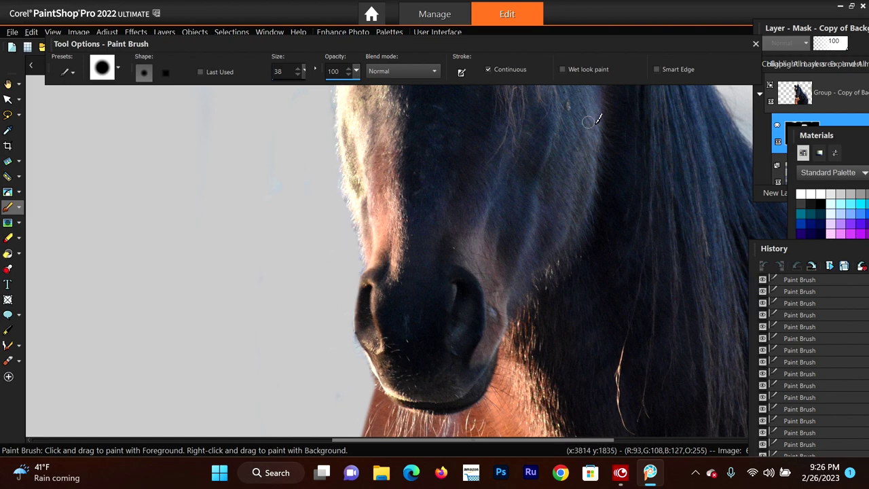
left_click_drag(597, 120, 204, 392)
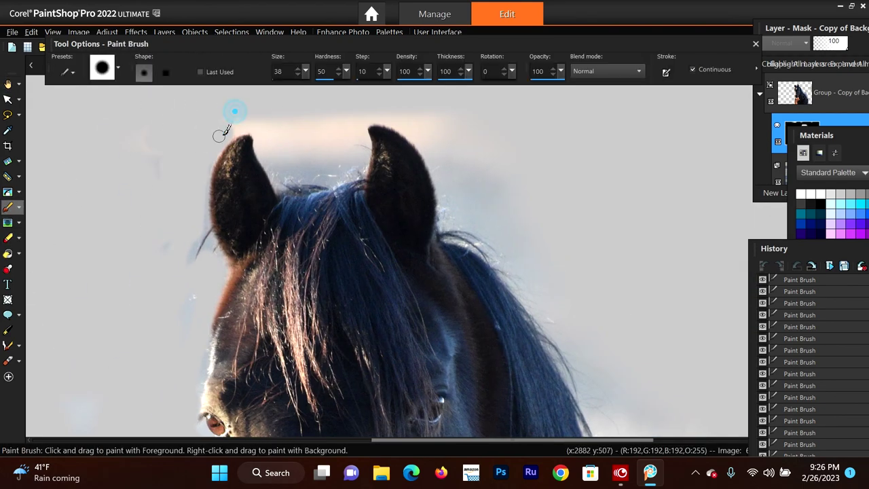
mouse_move(275, 170)
left_mouse_down()
mouse_move(323, 182)
mouse_move(365, 155)
mouse_move(351, 113)
mouse_move(329, 167)
mouse_move(318, 116)
mouse_move(302, 166)
mouse_move(259, 144)
mouse_move(257, 120)
mouse_move(268, 163)
mouse_move(356, 118)
mouse_move(412, 116)
mouse_move(388, 122)
mouse_move(420, 139)
mouse_move(439, 174)
mouse_move(443, 225)
mouse_move(421, 124)
mouse_move(379, 102)
left_mouse_up()
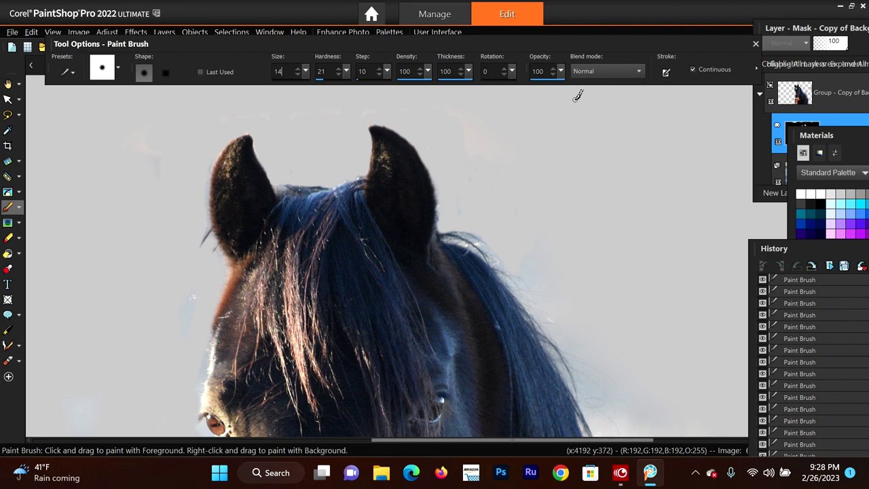
Set the brush thickness to 49 and rotation to 96, and mask fine background along the mane behind the right ear
left_click_drag(468, 71, 447, 87)
left_click_drag(511, 70, 514, 87)
mouse_move(478, 236)
left_mouse_down()
mouse_move(472, 245)
mouse_move(478, 229)
left_mouse_up()
scroll(478, 228, "down", 5)
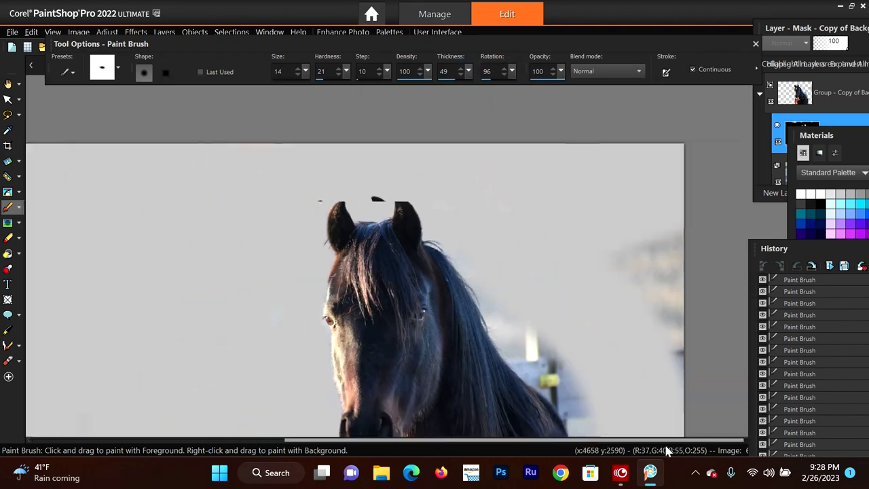
Set the brush size to 345 and thickness to 100, and mask out the remaining background to the right of the horse
left_click_drag(305, 71, 308, 76)
left_click_drag(468, 71, 489, 87)
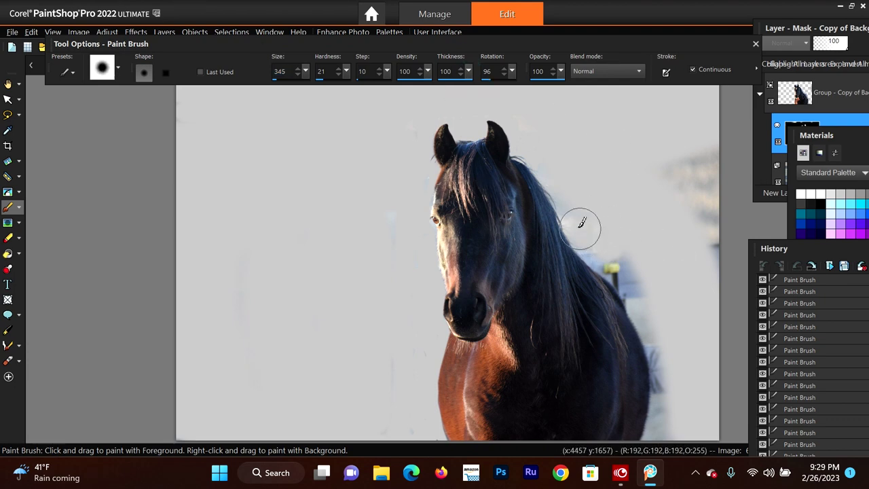
mouse_move(582, 227)
left_mouse_down()
mouse_move(623, 272)
mouse_move(675, 435)
left_mouse_up()
mouse_move(686, 136)
left_mouse_down()
mouse_move(699, 149)
mouse_move(702, 233)
left_mouse_up()
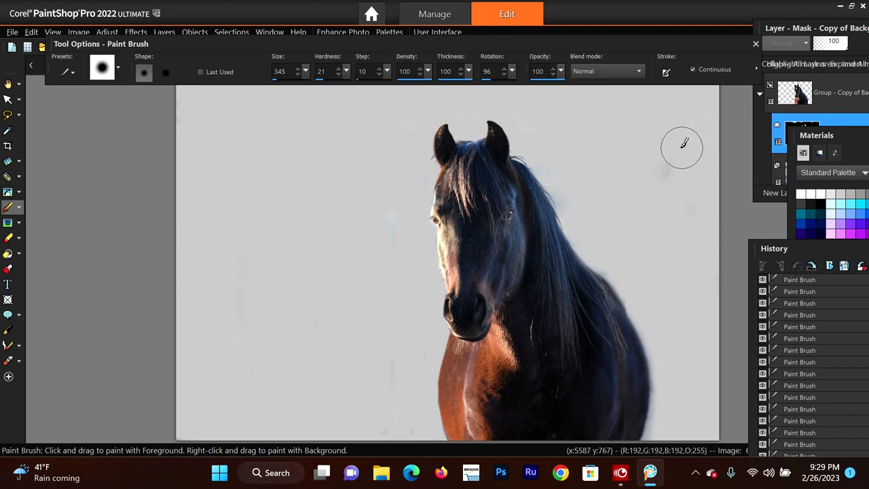
mouse_move(682, 147)
left_mouse_down()
mouse_move(668, 197)
mouse_move(654, 138)
left_mouse_up()
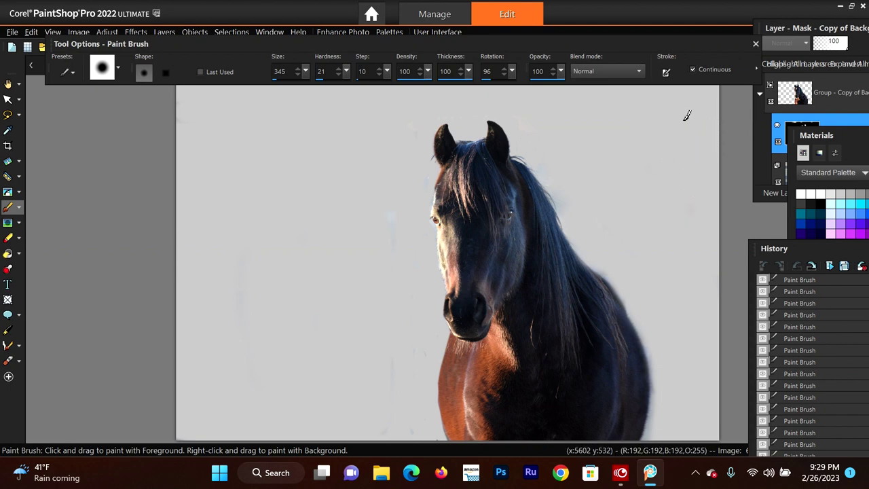
Swap the foreground material to white, set the brush size to 38, and restore the mane and back edge of the horse
mouse_move(861, 148)
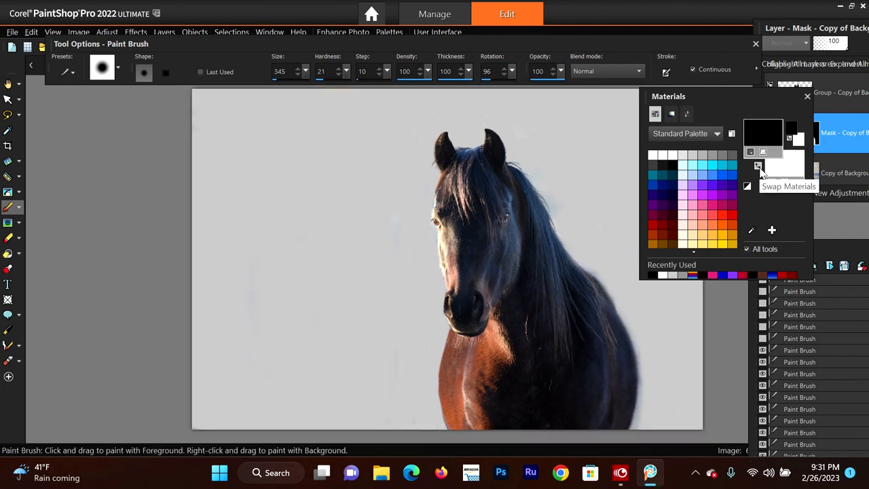
left_click(758, 167)
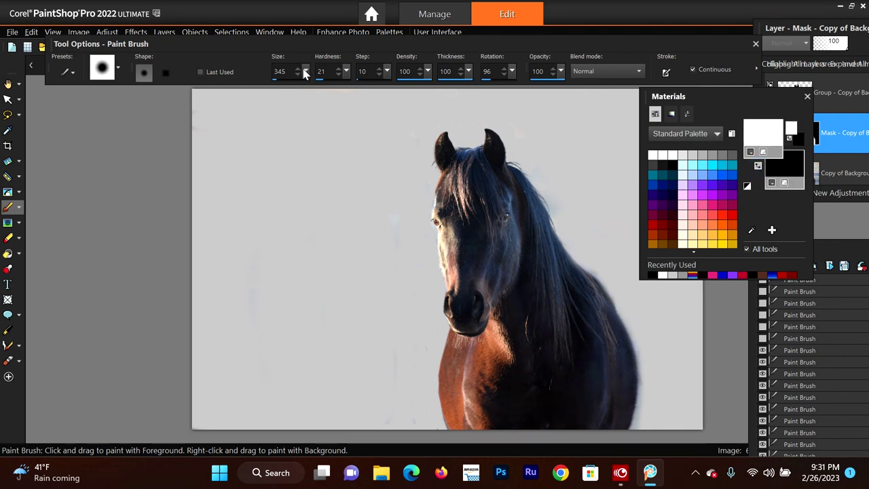
left_click_drag(305, 71, 287, 91)
scroll(635, 258, "up", 1)
mouse_move(564, 216)
left_mouse_down()
mouse_move(558, 227)
mouse_move(579, 243)
left_mouse_up()
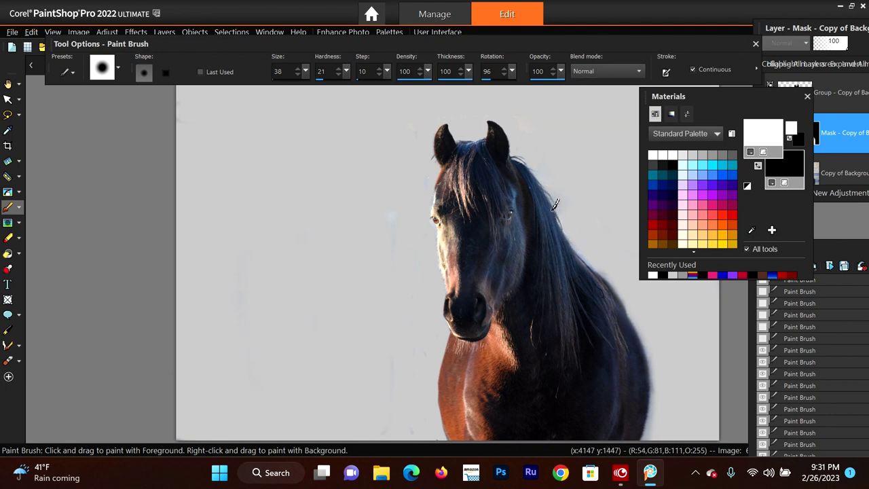
mouse_move(589, 260)
left_mouse_down()
mouse_move(623, 301)
mouse_move(641, 345)
left_mouse_up()
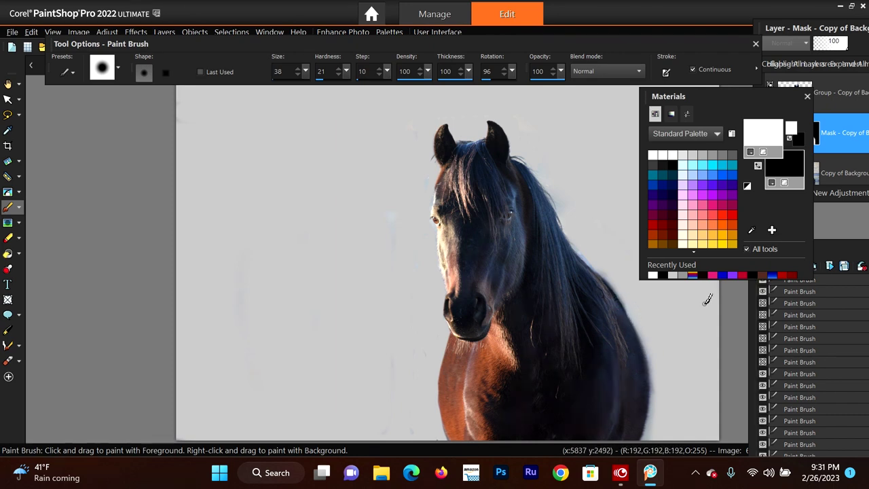
Select the Copy of Background1 mask group layer and swap the foreground material back to black
scroll(704, 296, "down", 2)
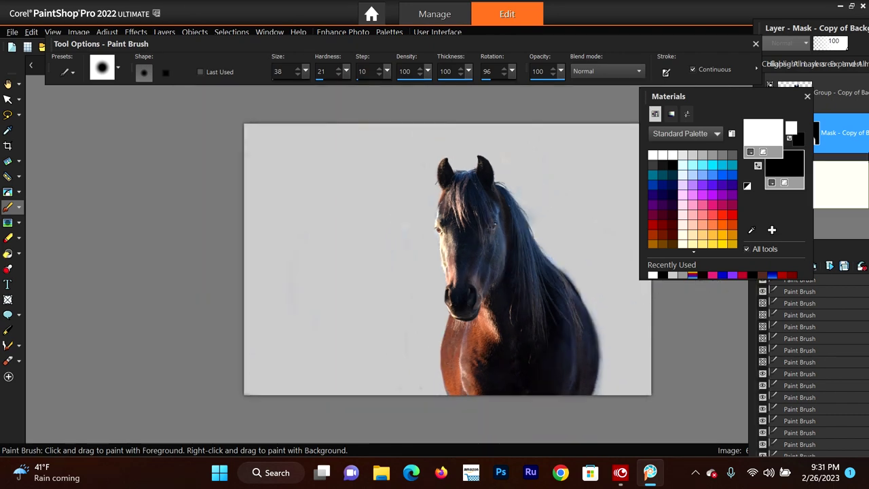
left_click(847, 89)
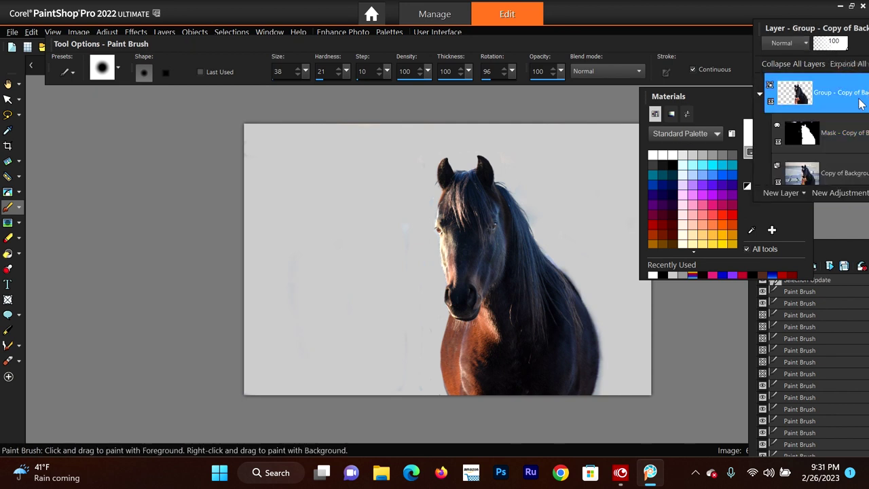
mouse_move(801, 148)
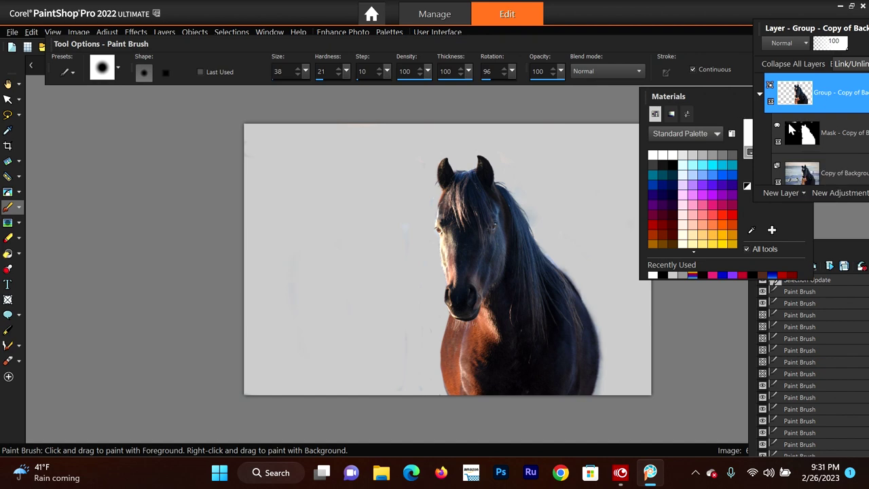
left_click(738, 96)
left_click(789, 140)
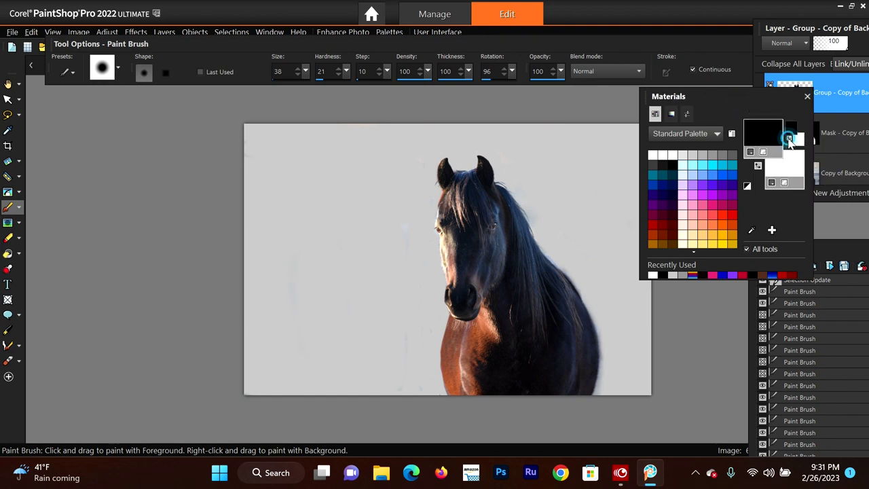
Move the Materials palette clear of the Layers palette and set the brush size to 270
left_click_drag(764, 90, 680, 57)
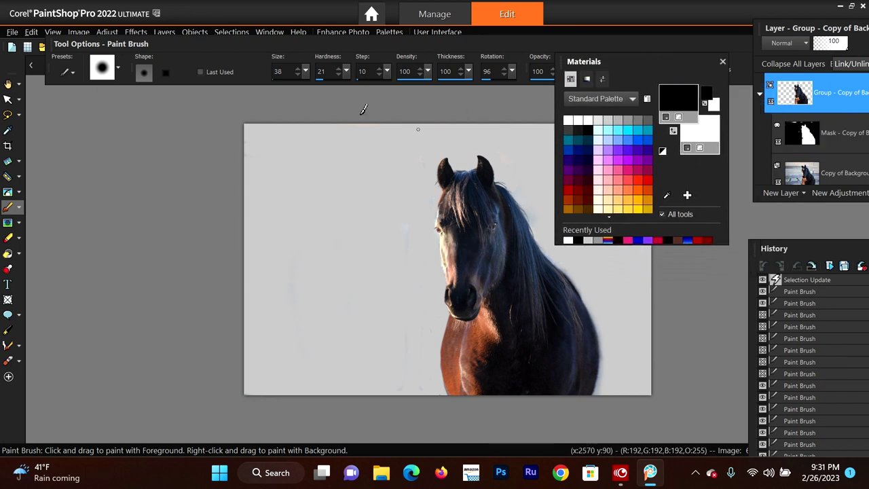
left_click_drag(304, 72, 316, 86)
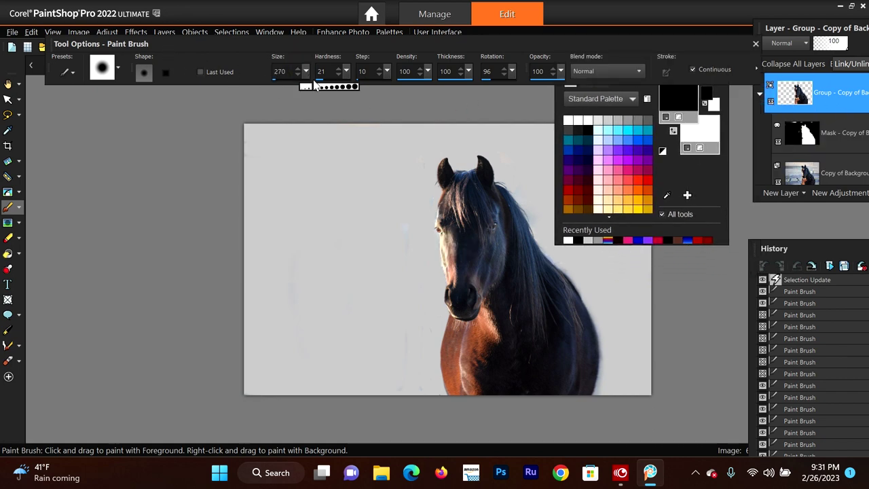
left_click(391, 131)
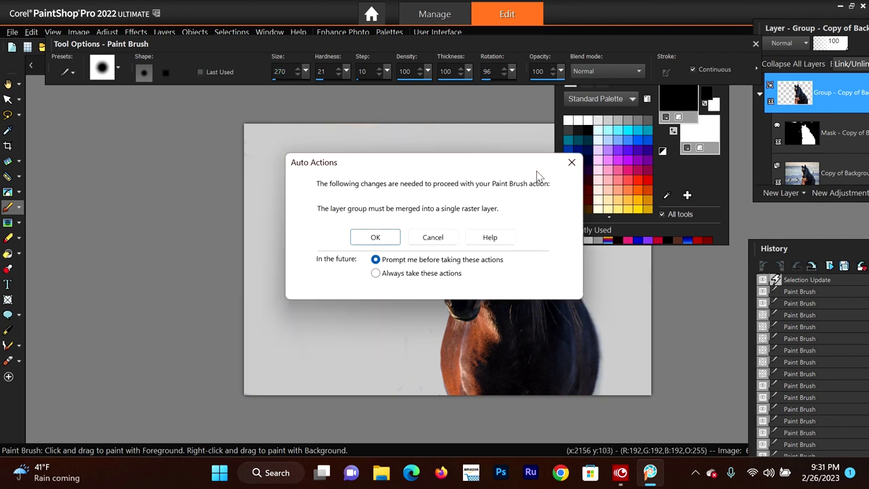
left_click(381, 237)
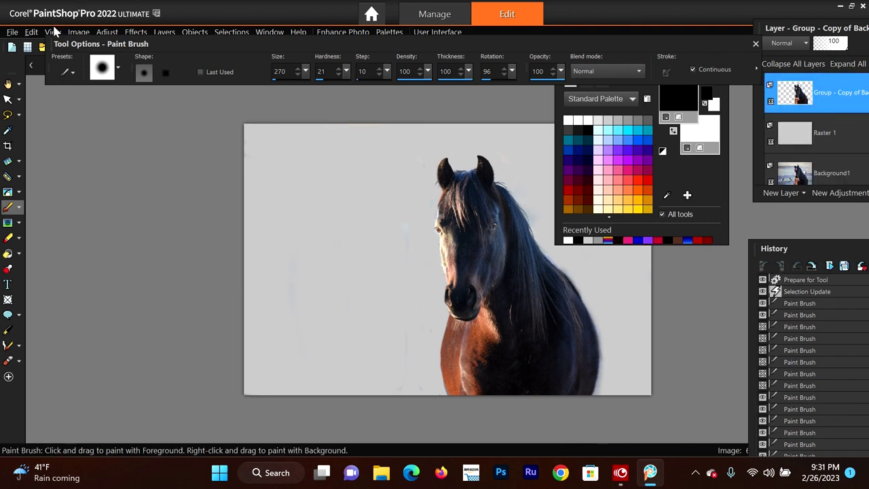
left_click(31, 32)
left_click(41, 52)
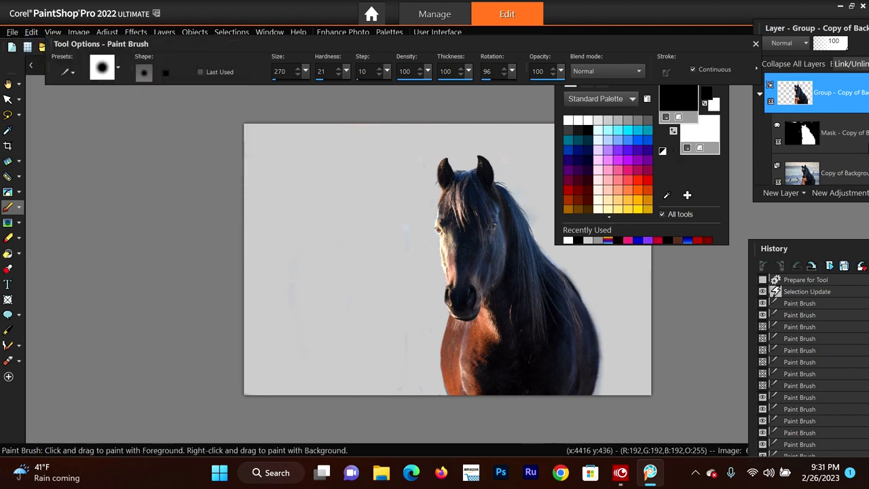
Select the Copy of Background1 mask layer and paint black over the background beside the horse's ears
left_click(839, 133)
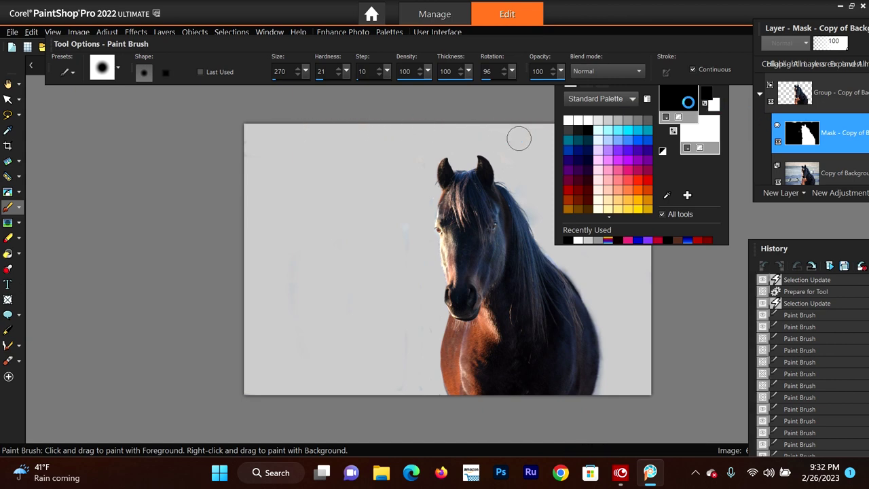
left_click(519, 139)
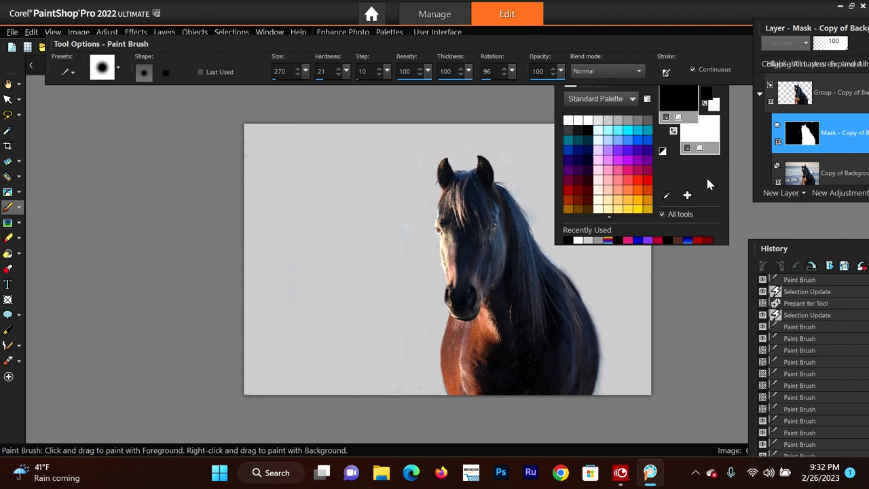
Select the cloud photo DSC_8324.JPG in the Manage workspace and open it for editing
scroll(607, 262, "down", 1)
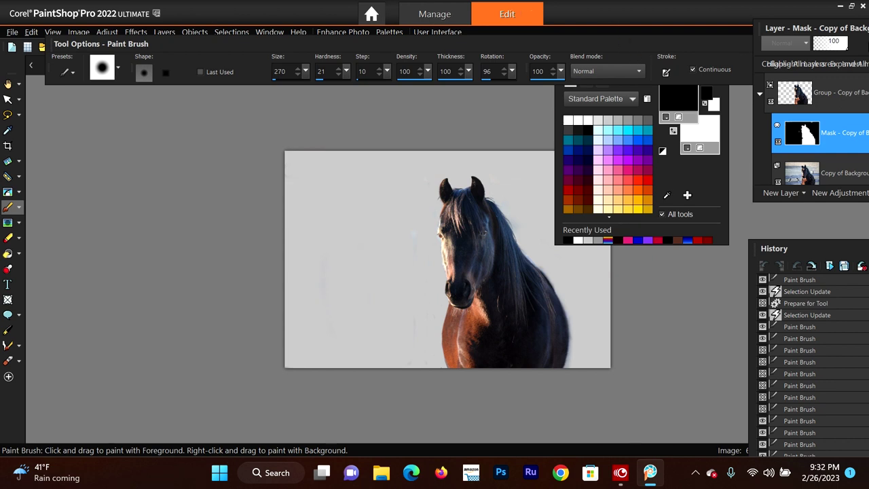
scroll(843, 139, "down", 2)
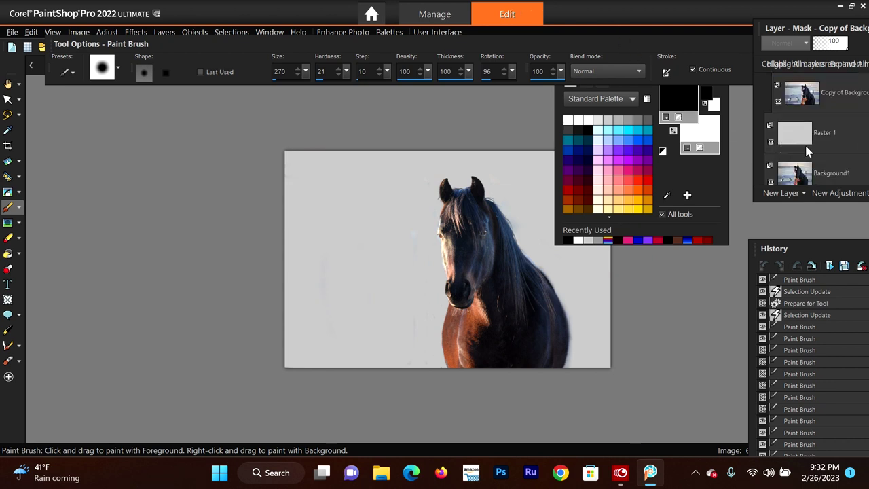
mouse_move(800, 141)
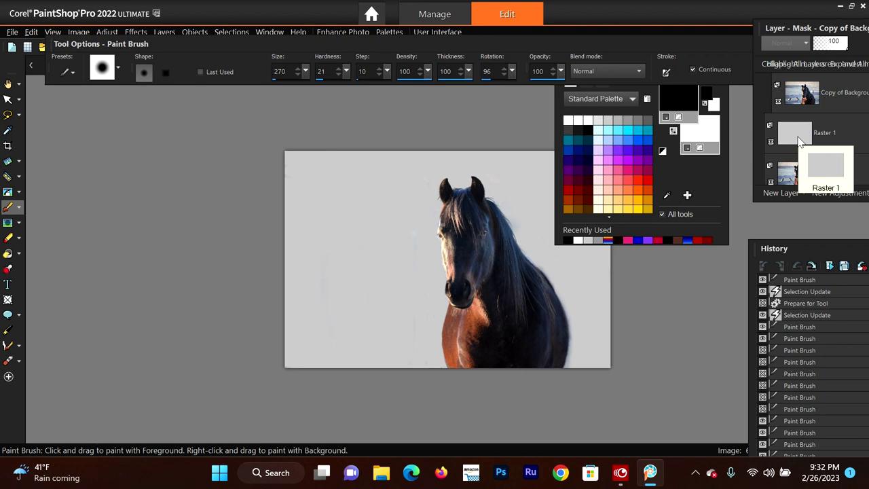
left_click(438, 15)
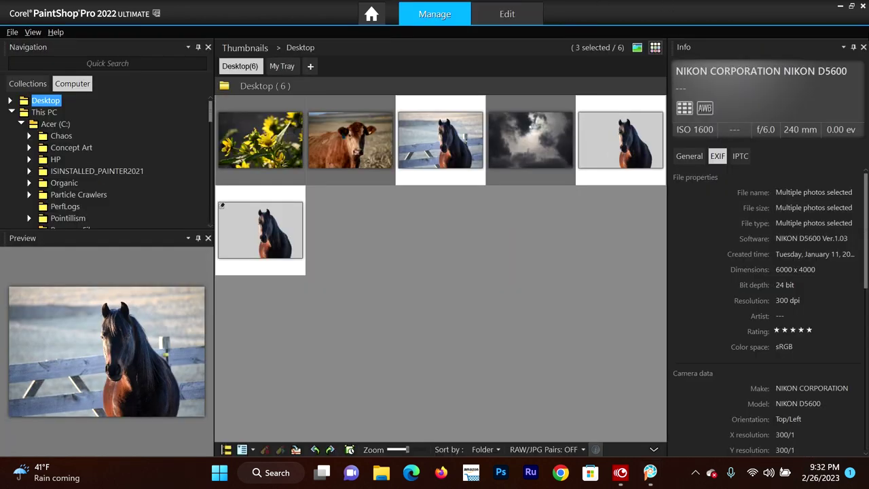
left_click(529, 145)
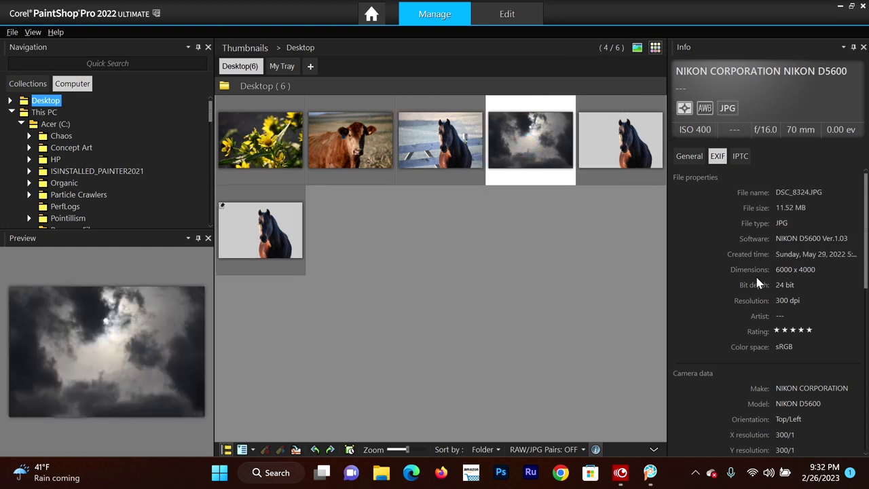
left_click(503, 14)
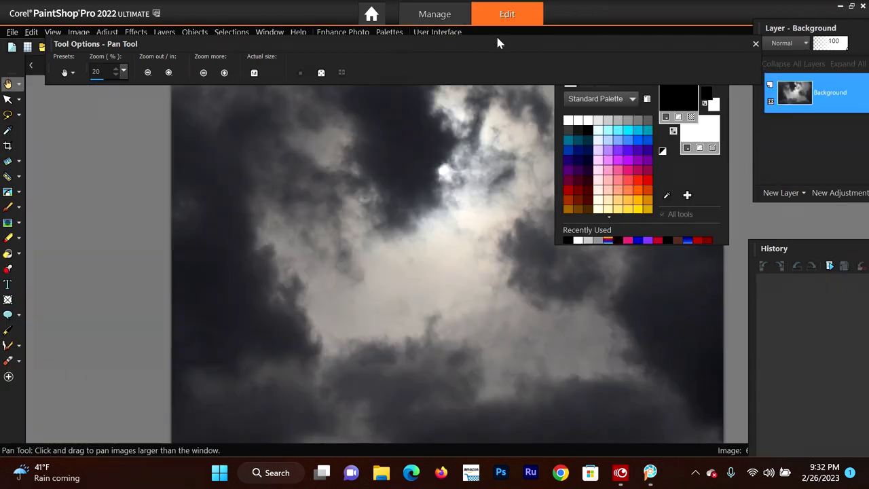
Move the Tool Options palette below the document tabs and check the open horse images before returning to the DSC_8324 clouds
scroll(117, 155, "down", 2)
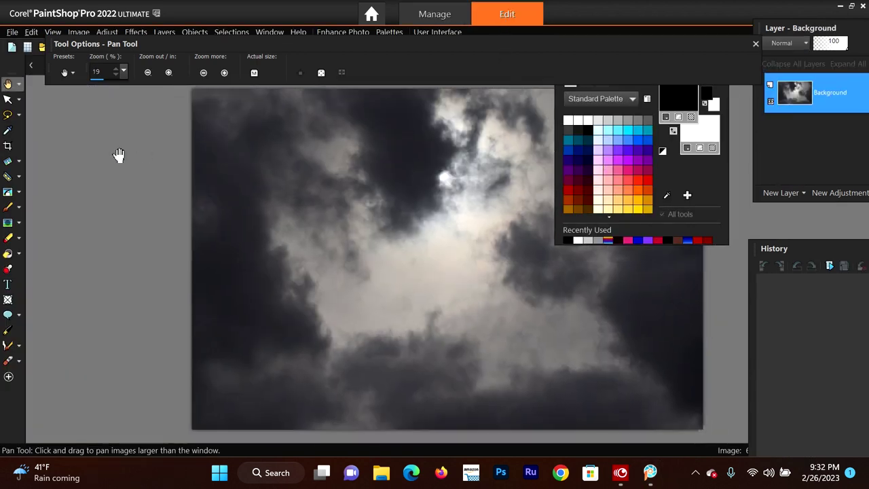
left_click_drag(637, 46, 622, 30)
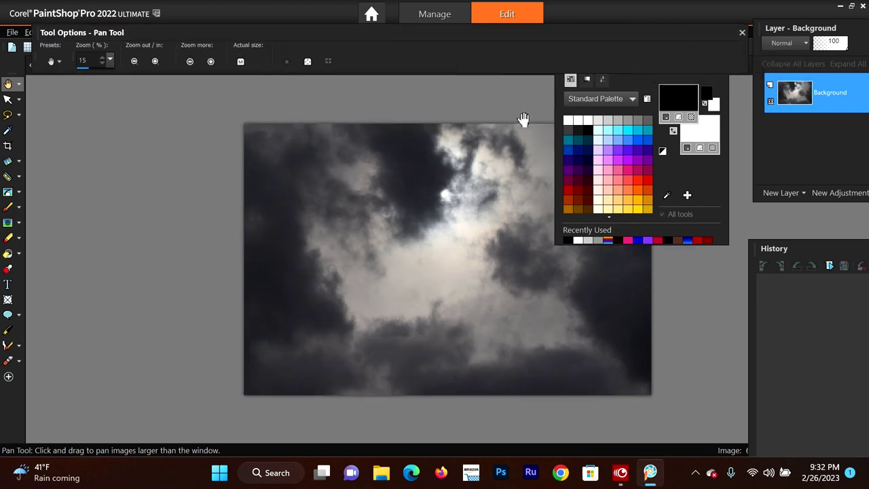
left_click_drag(486, 34, 457, 120)
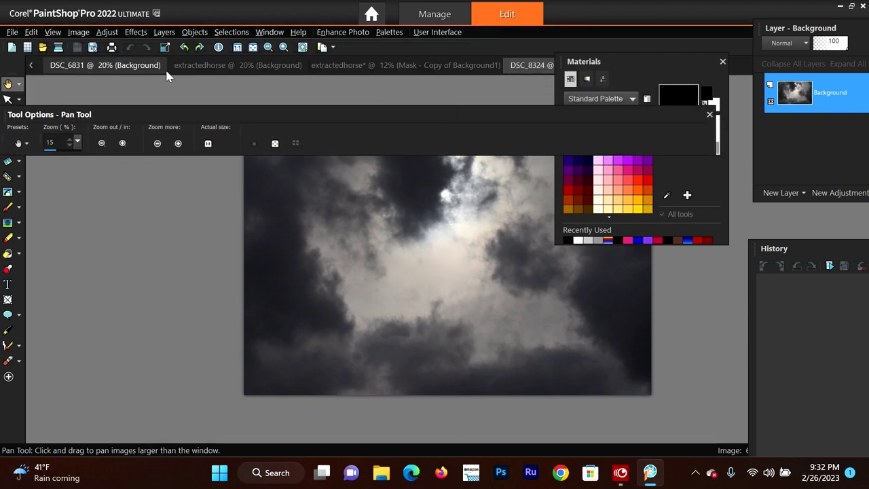
left_click(84, 66)
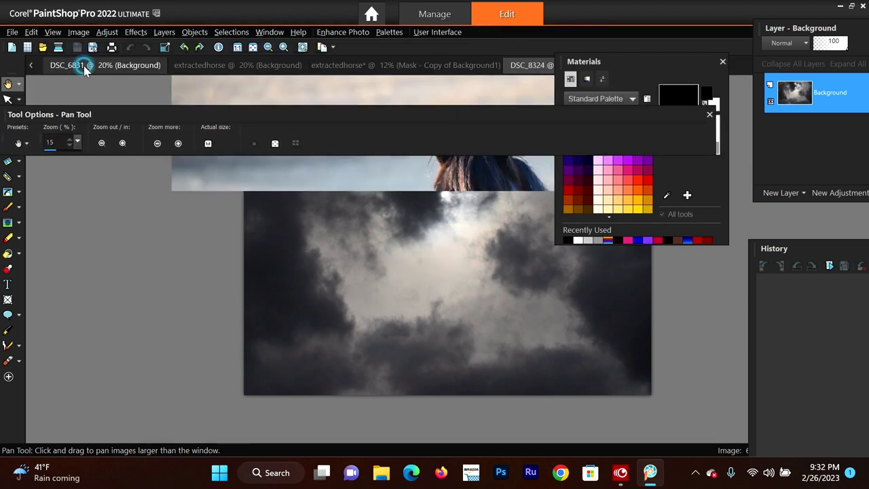
left_click(249, 68)
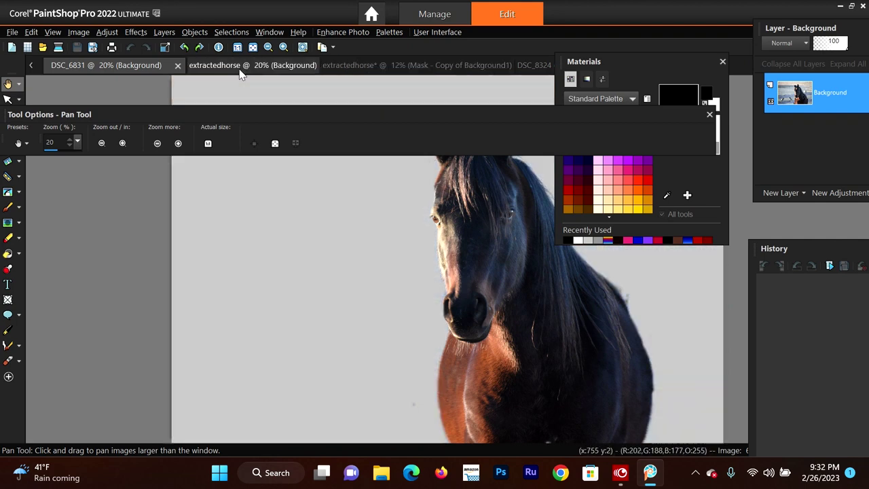
left_click(385, 67)
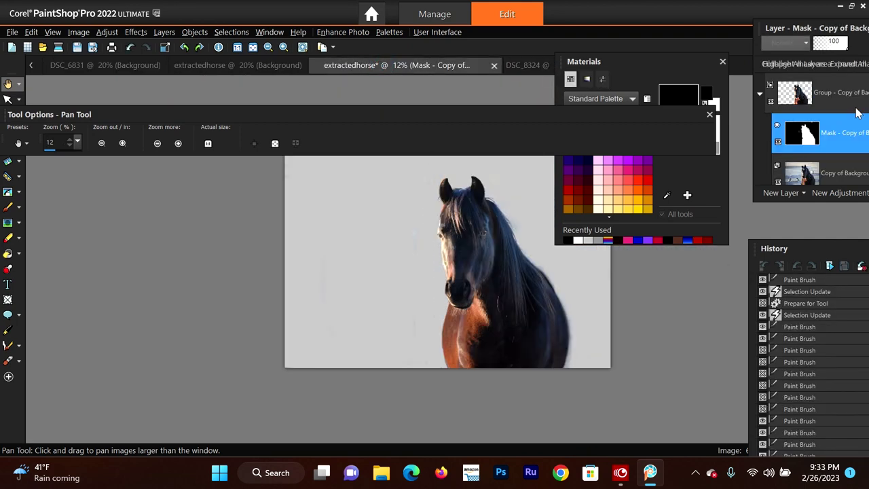
left_click(529, 66)
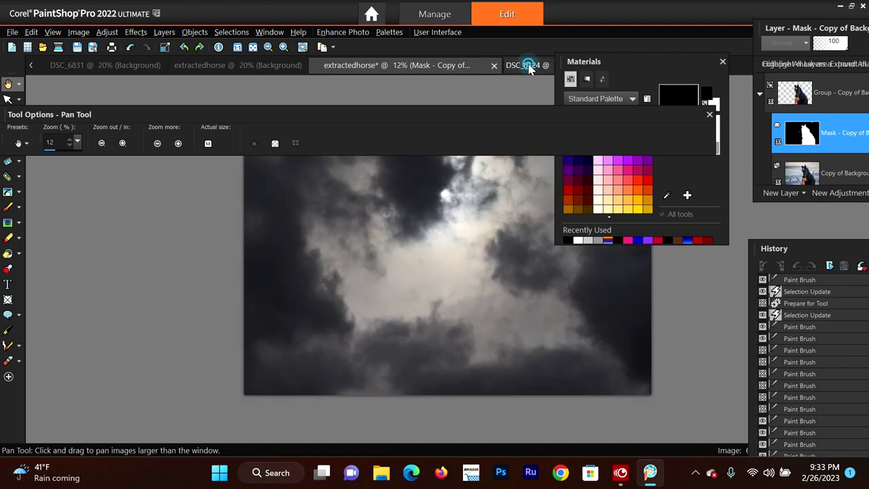
Select the entire cloud photo and copy it
left_click(231, 32)
left_click(239, 45)
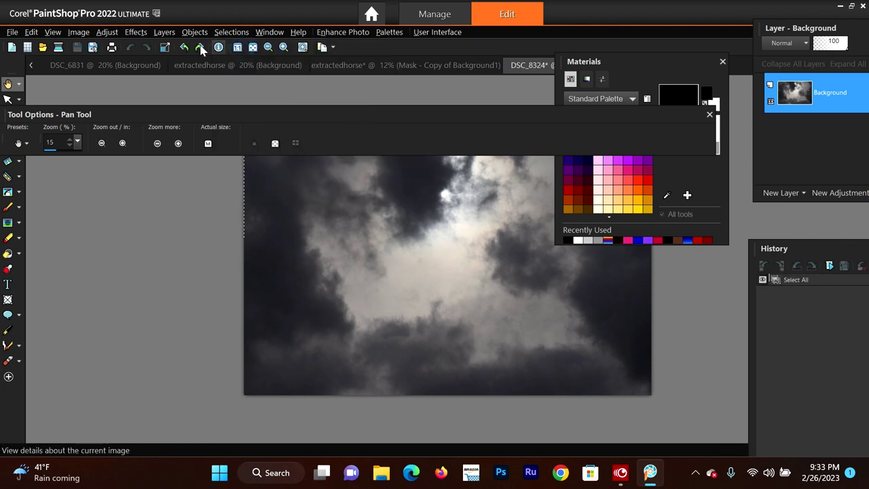
left_click(31, 32)
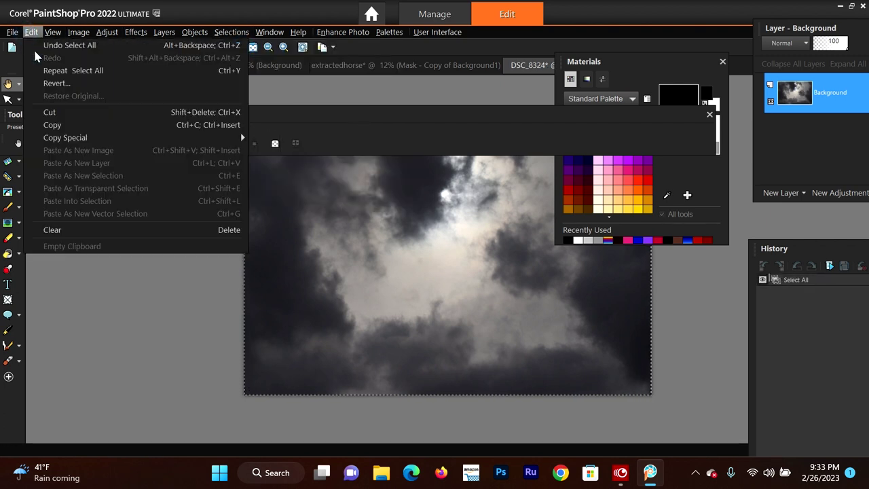
left_click(60, 124)
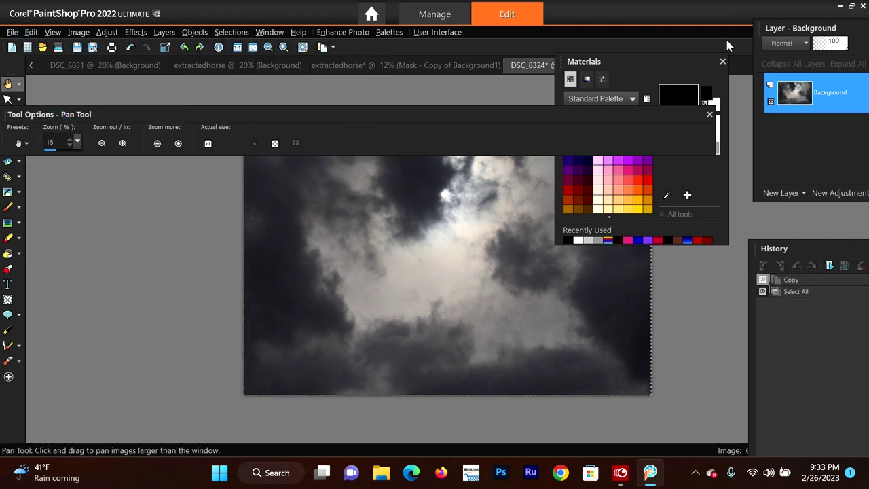
Paste the copied clouds as a new layer in the masked extractedhorse image
left_click(360, 66)
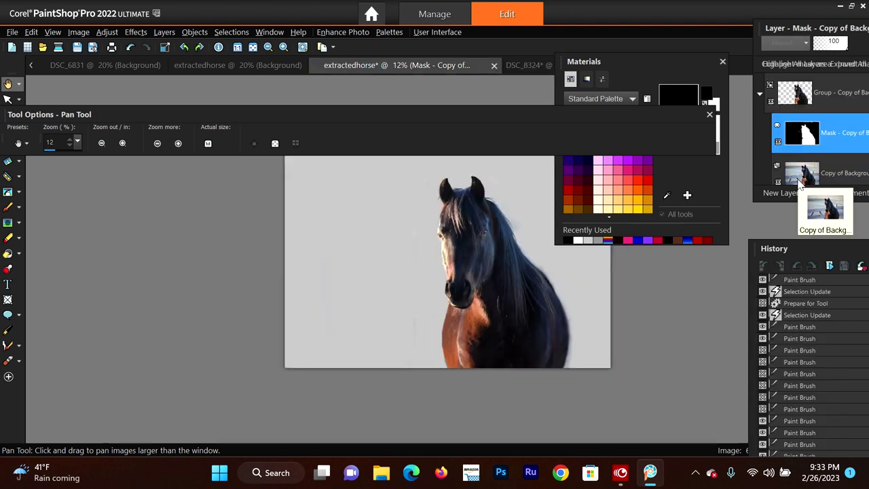
scroll(801, 185, "down", 1)
scroll(801, 185, "up", 1)
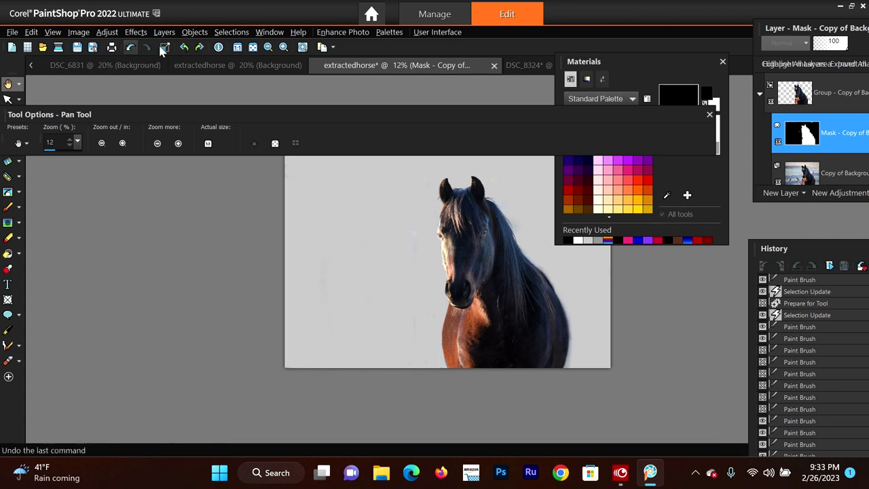
left_click(31, 32)
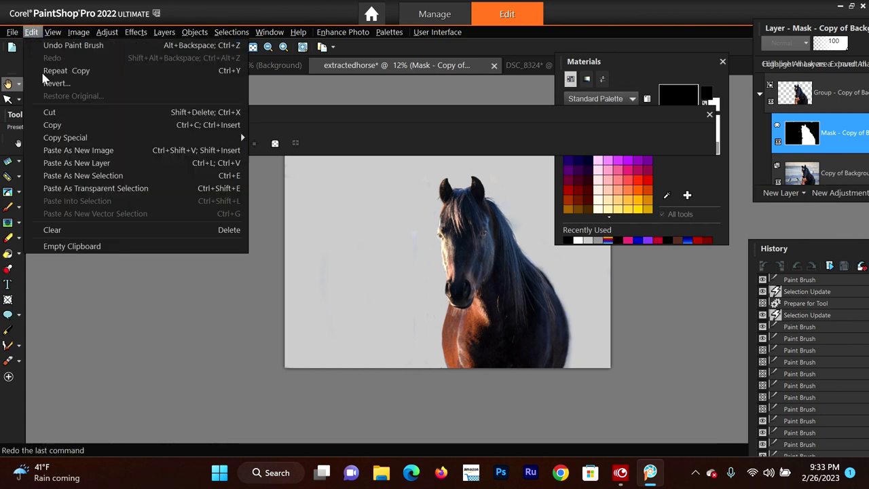
left_click(87, 165)
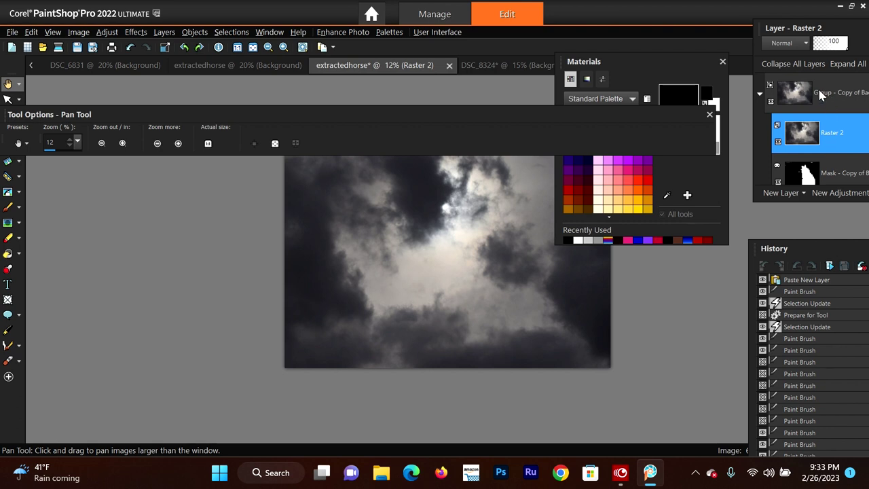
Try placing the horse mask layer above the Raster 2 cloud layer inside the mask group
scroll(834, 142, "down", 2)
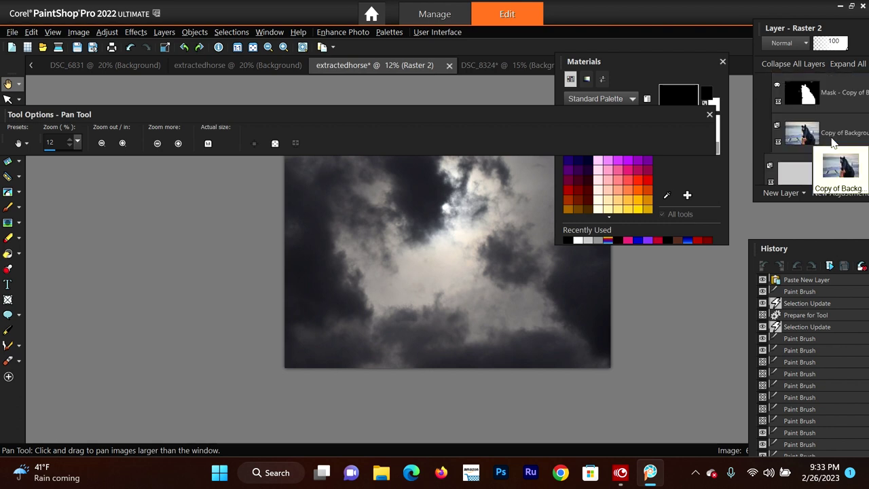
scroll(833, 139, "up", 2)
left_click(807, 175)
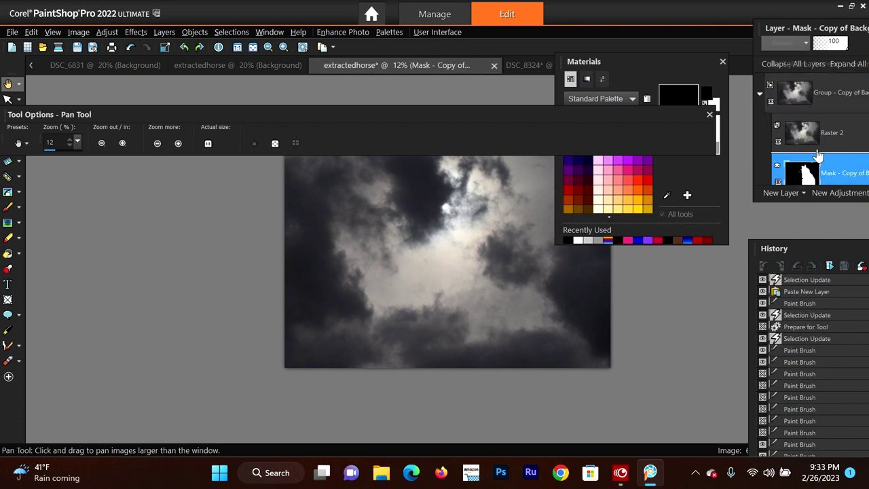
left_click_drag(807, 175, 787, 157)
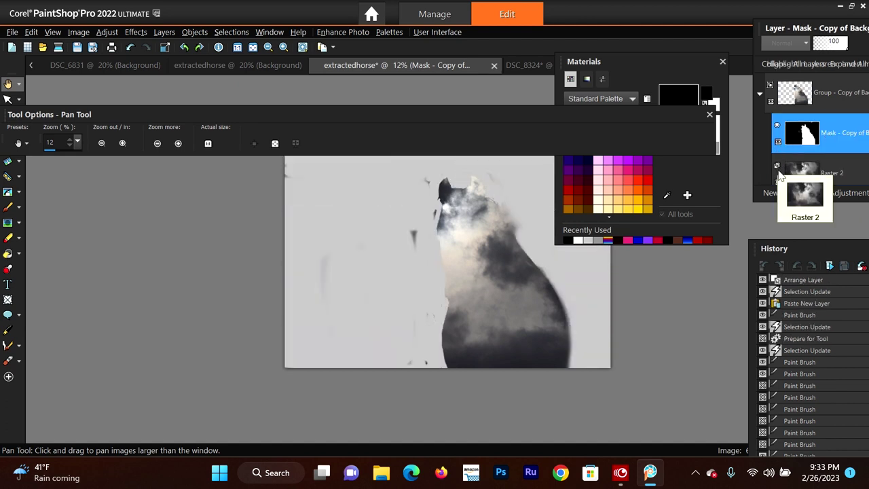
Move the Raster 2 cloud layer out of the mask group and place the horse's mask group above it
left_click(790, 102)
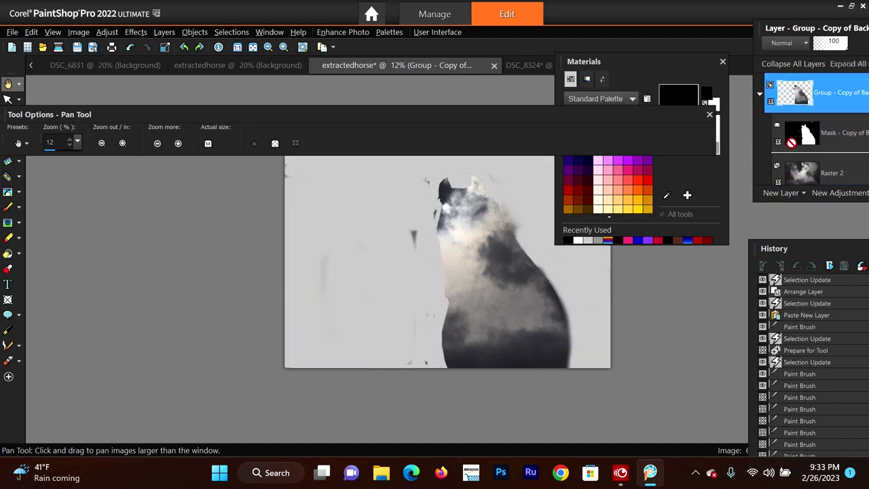
left_click_drag(808, 175, 815, 92)
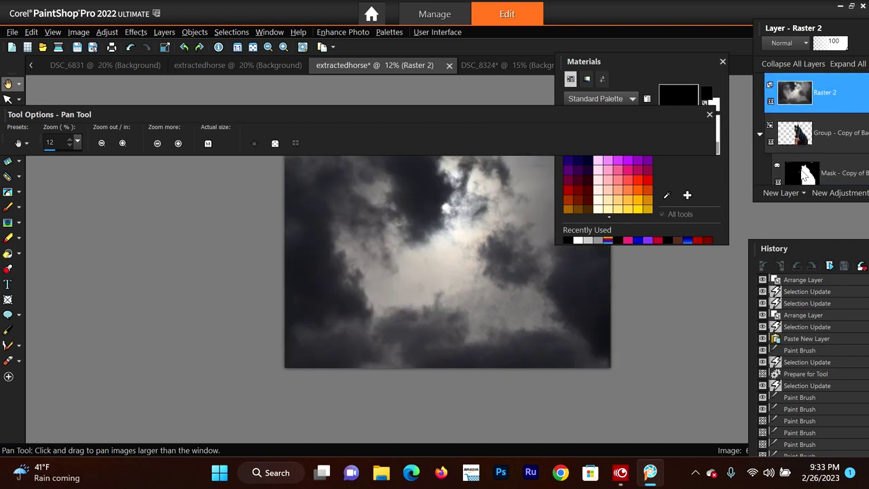
left_click_drag(802, 153, 794, 87)
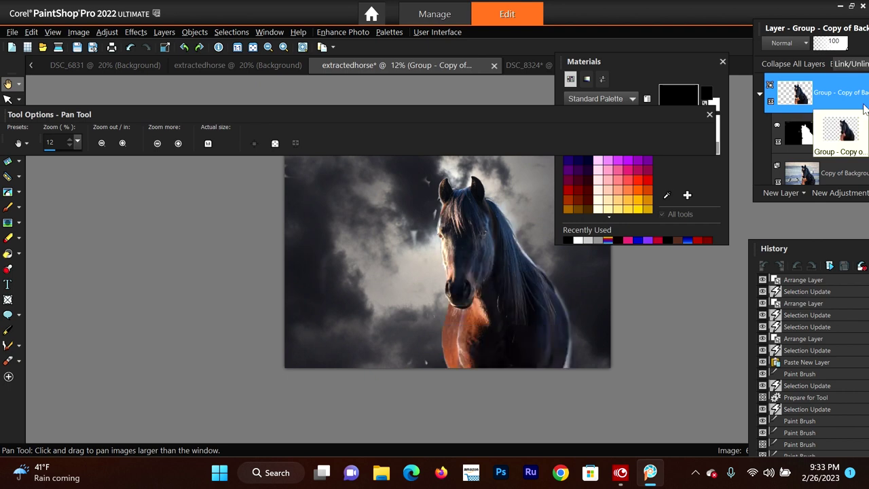
Move the Tool Options palette clear of the document tabs and the horse image
scroll(545, 283, "up", 3)
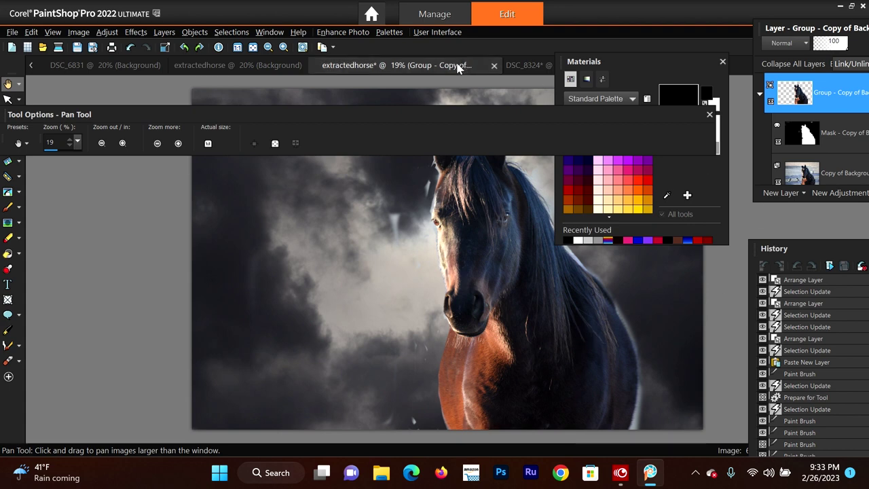
left_click_drag(480, 112, 465, 5)
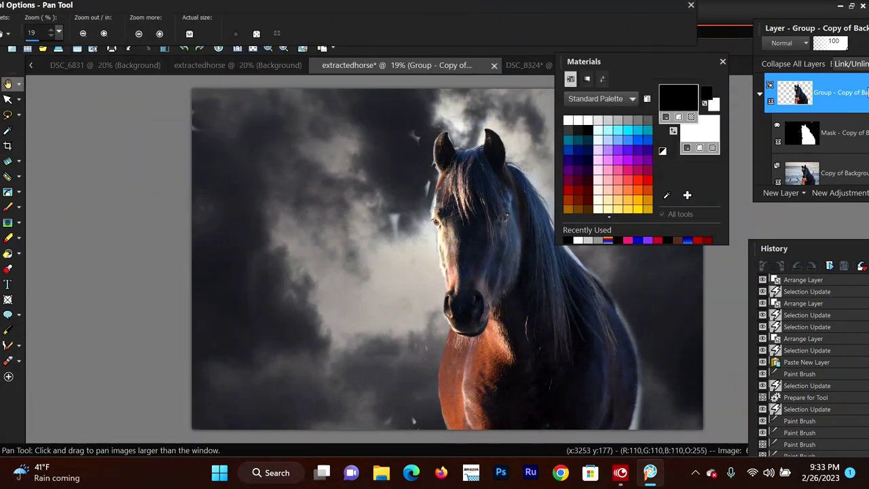
Paint black on the horse's mask layer with the Paint Brush over the leftover specks in the clouds and the light fringe along the back
left_click(839, 141)
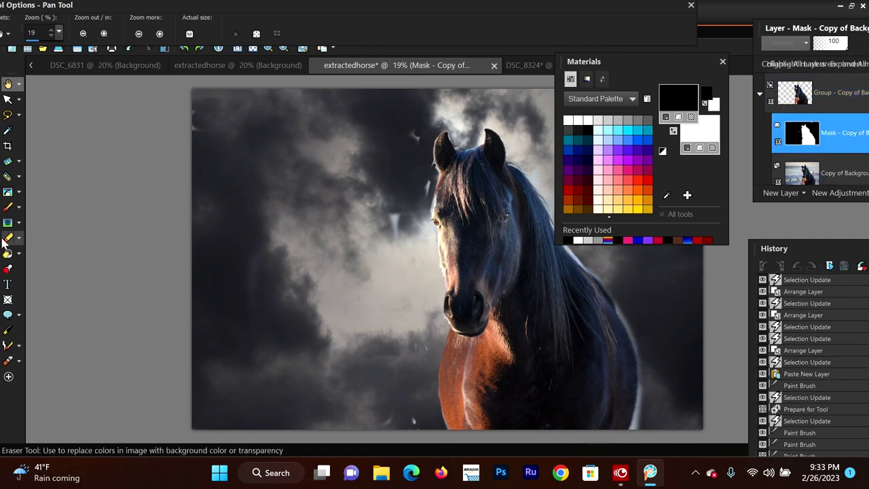
left_click(8, 207)
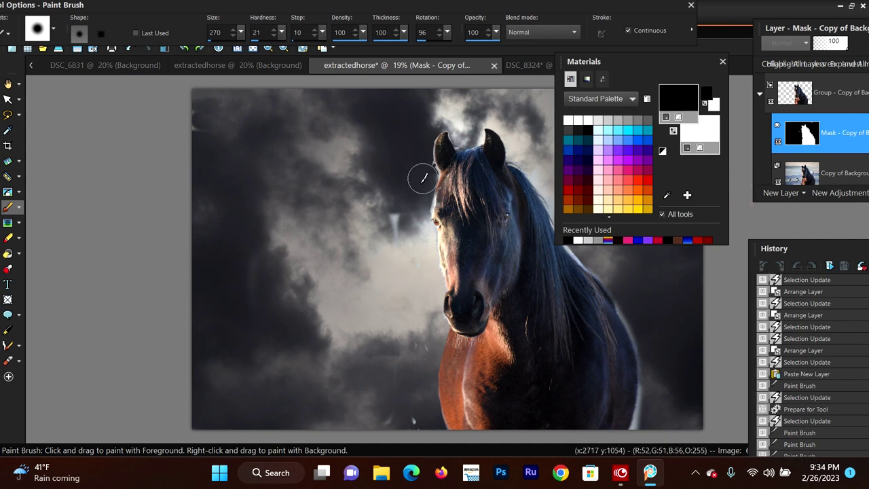
left_click(393, 241)
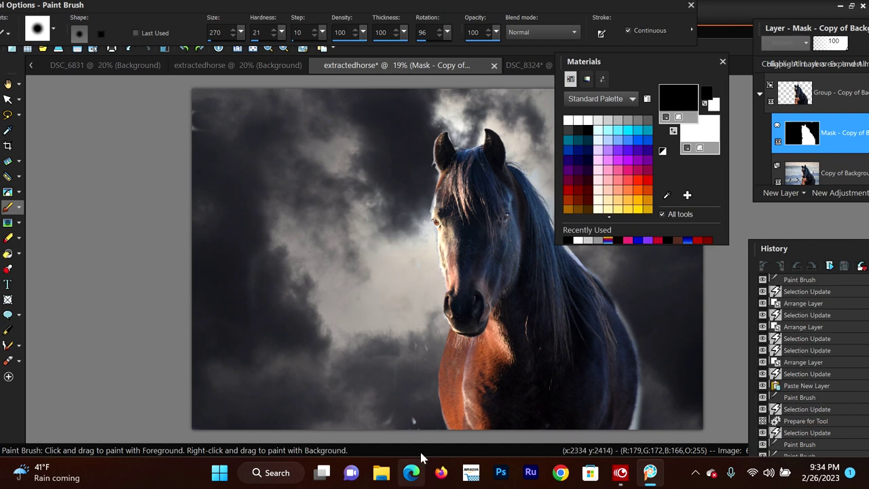
left_click_drag(405, 412, 394, 421)
left_click_drag(382, 416, 407, 413)
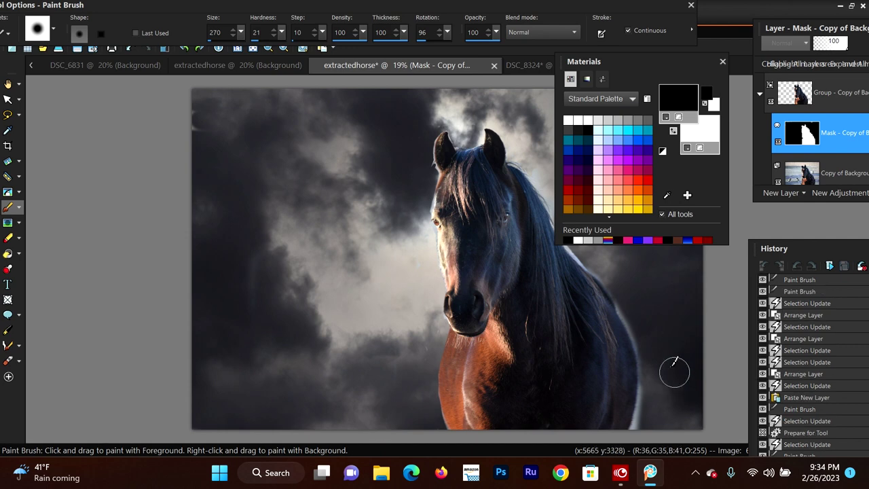
mouse_move(647, 334)
left_mouse_down()
mouse_move(648, 432)
mouse_move(657, 410)
mouse_move(657, 344)
mouse_move(638, 422)
left_mouse_up()
mouse_move(603, 265)
left_mouse_down()
mouse_move(644, 360)
mouse_move(653, 430)
left_mouse_up()
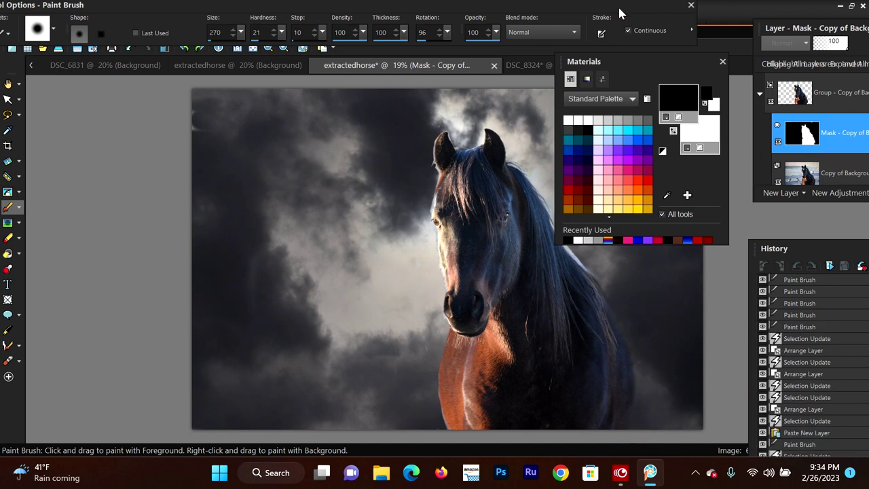
Move the Materials palette clear of the horse, set the brush size to 66 and paint the mask along the left ear's outer edge
left_click_drag(643, 59, 724, 53)
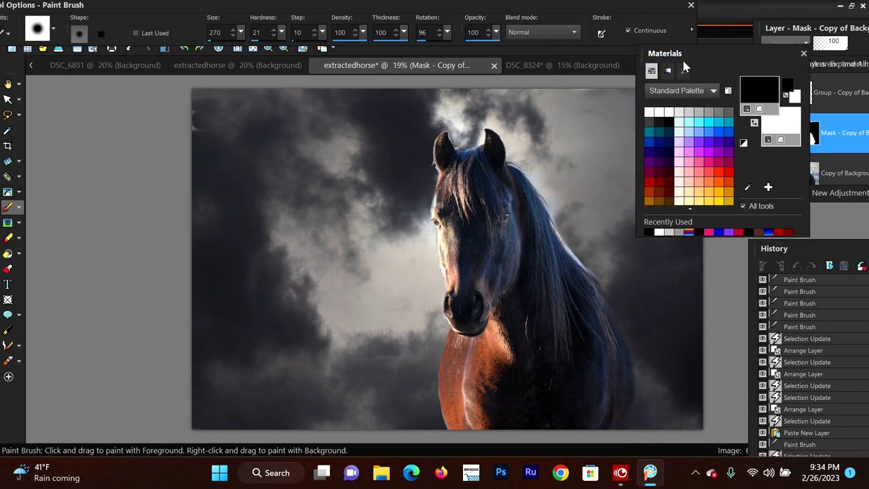
scroll(553, 114, "up", 2)
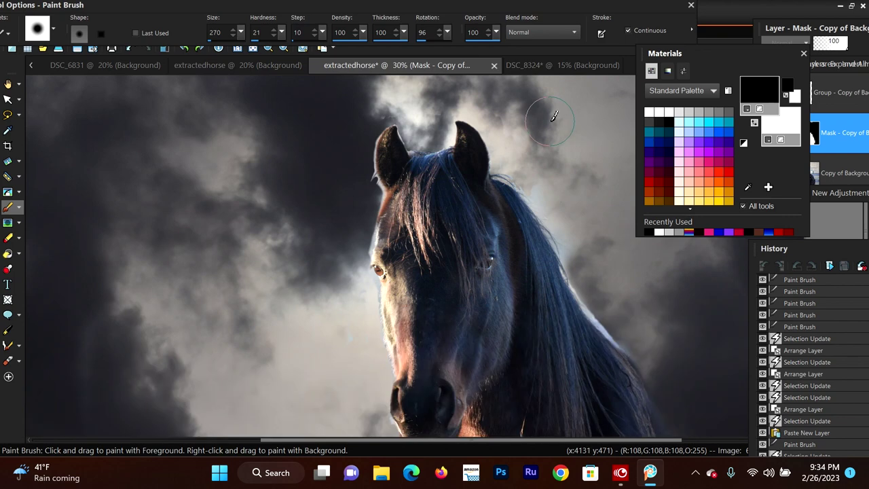
scroll(553, 114, "up", 1)
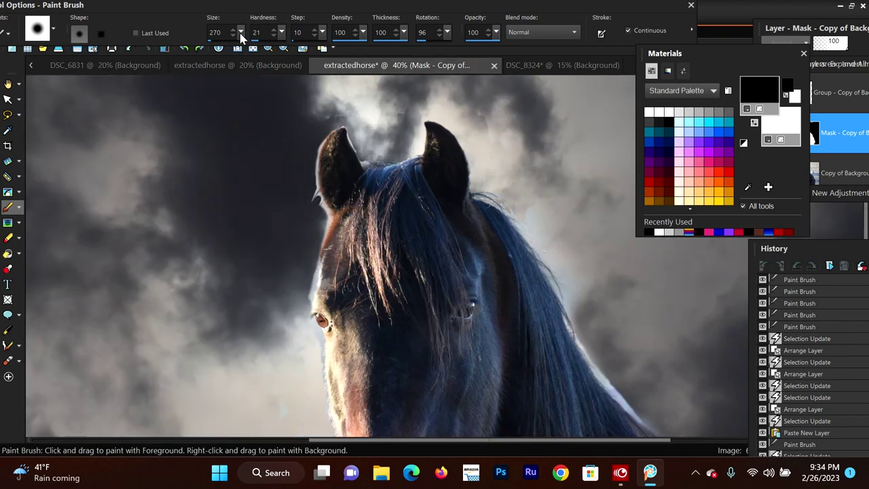
left_click_drag(240, 32, 234, 95)
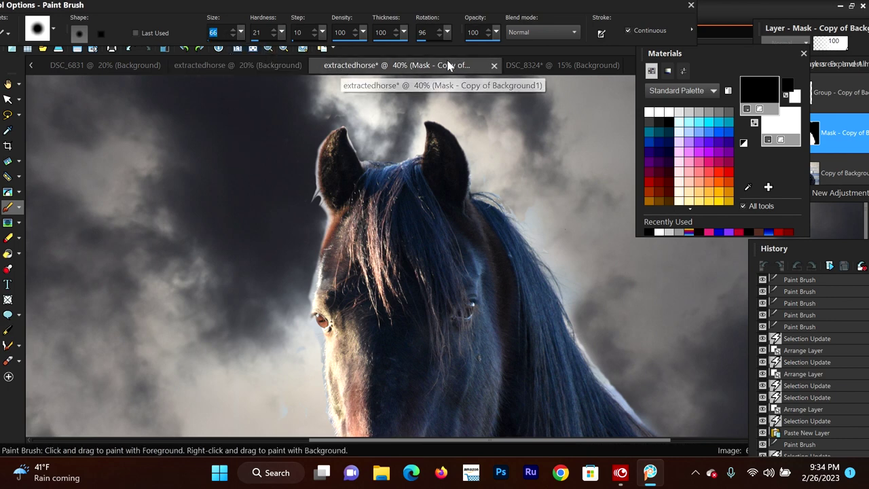
left_click_drag(334, 116, 320, 140)
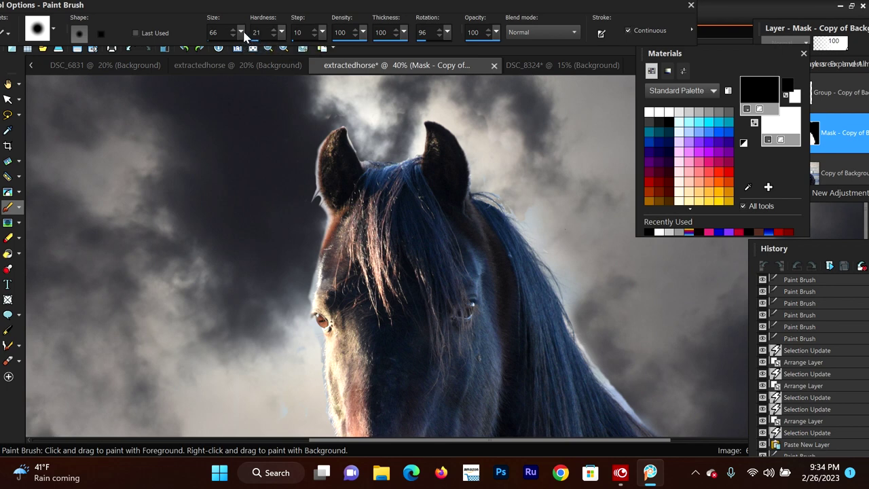
Set the brush size to 47 and paint black on the mask along the left ear, forehead and brow edges
left_click_drag(241, 33, 243, 45)
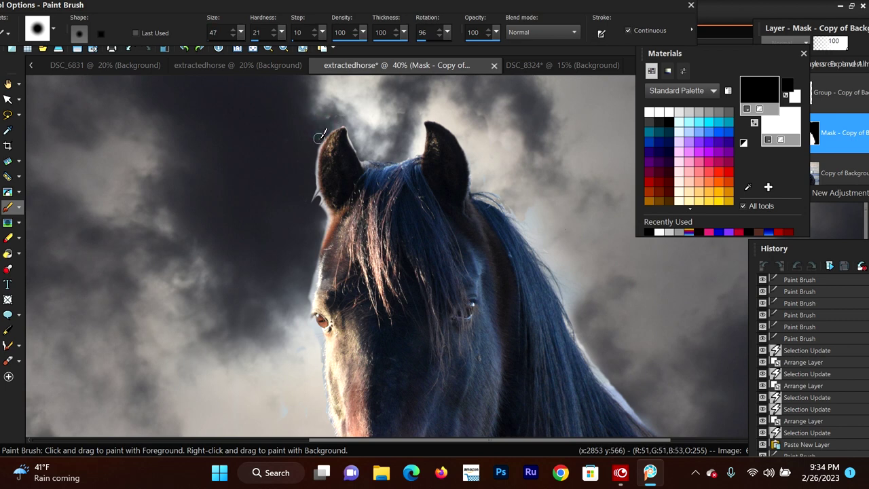
mouse_move(335, 117)
left_mouse_down()
mouse_move(343, 120)
mouse_move(327, 133)
left_mouse_up()
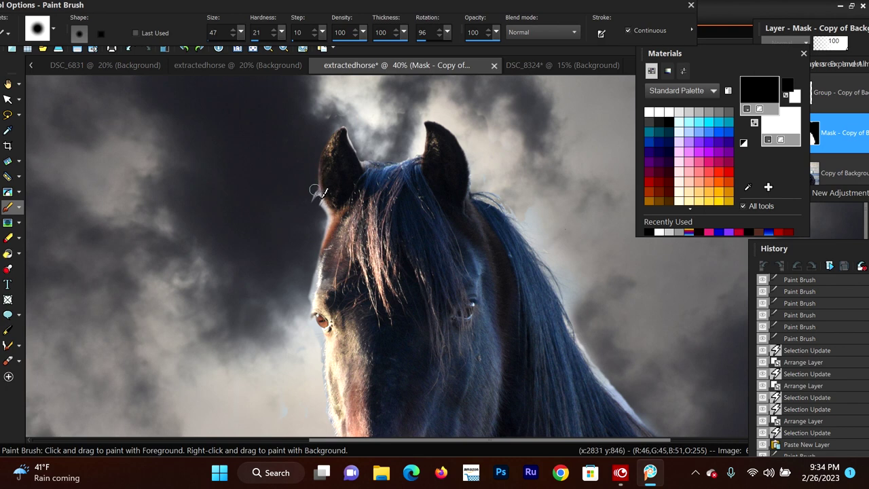
left_click_drag(316, 191, 319, 198)
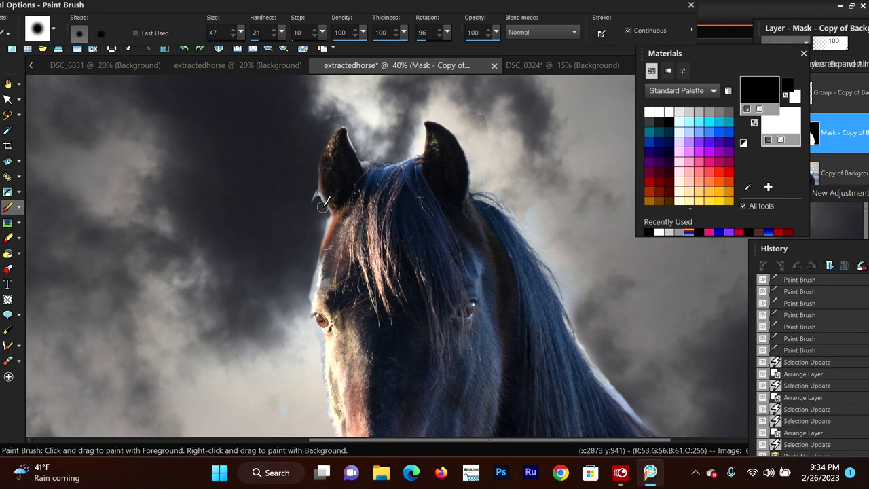
left_click_drag(322, 204, 322, 245)
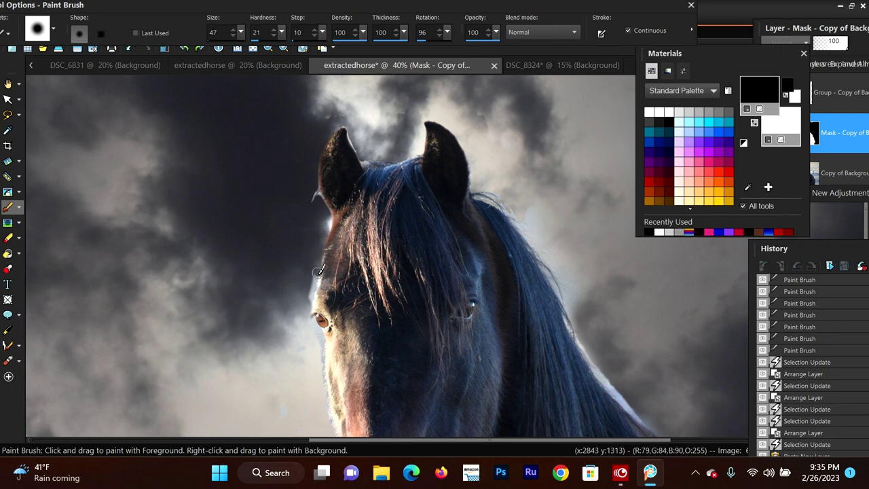
left_click_drag(315, 284, 307, 306)
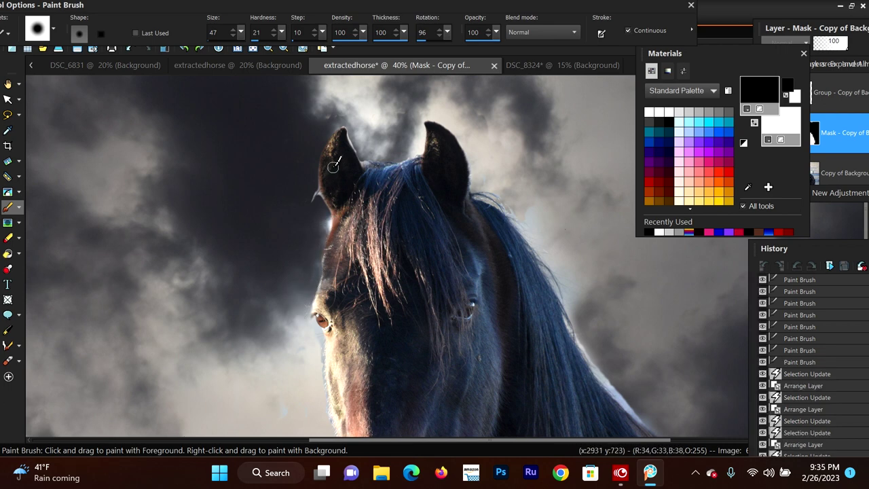
mouse_move(329, 229)
left_mouse_down()
mouse_move(320, 223)
mouse_move(310, 242)
left_mouse_up()
left_click_drag(366, 151, 348, 121)
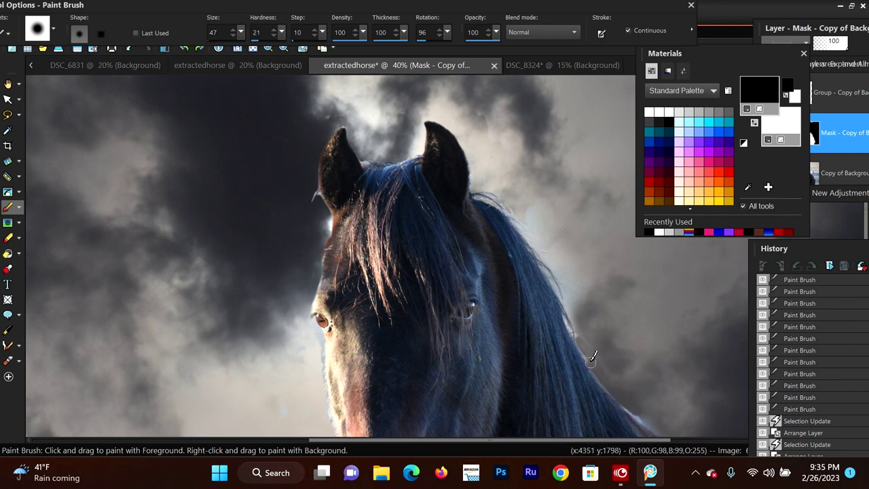
Paint black on the mask over the remaining light fringe along the horse's neck and back, and touch up beside the left ear
left_click_drag(583, 338, 659, 411)
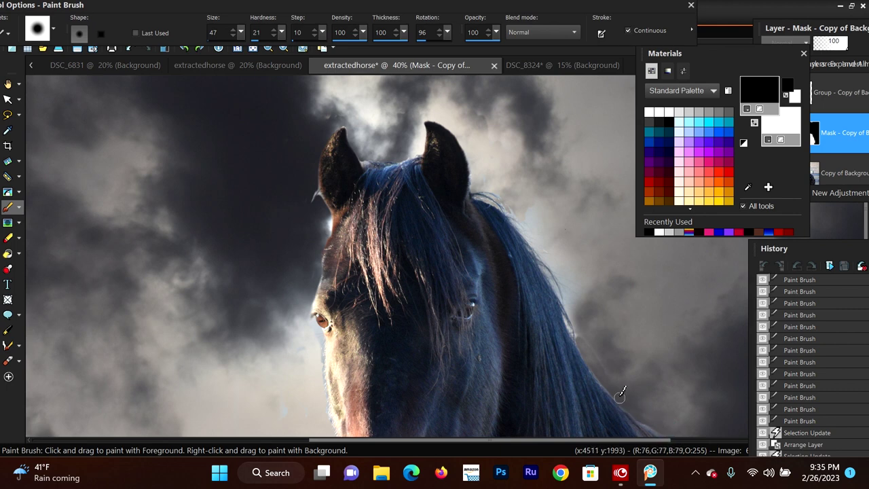
left_click_drag(619, 398, 669, 332)
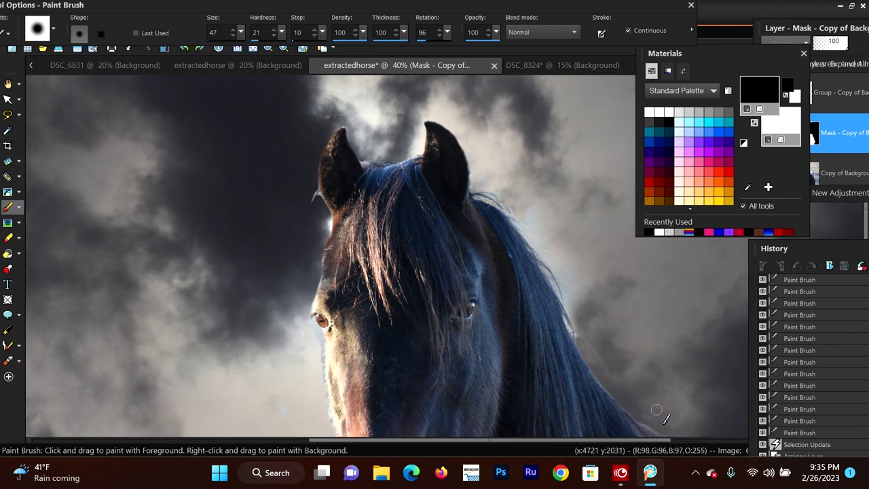
scroll(655, 413, "down", 3)
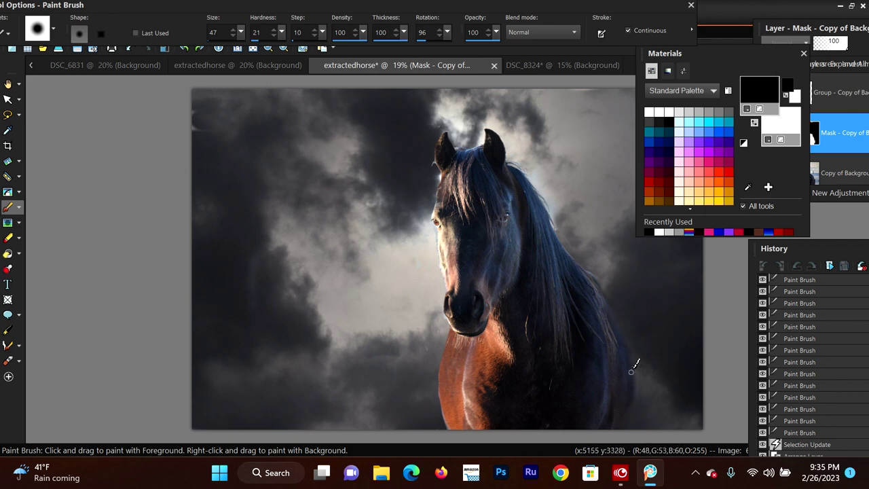
scroll(634, 364, "up", 1)
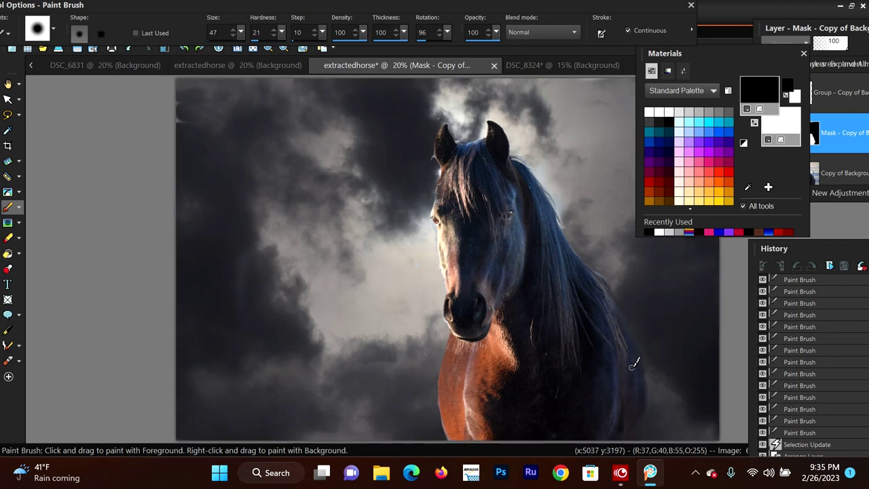
left_click(615, 277)
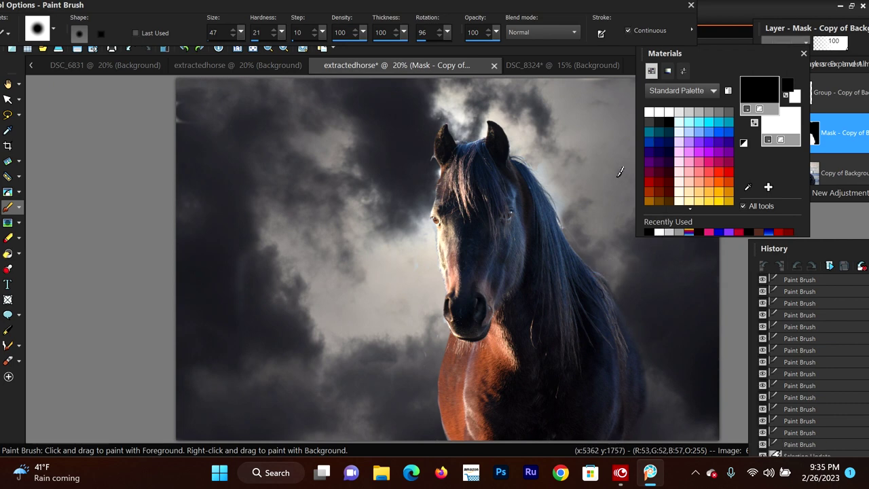
left_click(460, 134)
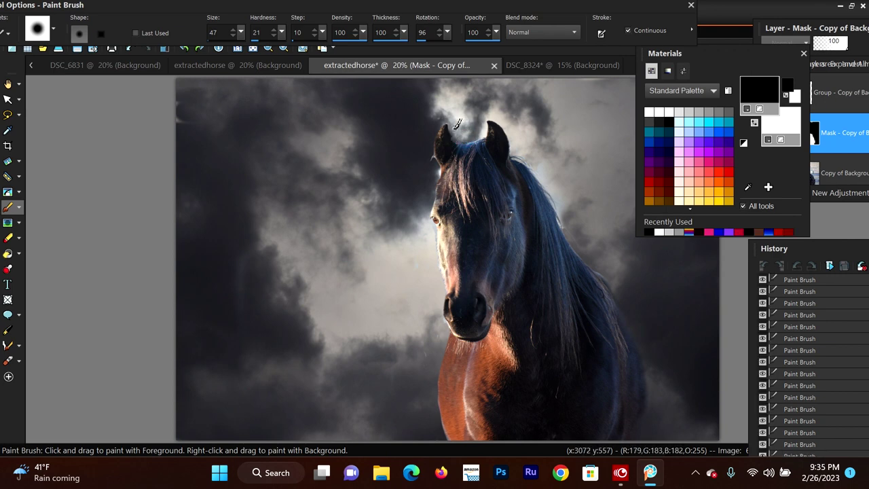
Swap the brush colour to white, paint back the mask at the left ear's inner edge, and move the Materials palette off the layers list
left_click(754, 123)
left_click_drag(449, 129, 457, 138)
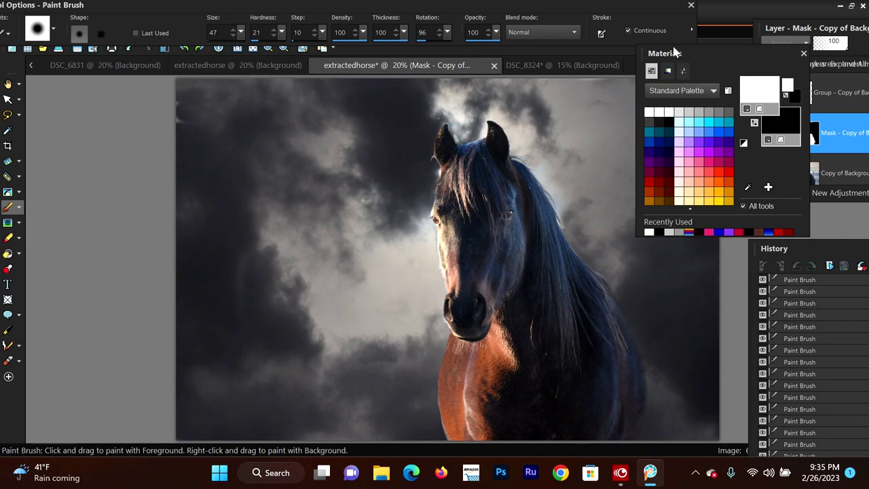
left_click_drag(778, 54, 256, 70)
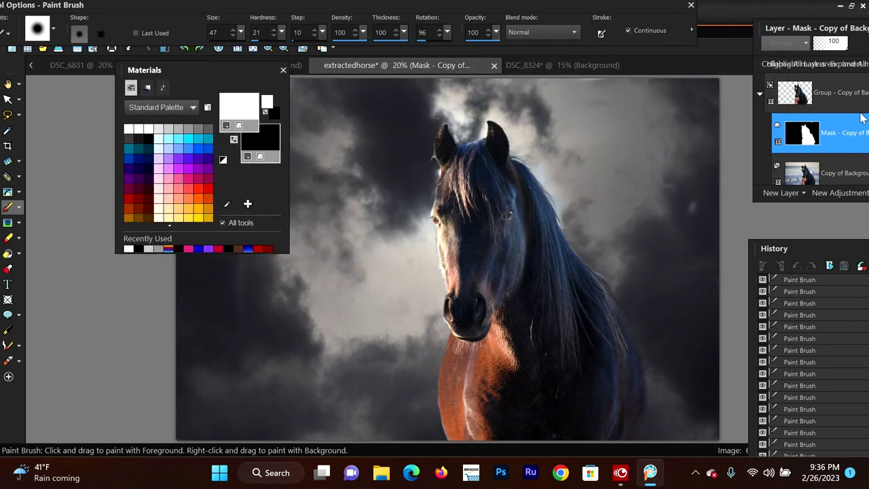
Activate the Pick tool and shift the Raster 2 cloud layer to about X -43, Y -99 behind the horse
scroll(549, 353, "down", 2)
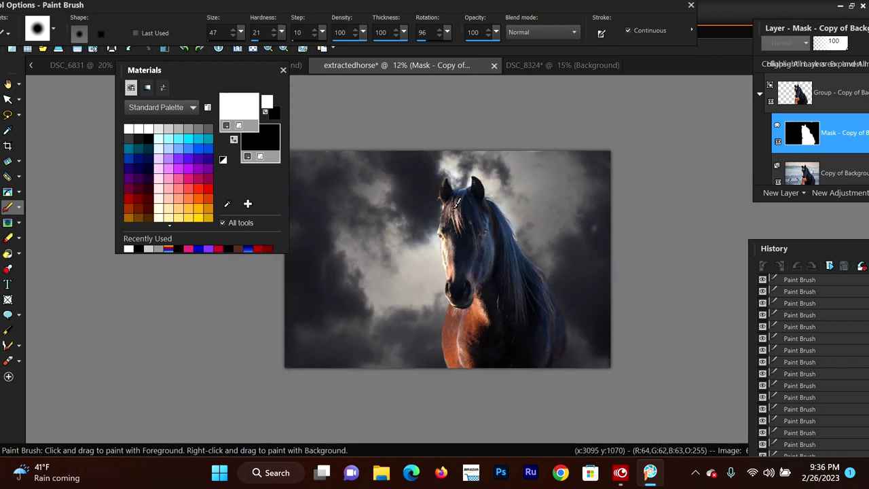
scroll(809, 108, "down", 1)
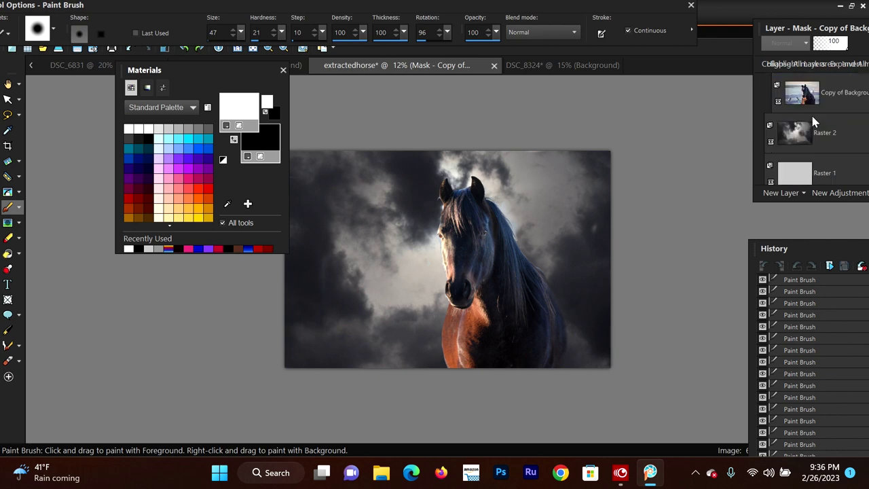
scroll(832, 133, "up", 1)
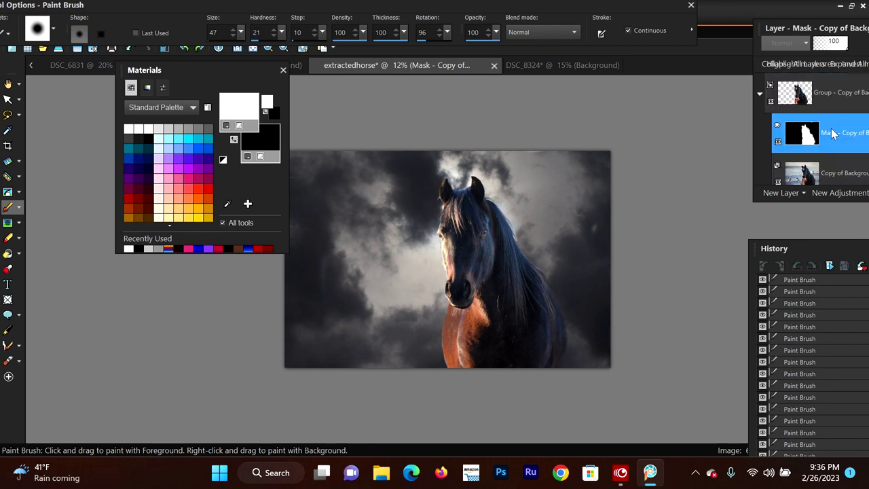
left_click(795, 95)
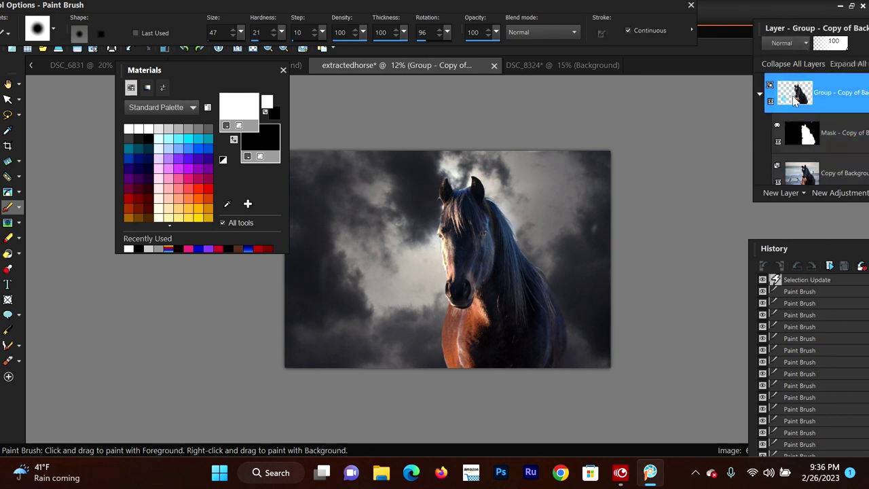
left_click(8, 99)
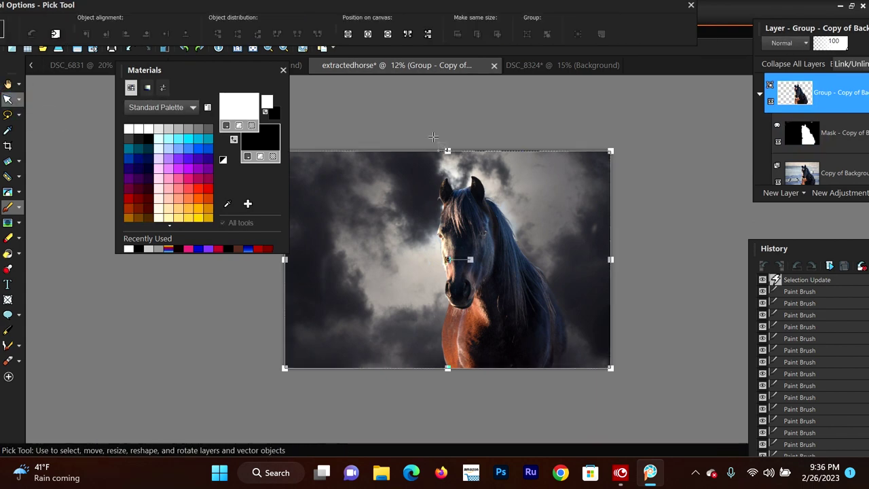
left_click(518, 243)
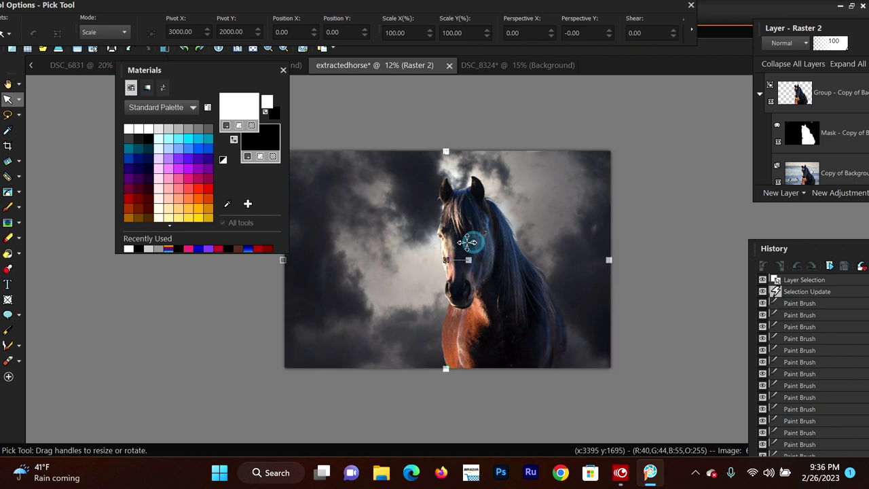
mouse_move(476, 244)
left_mouse_down()
mouse_move(425, 248)
mouse_move(454, 233)
mouse_move(552, 224)
mouse_move(490, 240)
mouse_move(499, 252)
mouse_move(475, 243)
mouse_move(483, 237)
left_mouse_up()
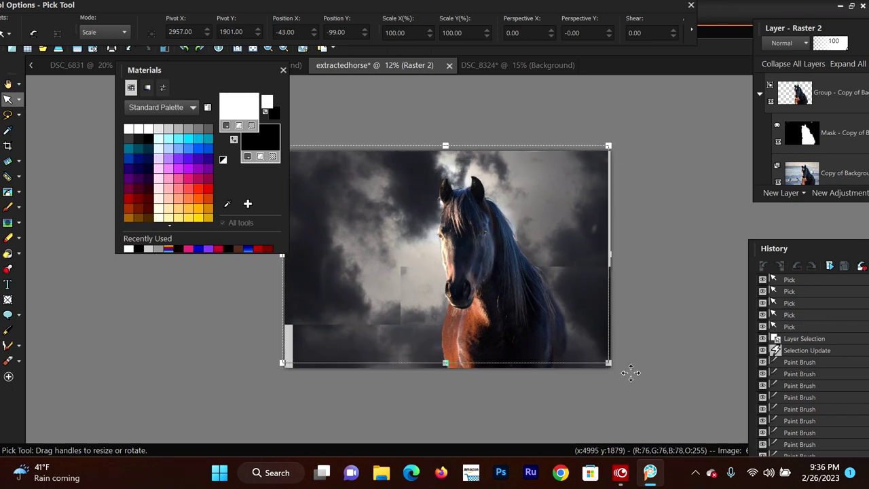
Enlarge the Raster 2 cloud layer to about 131.6% and place it at about X -1810, Y -416 so it covers the canvas
left_click_drag(607, 363, 648, 412)
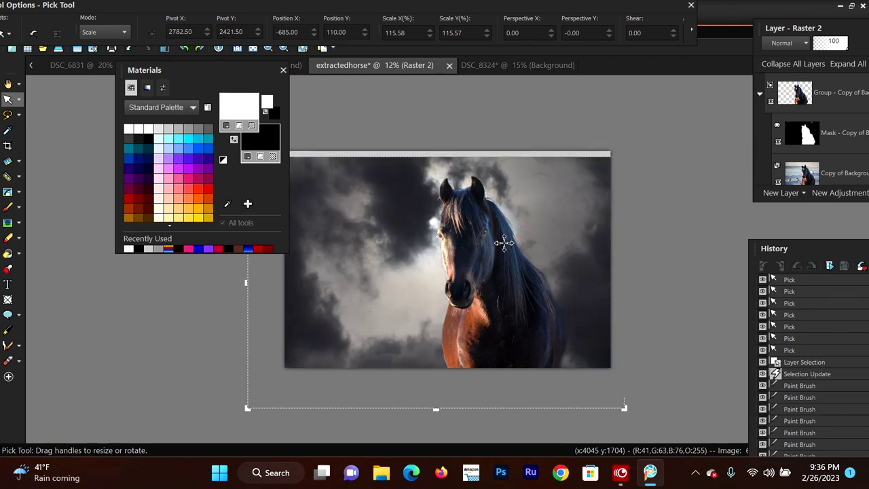
left_click_drag(623, 155, 637, 131)
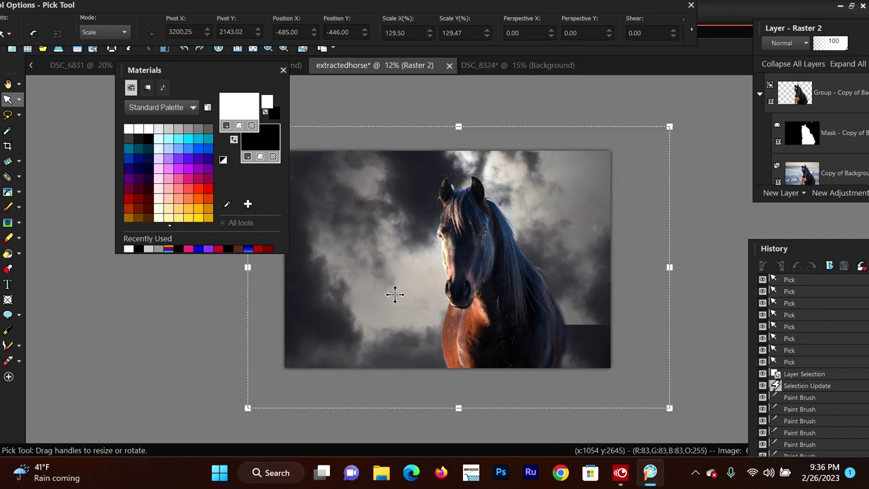
left_click_drag(393, 292, 334, 301)
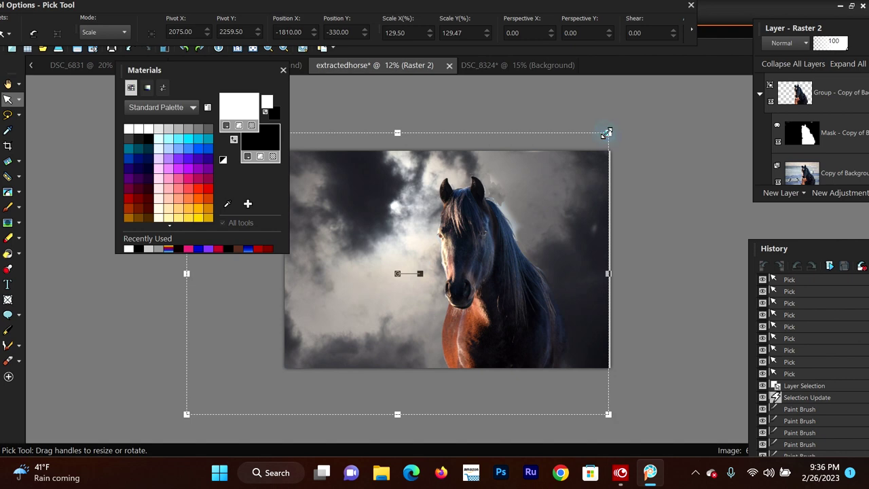
left_click_drag(605, 134, 614, 130)
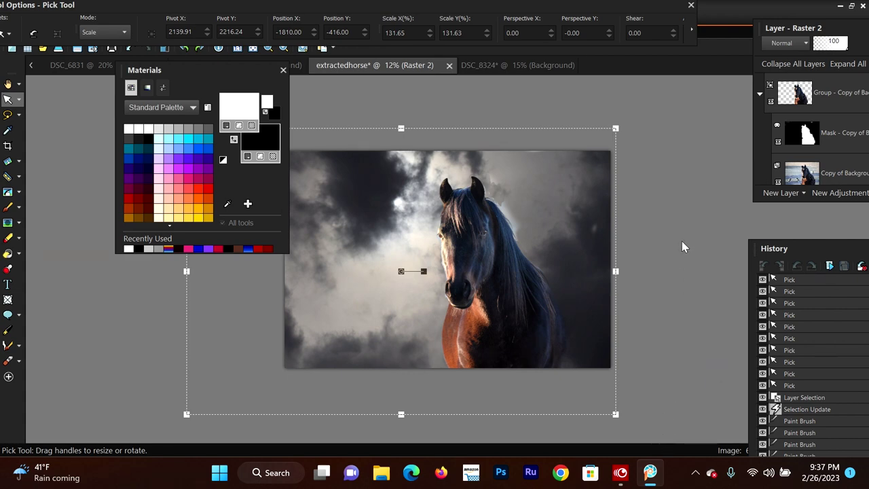
Bring the Layers palette fully into view, select the horse's mask group and merge all layers into one flattened image
scroll(682, 241, "up", 1)
scroll(682, 240, "down", 2)
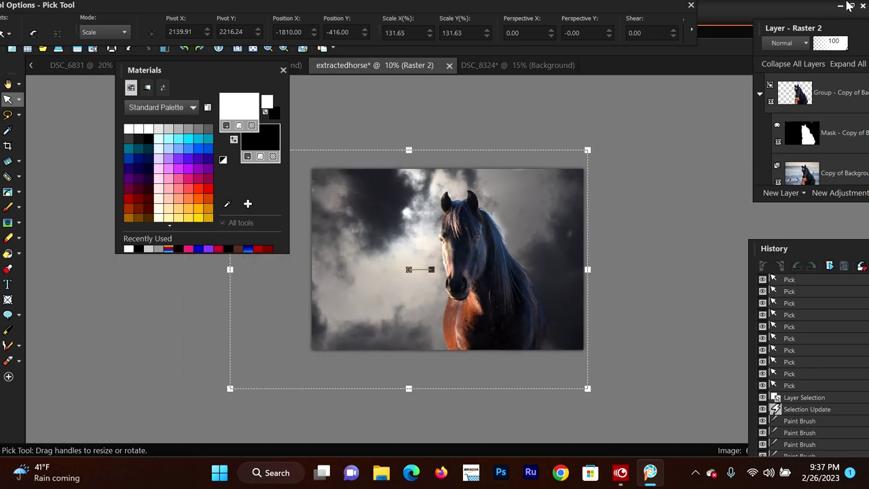
left_click_drag(846, 32, 660, 50)
left_click(655, 111)
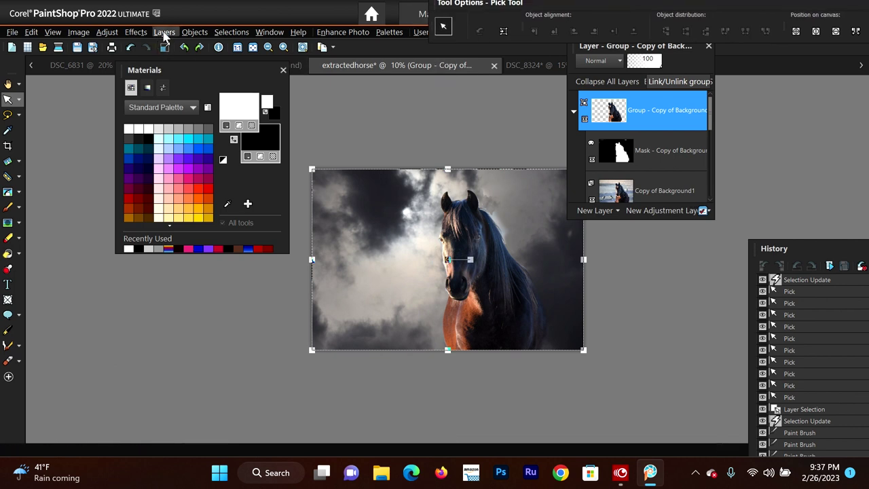
left_click(165, 33)
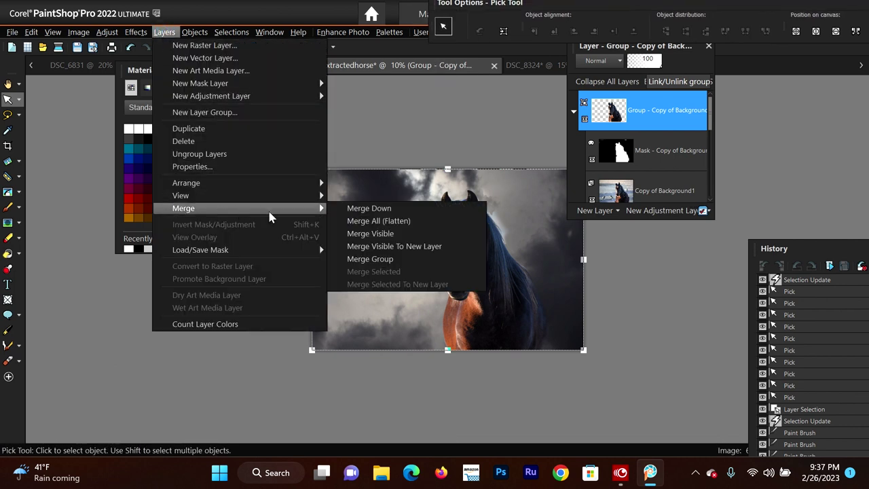
left_click(411, 220)
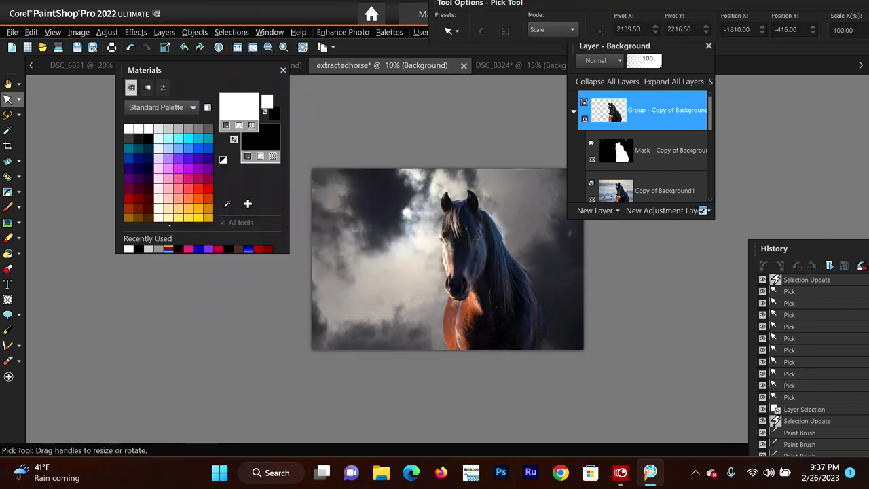
scroll(506, 218, "down", 1)
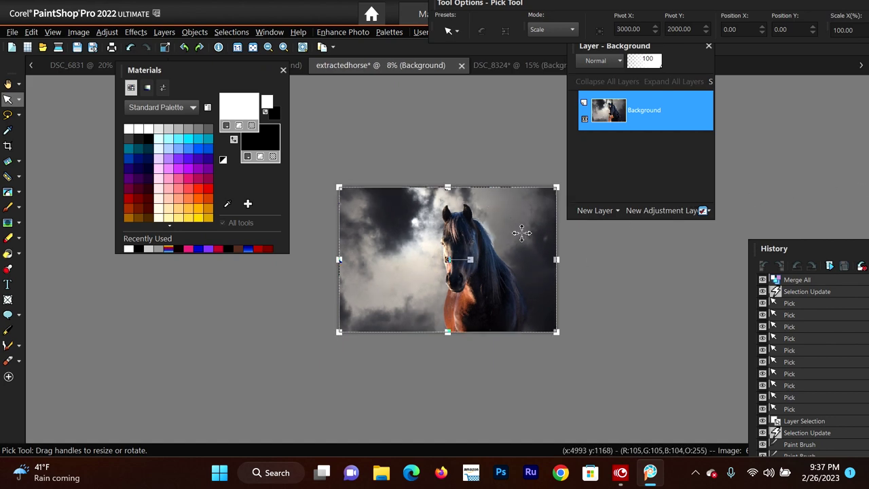
scroll(534, 243, "up", 2)
scroll(530, 250, "up", 1)
scroll(528, 248, "down", 1)
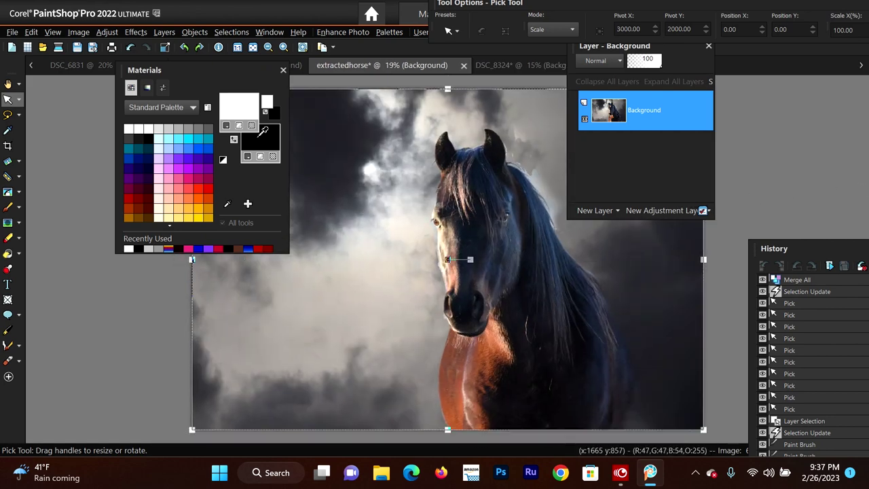
Save the flattened composite to the Desktop as a JPEG named horse1
left_click(10, 32)
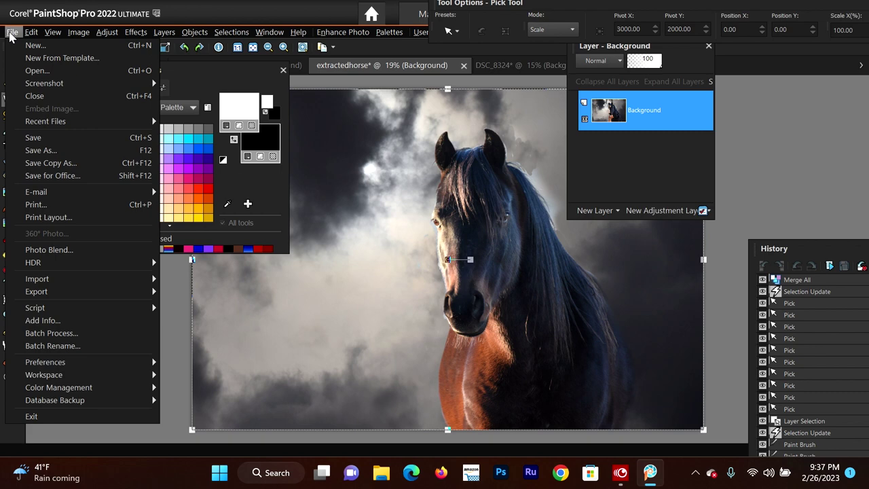
left_click(57, 155)
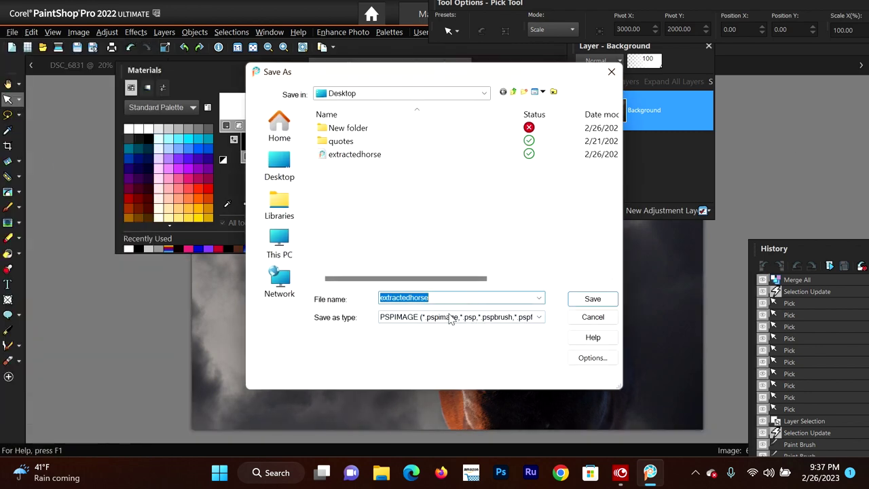
left_click(522, 316)
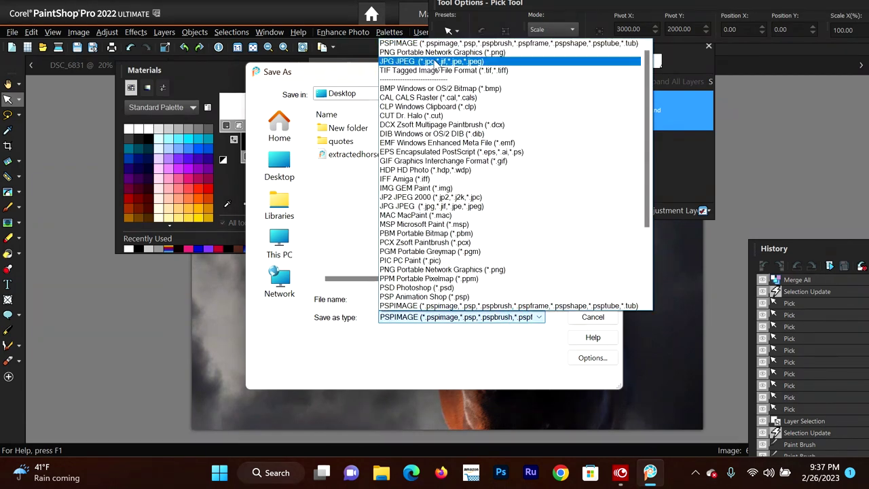
left_click(435, 62)
double_click(472, 296)
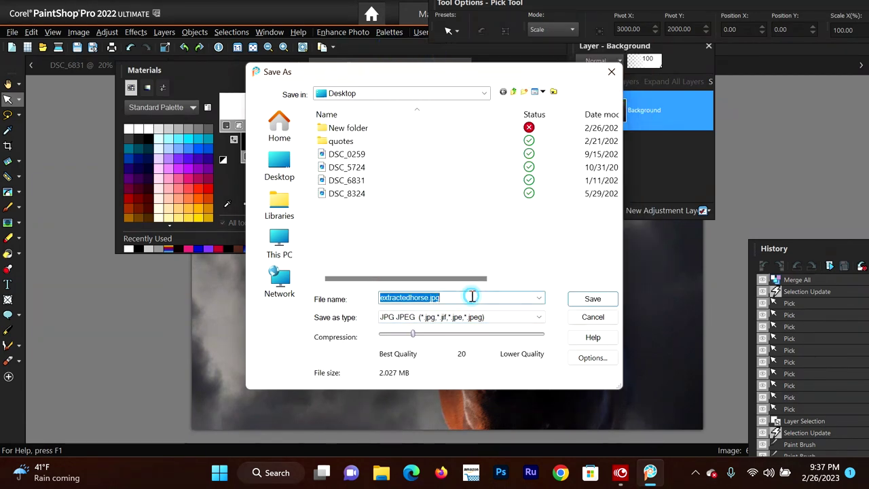
left_click(475, 296)
double_click(480, 296)
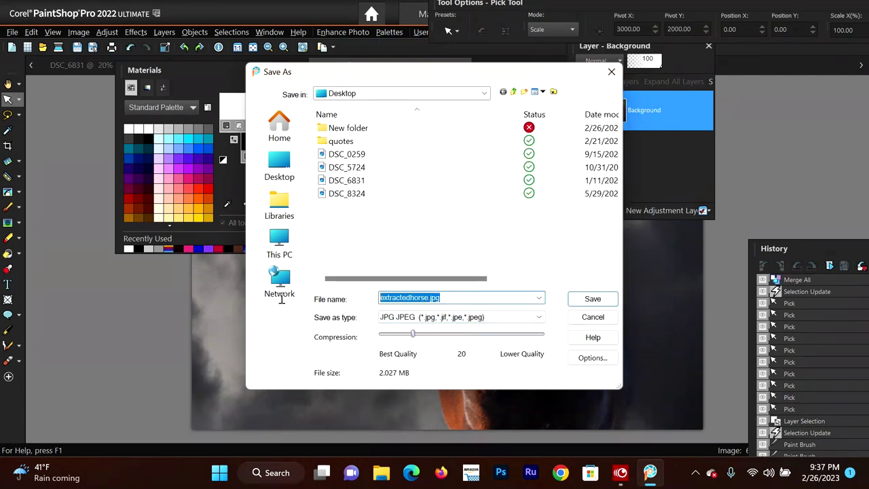
key("BackSpace")
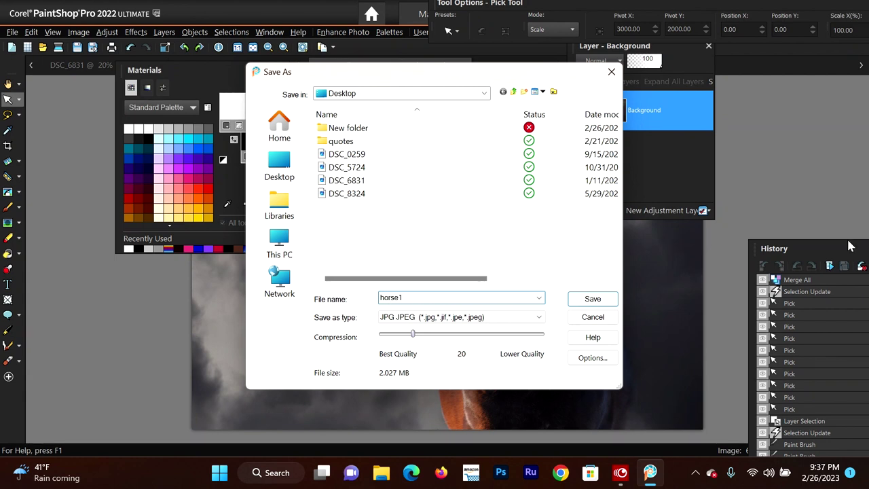
left_click(594, 304)
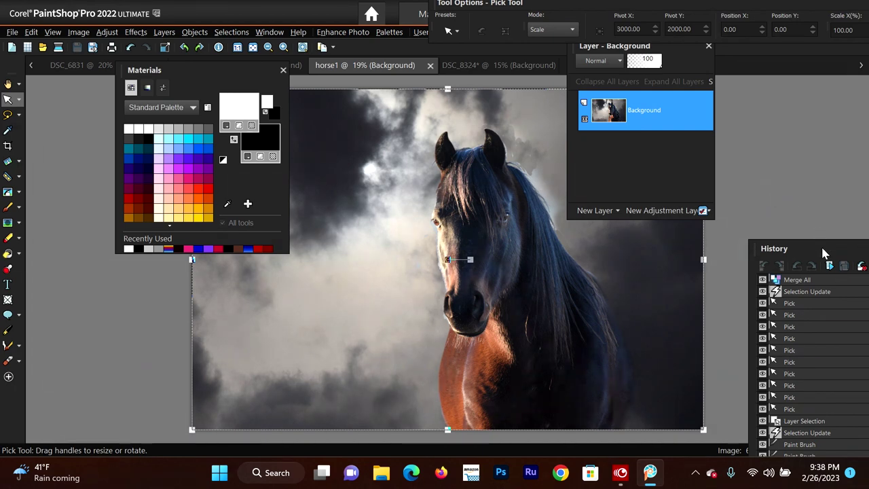
Bring the History palette fully into view and review the recorded edits from the layer merge back to the pasted cloud layer
left_click_drag(824, 254, 543, 63)
scroll(561, 110, "down", 2)
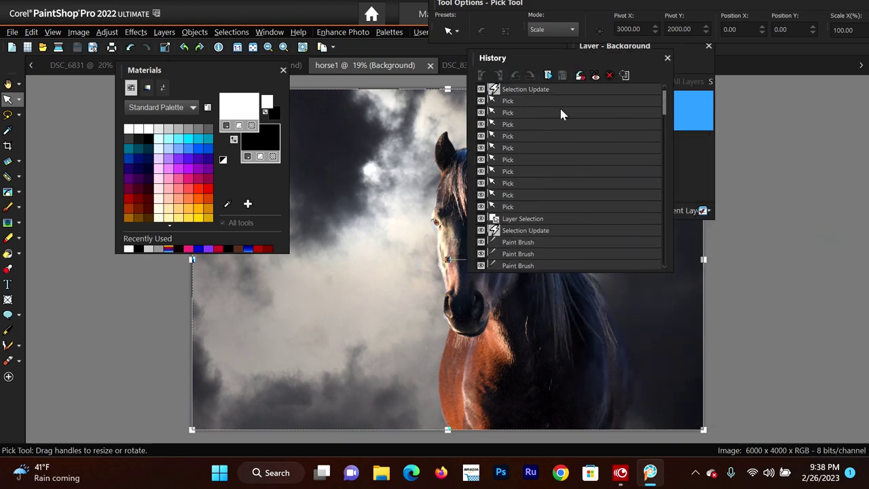
scroll(561, 114, "down", 5)
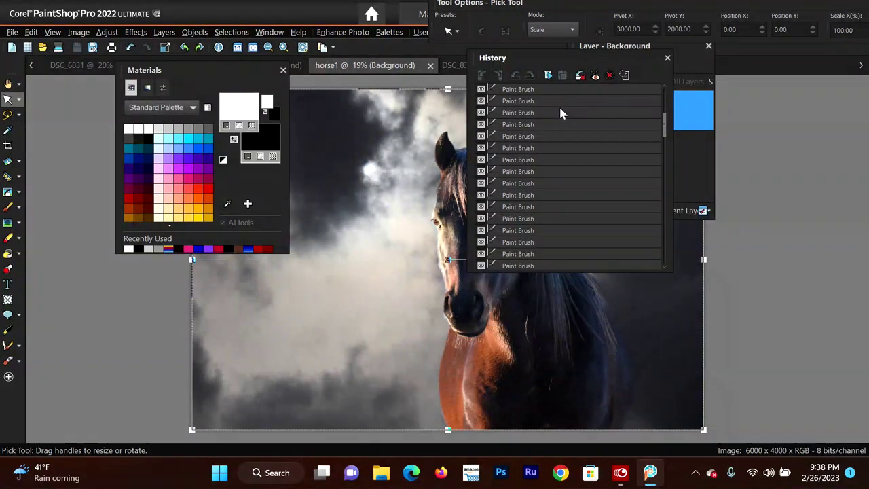
scroll(561, 118, "down", 4)
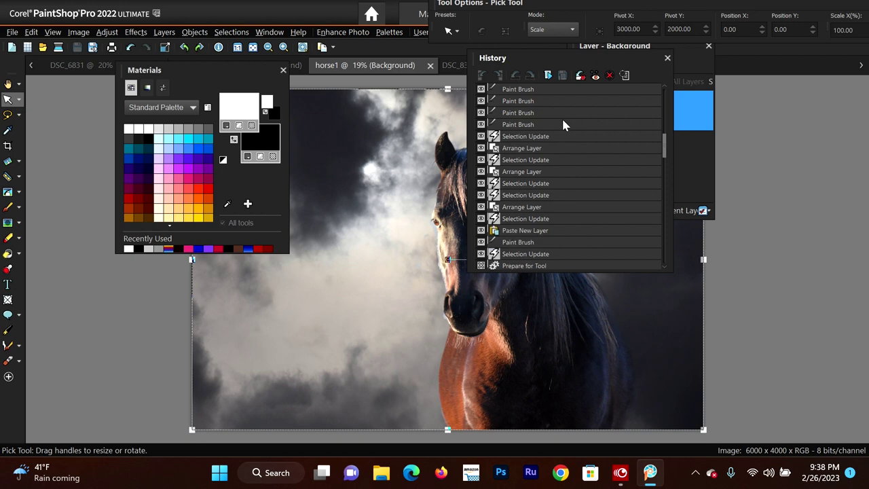
scroll(639, 158, "up", 8)
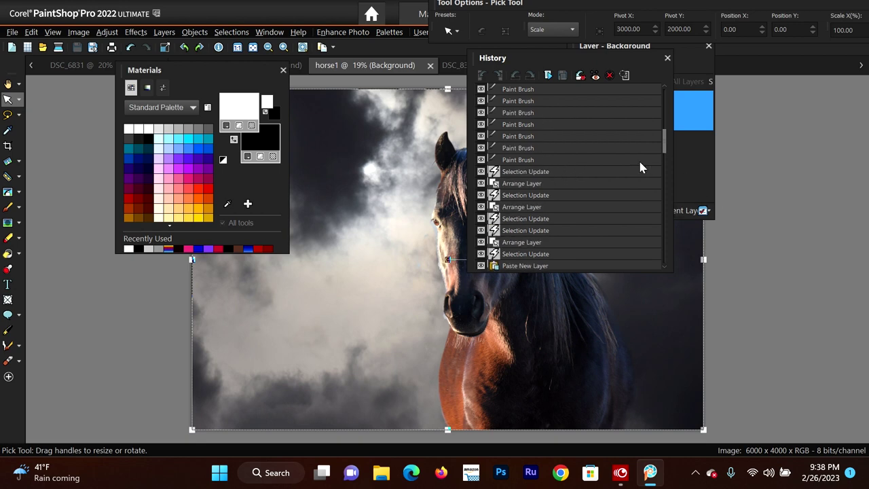
scroll(640, 162, "up", 4)
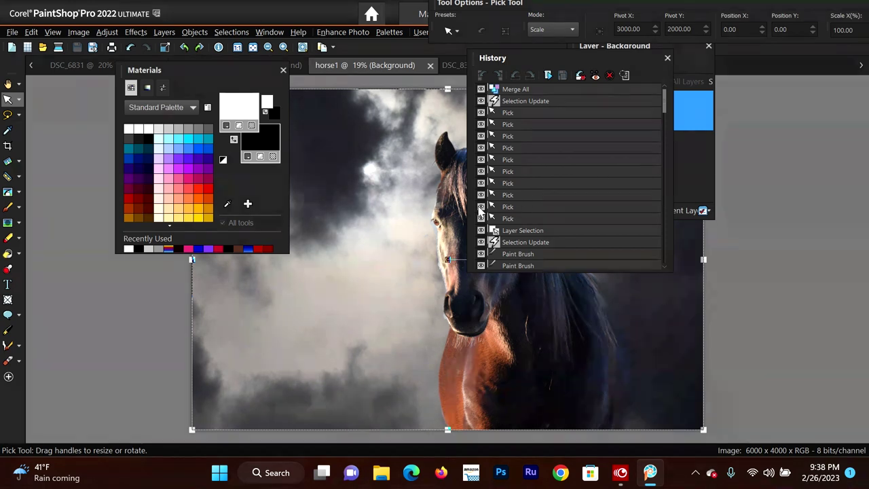
left_click_drag(557, 59, 741, 224)
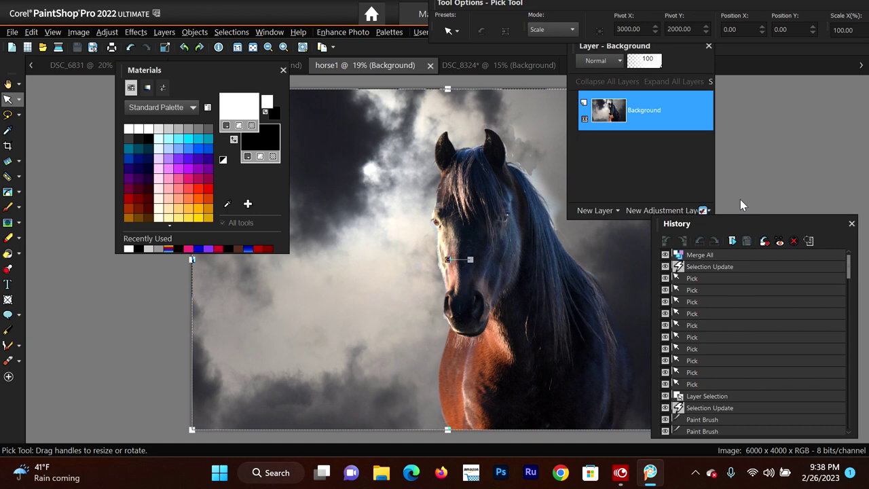
scroll(740, 199, "down", 2)
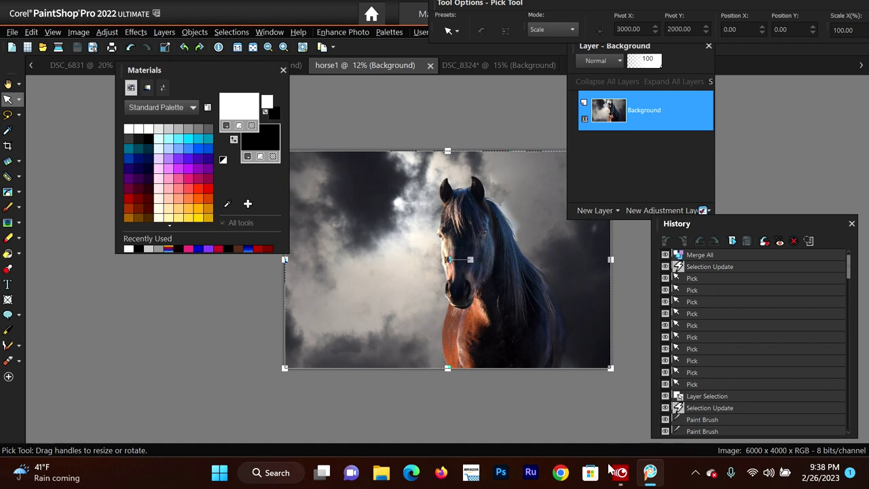
left_click(626, 475)
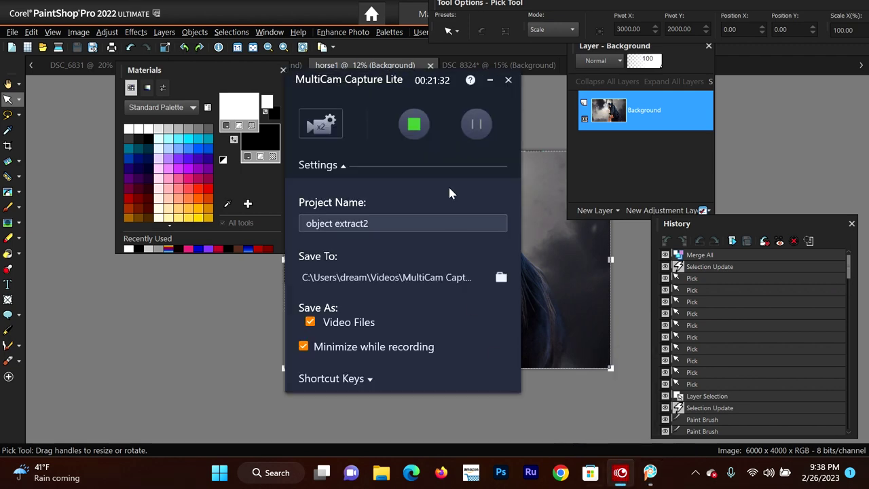
left_click(415, 125)
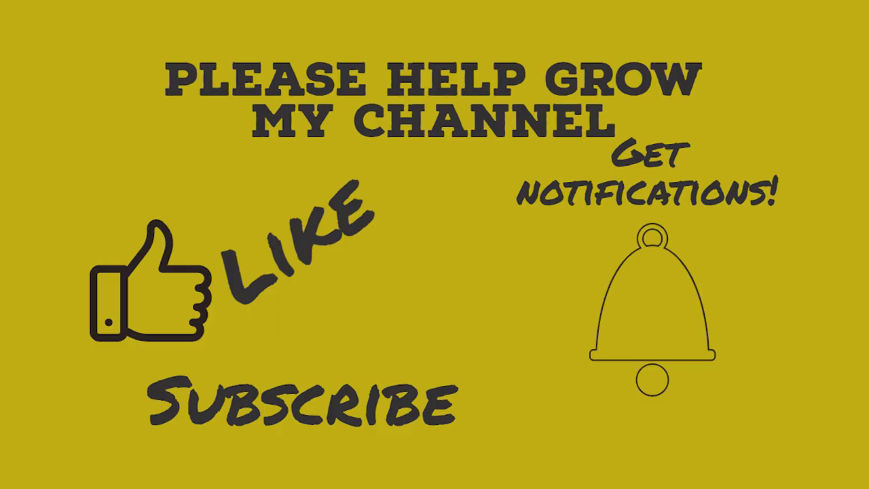